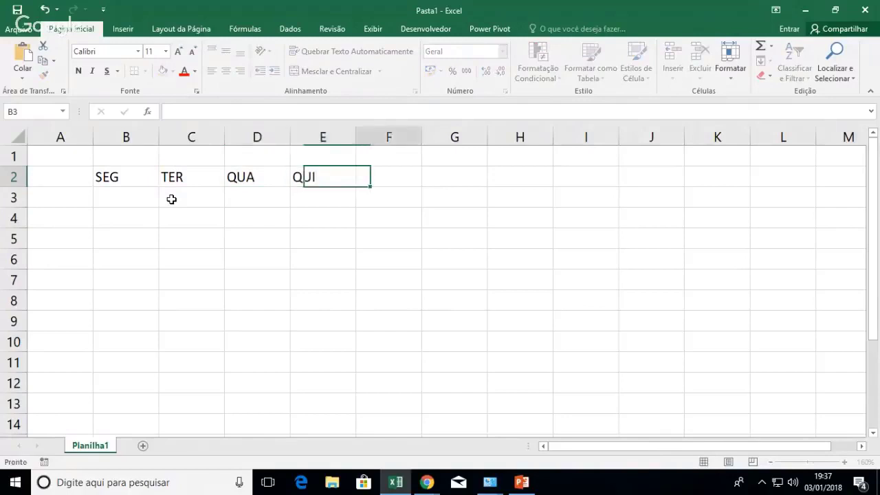
- Complete the weekday headings in row 2 with SEX in F2 and SAB in G2
{"action": "key", "text": "Tab"}
{"action": "type", "text": "SAB"}
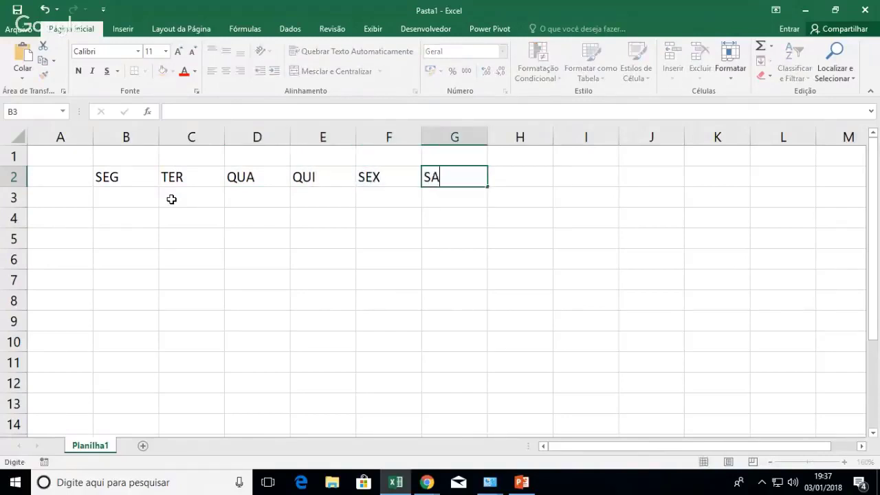
{"action": "key", "text": "Return"}
- Enter the region labels NORTE, SUL, LESTE and OESTE in cells A3 to A6
{"action": "key", "text": "Left"}
{"action": "key", "text": "Left"}
{"action": "key", "text": "Left"}
{"action": "key", "text": "Left"}
{"action": "key", "text": "Left"}
{"action": "key", "text": "Left"}
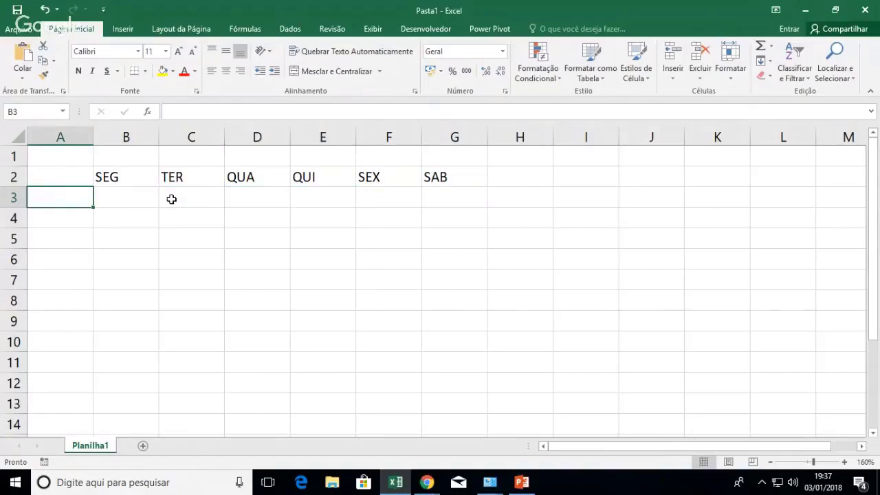
{"action": "key", "text": "Right"}
{"action": "key", "text": "Left"}
{"action": "type", "text": "NORTE"}
{"action": "key", "text": "Return"}
{"action": "type", "text": "SUL"}
{"action": "key", "text": "Return"}
{"action": "type", "text": "LESTE"}
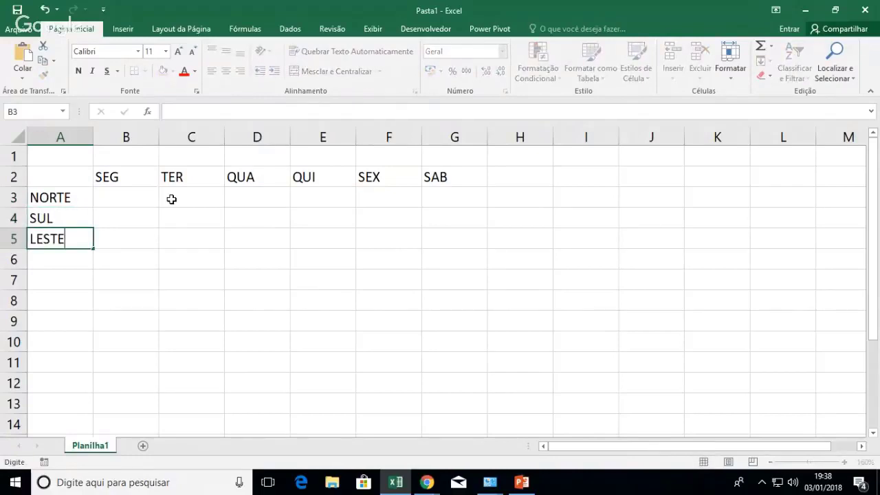
{"action": "key", "text": "Return"}
{"action": "type", "text": "OESTE"}
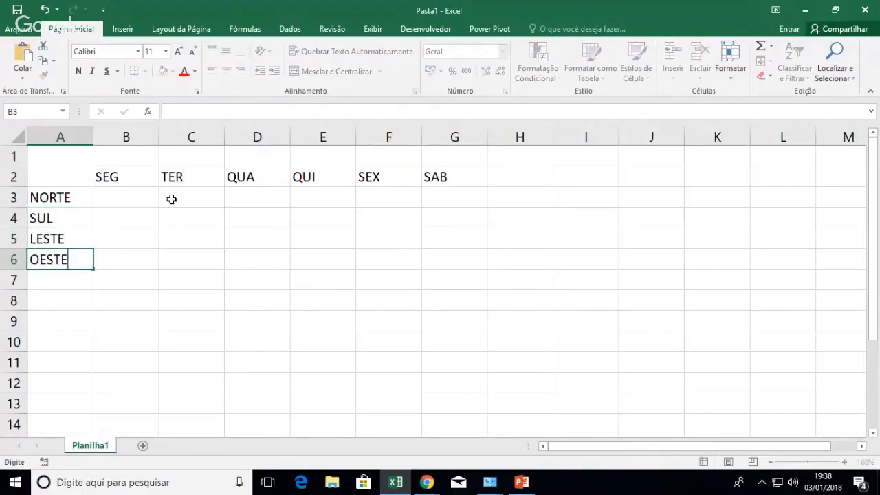
{"action": "key", "text": "Right"}
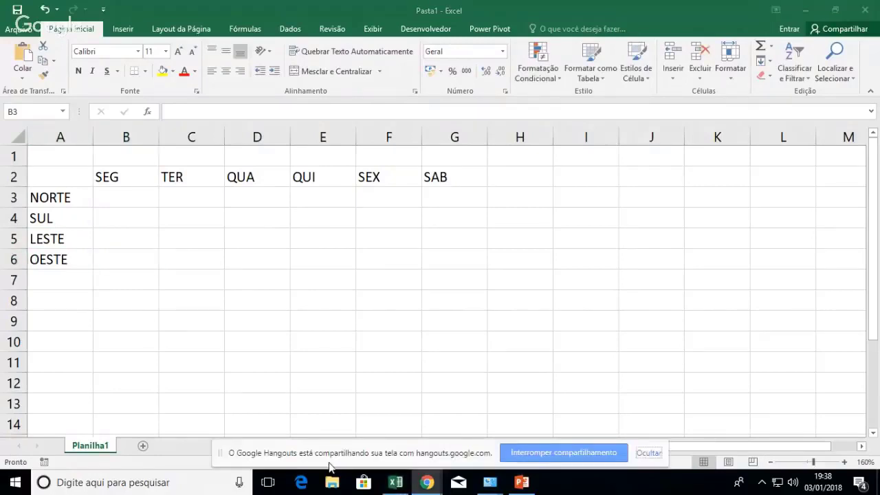
- Check the sales team coordinator assignment slide in PowerPoint and return to the Excel workbook
{"action": "mouse_move", "coordinate": [427, 483]}
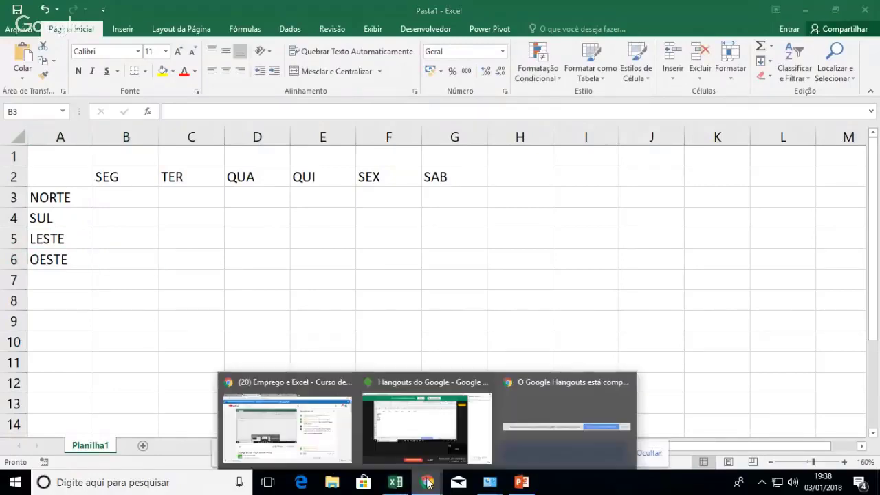
{"action": "left_click", "coordinate": [521, 483]}
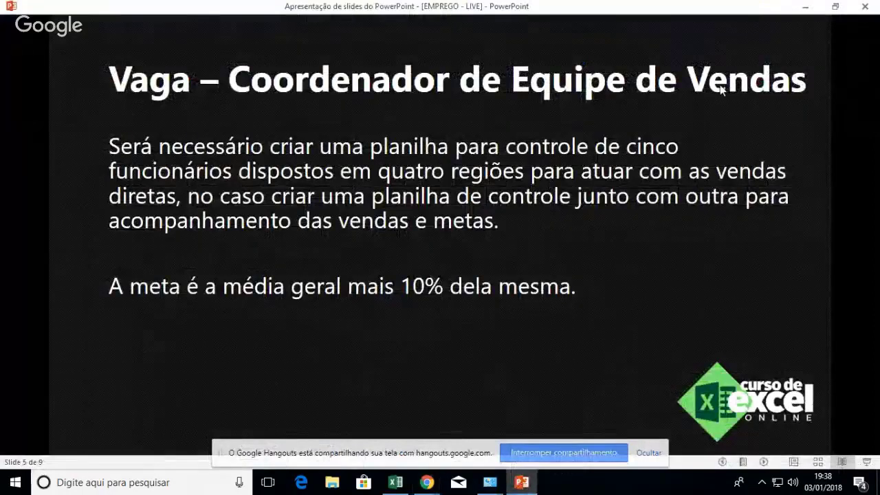
{"action": "key", "text": "alt+Tab"}
- Add the heading Vendedores in cell I2 for a separate list of salespeople
{"action": "left_click", "coordinate": [114, 283]}
{"action": "left_click", "coordinate": [574, 182]}
{"action": "type", "text": "Vend"}
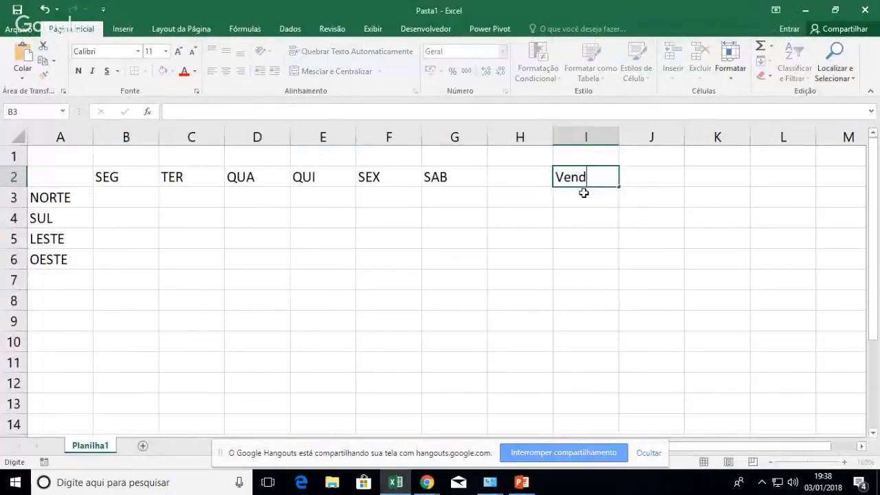
{"action": "type", "text": "edores"}
{"action": "key", "text": "Return"}
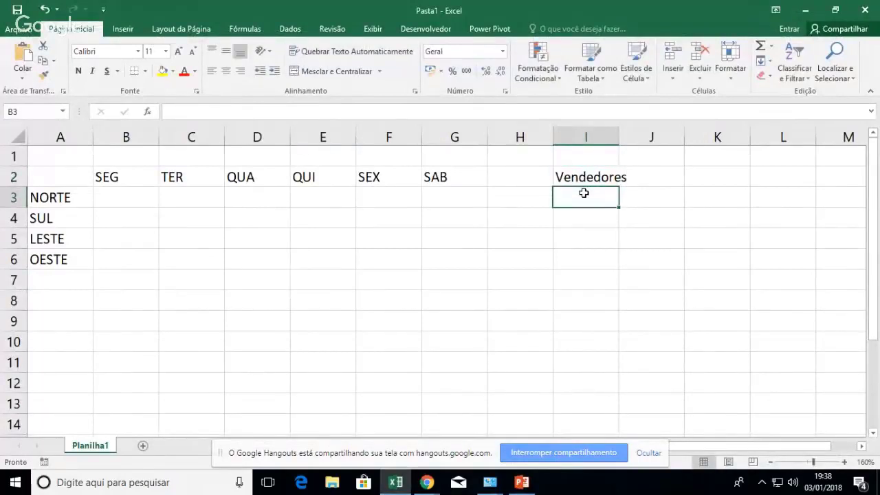
- Enter the five salespeople's first names in I3:I7 and make B3 the active cell
{"action": "type", "text": "Paulo"}
{"action": "key", "text": "Return"}
{"action": "type", "text": "Renato"}
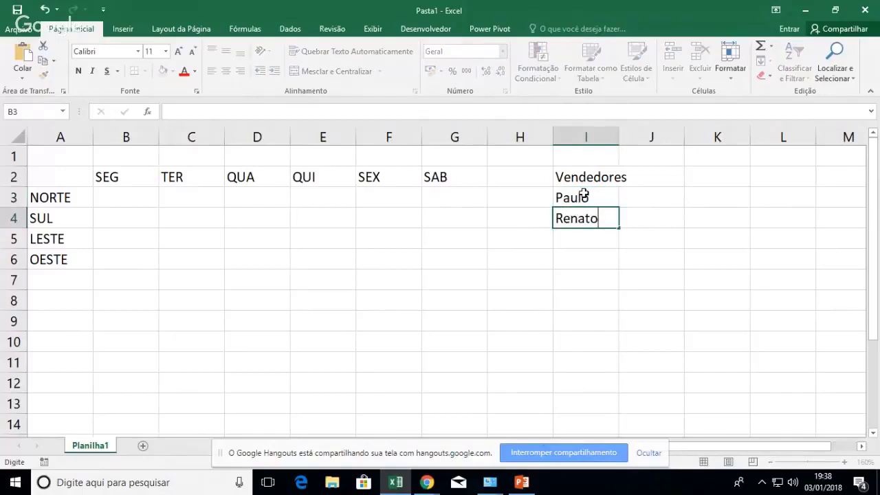
{"action": "key", "text": "Return"}
{"action": "type", "text": "Ana"}
{"action": "key", "text": "Return"}
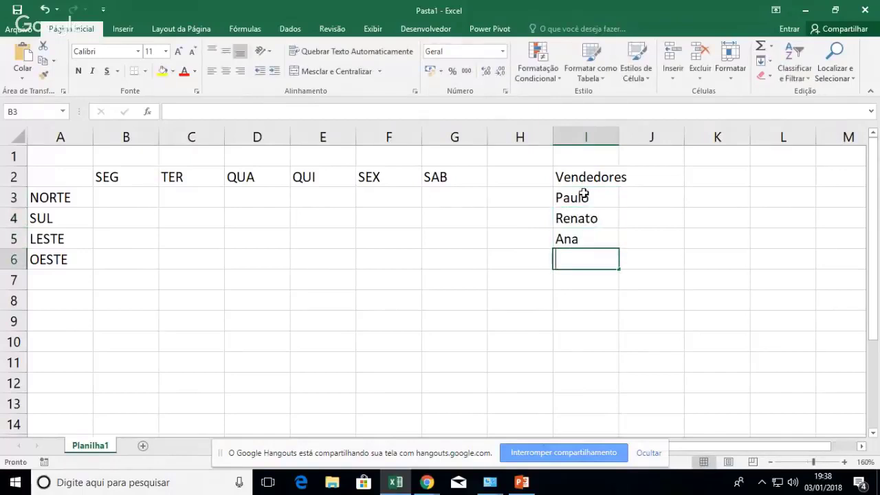
{"action": "type", "text": "Lucia"}
{"action": "key", "text": "Return"}
{"action": "type", "text": "Vitor"}
{"action": "key", "text": "ctrl+Return"}
{"action": "key", "text": "Left"}
{"action": "key", "text": "Left"}
{"action": "key", "text": "Up"}
{"action": "key", "text": "Up"}
{"action": "key", "text": "Up"}
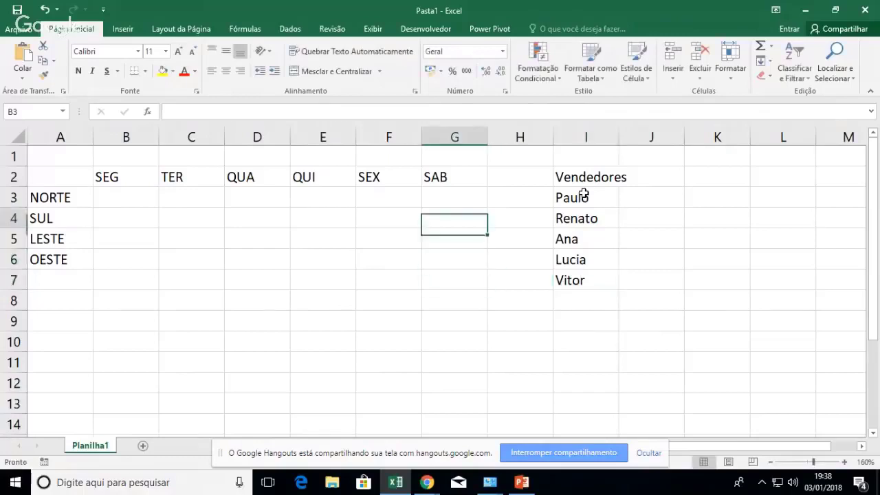
{"action": "key", "text": "Up"}
{"action": "key", "text": "Left"}
{"action": "key", "text": "Left"}
{"action": "key", "text": "Left"}
{"action": "key", "text": "Left"}
{"action": "key", "text": "Left"}
{"action": "key", "text": "Right"}
{"action": "key", "text": "Right"}
{"action": "key", "text": "Right"}
{"action": "key", "text": "Right"}
{"action": "key", "text": "Right"}
{"action": "key", "text": "Left"}
{"action": "key", "text": "Left"}
{"action": "key", "text": "Left"}
{"action": "key", "text": "Left"}
{"action": "key", "text": "Left"}
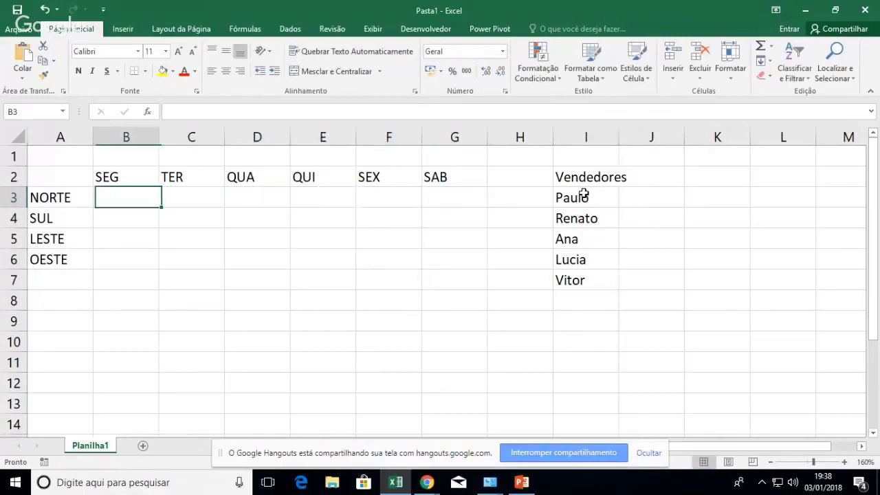
{"action": "key", "text": "Down"}
{"action": "key", "text": "Down"}
{"action": "key", "text": "Down"}
{"action": "key", "text": "Down"}
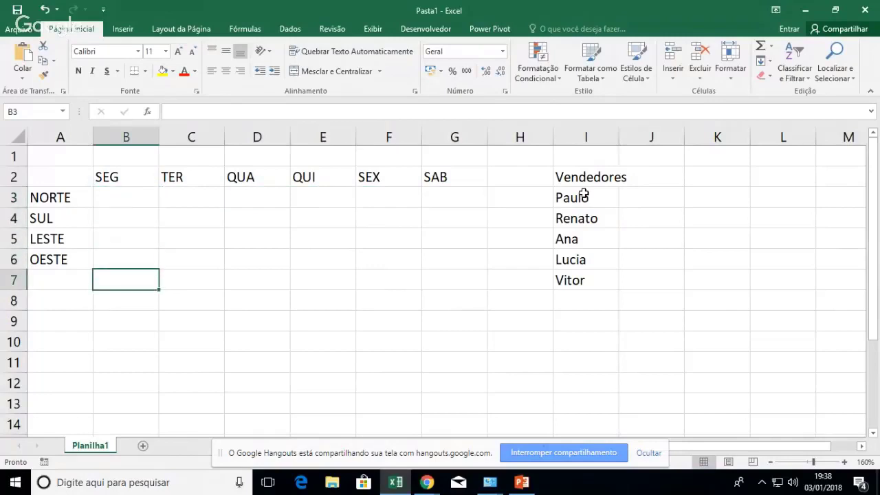
{"action": "key", "text": "Up"}
{"action": "key", "text": "Up"}
{"action": "key", "text": "Up"}
{"action": "key", "text": "Up"}
{"action": "key", "text": "Right"}
{"action": "key", "text": "Right"}
{"action": "key", "text": "Right"}
{"action": "key", "text": "Right"}
{"action": "key", "text": "Right"}
{"action": "key", "text": "Left"}
{"action": "key", "text": "Left"}
{"action": "key", "text": "Left"}
{"action": "key", "text": "Left"}
{"action": "key", "text": "Left"}
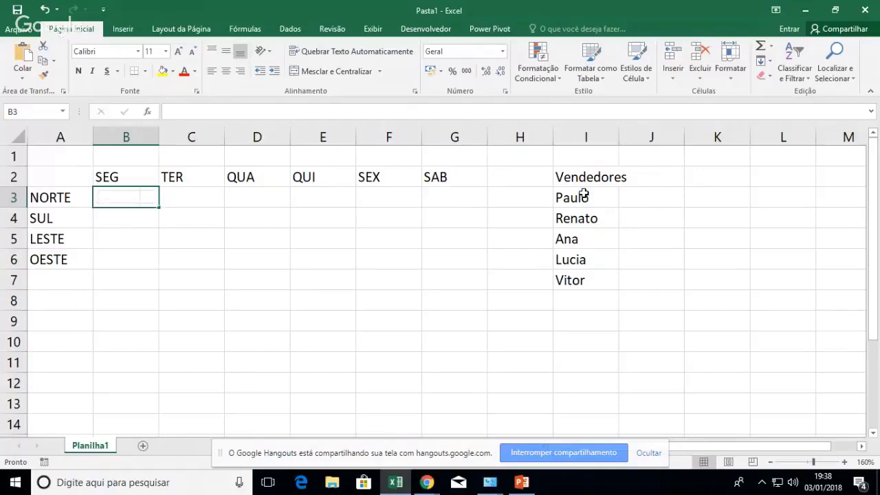
- Fill the SEG column, B3:B6, with the first four salespeople in the order of the Vendedores list
{"action": "type", "text": "Paulo"}
{"action": "key", "text": "Return"}
{"action": "type", "text": "Renato"}
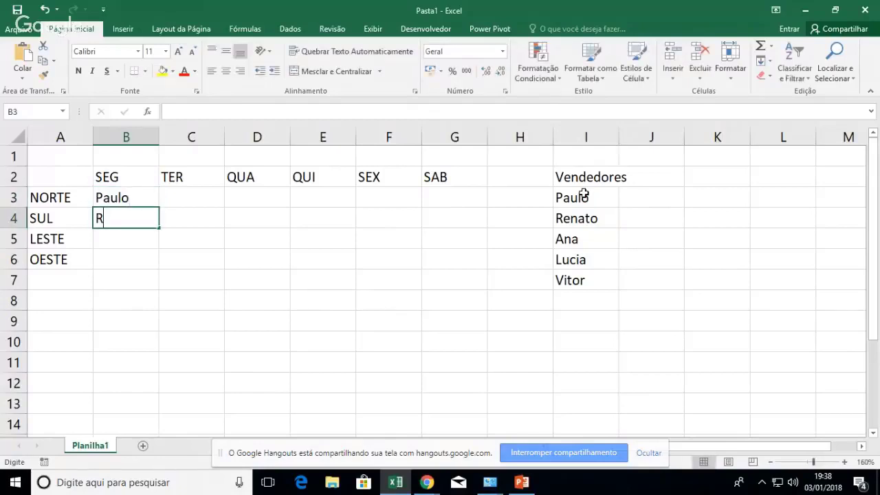
{"action": "key", "text": "Return"}
{"action": "type", "text": "Ana"}
{"action": "key", "text": "Return"}
{"action": "type", "text": "Lúcia"}
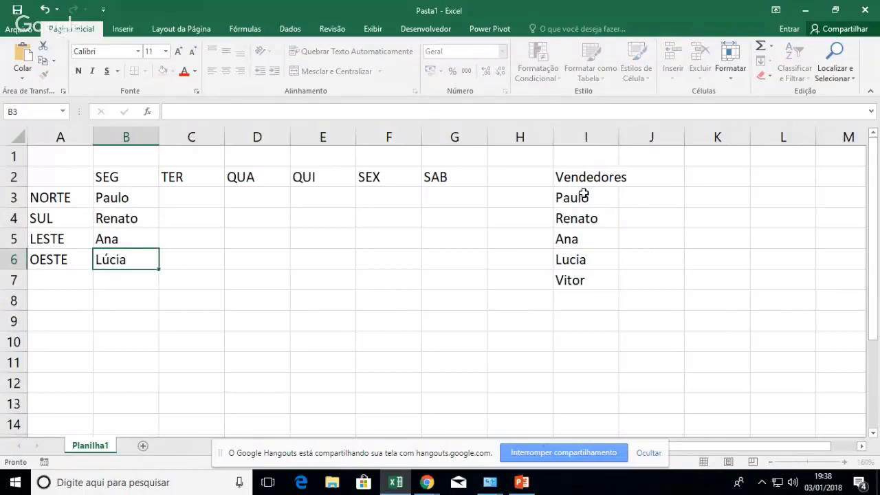
{"action": "key", "text": "Tab"}
- Fill the TER column, C3:C6, with the second, third, fourth and first salespeople from the Vendedores list
{"action": "key", "text": "Up"}
{"action": "key", "text": "Up"}
{"action": "key", "text": "Up"}
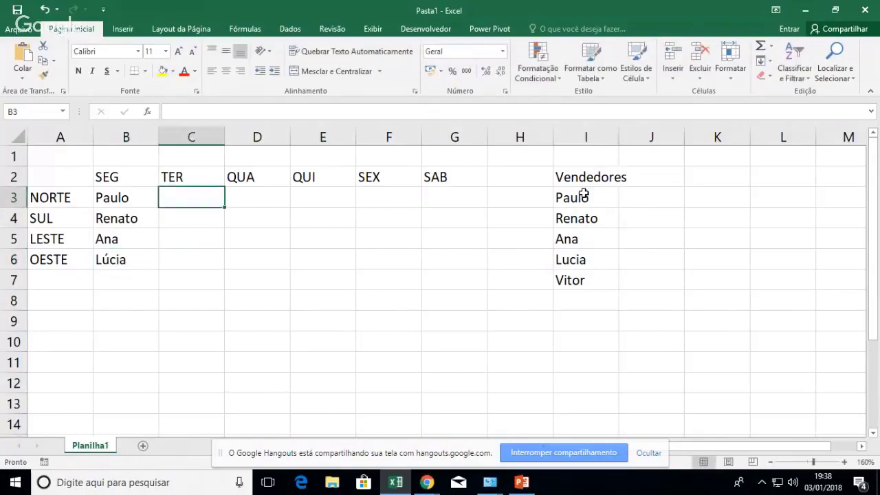
{"action": "type", "text": "Renato"}
{"action": "key", "text": "Return"}
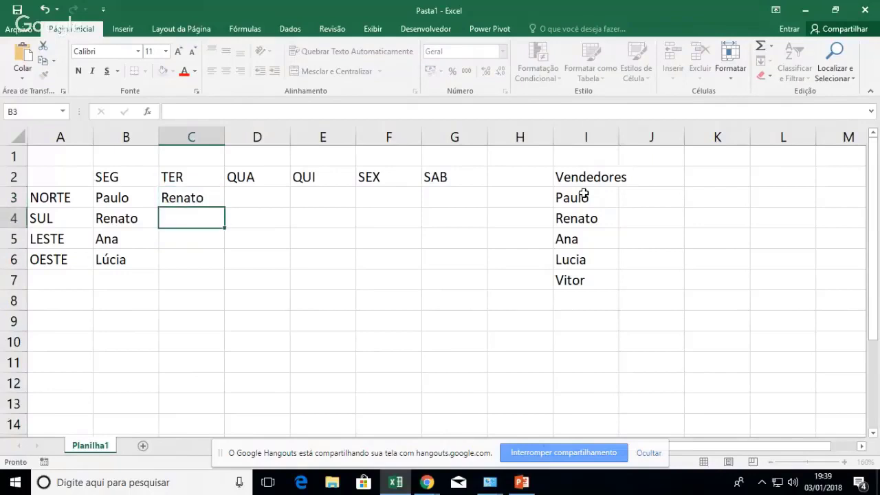
{"action": "type", "text": "Ana"}
{"action": "key", "text": "Return"}
{"action": "type", "text": "Lúcia"}
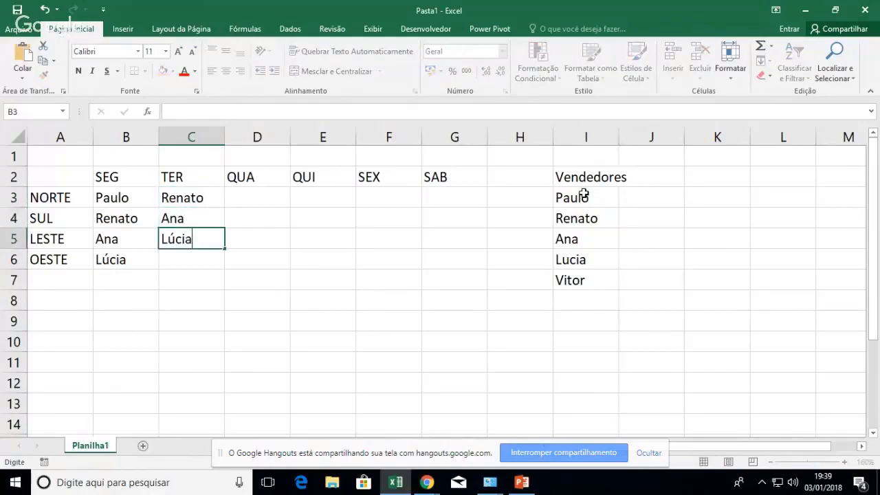
{"action": "key", "text": "Return"}
{"action": "type", "text": "Paulo"}
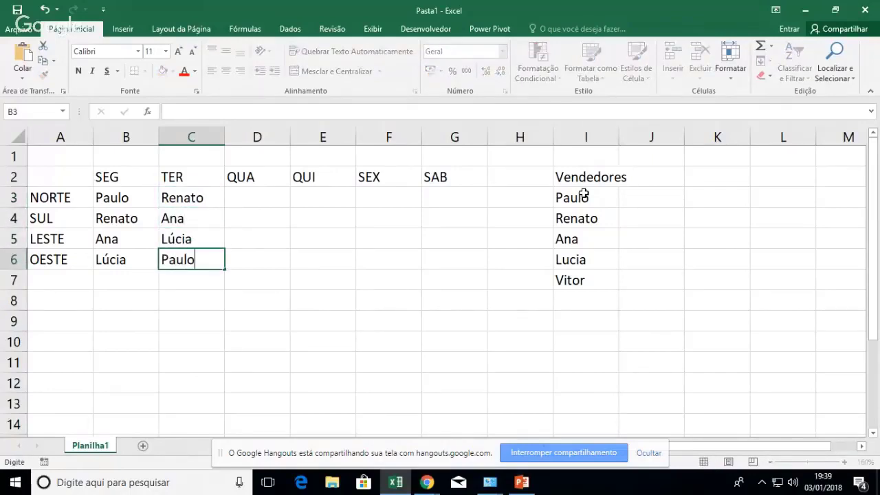
{"action": "key", "text": "Tab"}
- Fill the QUA column, D3:D6, with the third, fourth, first and second salespeople from the Vendedores list
{"action": "key", "text": "Up"}
{"action": "key", "text": "Up"}
{"action": "key", "text": "Up"}
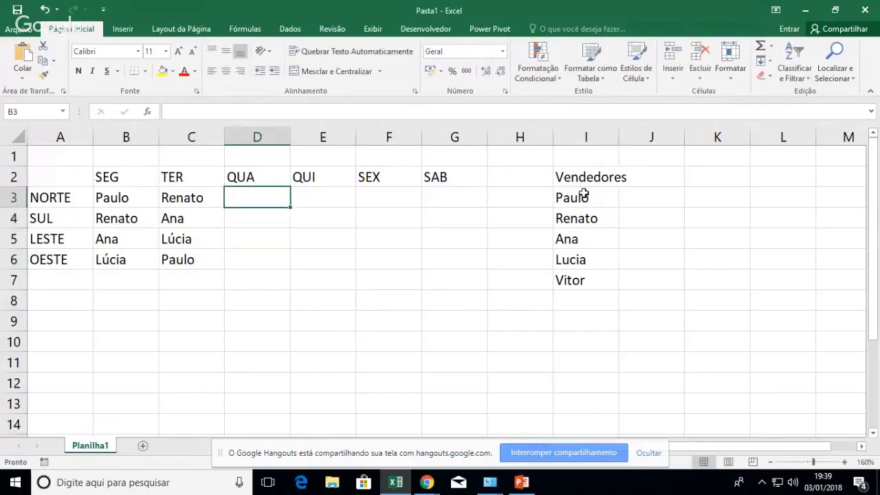
{"action": "type", "text": "Ana"}
{"action": "key", "text": "Return"}
{"action": "type", "text": "Lúcia"}
{"action": "key", "text": "Return"}
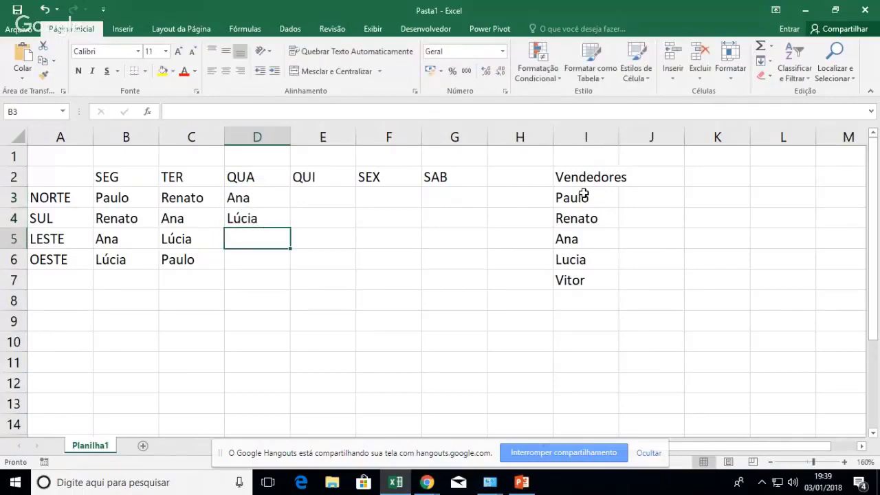
{"action": "type", "text": "Paulo"}
{"action": "key", "text": "Return"}
{"action": "type", "text": "Renma"}
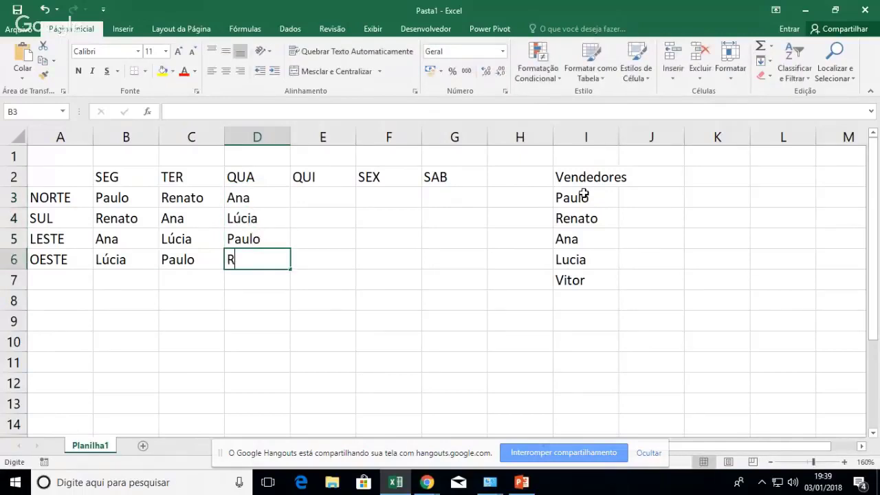
{"action": "key", "text": "BackSpace"}
{"action": "key", "text": "BackSpace"}
{"action": "type", "text": "ato"}
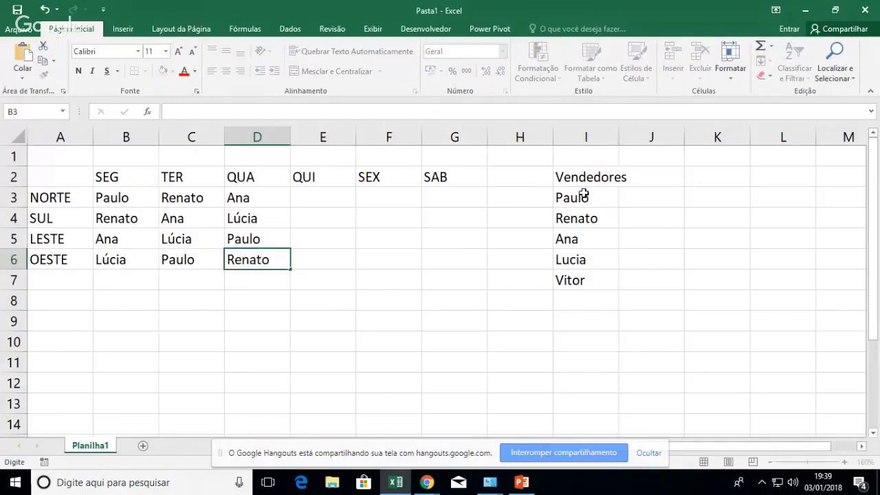
{"action": "key", "text": "Return"}
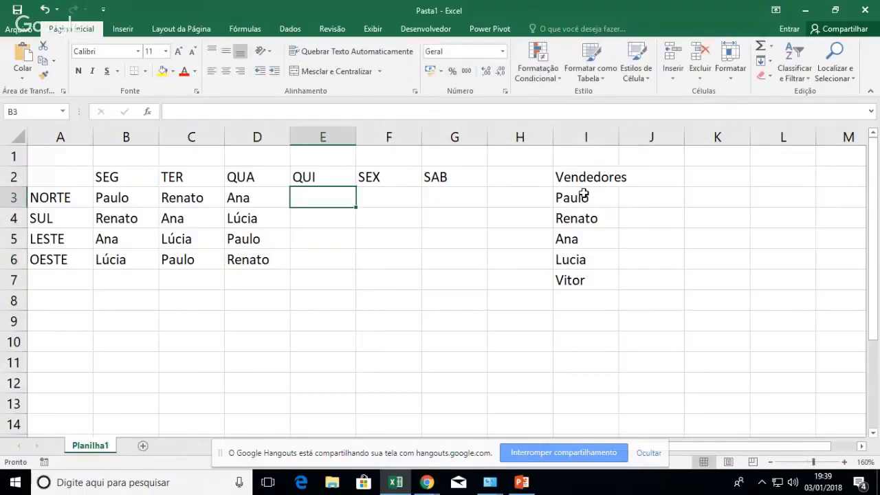
- Fill the QUI column, E3:E6, with the fourth, first, second and third salespeople from the Vendedores list
{"action": "type", "text": "Lúcia"}
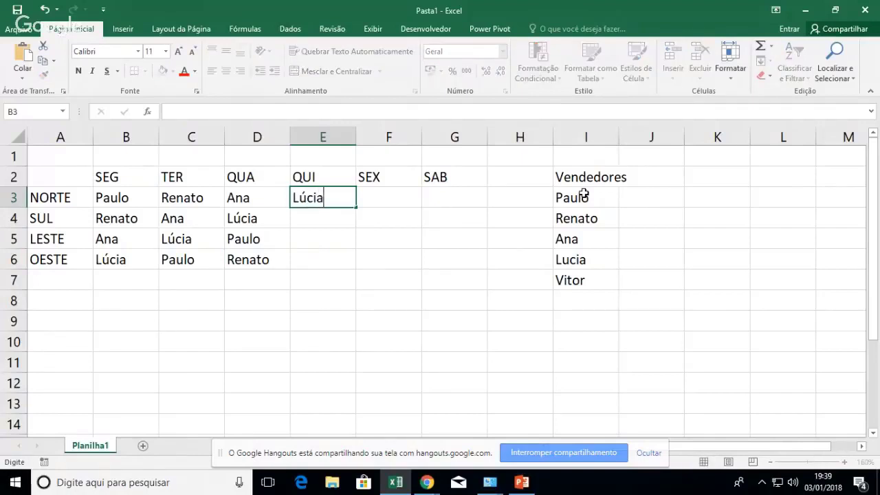
{"action": "key", "text": "Return"}
{"action": "type", "text": "Paulo"}
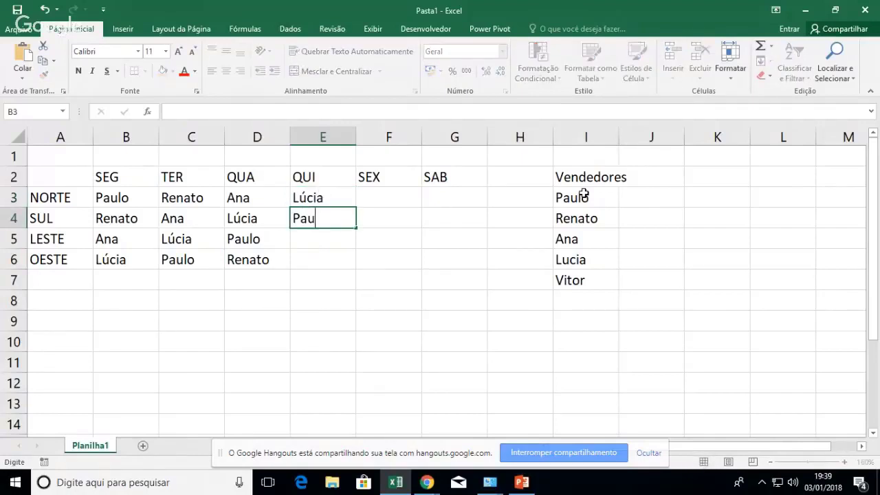
{"action": "key", "text": "Return"}
{"action": "type", "text": "Renato"}
{"action": "key", "text": "Return"}
{"action": "type", "text": "A"}
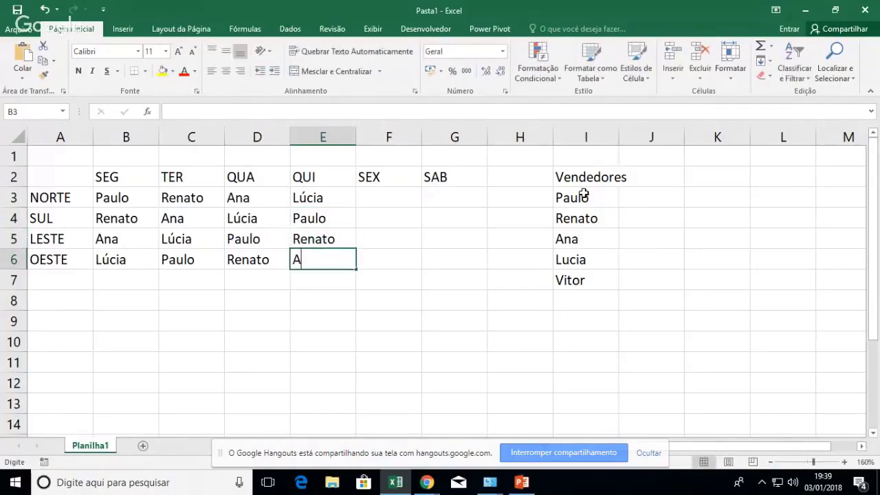
{"action": "type", "text": "na"}
{"action": "key", "text": "Return"}
- Fill the SEX column, F3:F6, with the fifth, first, second and third salespeople from the Vendedores list
{"action": "key", "text": "Right"}
{"action": "key", "text": "Up"}
{"action": "key", "text": "Up"}
{"action": "key", "text": "Up"}
{"action": "key", "text": "Up"}
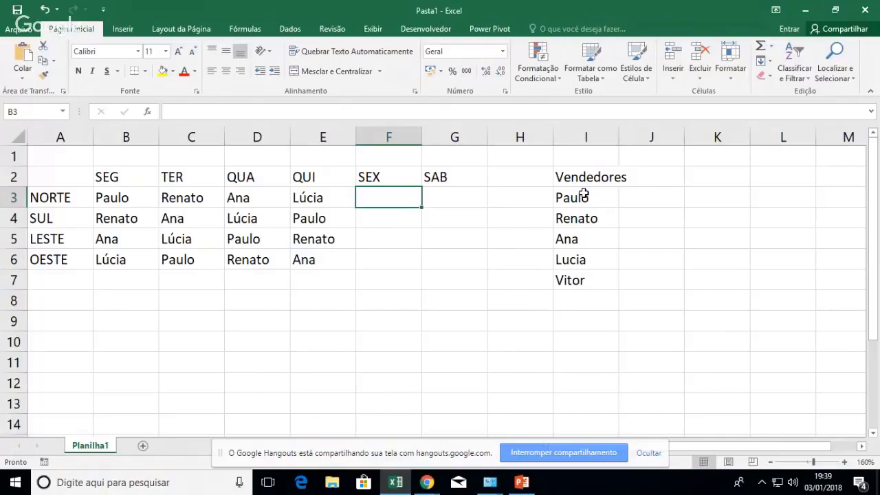
{"action": "type", "text": "Vitor"}
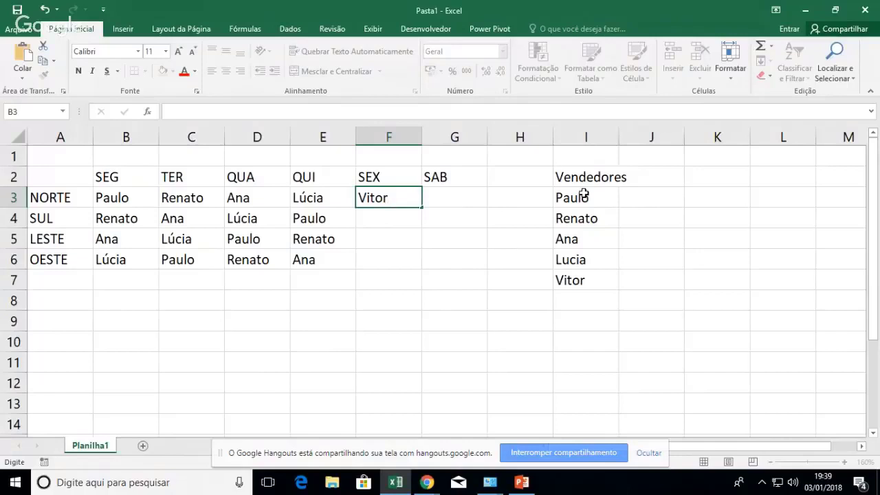
{"action": "key", "text": "Return"}
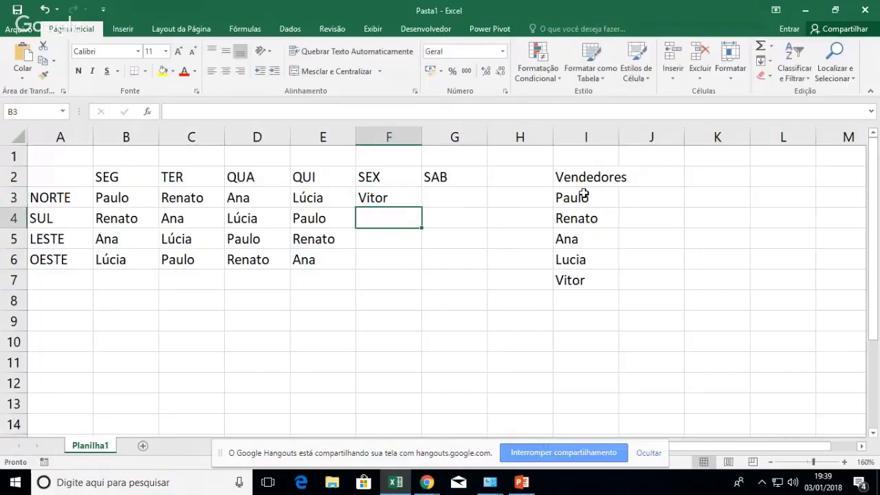
{"action": "type", "text": "Paulo"}
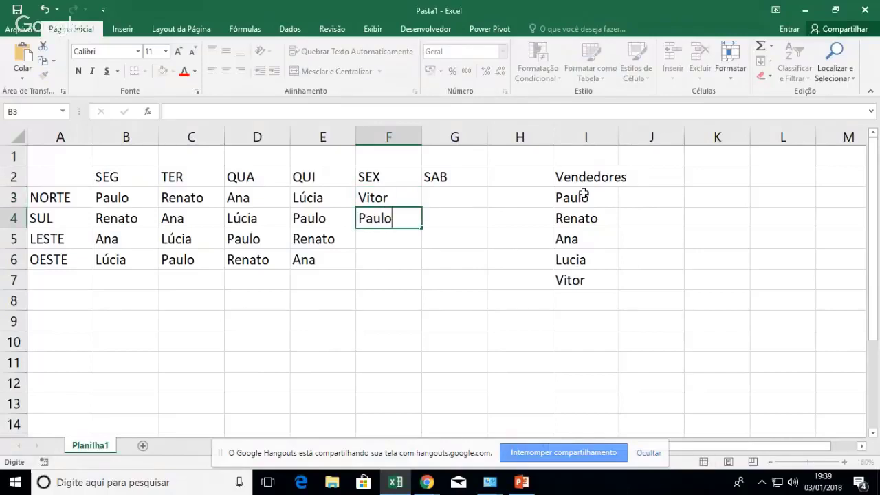
{"action": "key", "text": "Return"}
{"action": "type", "text": "Renato"}
{"action": "key", "text": "Return"}
{"action": "type", "text": "Ana"}
{"action": "key", "text": "Return"}
{"action": "key", "text": "Right"}
{"action": "key", "text": "Up"}
{"action": "key", "text": "Up"}
{"action": "key", "text": "Up"}
{"action": "key", "text": "Up"}
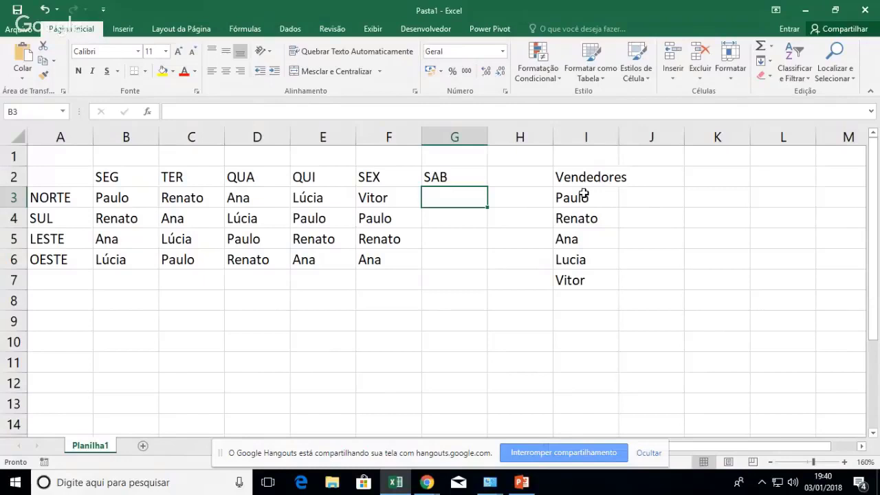
{"action": "key", "text": "Left"}
{"action": "key", "text": "Left"}
{"action": "key", "text": "Left"}
{"action": "key", "text": "Left"}
{"action": "key", "text": "Left"}
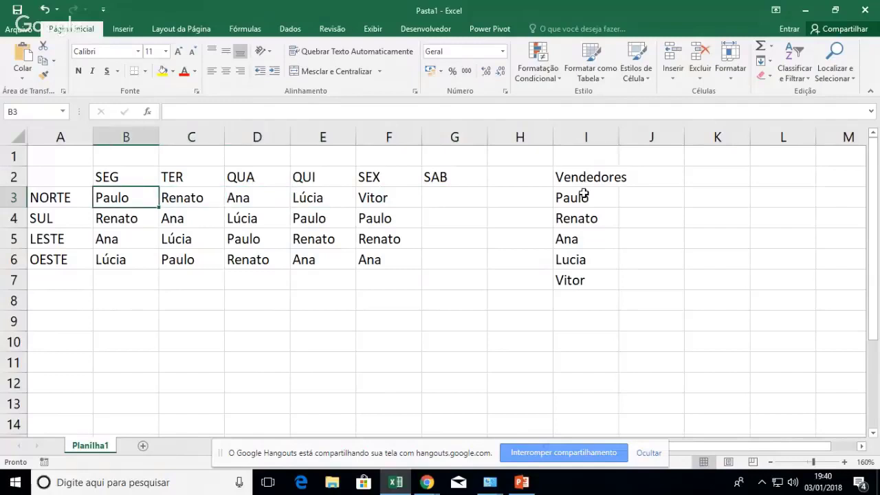
- Review the NORTE row and the SEG column assignments in the weekly schedule
{"action": "key", "text": "shift+Right"}
{"action": "key", "text": "shift+Right"}
{"action": "key", "text": "shift+Right"}
{"action": "key", "text": "shift+Right"}
{"action": "key", "text": "Right"}
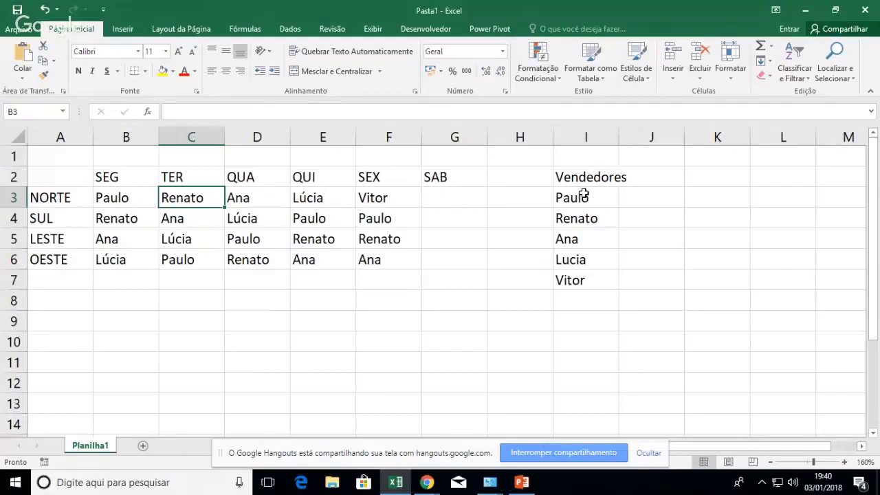
{"action": "key", "text": "Left"}
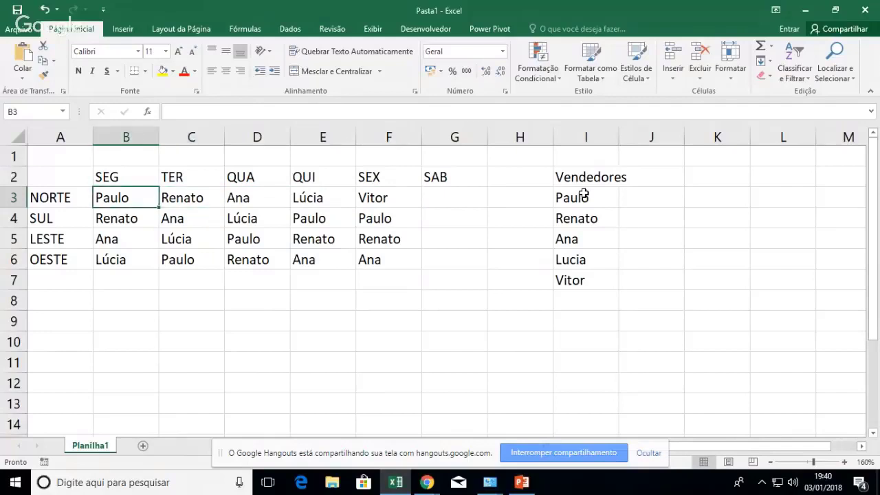
{"action": "key", "text": "Down"}
{"action": "key", "text": "Down"}
{"action": "key", "text": "Down"}
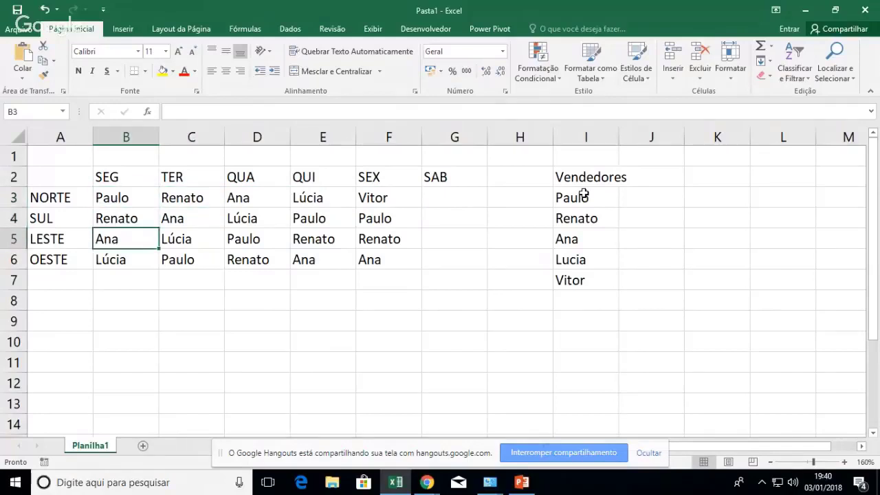
{"action": "key", "text": "Up"}
{"action": "key", "text": "Up"}
{"action": "key", "text": "Up"}
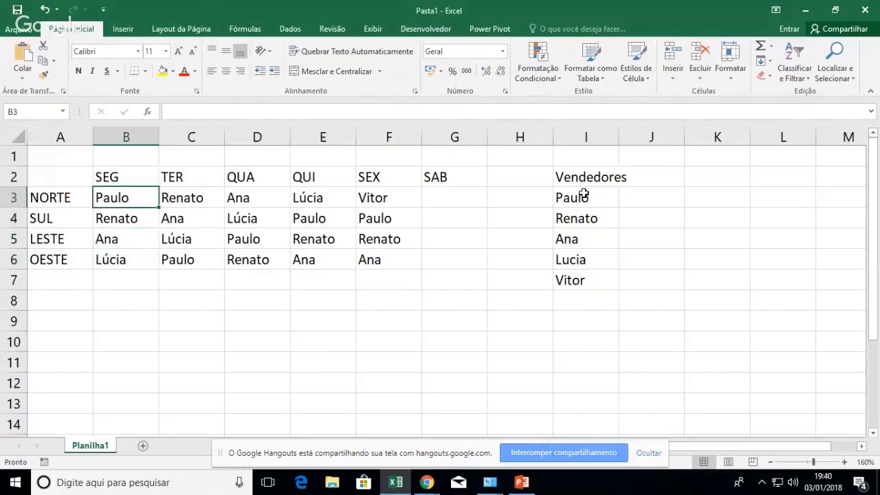
- Set B3 to the first and fifth salespeople joined by "e", and widen column B to fit both names
{"action": "type", "text": "Pau"}
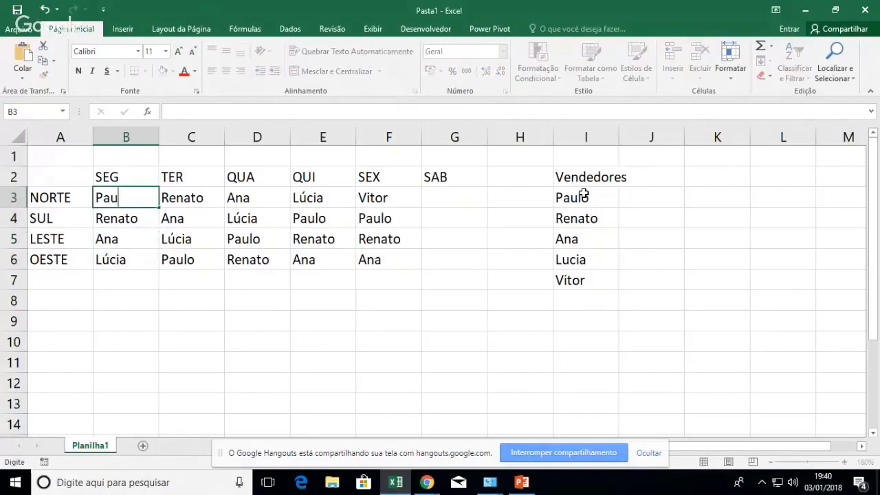
{"action": "type", "text": "lo e Vitor"}
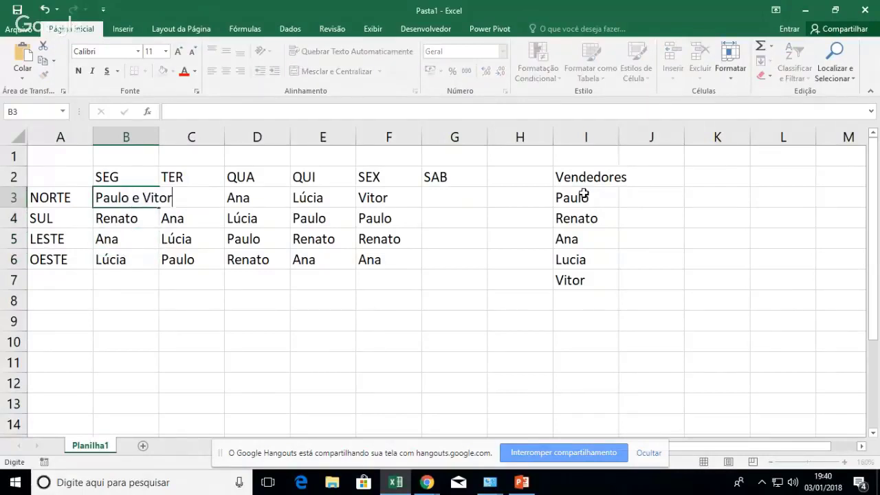
{"action": "key", "text": "Return"}
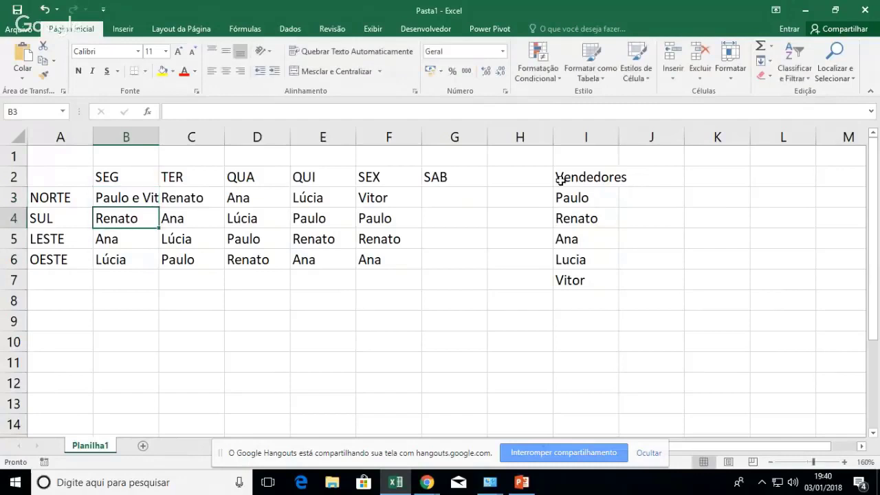
{"action": "left_click_drag", "start_coordinate": [158, 138], "coordinate": [183, 138]}
- Append "e" and the fifth salesperson's name to C4, the SUL assignment for TER
{"action": "left_click", "coordinate": [224, 220]}
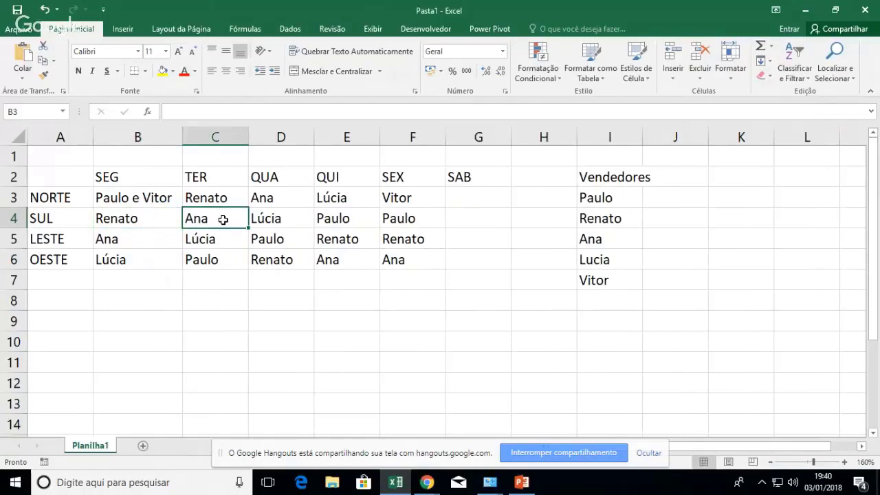
{"action": "double_click", "coordinate": [231, 199]}
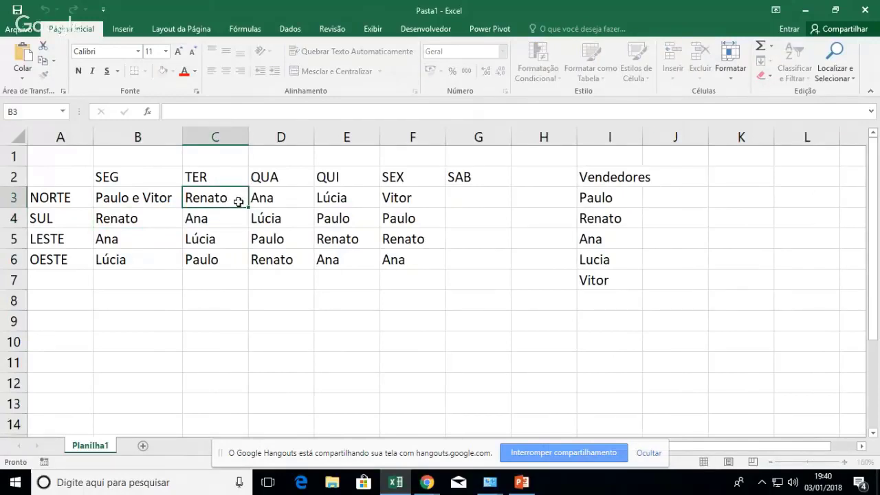
{"action": "key", "text": "Return"}
{"action": "double_click", "coordinate": [231, 222]}
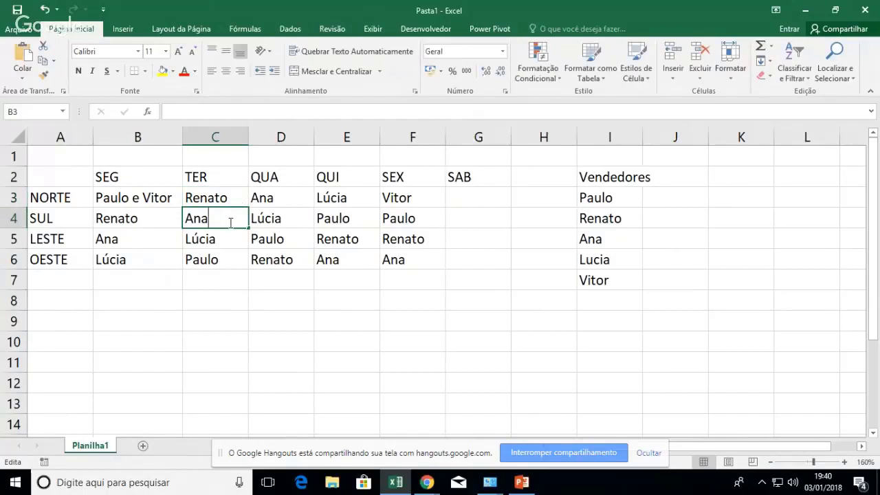
{"action": "type", "text": "e Vitor"}
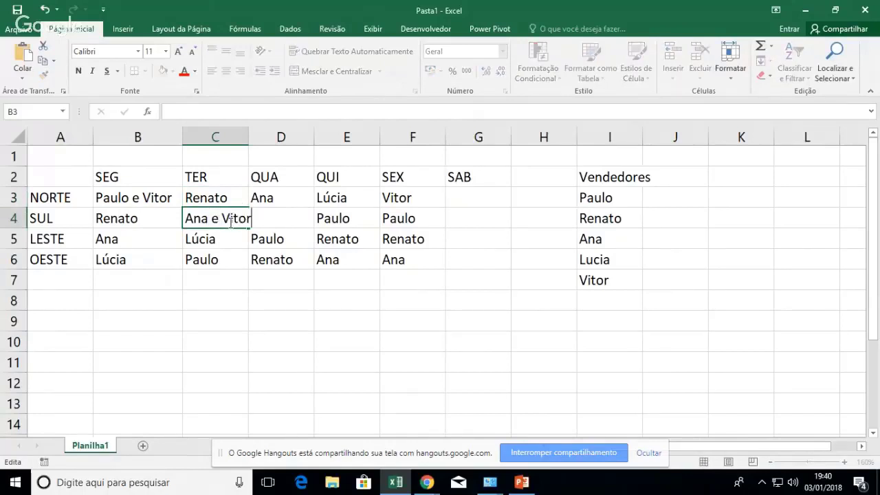
{"action": "key", "text": "Return"}
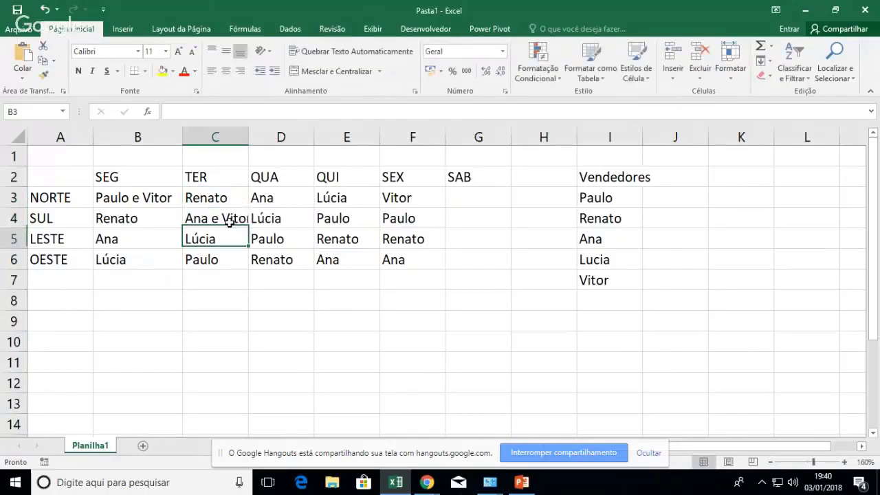
- Append "e" and the fifth salesperson's name to D6, the OESTE assignment for QUA
{"action": "key", "text": "Up"}
{"action": "key", "text": "Right"}
{"action": "key", "text": "Down"}
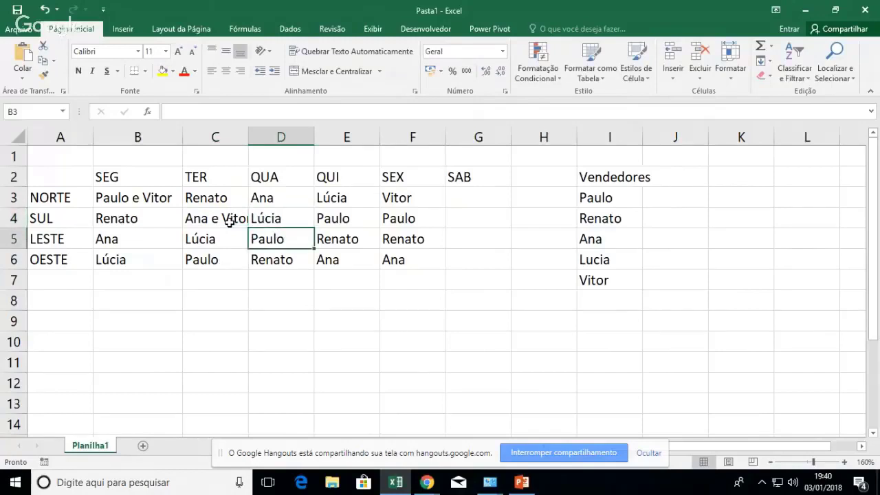
{"action": "key", "text": "Down"}
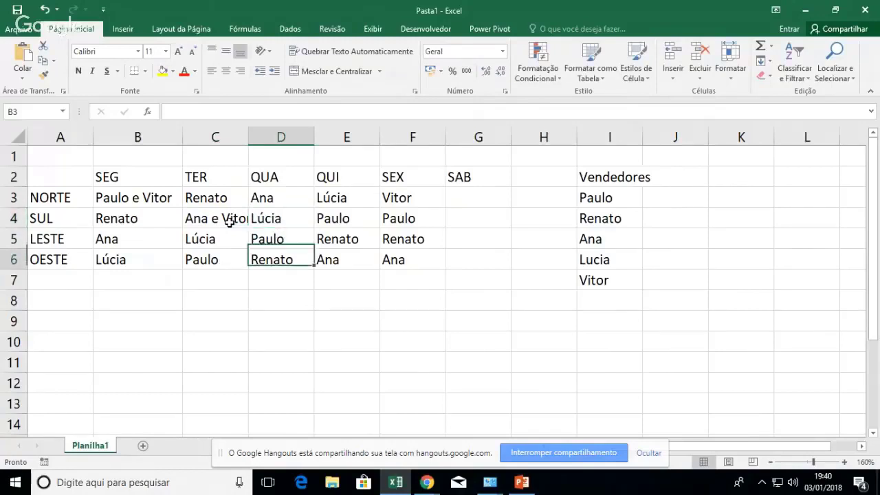
{"action": "double_click", "coordinate": [293, 258]}
{"action": "type", "text": "e Vitor"}
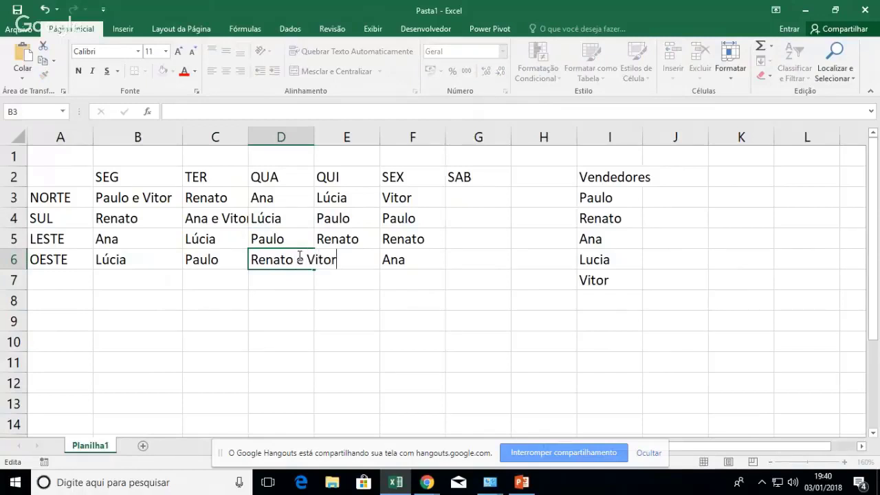
{"action": "key", "text": "Return"}
- Append "e" and the fifth salesperson's name to E3, the NORTE assignment for QUI
{"action": "key", "text": "Up"}
{"action": "key", "text": "Up"}
{"action": "key", "text": "Right"}
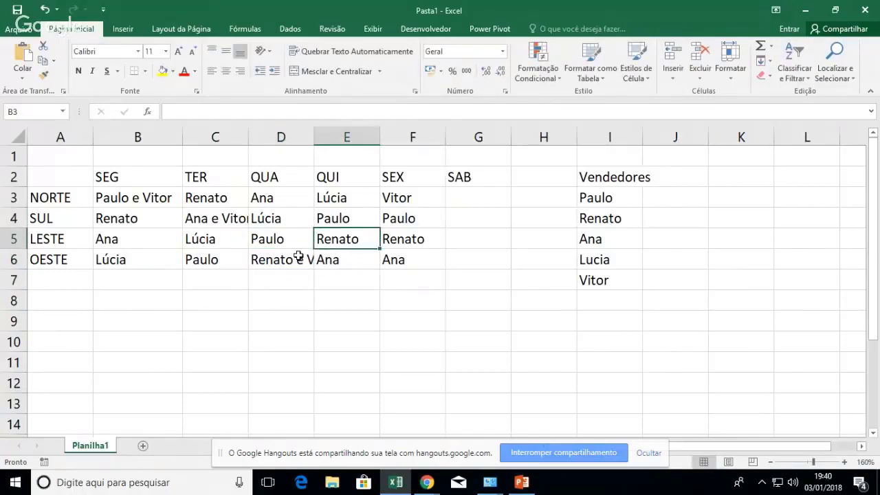
{"action": "left_click", "coordinate": [368, 199]}
{"action": "double_click", "coordinate": [368, 199]}
{"action": "type", "text": "e Vitor"}
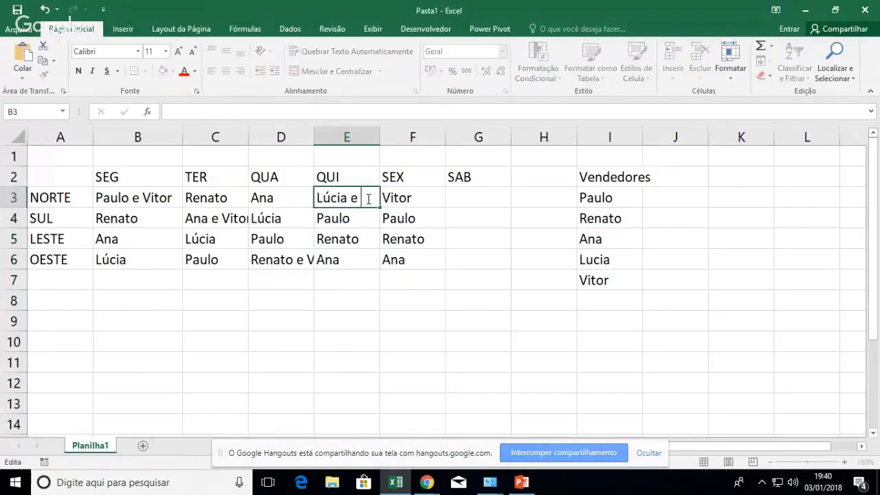
{"action": "key", "text": "ctrl+Return"}
{"action": "key", "text": "Return"}
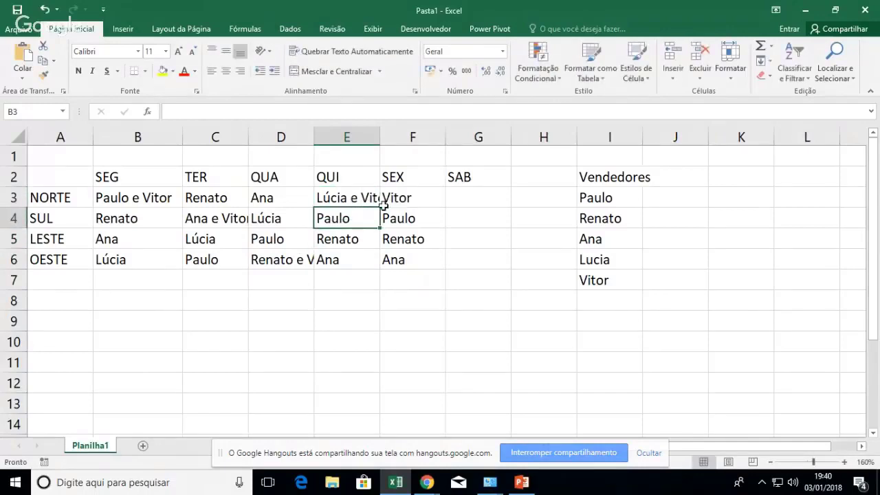
- Append "e" and the fifth salesperson's name to F4, the SUL assignment for SEX
{"action": "left_click", "coordinate": [424, 220]}
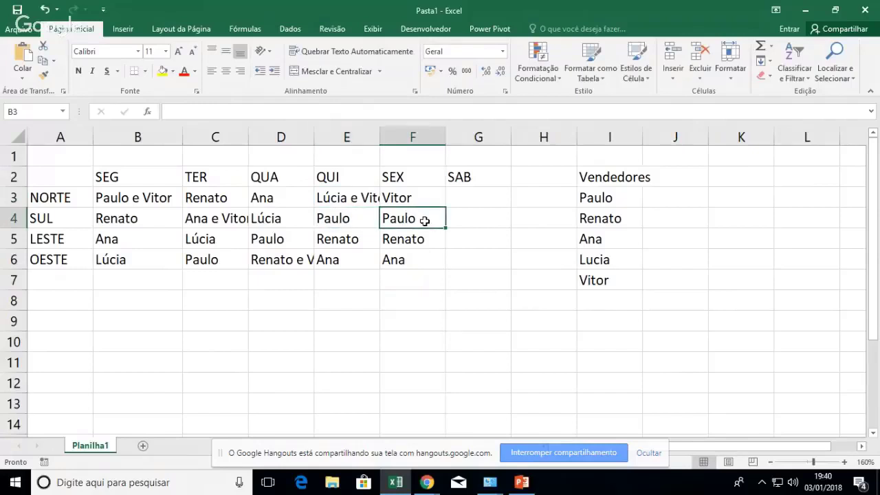
{"action": "double_click", "coordinate": [425, 221]}
{"action": "type", "text": "e "}
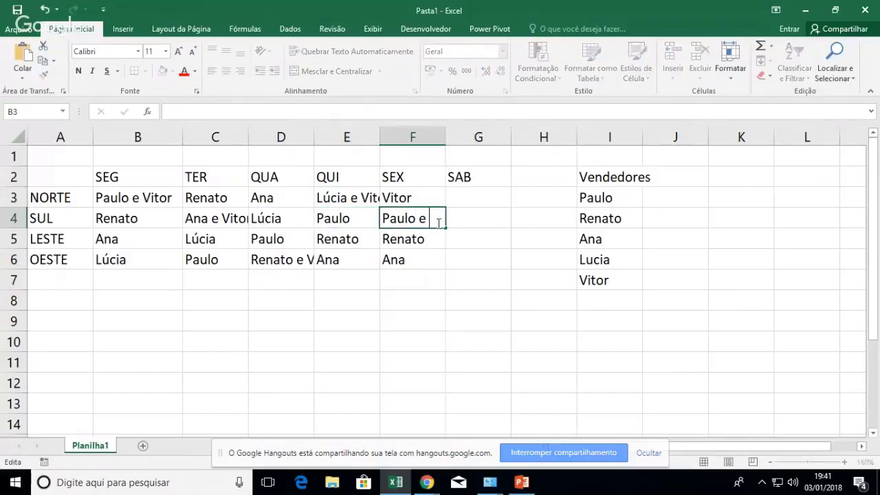
{"action": "type", "text": "Vitor"}
{"action": "key", "text": "Return"}
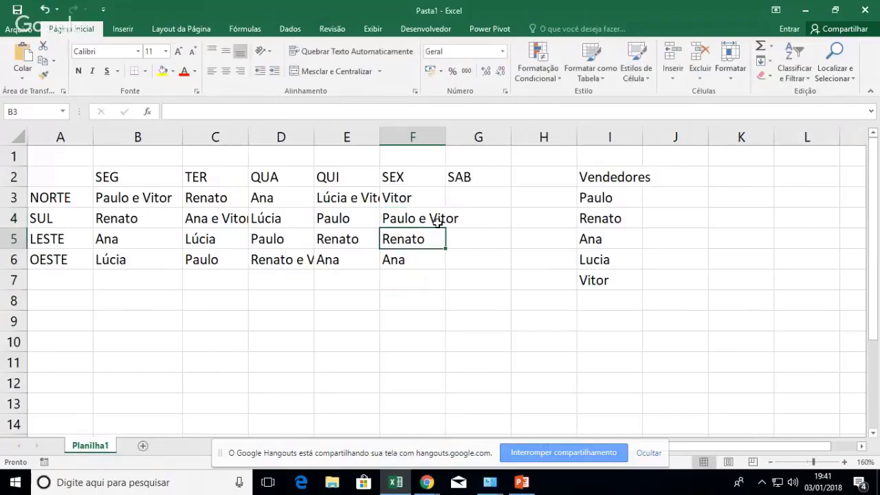
- Clear the salesperson entries in the SEX column, F3:F6
{"action": "key", "text": "Up"}
{"action": "key", "text": "Up"}
{"action": "key", "text": "shift+Down"}
{"action": "key", "text": "shift+Down"}
{"action": "key", "text": "shift+Down"}
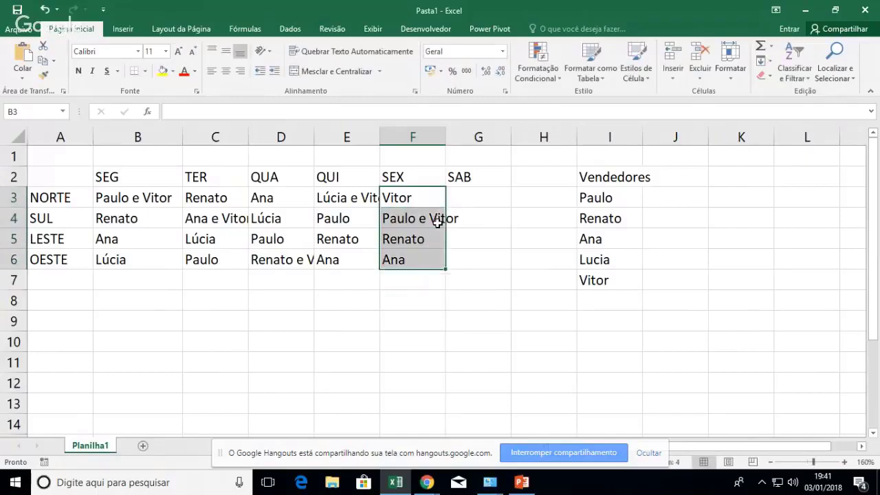
{"action": "key", "text": "Delete"}
{"action": "key", "text": "Right"}
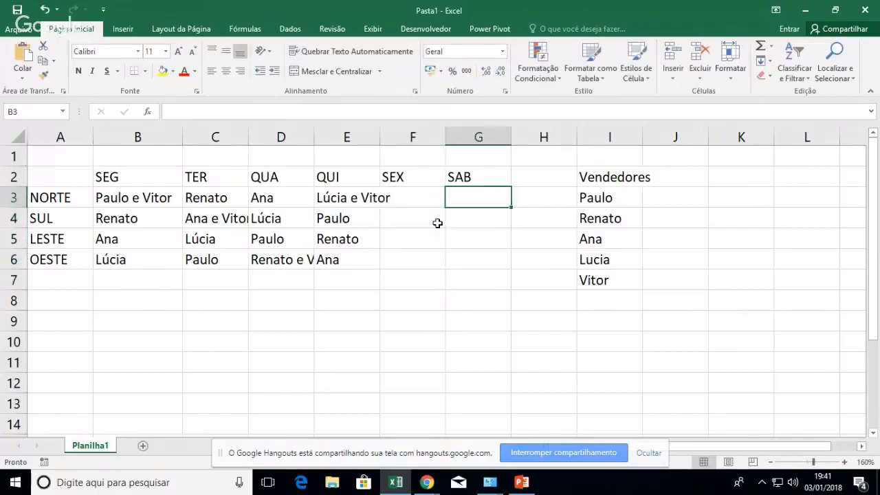
- Widen columns B through G to one equal width that fits two joined names, and dismiss the notification
{"action": "left_click", "coordinate": [384, 136]}
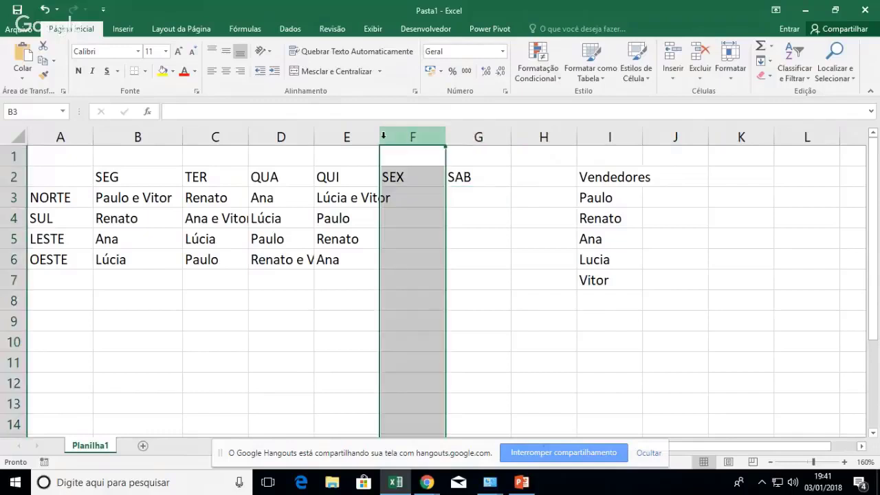
{"action": "left_click_drag", "start_coordinate": [156, 137], "coordinate": [588, 137]}
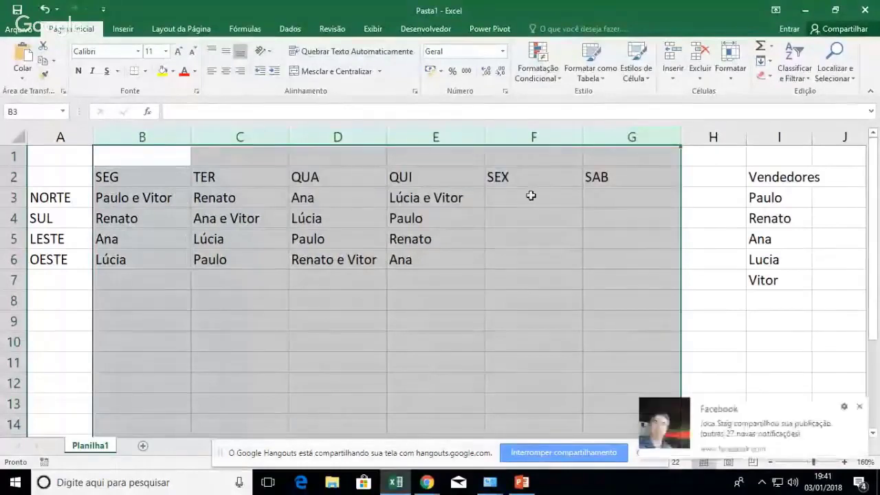
{"action": "left_click", "coordinate": [531, 196]}
{"action": "left_click", "coordinate": [863, 408]}
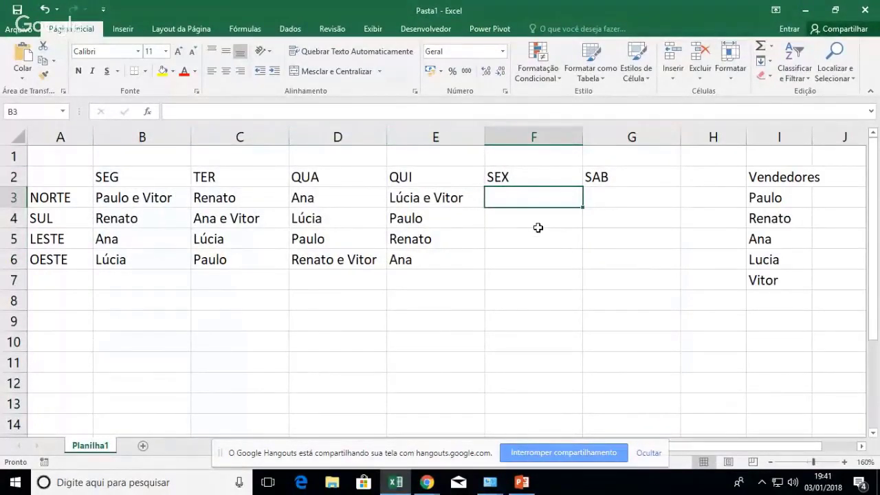
- Examine the regional assignments from SEG to QUI to work out the SEX rotation
{"action": "key", "text": "Left"}
{"action": "key", "text": "Left"}
{"action": "key", "text": "Left"}
{"action": "key", "text": "Left"}
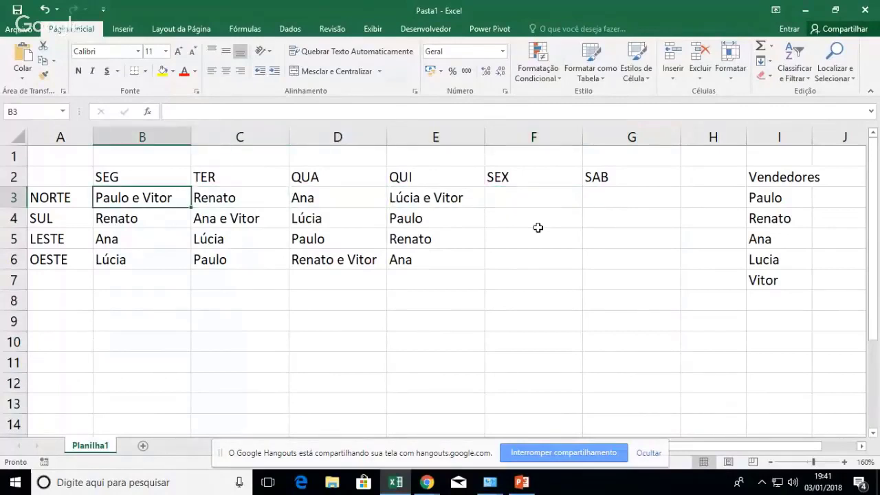
{"action": "key", "text": "Down"}
{"action": "key", "text": "Right"}
{"action": "key", "text": "Right"}
{"action": "key", "text": "Right"}
{"action": "key", "text": "Up"}
{"action": "key", "text": "Right"}
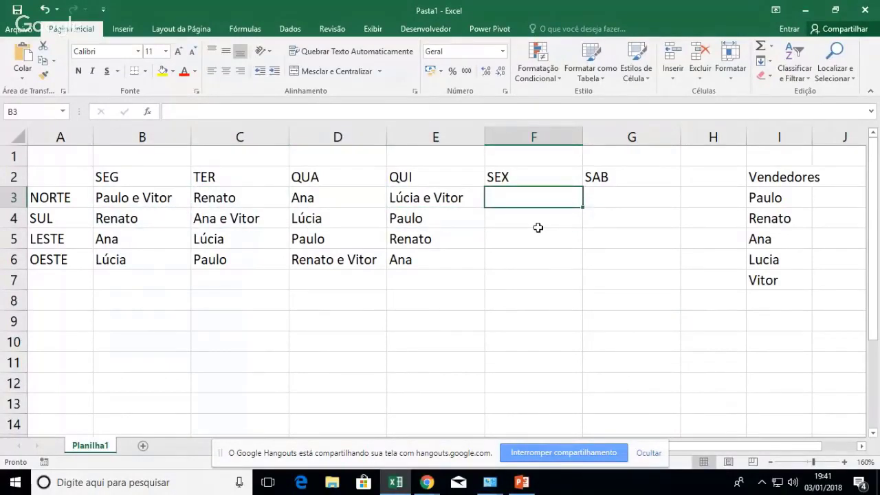
- Fill F3:F5 with the third, fourth and second salespeople, and F6 with the first and fifth joined by "e"
{"action": "type", "text": "Ana"}
{"action": "key", "text": "Return"}
{"action": "type", "text": "Lúcia"}
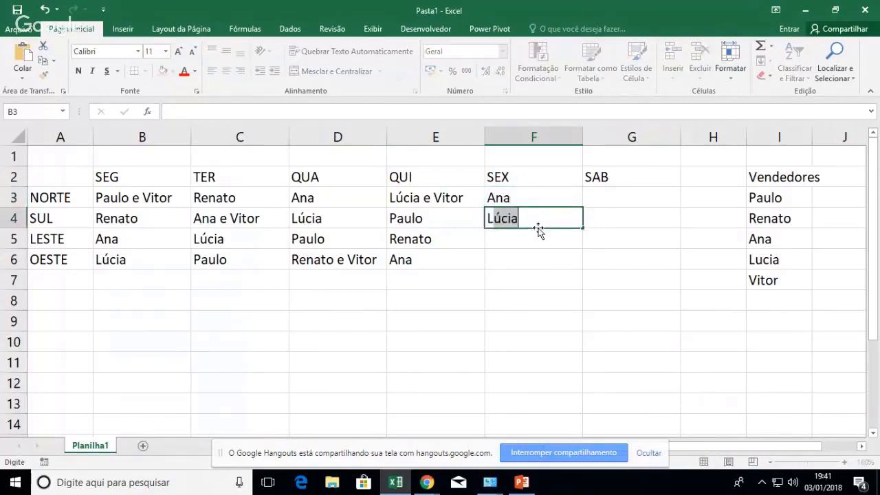
{"action": "key", "text": "Return"}
{"action": "type", "text": "Renato"}
{"action": "key", "text": "Return"}
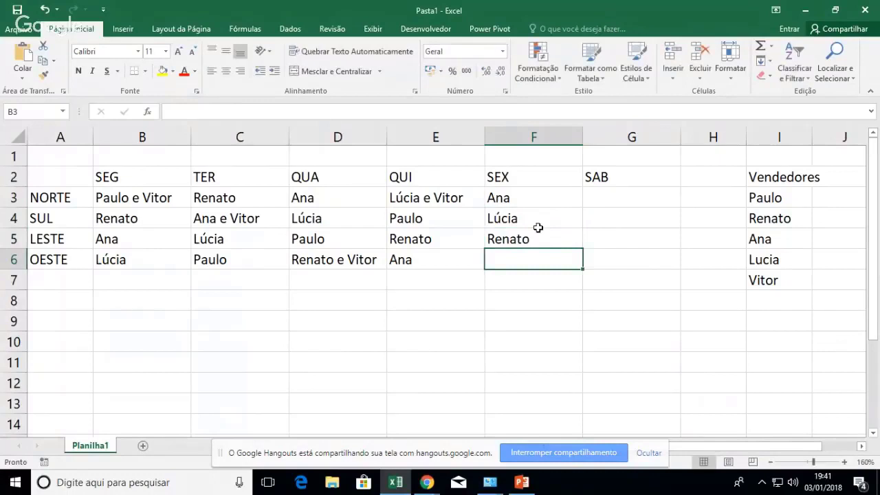
{"action": "type", "text": "Pau"}
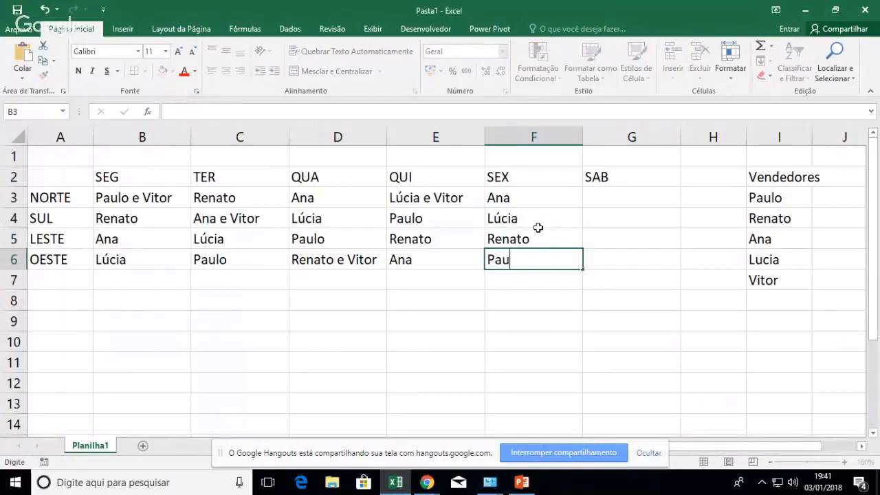
{"action": "type", "text": "lo e Vitor"}
{"action": "key", "text": "ctrl+Return"}
- Assign the fourth salesperson to NORTE on SAB, in cell G3
{"action": "key", "text": "Right"}
{"action": "key", "text": "Up"}
{"action": "key", "text": "Up"}
{"action": "key", "text": "Up"}
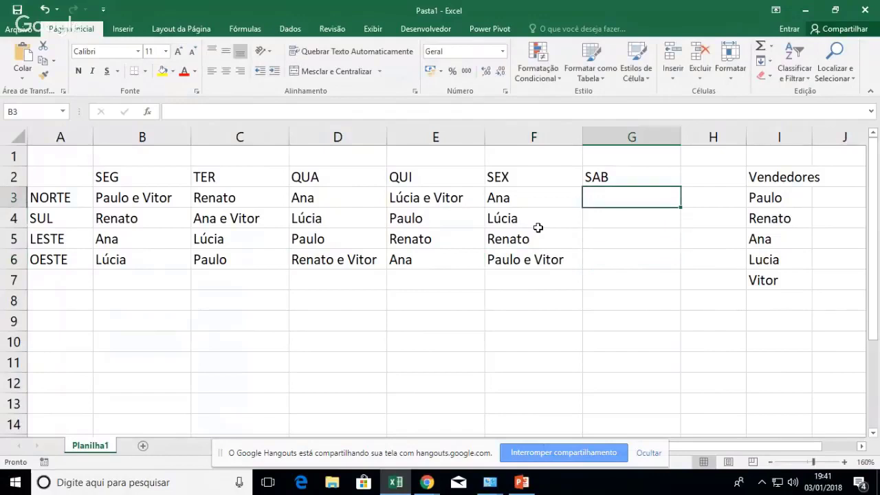
{"action": "type", "text": "Lúcia"}
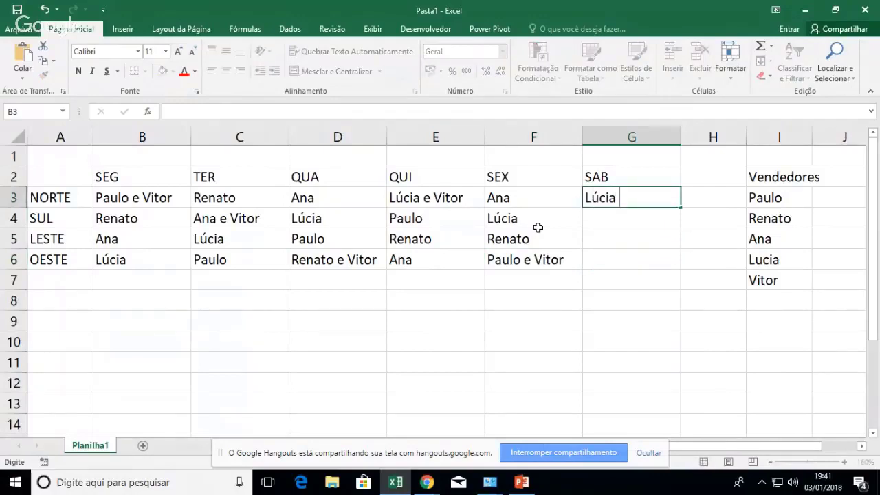
{"action": "key", "text": "Return"}
- Assign SUL on SAB to the first and fifth salespeople, joined by "e", in cell G4
{"action": "type", "text": "'"}
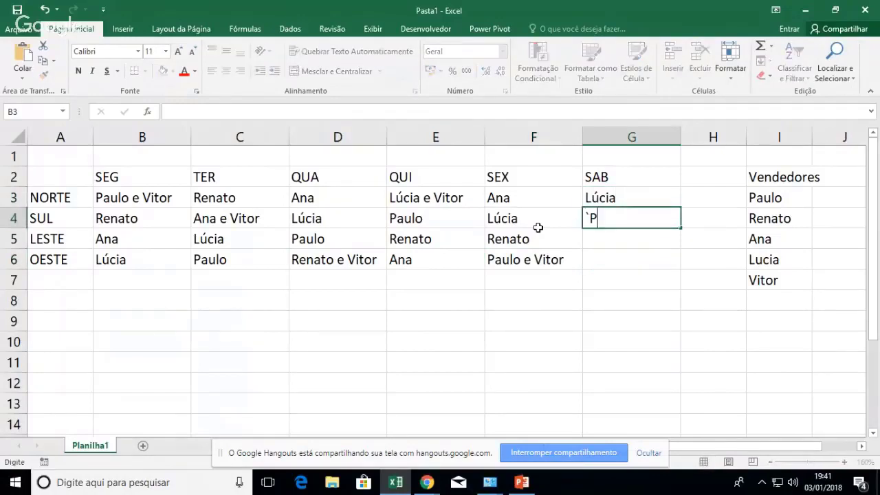
{"action": "key", "text": "BackSpace"}
{"action": "type", "text": "Paylo"}
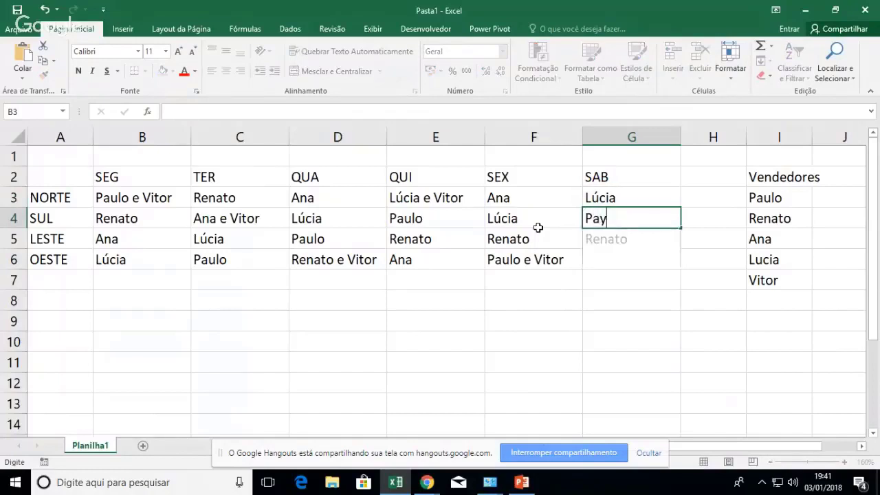
{"action": "key", "text": "BackSpace"}
{"action": "key", "text": "BackSpace"}
{"action": "key", "text": "BackSpace"}
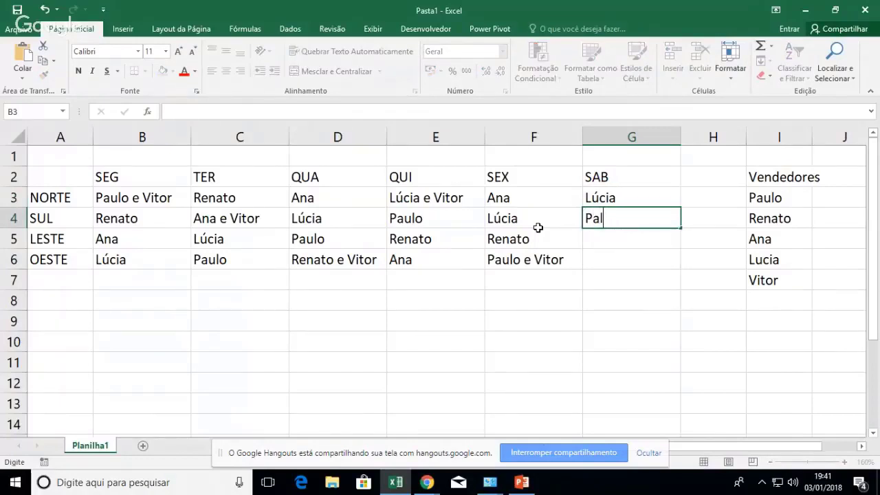
{"action": "type", "text": "ulo e Vitor"}
{"action": "key", "text": "Return"}
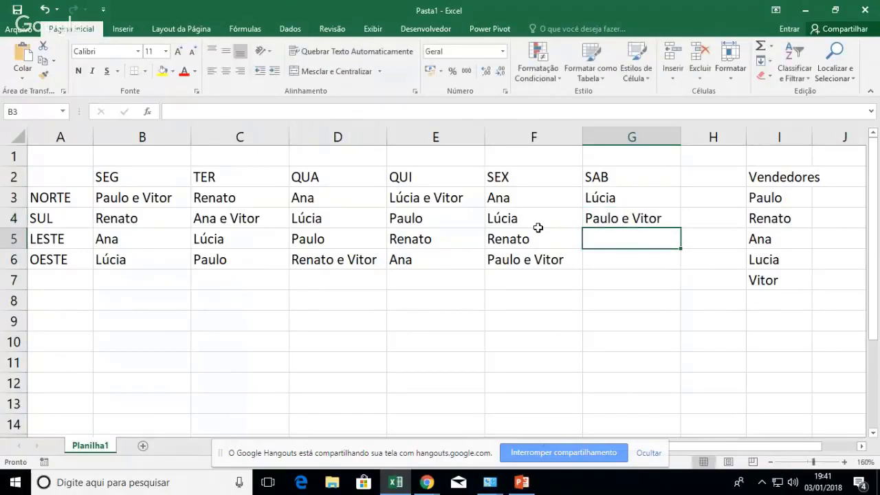
- Complete the SAB column with the second salesperson in G5 and the third in G6
{"action": "type", "text": "Renato"}
{"action": "key", "text": "Return"}
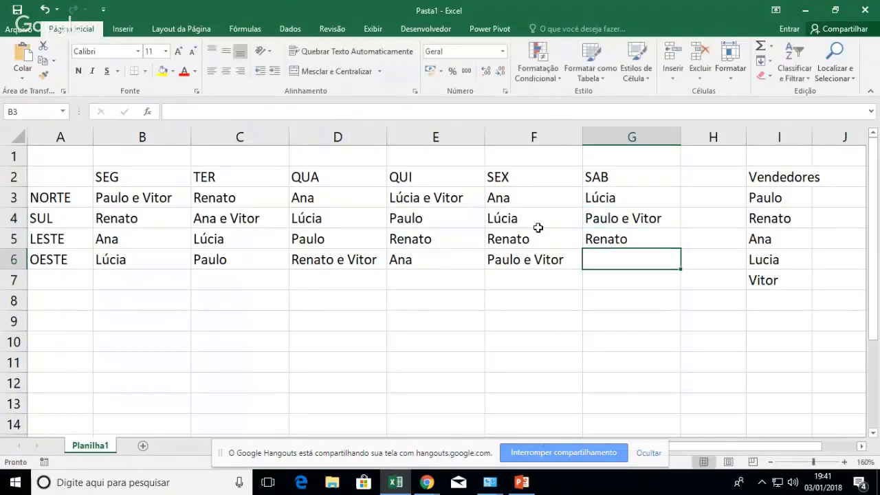
{"action": "type", "text": "Ana"}
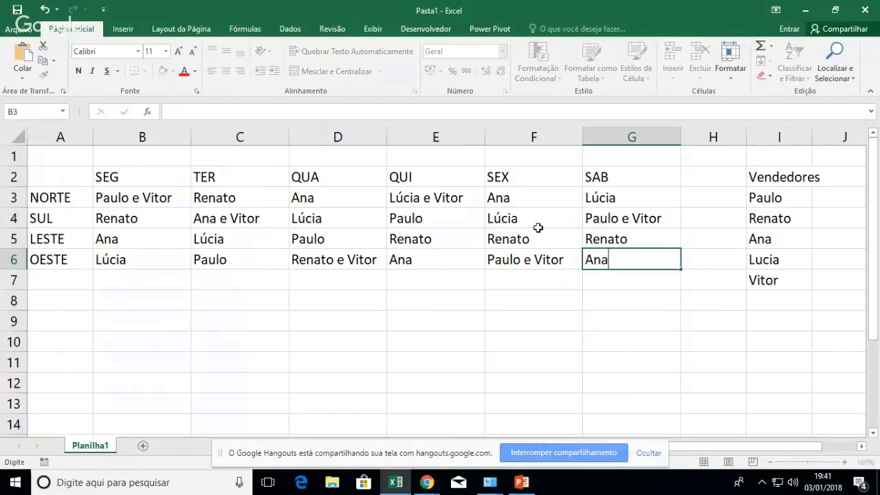
{"action": "key", "text": "Return"}
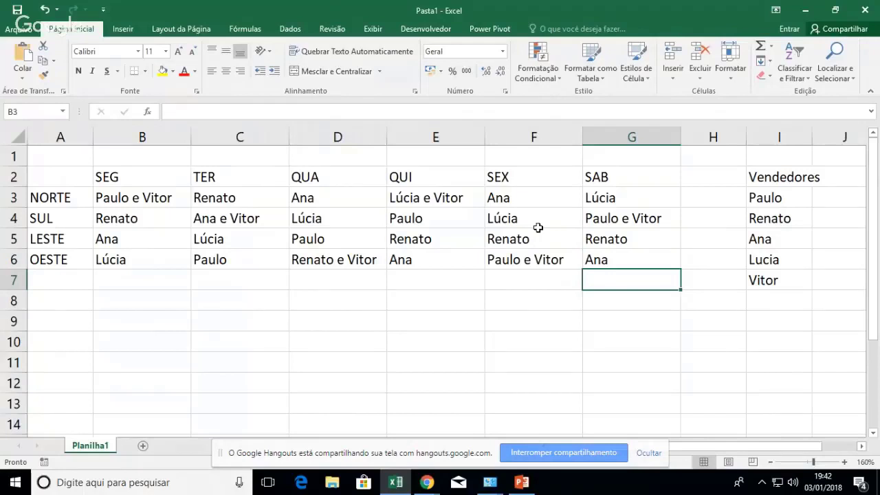
- Switch to the PowerPoint slide to reread the sales coordinator brief and its target rule, and return to the Excel workbook
{"action": "key", "text": "alt+Tab"}
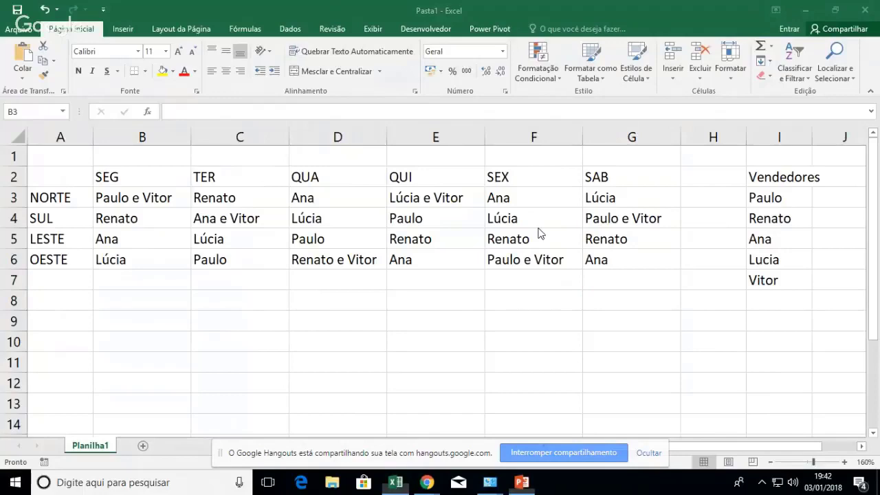
{"action": "key", "text": "alt+Tab"}
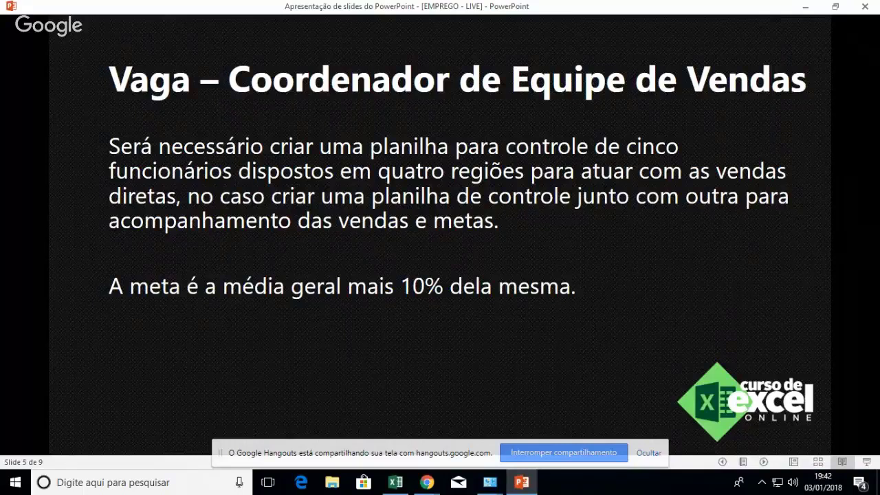
{"action": "key", "text": "alt+Tab"}
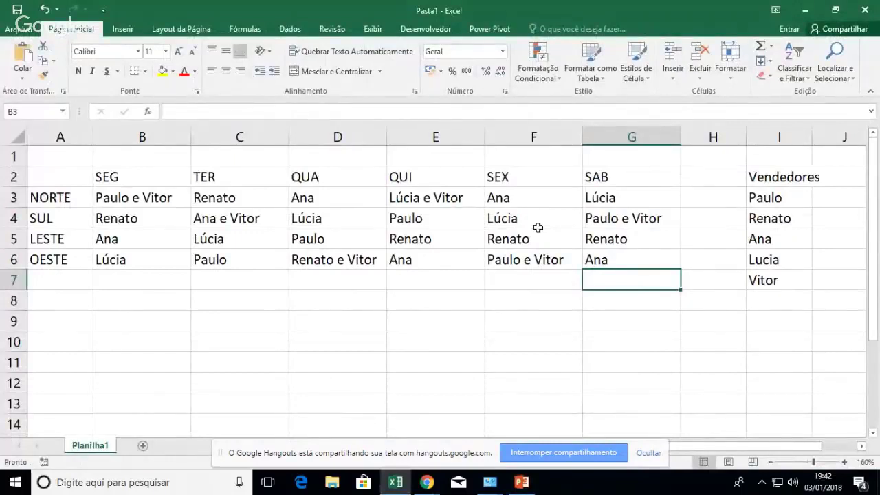
- Add a second worksheet and enter the first and fifth salespeople's names in B2:B3
{"action": "left_click", "coordinate": [142, 447]}
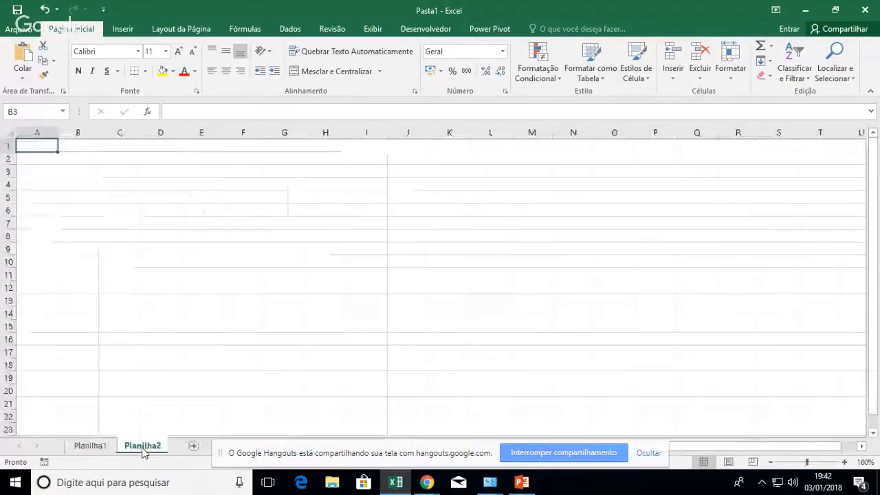
{"action": "left_click", "coordinate": [89, 159]}
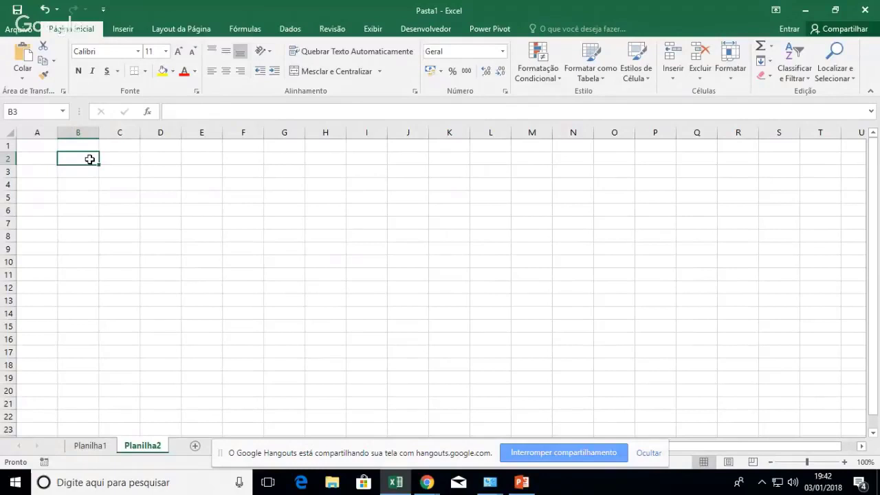
{"action": "type", "text": "Paulo"}
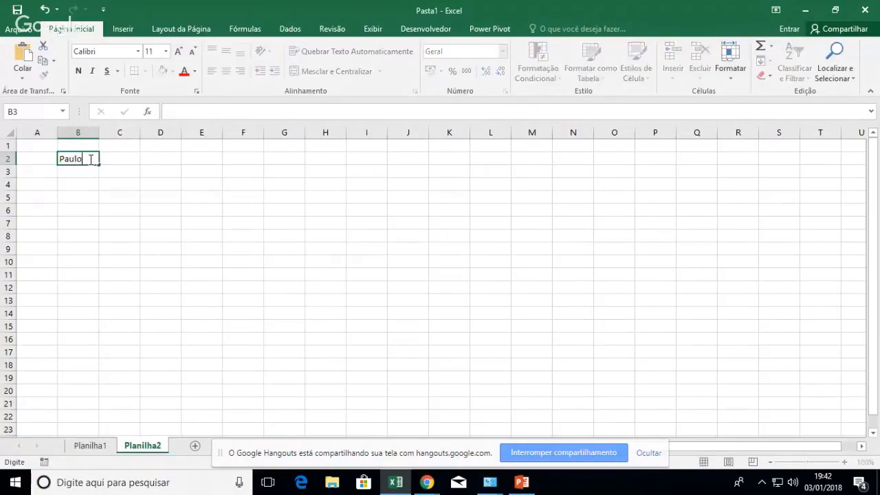
{"action": "key", "text": "Return"}
{"action": "type", "text": "Vitor"}
{"action": "key", "text": "Return"}
- Copy the five names under Vendedores, I3:I7 on Planilha1, into Planilha2 starting at B2, over the existing entries
{"action": "left_click", "coordinate": [88, 445]}
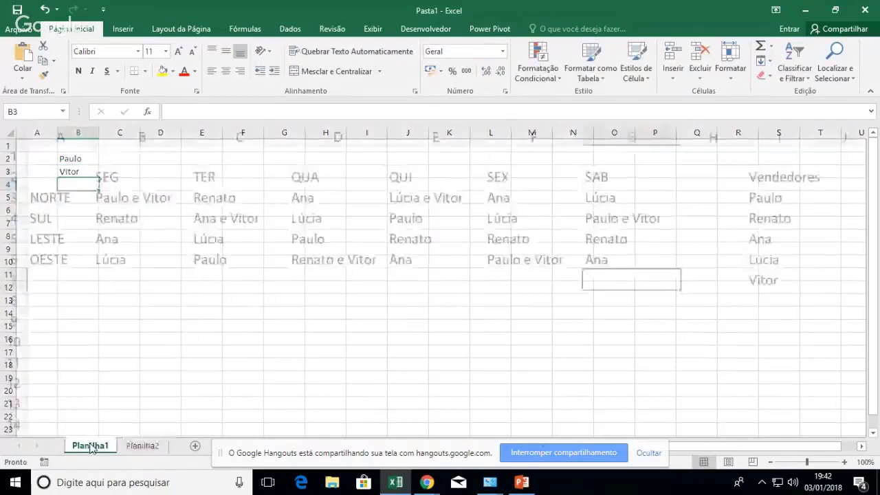
{"action": "left_click_drag", "start_coordinate": [784, 200], "coordinate": [773, 278]}
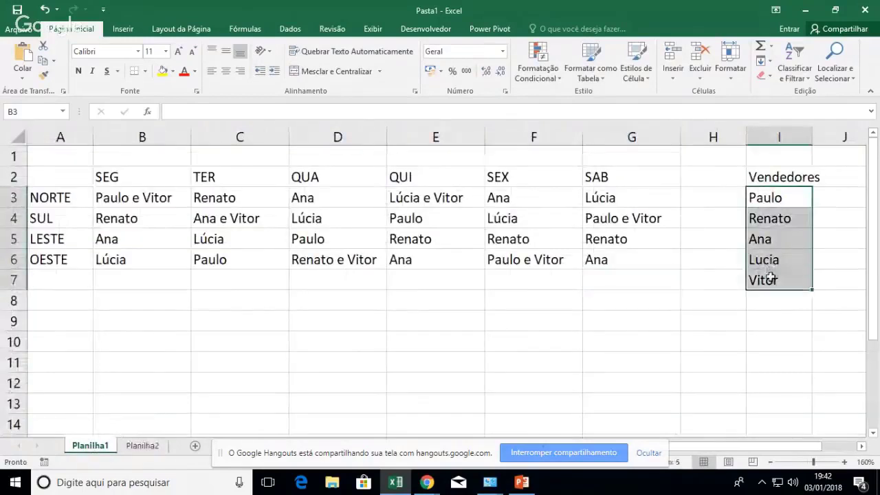
{"action": "key", "text": "ctrl+c"}
{"action": "left_click", "coordinate": [143, 445]}
{"action": "left_click", "coordinate": [78, 172]}
{"action": "left_click", "coordinate": [82, 159]}
{"action": "key", "text": "ctrl+v"}
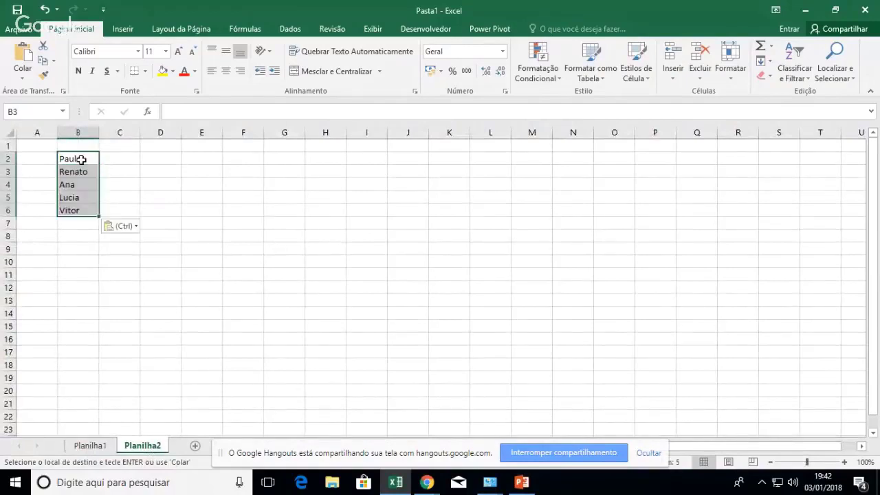
- Enter the weekday headers SEG, TER and QUA in C1:E1 and extend the series through SÁB in H1
{"action": "left_click", "coordinate": [120, 148]}
{"action": "type", "text": "SEG"}
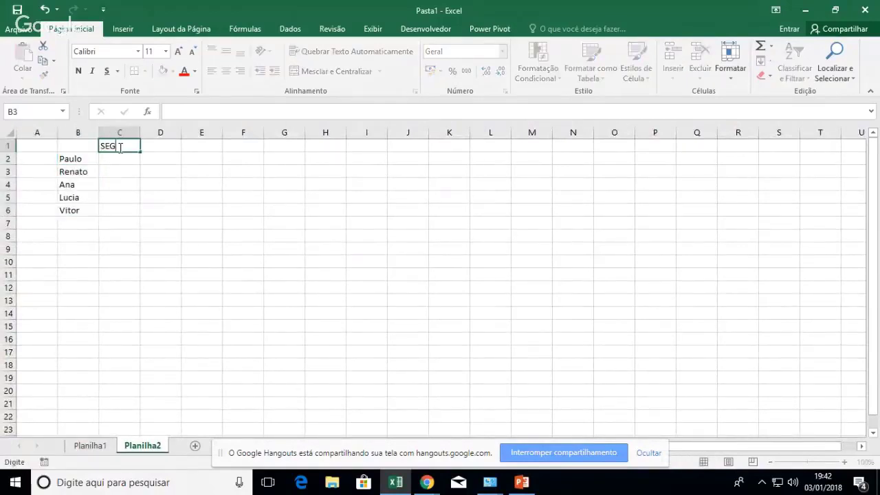
{"action": "key", "text": "Tab"}
{"action": "type", "text": "TER"}
{"action": "key", "text": "Down"}
{"action": "key", "text": "Up"}
{"action": "key", "text": "Right"}
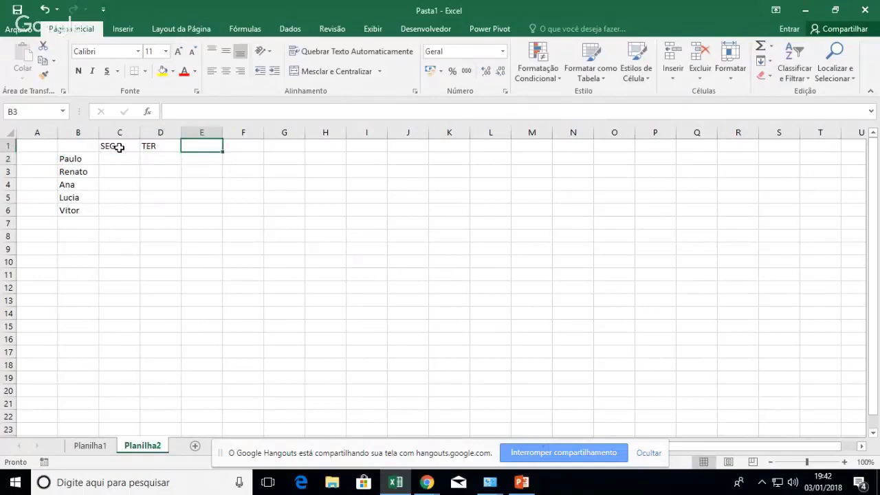
{"action": "type", "text": "QUA"}
{"action": "key", "text": "Tab"}
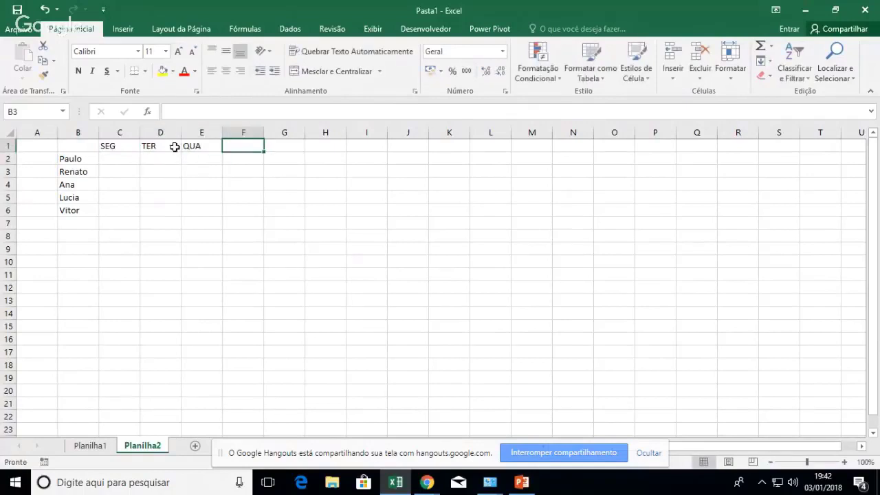
{"action": "left_click", "coordinate": [202, 147]}
{"action": "left_click_drag", "start_coordinate": [222, 152], "coordinate": [358, 165]}
- Add the headers TOTAL in I1 and META in J1
{"action": "left_click", "coordinate": [381, 146]}
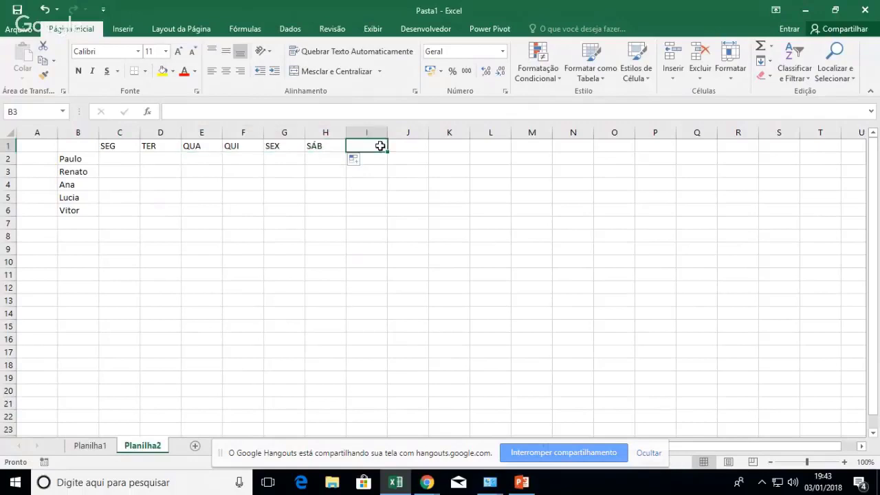
{"action": "type", "text": "TOTAL"}
{"action": "key", "text": "Return"}
{"action": "key", "text": "Up"}
{"action": "key", "text": "Right"}
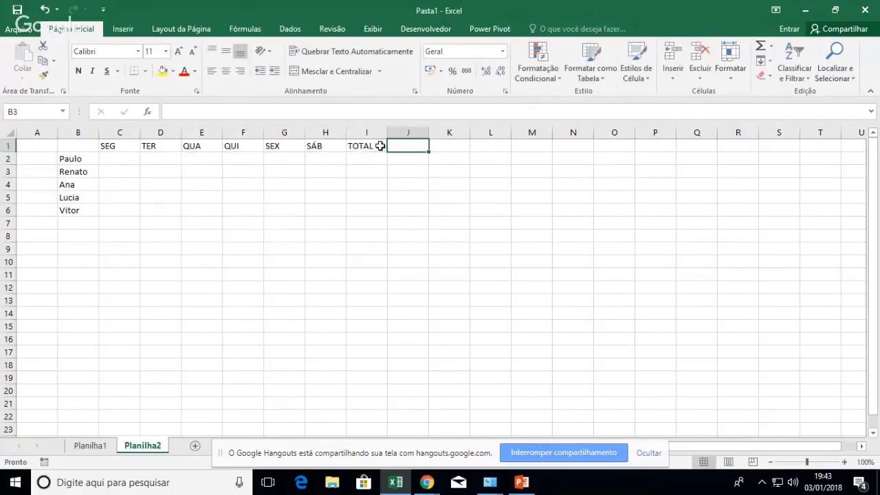
{"action": "type", "text": "META"}
{"action": "key", "text": "Return"}
{"action": "key", "text": "Left"}
{"action": "key", "text": "Left"}
{"action": "key", "text": "Left"}
{"action": "key", "text": "Left"}
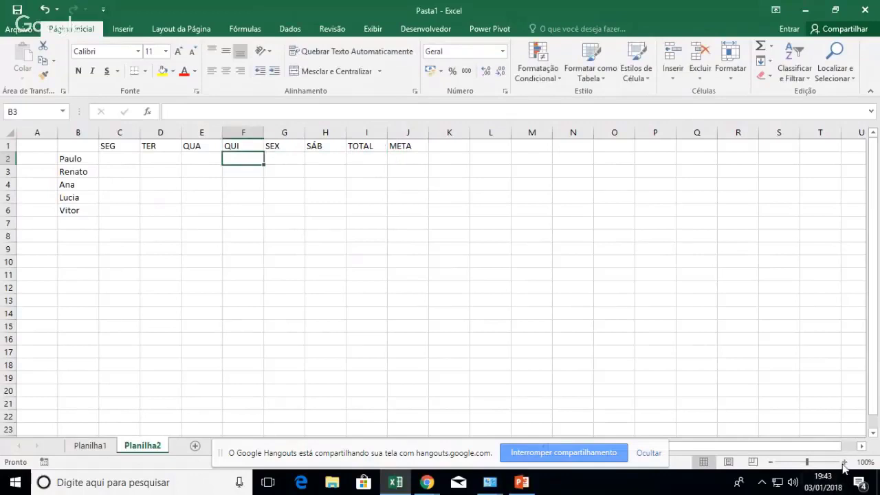
- Head the salespeople's names with "Vendedores" in B1 and autofit column B to its contents
{"action": "left_click", "coordinate": [844, 462]}
{"action": "left_click", "coordinate": [844, 462]}
{"action": "left_click", "coordinate": [845, 463]}
{"action": "left_click", "coordinate": [844, 462]}
{"action": "left_click", "coordinate": [844, 462]}
{"action": "left_click", "coordinate": [845, 462]}
{"action": "left_click", "coordinate": [845, 463]}
{"action": "left_click", "coordinate": [845, 462]}
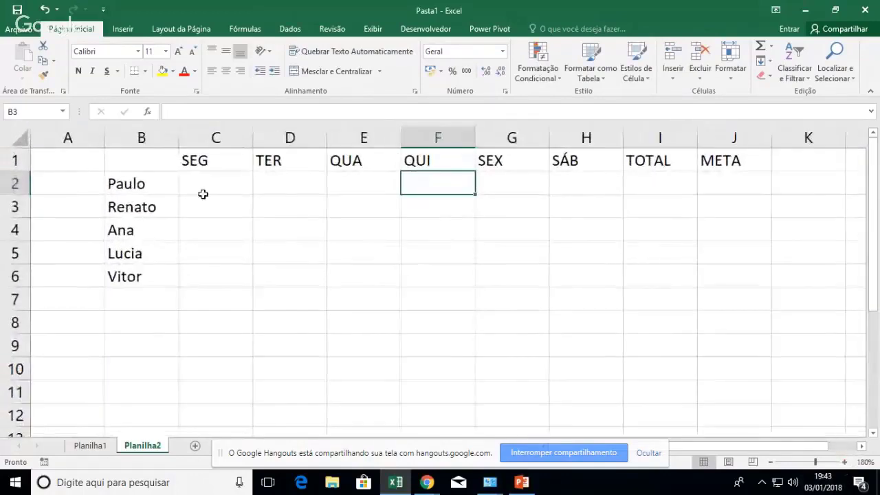
{"action": "left_click", "coordinate": [161, 163]}
{"action": "type", "text": "Vendedores"}
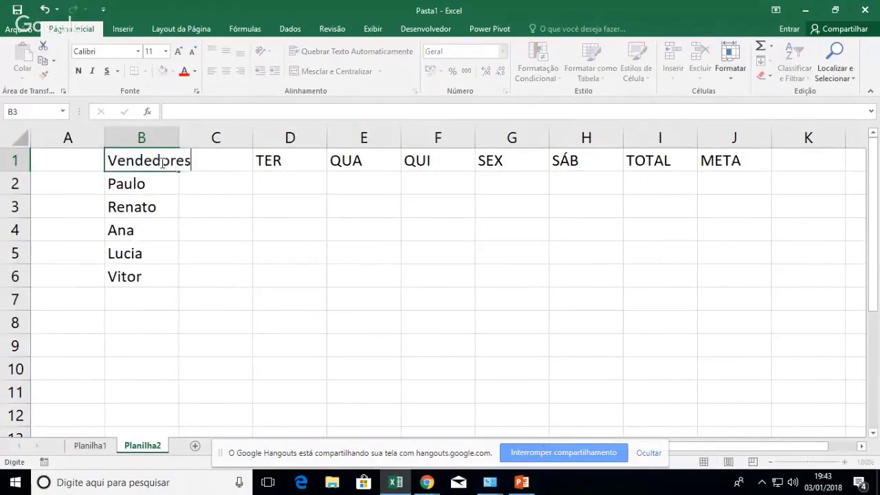
{"action": "key", "text": "Return"}
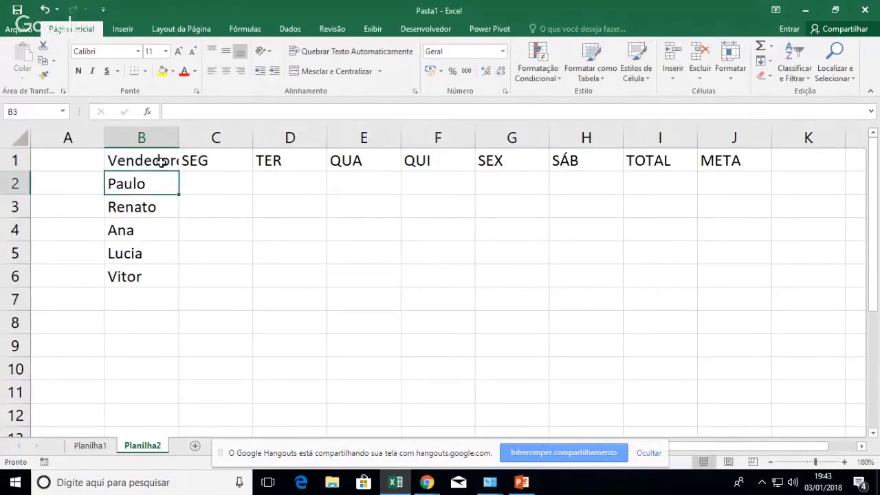
{"action": "double_click", "coordinate": [179, 138]}
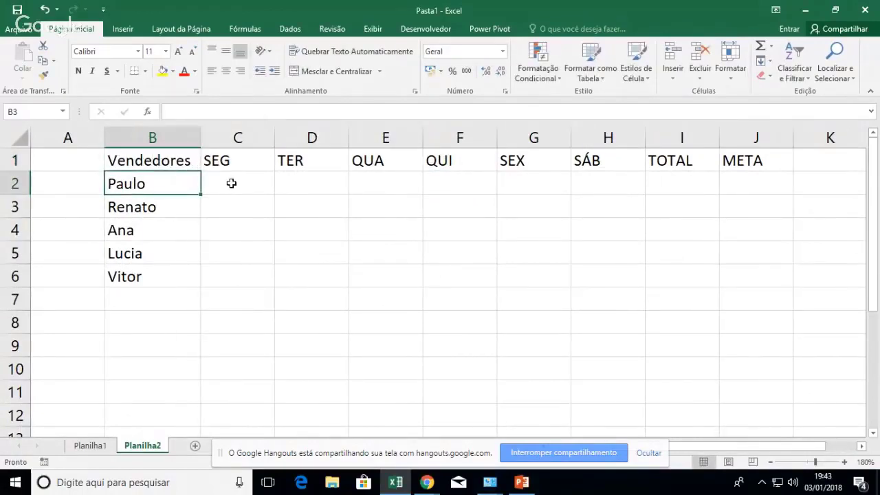
- Enter sales of 100 for the first salesperson on each day from SEG to SÁB, C2:H2
{"action": "left_click", "coordinate": [232, 183]}
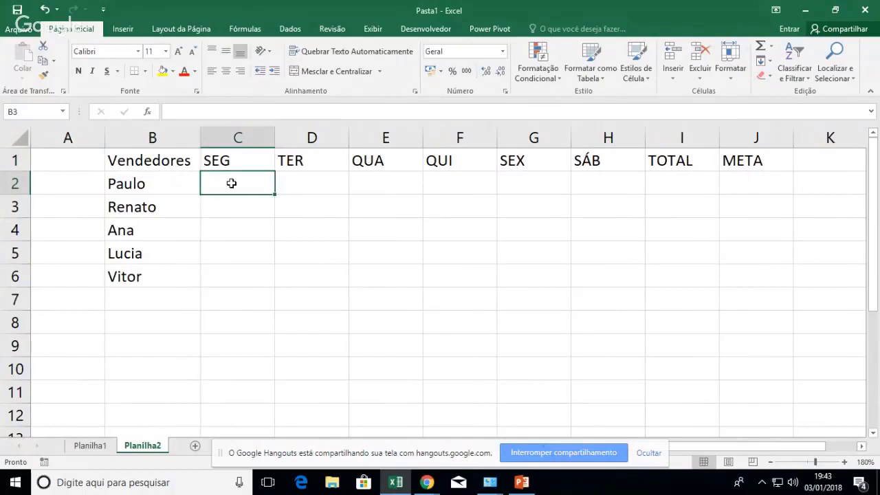
{"action": "type", "text": "100"}
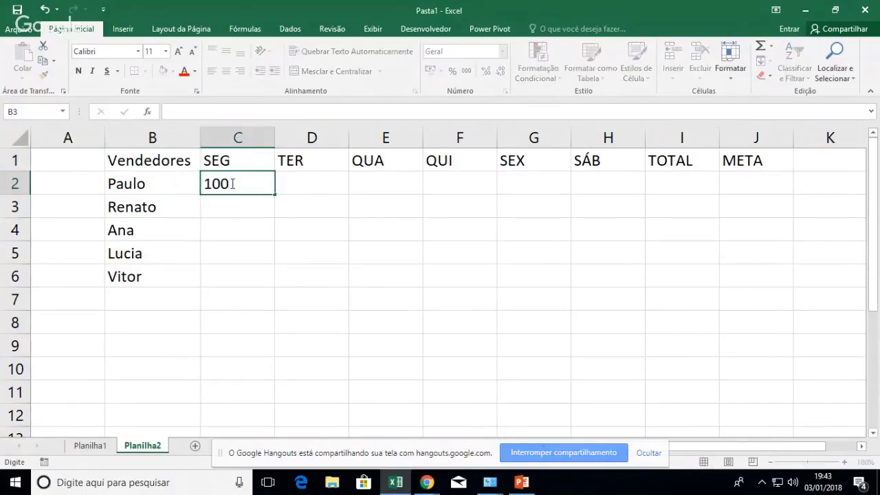
{"action": "key", "text": "Tab"}
{"action": "type", "text": "100"}
{"action": "key", "text": "Tab"}
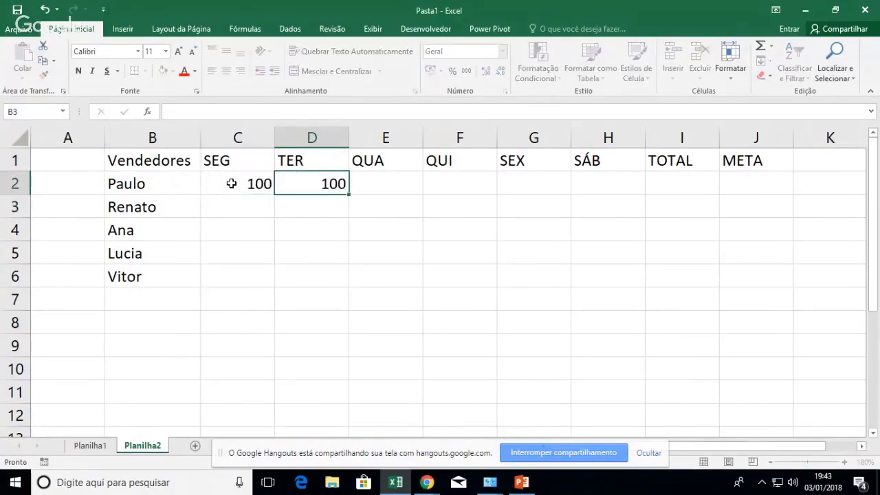
{"action": "type", "text": "100"}
{"action": "key", "text": "Tab"}
{"action": "type", "text": "1"}
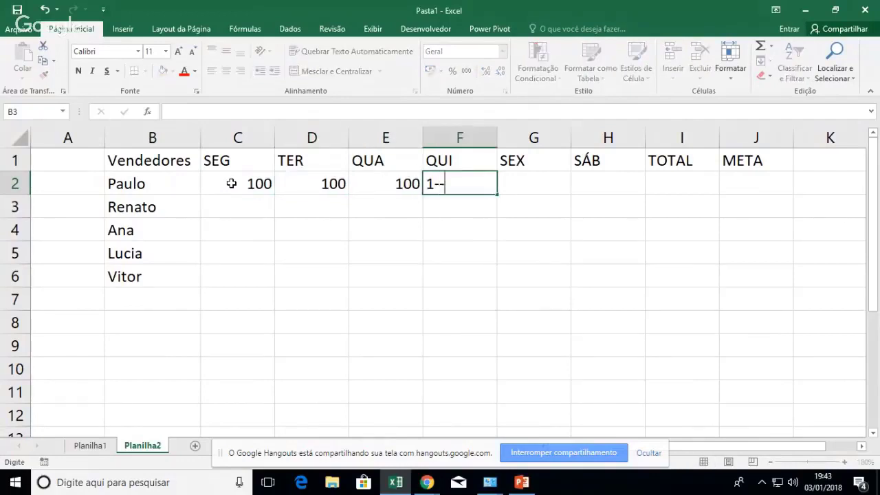
{"action": "type", "text": "00"}
{"action": "key", "text": "Tab"}
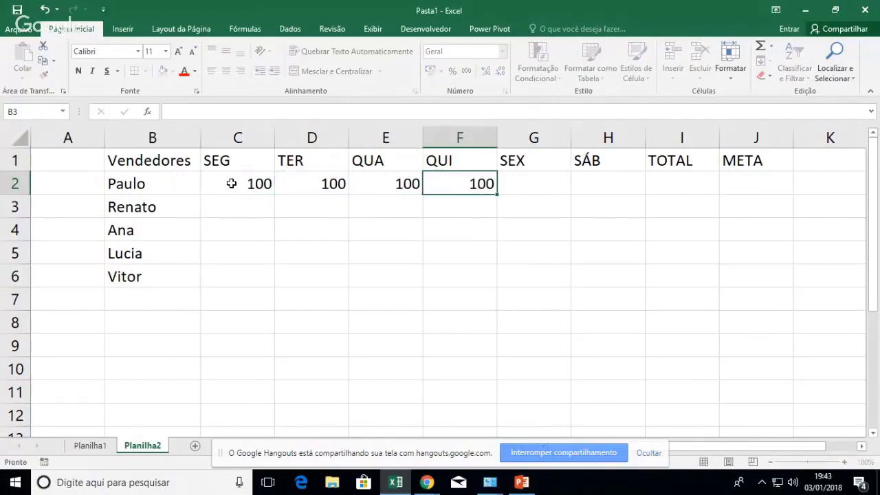
{"action": "type", "text": "100"}
{"action": "key", "text": "Tab"}
{"action": "type", "text": "100"}
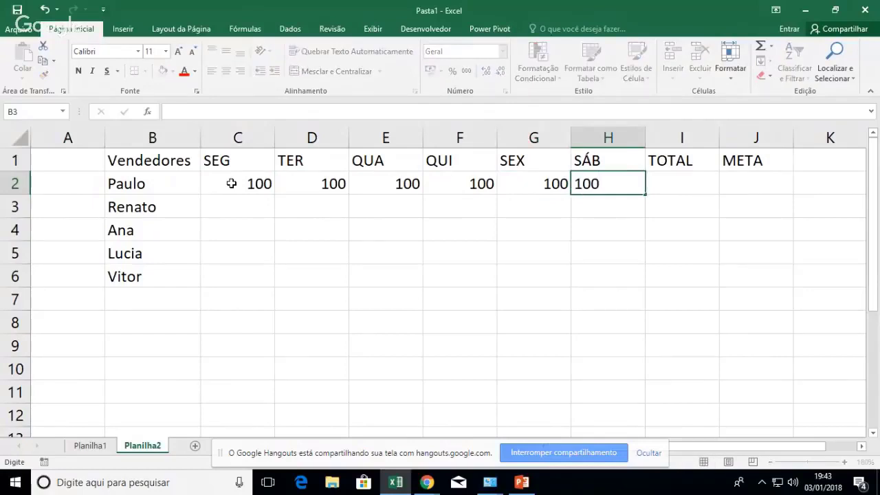
{"action": "key", "text": "Tab"}
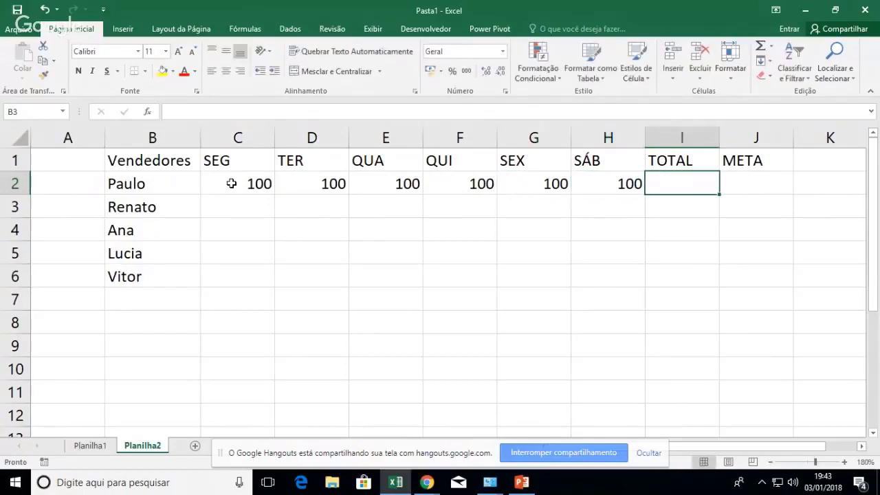
- Calculate the first salesperson's weekly total in I2 by summing the daily sales in C2:H2 with SOMA
{"action": "type", "text": "=soma("}
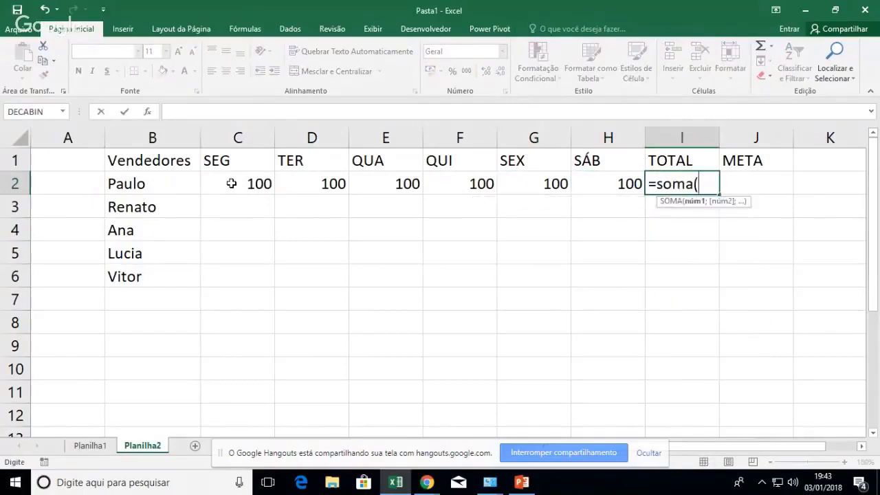
{"action": "key", "text": "Left"}
{"action": "key", "text": "shift+Left"}
{"action": "key", "text": "shift+Left"}
{"action": "key", "text": "shift+Left"}
{"action": "key", "text": "shift+Left"}
{"action": "key", "text": "shift+Left"}
{"action": "key", "text": "Return"}
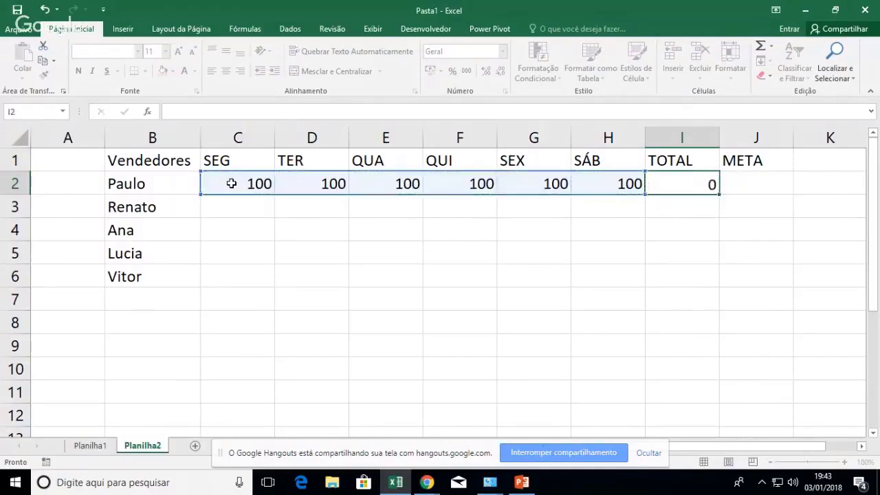
{"action": "key", "text": "Up"}
{"action": "key", "text": "Right"}
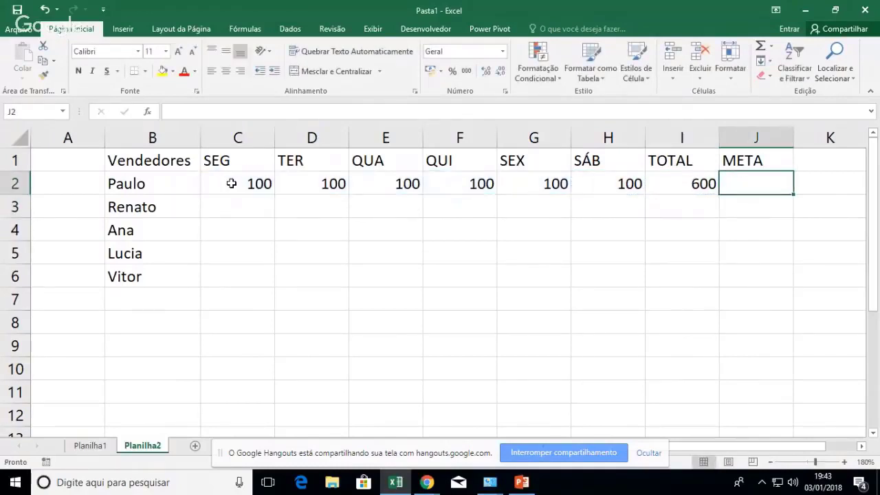
{"action": "key", "text": "Left"}
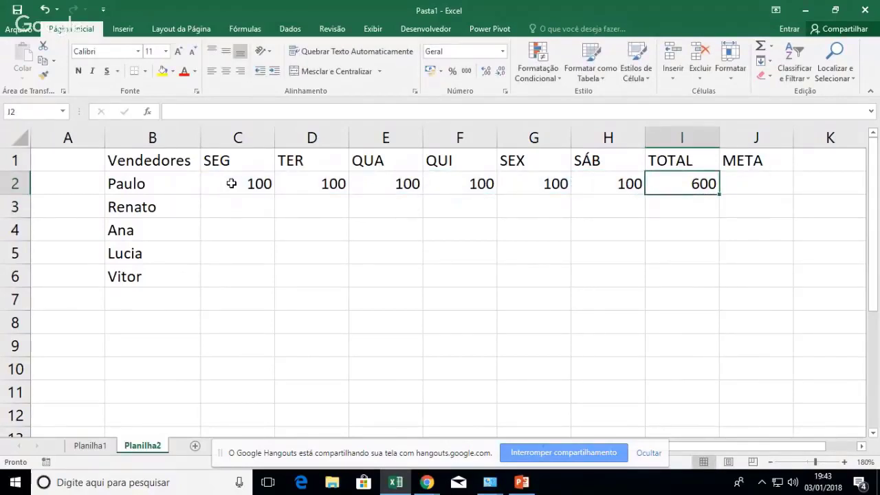
{"action": "key", "text": "Right"}
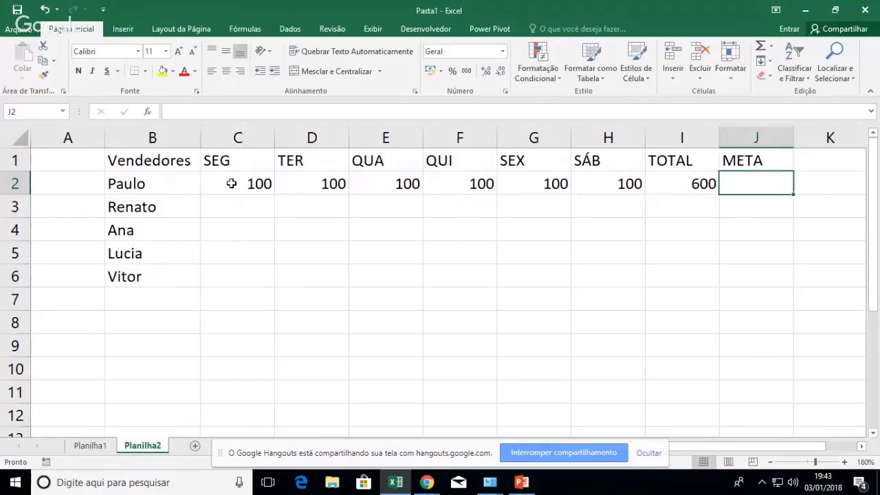
- Set the first salesperson's target in J2 from the average total with the formula =I7*1,10
{"action": "left_click_drag", "start_coordinate": [232, 183], "coordinate": [704, 281]}
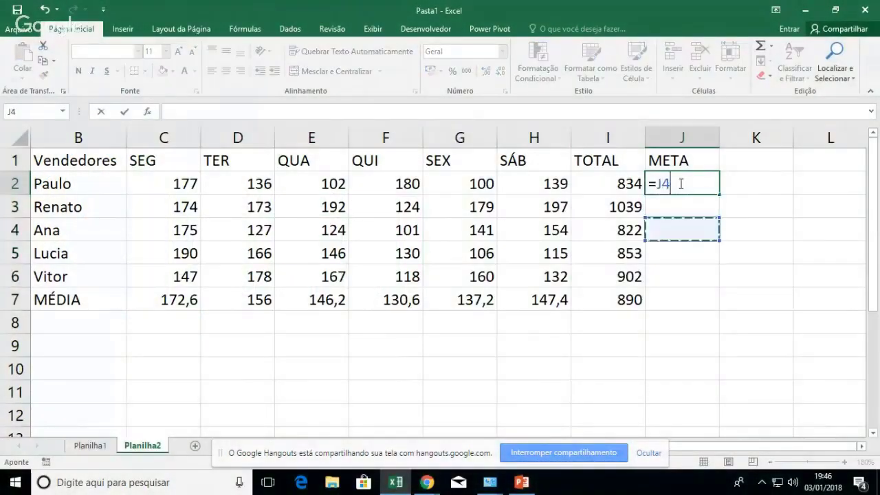
{"action": "key", "text": "Down"}
{"action": "key", "text": "Down"}
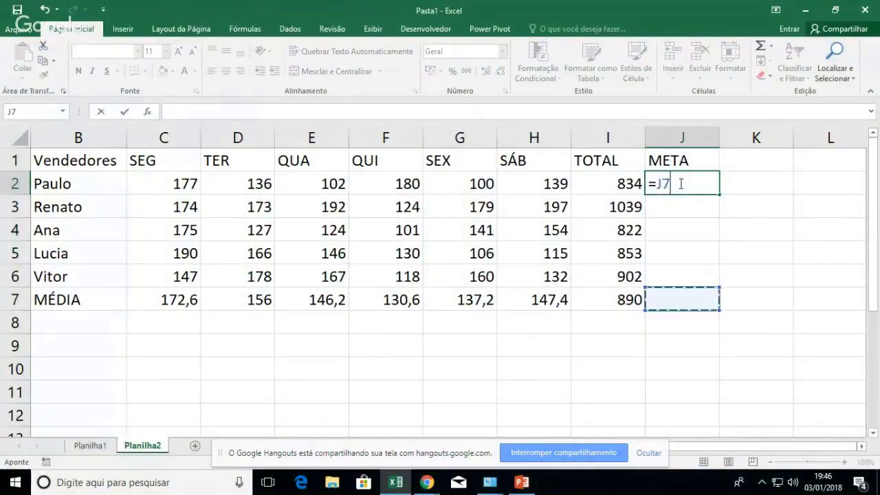
{"action": "key", "text": "Down"}
{"action": "key", "text": "Left"}
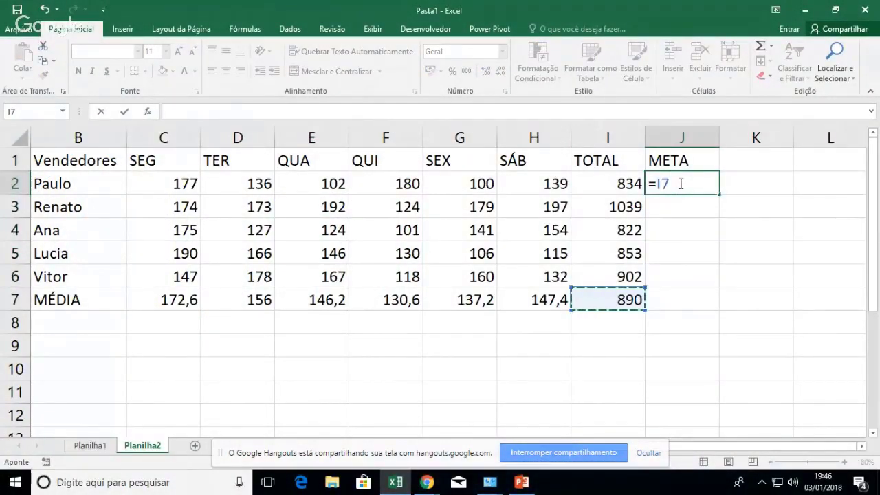
{"action": "type", "text": "*1,10"}
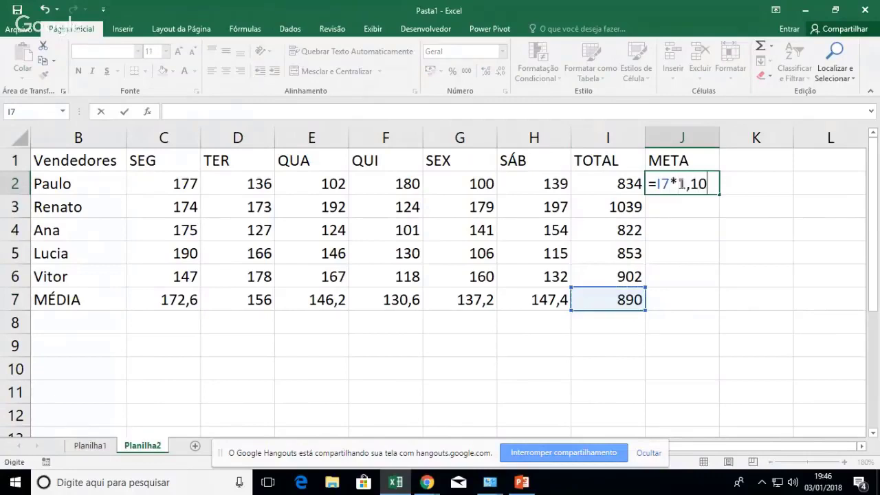
{"action": "key", "text": "Return"}
{"action": "left_click", "coordinate": [679, 183]}
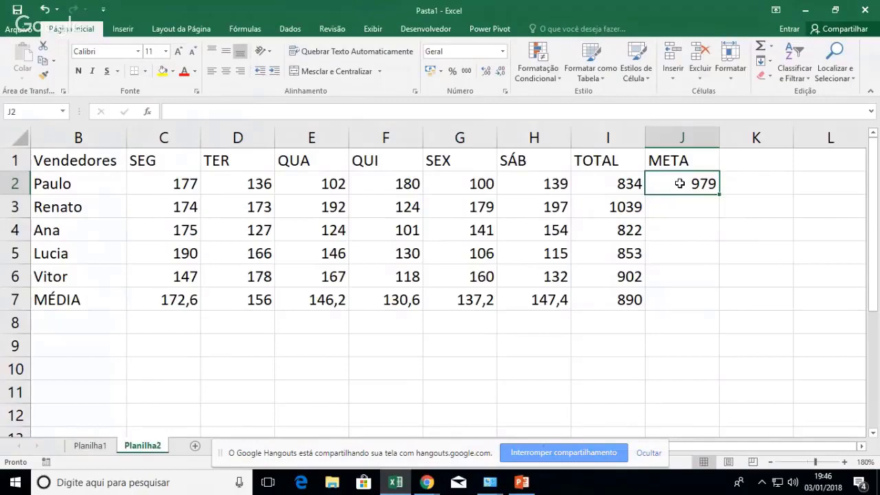
- Replace the target formula in J2 with =MÉDIA(I2:I6)*1,10
{"action": "type", "text": "="}
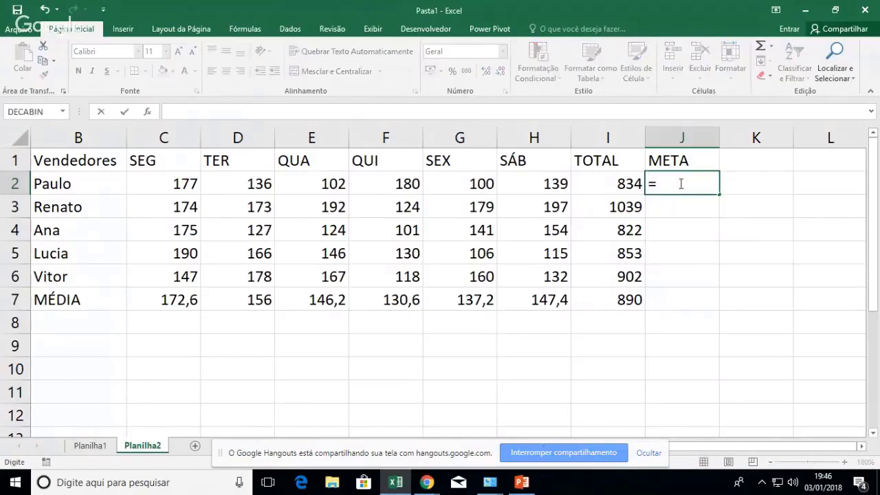
{"action": "type", "text": "MÉDIA("}
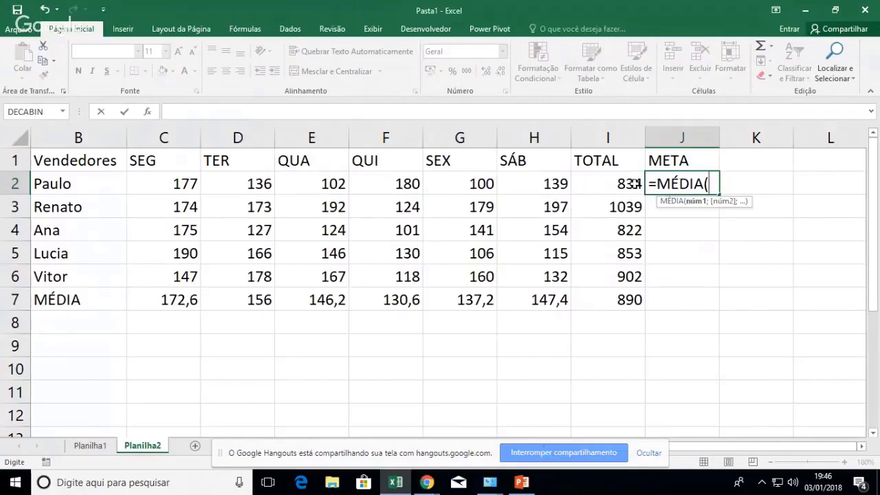
{"action": "left_click_drag", "start_coordinate": [633, 185], "coordinate": [630, 275]}
{"action": "type", "text": ")"}
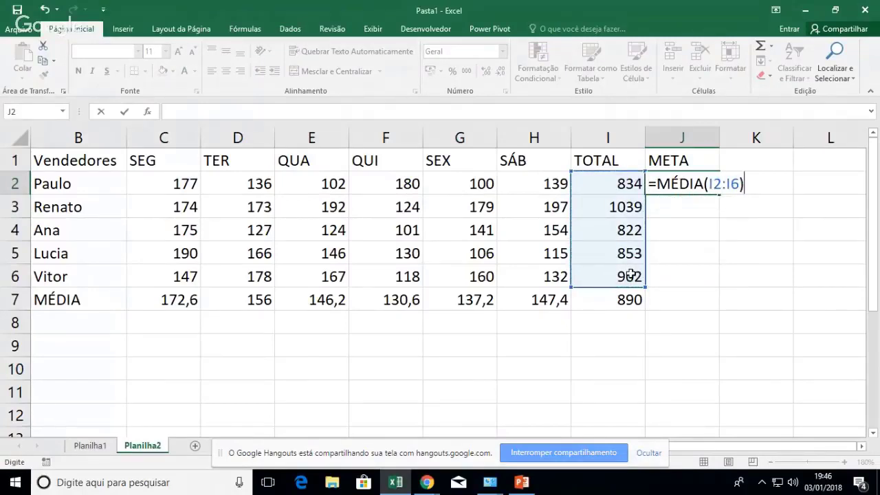
{"action": "type", "text": "*1,10"}
{"action": "key", "text": "Return"}
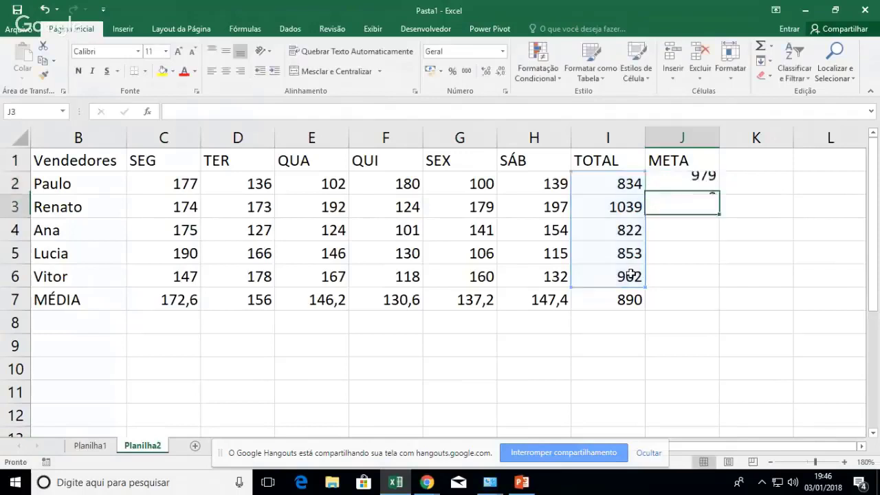
{"action": "key", "text": "Up"}
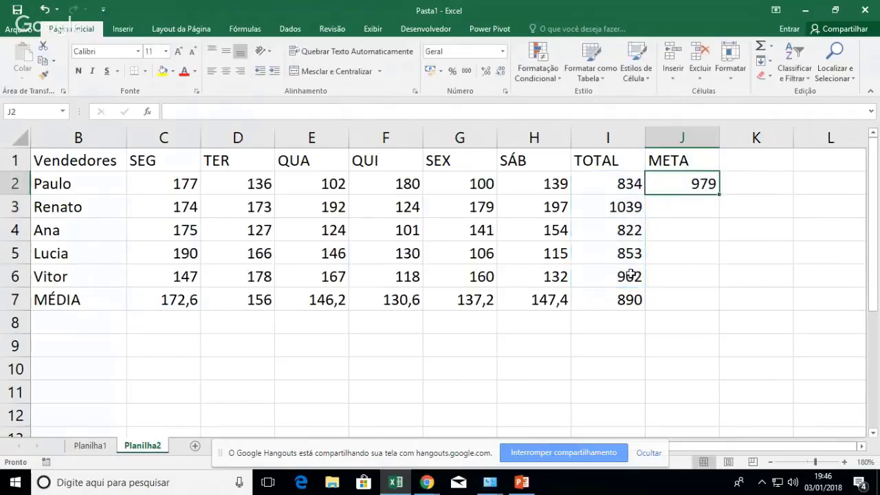
- Rewrite the 10% increase in the J2 target formula as =MÉDIA(I2:I6)*10%+MÉDIA(I2:I6)
{"action": "double_click", "coordinate": [708, 184]}
{"action": "key", "text": "End"}
{"action": "key", "text": "BackSpace"}
{"action": "key", "text": "BackSpace"}
{"action": "key", "text": "BackSpace"}
{"action": "key", "text": "BackSpace"}
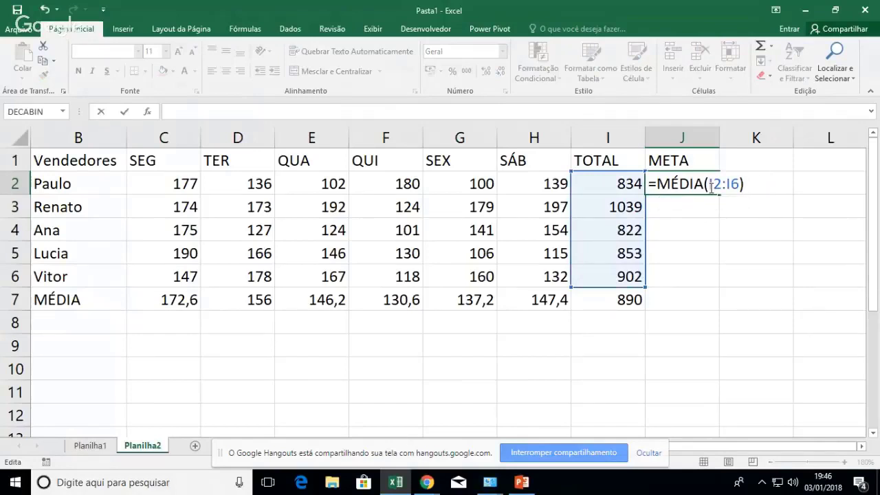
{"action": "type", "text": "*10%+MÉDIA("}
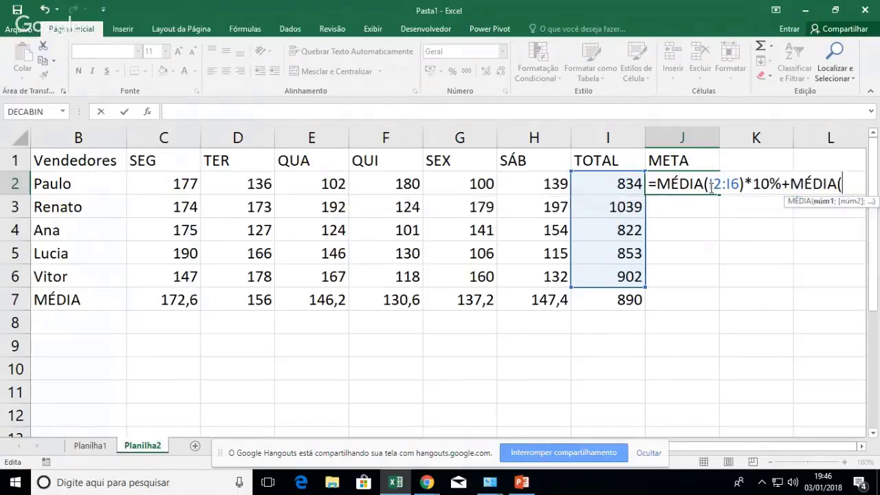
{"action": "left_click_drag", "start_coordinate": [616, 184], "coordinate": [615, 276]}
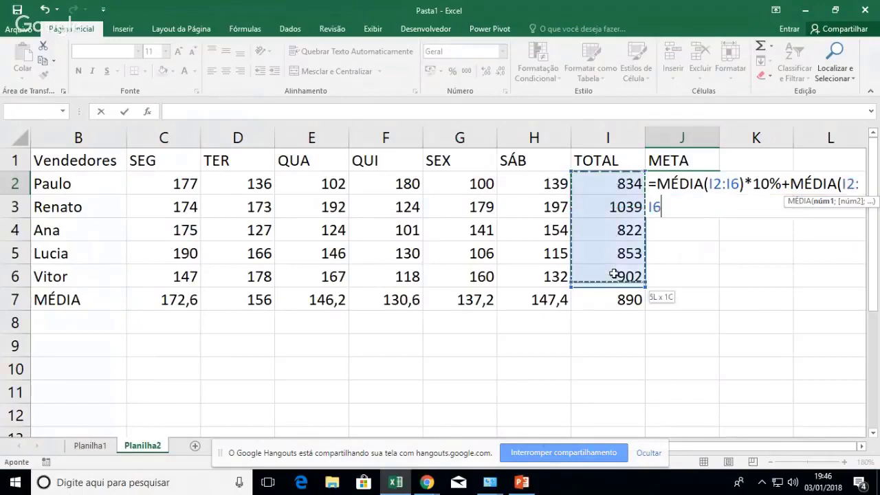
{"action": "key", "text": "Return"}
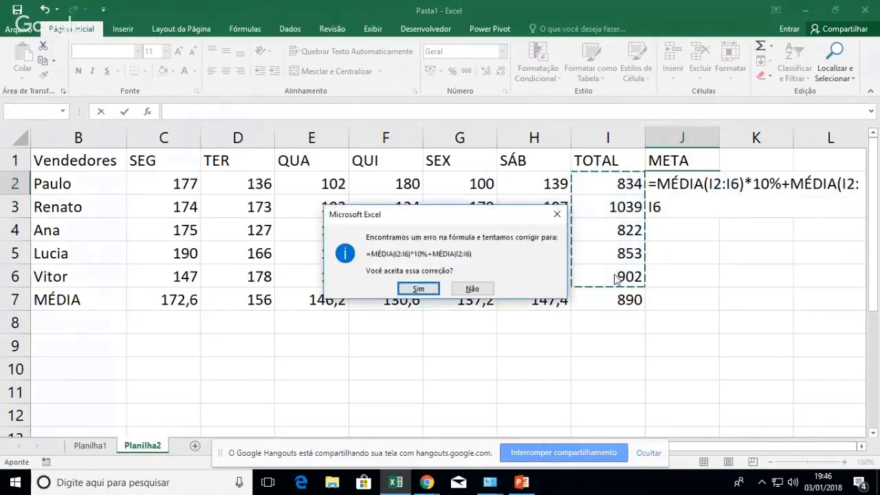
{"action": "key", "text": "Return"}
{"action": "key", "text": "Up"}
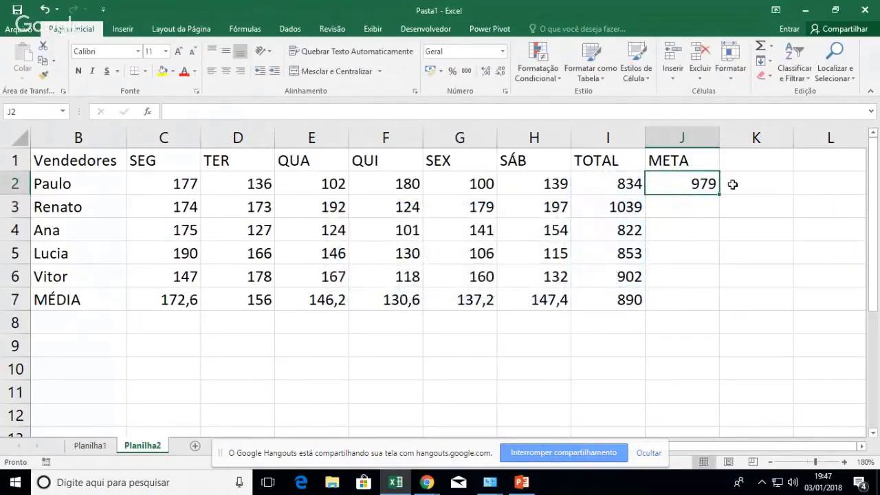
{"action": "double_click", "coordinate": [707, 183]}
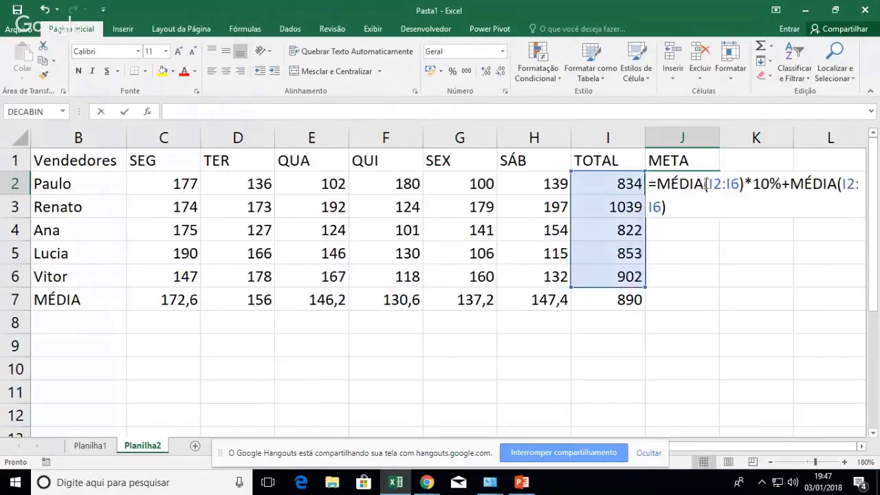
{"action": "key", "text": "Escape"}
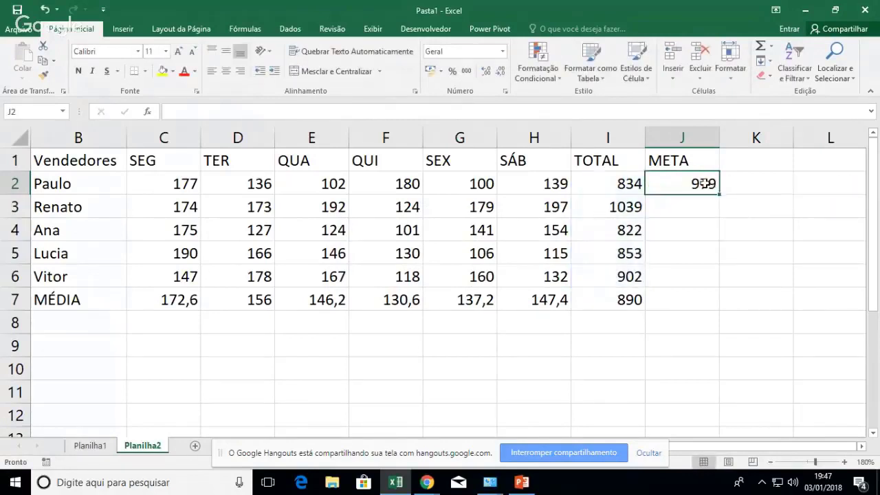
- Repeat the target for the remaining salespeople by making each cell in J3:J6 reference the cell above it
{"action": "key", "text": "Return"}
{"action": "type", "text": "="}
{"action": "left_click", "coordinate": [706, 184]}
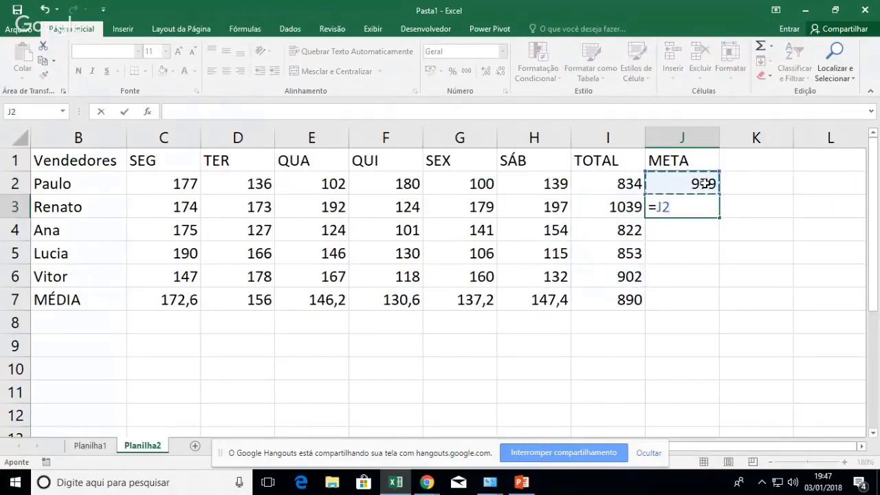
{"action": "key", "text": "Return"}
{"action": "type", "text": "="}
{"action": "key", "text": "Up"}
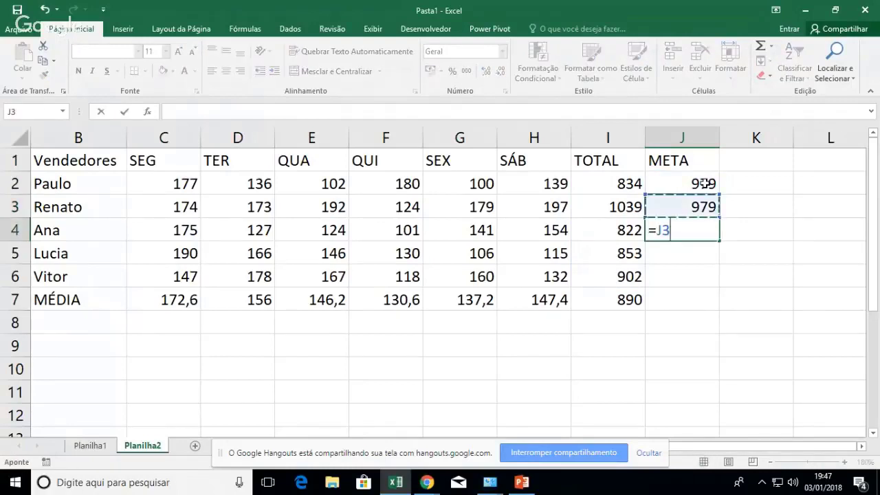
{"action": "key", "text": "Return"}
{"action": "type", "text": "="}
{"action": "key", "text": "Up"}
{"action": "key", "text": "Return"}
{"action": "type", "text": "="}
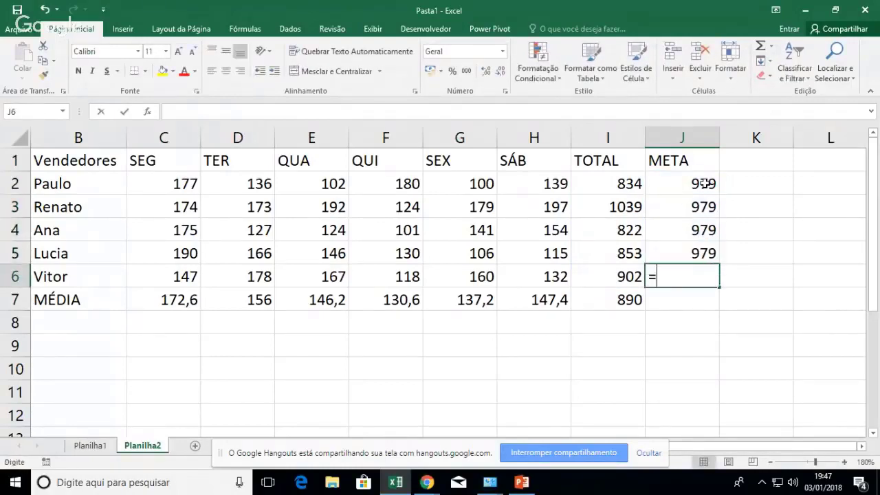
{"action": "key", "text": "Up"}
{"action": "key", "text": "Return"}
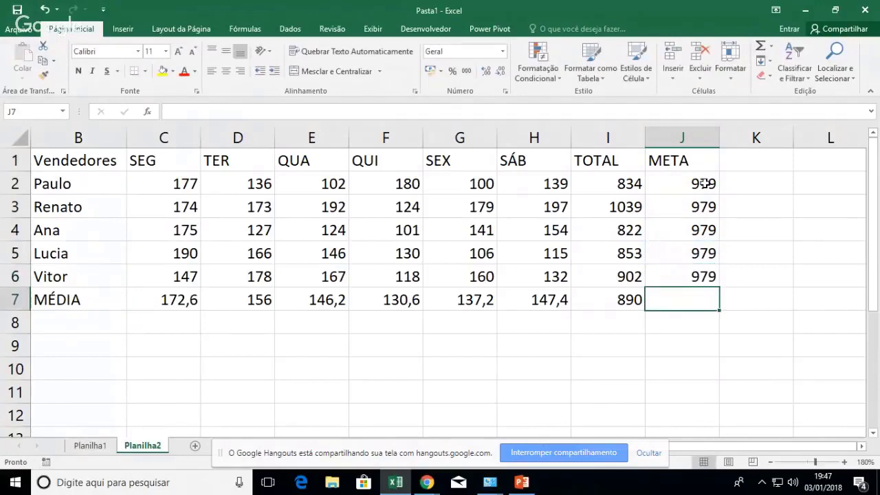
- Autofit the META column J and add the header SITUAÇÃO in K1
{"action": "double_click", "coordinate": [719, 137]}
{"action": "left_click", "coordinate": [731, 164]}
{"action": "type", "text": "SITUAÇÃO"}
{"action": "key", "text": "Return"}
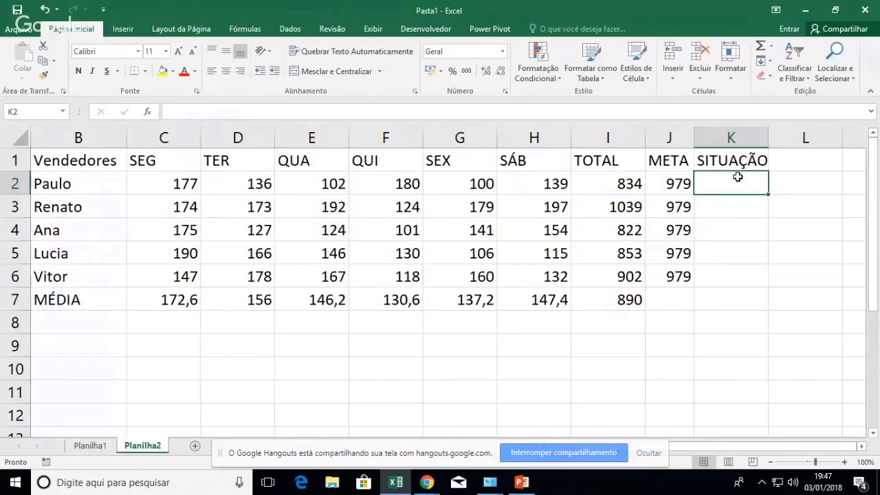
- Enter a formula in K2 that shows "ABAIXO" when total I2 is less than target J2, and "ACIMA" otherwise, using SE
{"action": "type", "text": "=SE("}
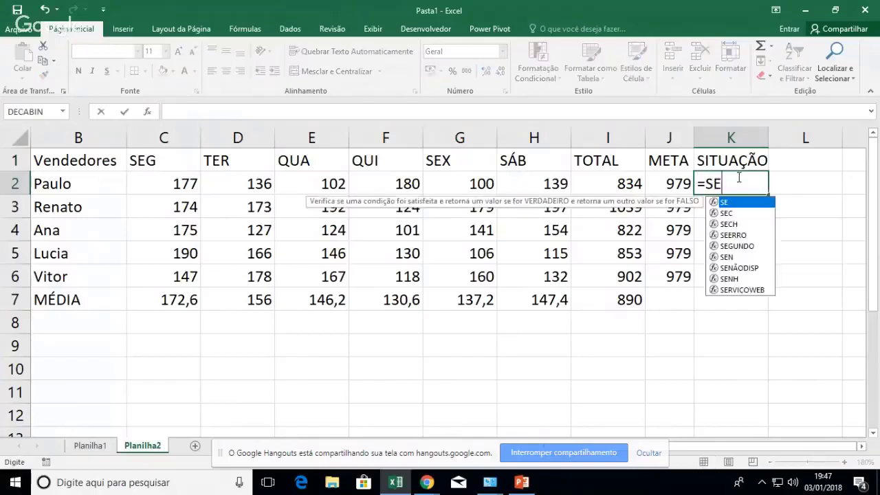
{"action": "key", "text": "Left"}
{"action": "key", "text": "Left"}
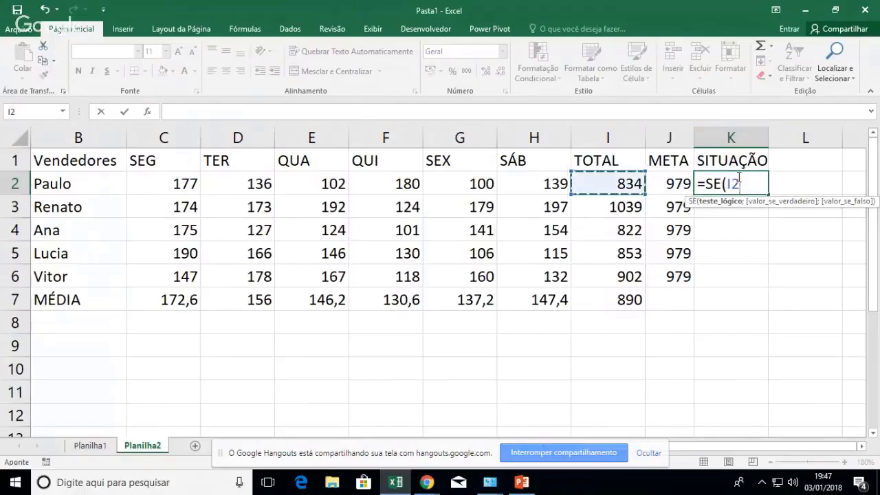
{"action": "type", "text": "<"}
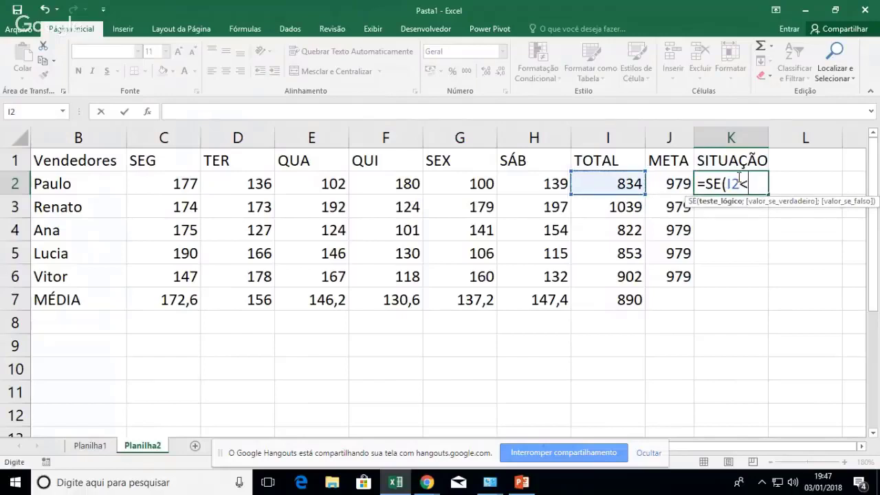
{"action": "left_click", "coordinate": [669, 184]}
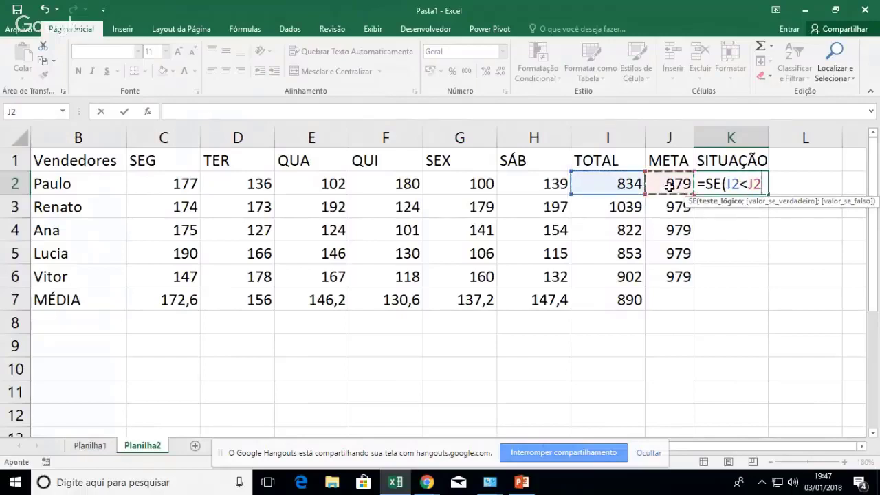
{"action": "type", "text": ";\"aBAXIO"}
{"action": "key", "text": "BackSpace"}
{"action": "key", "text": "BackSpace"}
{"action": "key", "text": "BackSpace"}
{"action": "key", "text": "BackSpace"}
{"action": "key", "text": "BackSpace"}
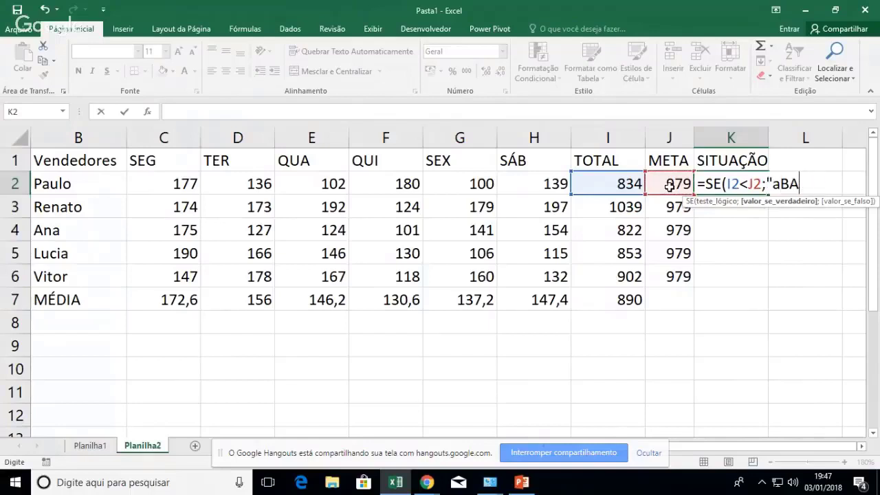
{"action": "key", "text": "BackSpace"}
{"action": "type", "text": "ABAXIO"}
{"action": "key", "text": "BackSpace"}
{"action": "key", "text": "BackSpace"}
{"action": "key", "text": "BackSpace"}
{"action": "type", "text": "IXO"}
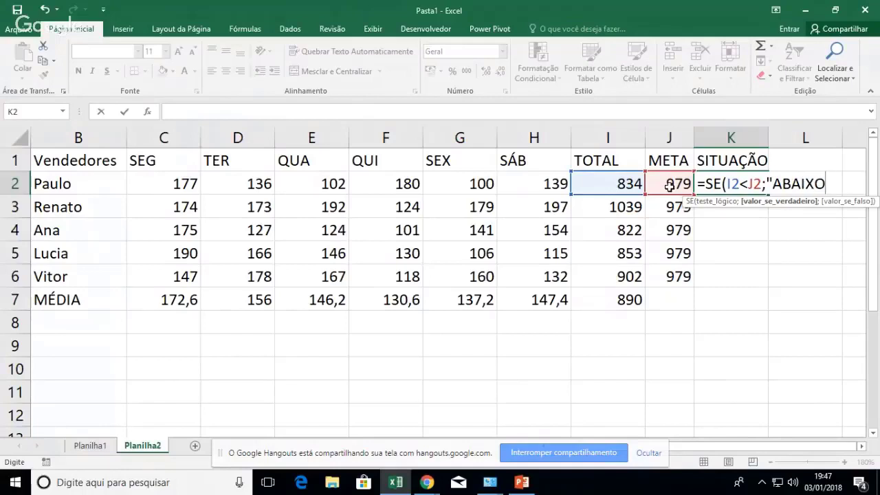
{"action": "type", "text": "\";\"ACIMA\""}
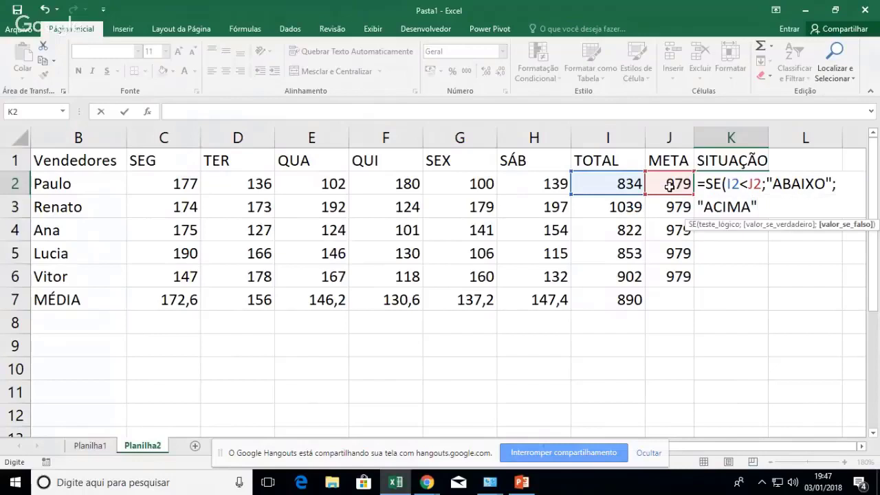
{"action": "key", "text": "Return"}
{"action": "left_click", "coordinate": [754, 189]}
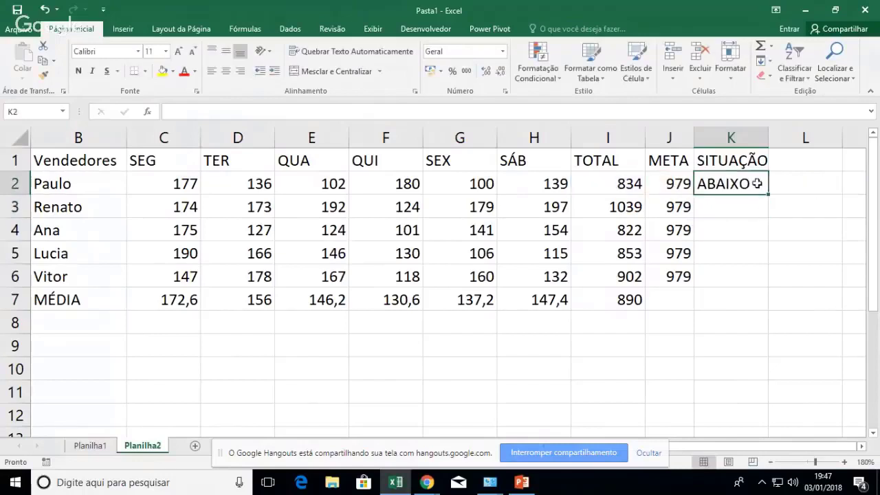
- Copy the K2 status formula down through K6, and move the whole table down one row so it starts in B2
{"action": "left_click_drag", "start_coordinate": [769, 194], "coordinate": [758, 280]}
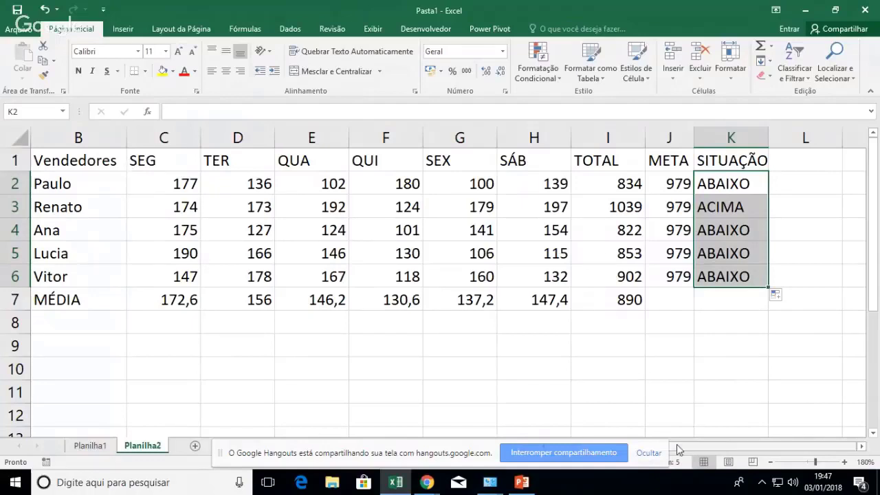
{"action": "left_click", "coordinate": [650, 452]}
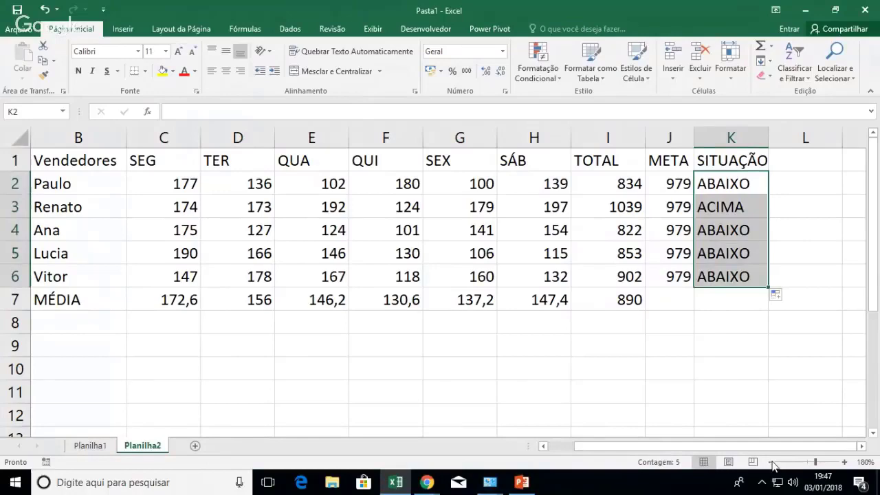
{"action": "left_click", "coordinate": [772, 463]}
{"action": "left_click_drag", "start_coordinate": [144, 158], "coordinate": [767, 308]}
{"action": "left_click_drag", "start_coordinate": [188, 158], "coordinate": [738, 325]}
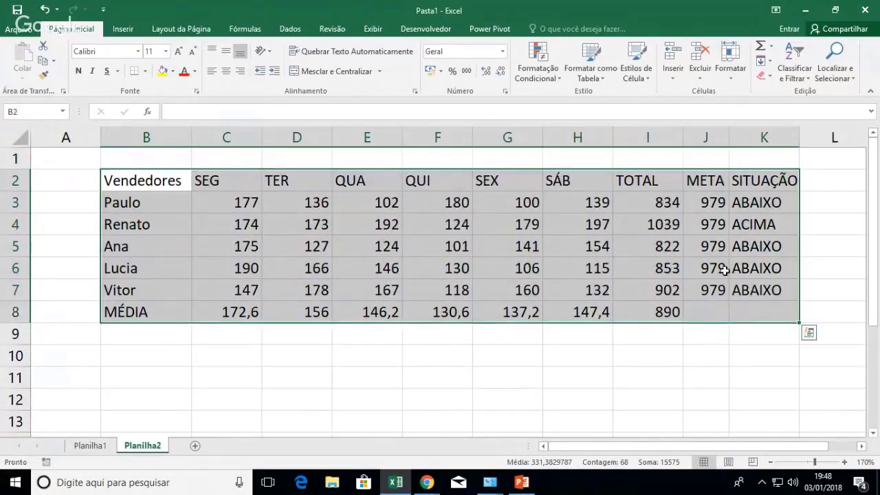
- Check the formulas behind the Saturday average in H8, the total in I3 and the target in J3
{"action": "left_click", "coordinate": [708, 204]}
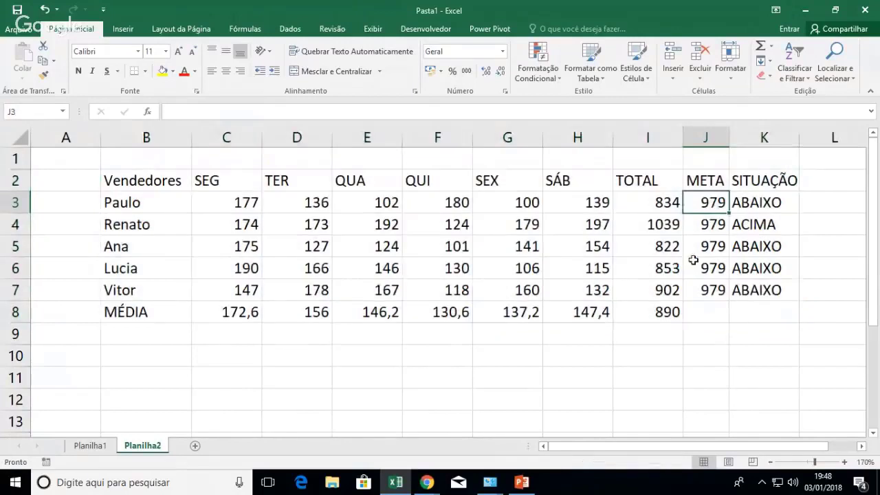
{"action": "left_click", "coordinate": [677, 313]}
{"action": "double_click", "coordinate": [601, 311]}
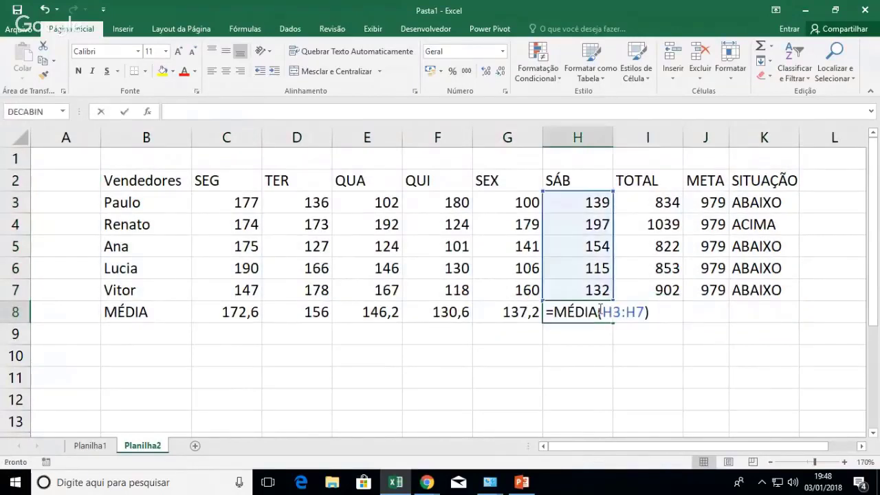
{"action": "key", "text": "Return"}
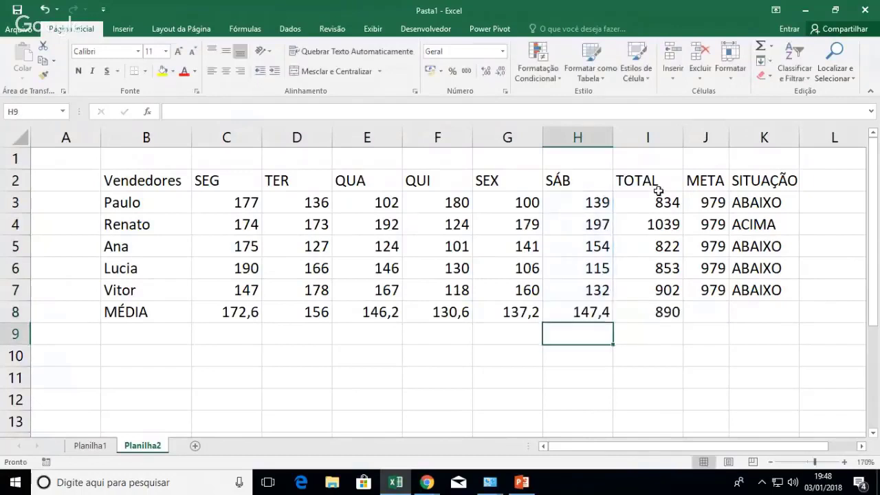
{"action": "double_click", "coordinate": [657, 203]}
{"action": "key", "text": "Return"}
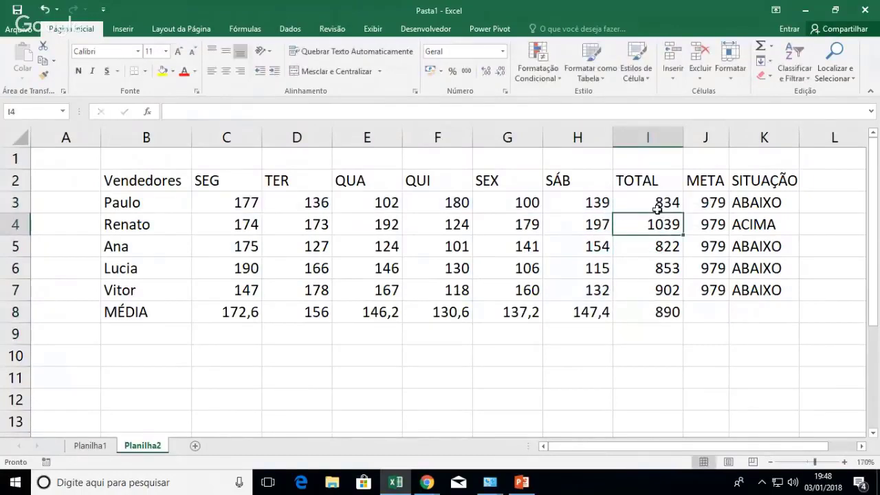
{"action": "left_click", "coordinate": [695, 202]}
{"action": "double_click", "coordinate": [713, 198]}
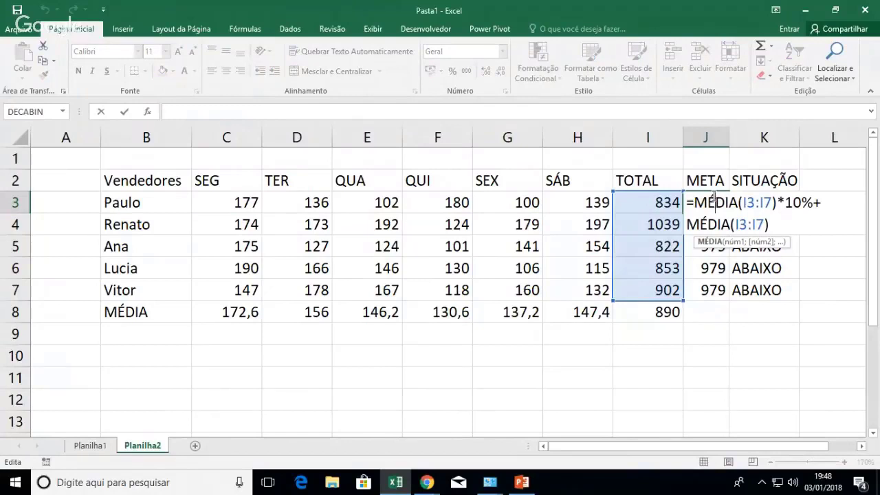
{"action": "key", "text": "Return"}
{"action": "left_click", "coordinate": [738, 201]}
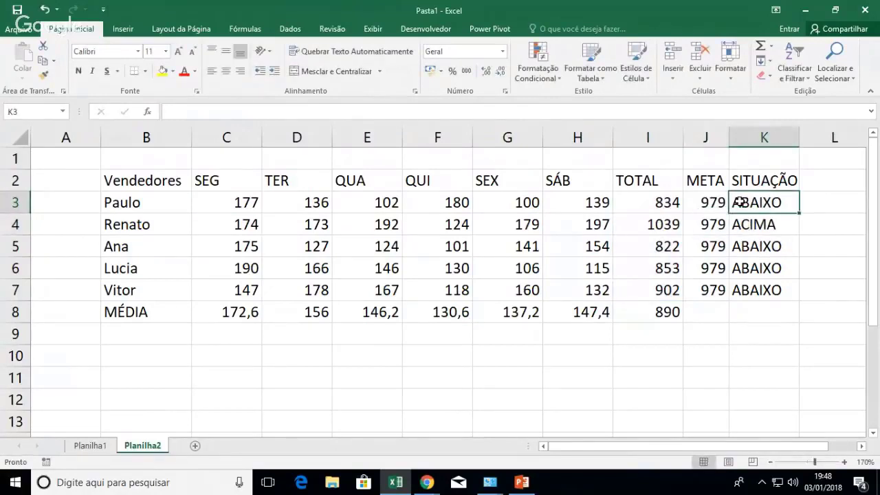
- Make the header row B2:K2 and the MÉDIA row B8:I8 bold
{"action": "left_click", "coordinate": [182, 184]}
{"action": "left_click_drag", "start_coordinate": [183, 184], "coordinate": [757, 188]}
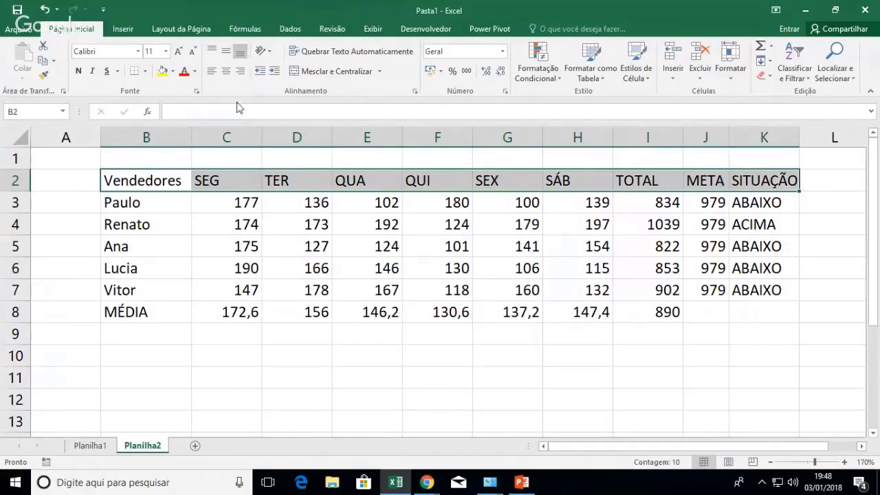
{"action": "left_click", "coordinate": [79, 71]}
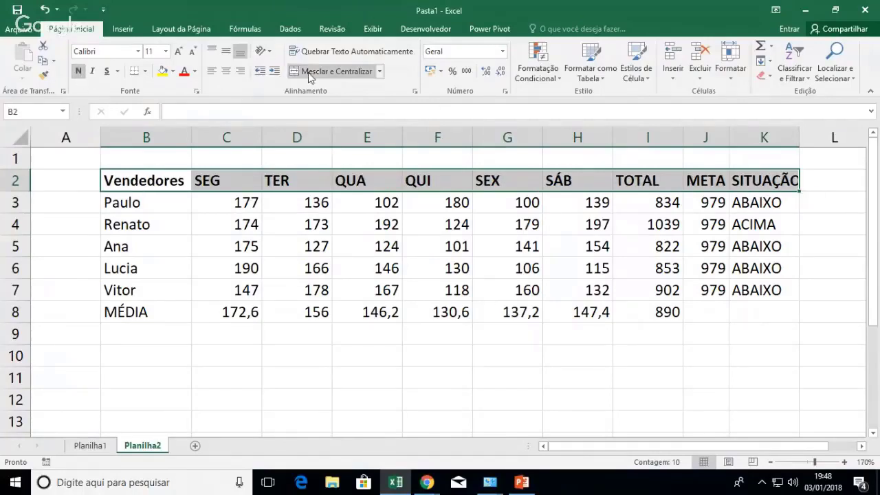
{"action": "left_click_drag", "start_coordinate": [138, 311], "coordinate": [641, 307]}
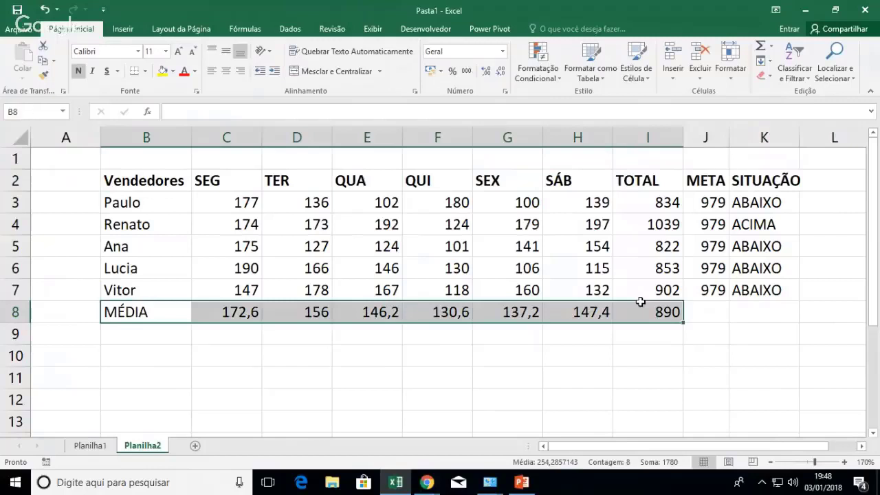
{"action": "left_click", "coordinate": [77, 72]}
- Format B2:K7 as a table with headers in a grey-header style, and convert it back to a normal range
{"action": "left_click_drag", "start_coordinate": [173, 177], "coordinate": [769, 292]}
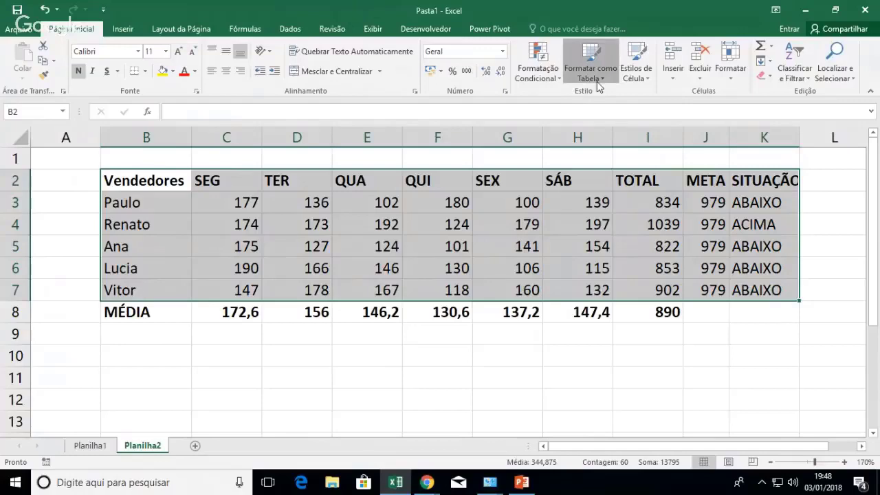
{"action": "left_click", "coordinate": [590, 72]}
{"action": "left_click", "coordinate": [719, 156]}
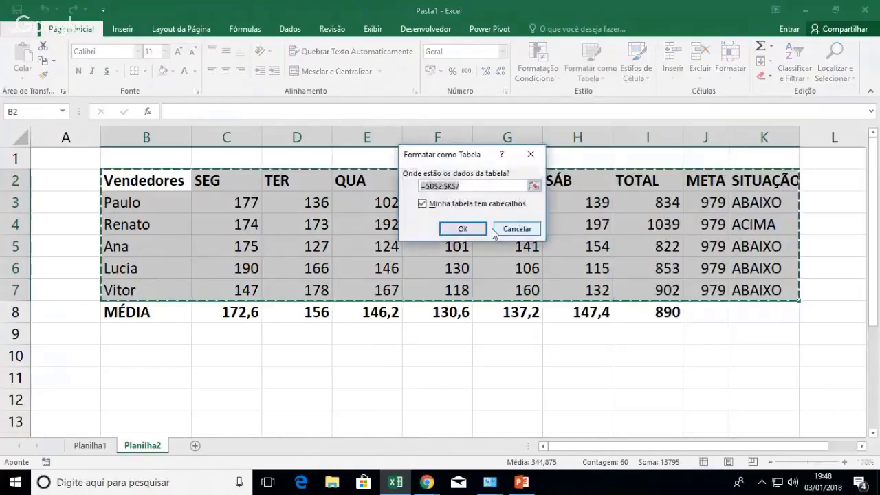
{"action": "left_click", "coordinate": [448, 229]}
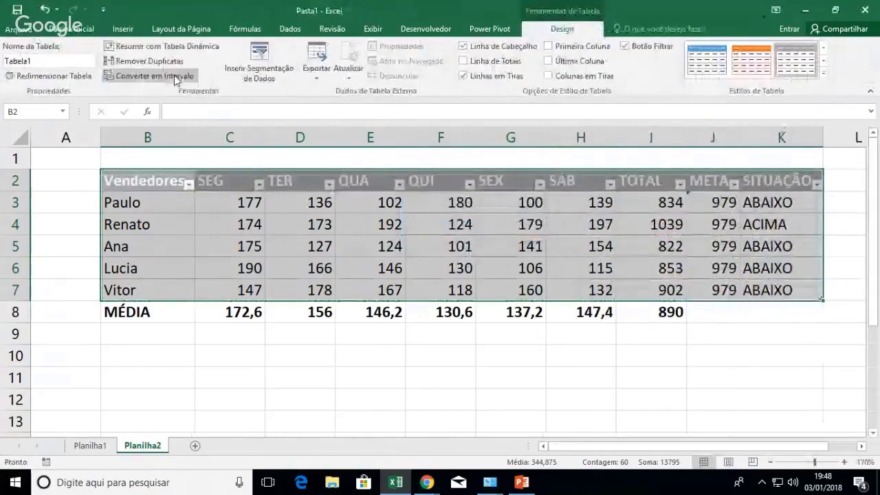
{"action": "left_click", "coordinate": [146, 76]}
{"action": "left_click", "coordinate": [419, 277]}
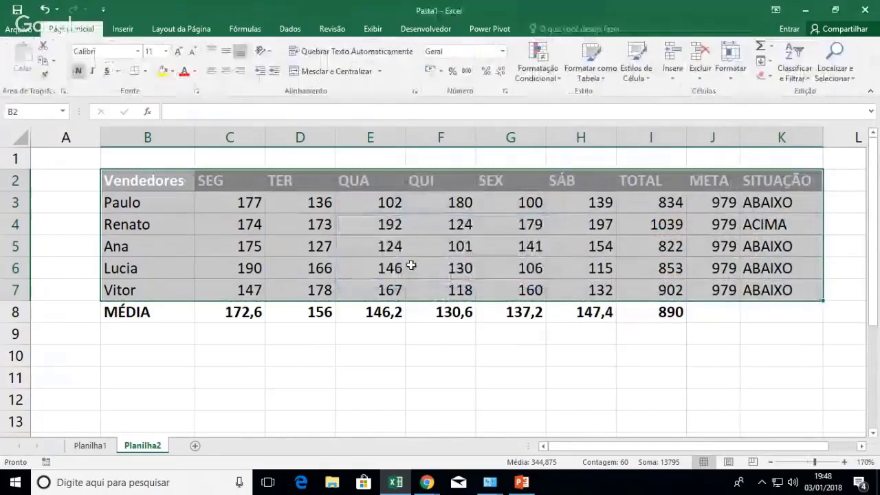
{"action": "left_click", "coordinate": [367, 255]}
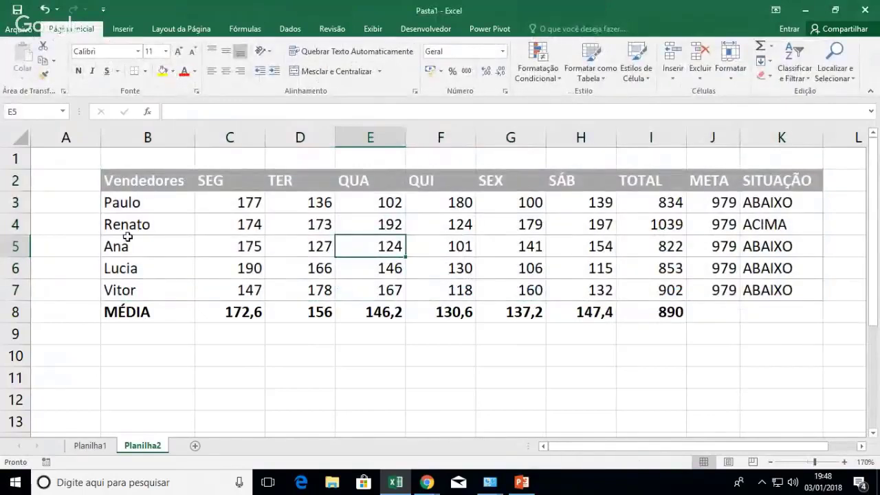
- Copy the header row's formatting onto the MÉDIA row B8:I8 with Format Painter
{"action": "left_click_drag", "start_coordinate": [132, 183], "coordinate": [683, 187]}
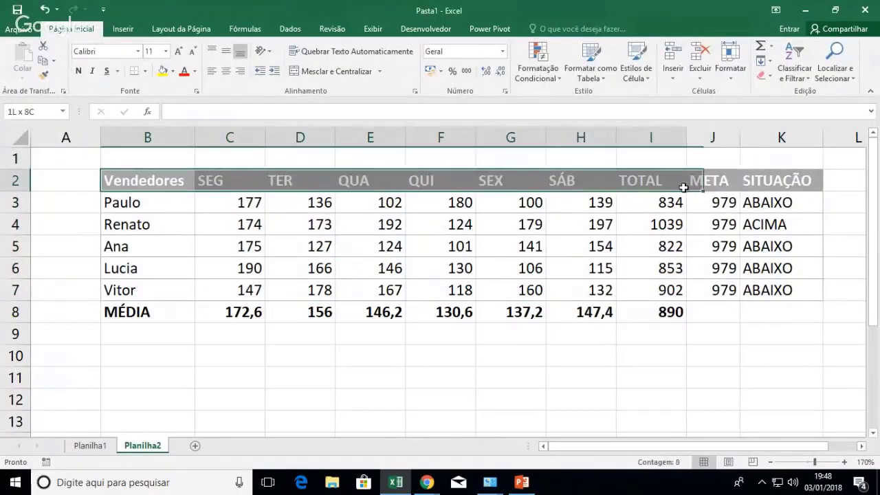
{"action": "left_click", "coordinate": [43, 74]}
{"action": "mouse_move", "coordinate": [162, 311]}
{"action": "left_mouse_down"}
{"action": "mouse_move", "coordinate": [718, 310]}
{"action": "mouse_move", "coordinate": [681, 312]}
{"action": "left_mouse_up"}
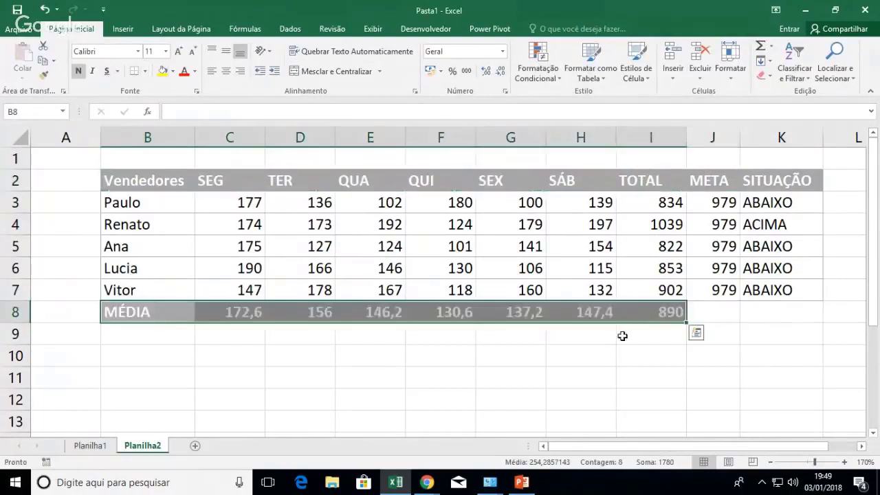
{"action": "left_click", "coordinate": [620, 337]}
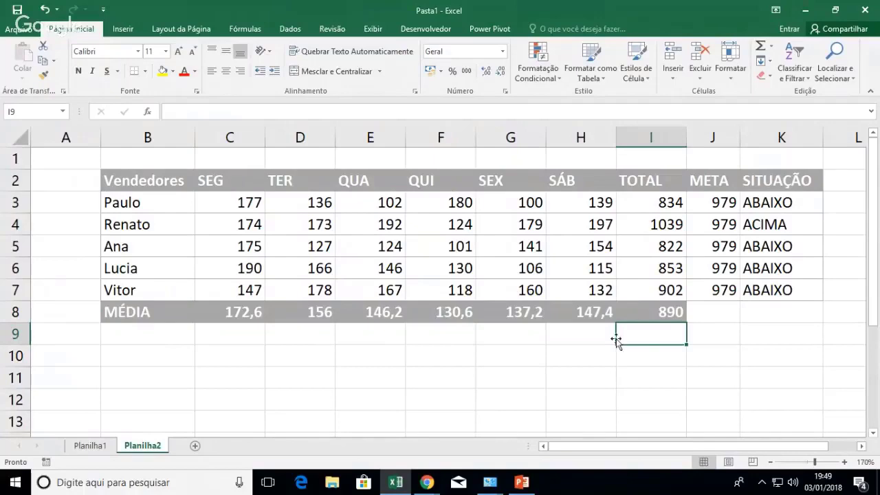
- On Planilha1, apply all borders to the weekday schedule in B2:G6
{"action": "left_click", "coordinate": [88, 445]}
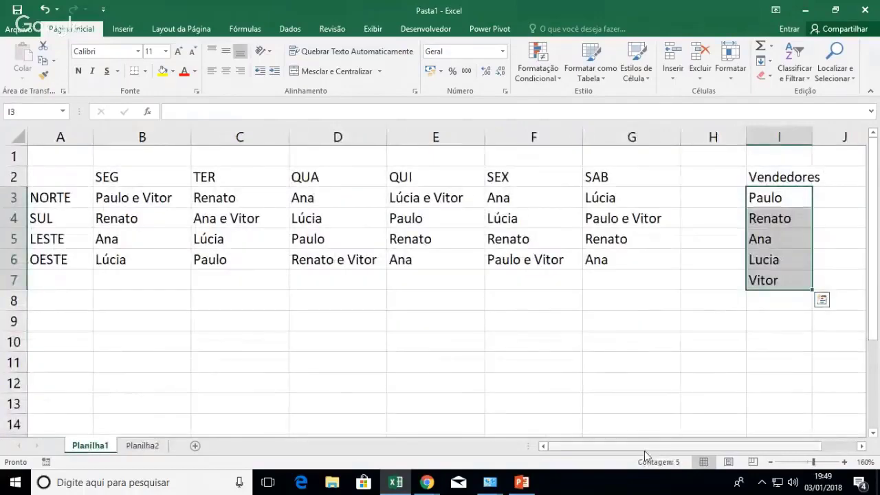
{"action": "left_click", "coordinate": [771, 463]}
{"action": "left_click", "coordinate": [772, 463]}
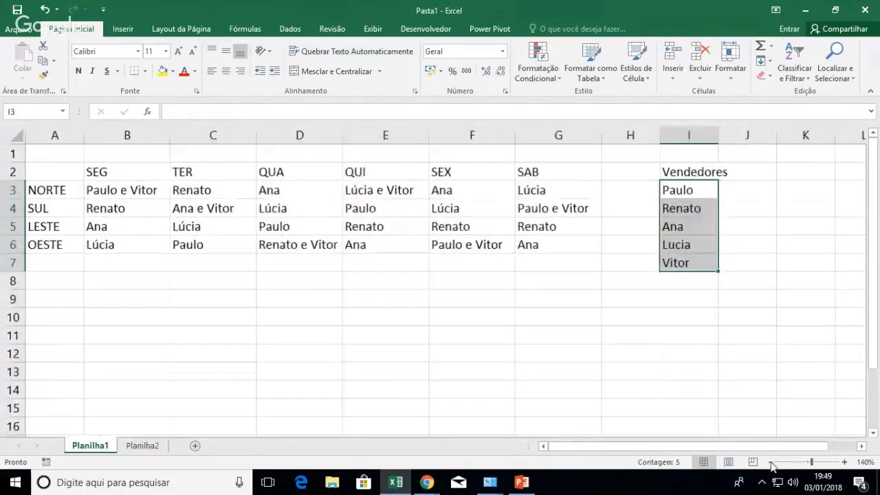
{"action": "key", "text": "Escape"}
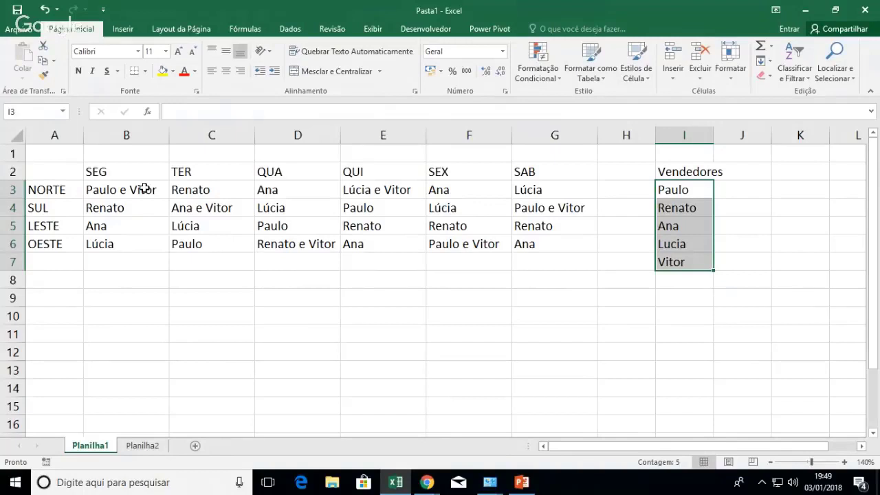
{"action": "left_click", "coordinate": [110, 172]}
{"action": "left_click_drag", "start_coordinate": [110, 172], "coordinate": [532, 237]}
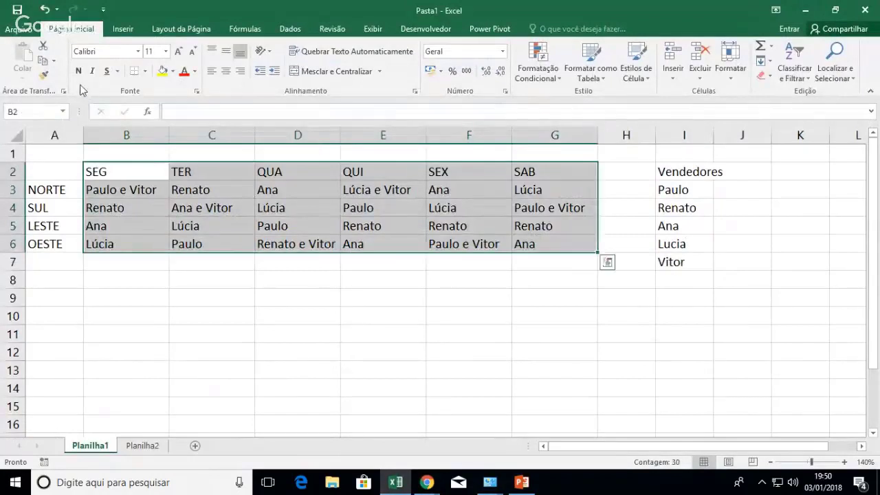
{"action": "left_click", "coordinate": [145, 71]}
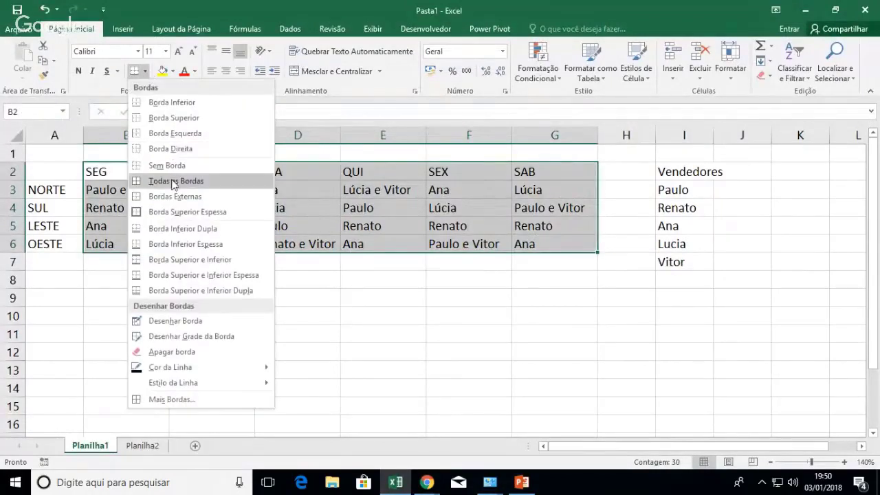
{"action": "left_click", "coordinate": [169, 179]}
- Apply all borders to the region cells A2:A6 and to the Vendedores list in I2:I7
{"action": "left_click", "coordinate": [55, 188]}
{"action": "left_click_drag", "start_coordinate": [55, 188], "coordinate": [59, 240]}
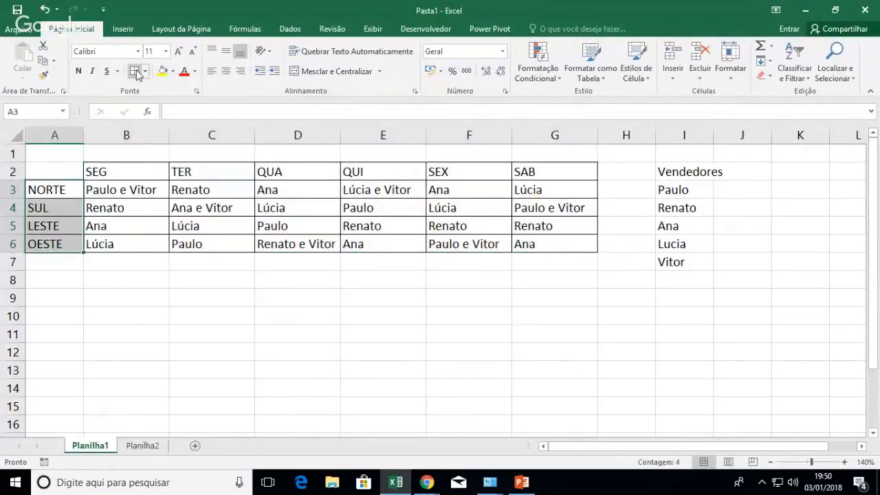
{"action": "left_click", "coordinate": [77, 171]}
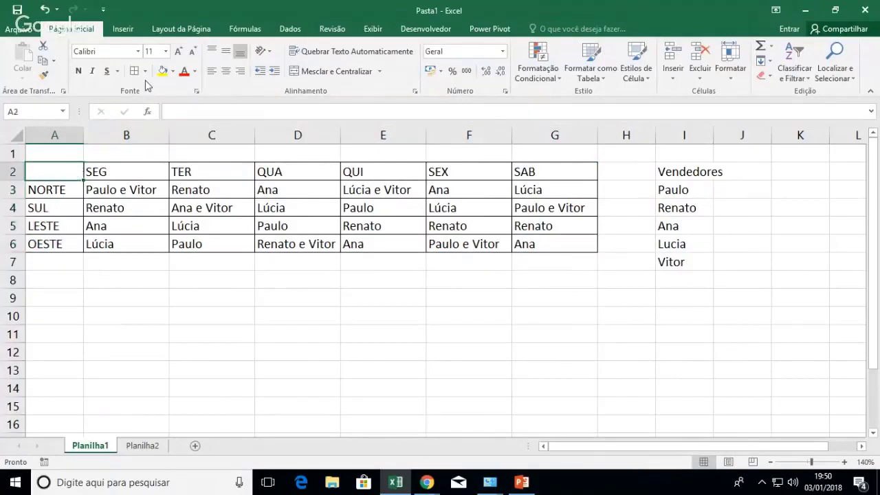
{"action": "left_click_drag", "start_coordinate": [66, 175], "coordinate": [570, 241]}
{"action": "left_click_drag", "start_coordinate": [679, 172], "coordinate": [692, 269]}
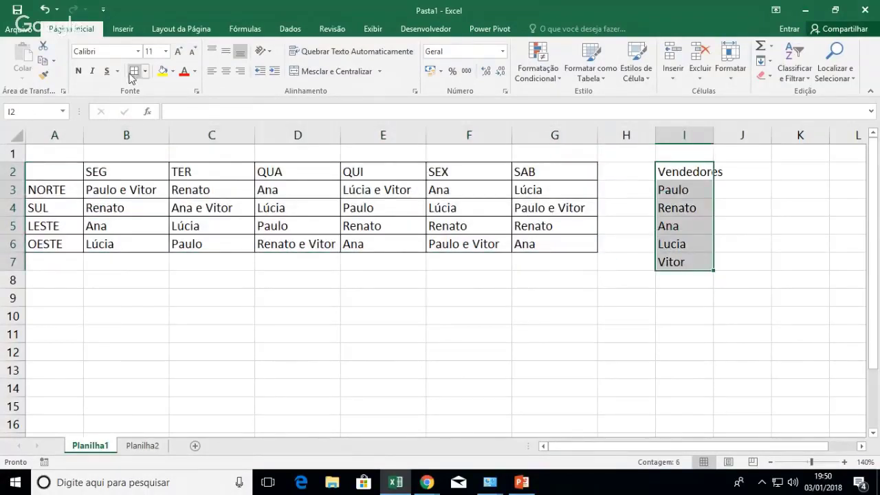
- Insert an empty column before column A on Planilha1
{"action": "left_click", "coordinate": [66, 134]}
{"action": "right_click", "coordinate": [73, 135]}
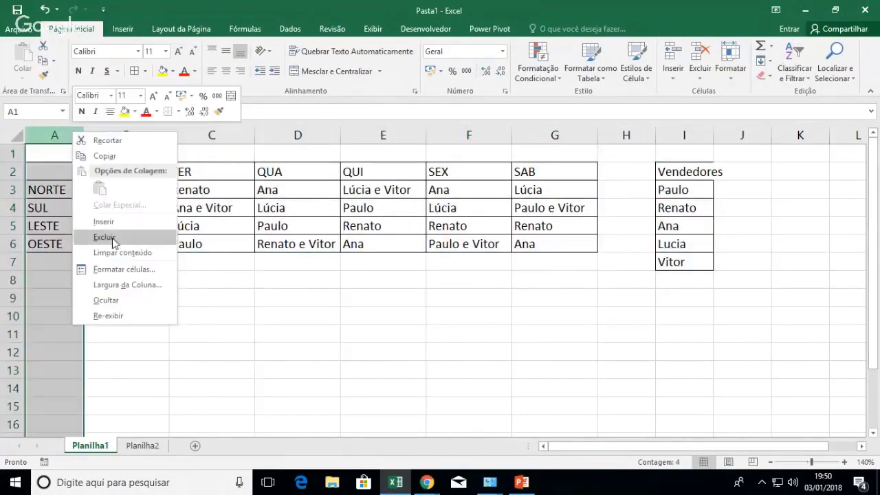
{"action": "left_click", "coordinate": [104, 222]}
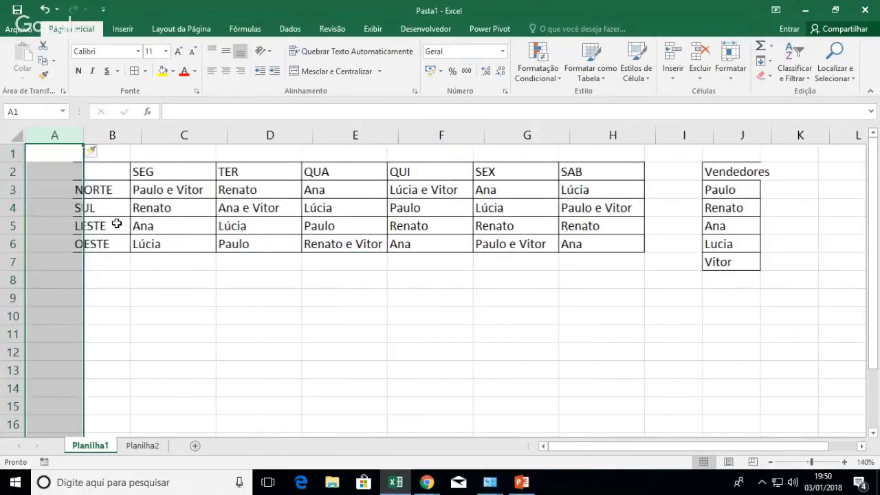
{"action": "left_click", "coordinate": [258, 274]}
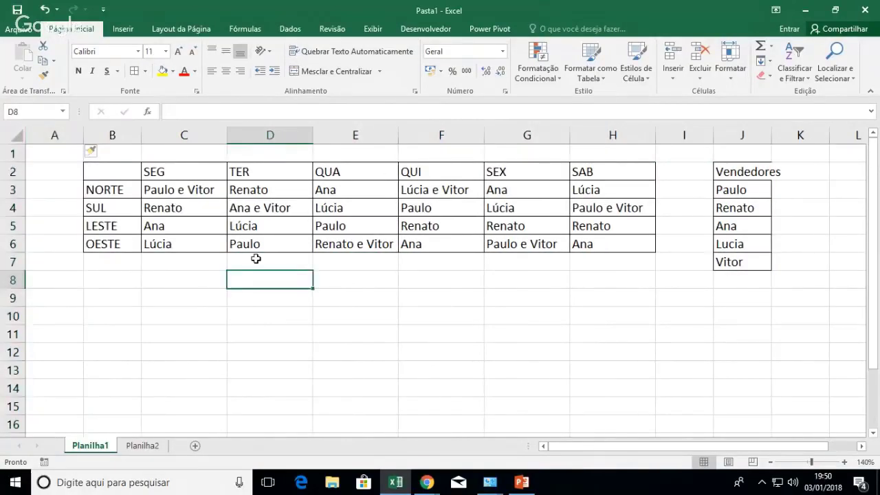
- Hide the gridlines on Planilha2
{"action": "left_click", "coordinate": [141, 446]}
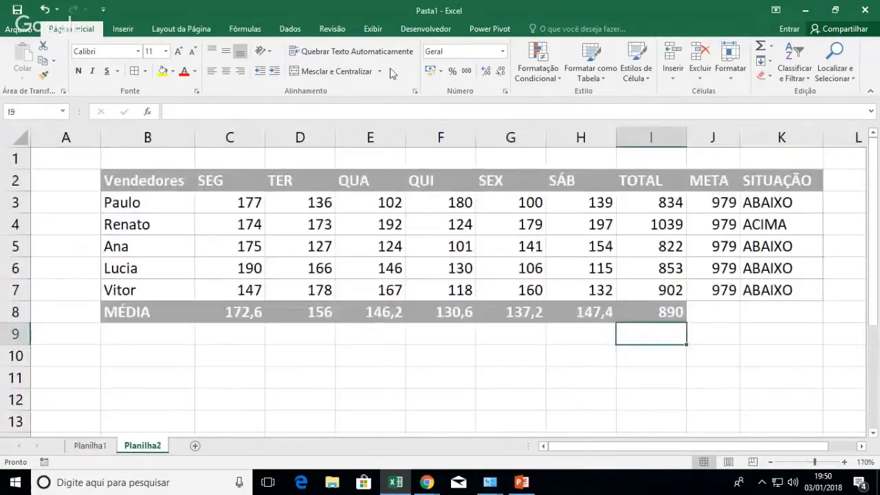
{"action": "left_click", "coordinate": [373, 29]}
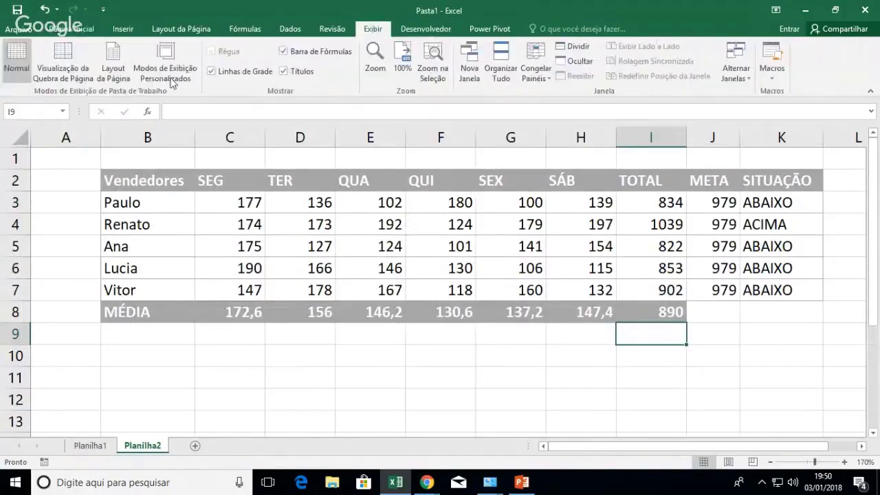
{"action": "left_click", "coordinate": [236, 73]}
- Centre the contents of columns C through K on Planilha2
{"action": "left_click_drag", "start_coordinate": [238, 137], "coordinate": [757, 137]}
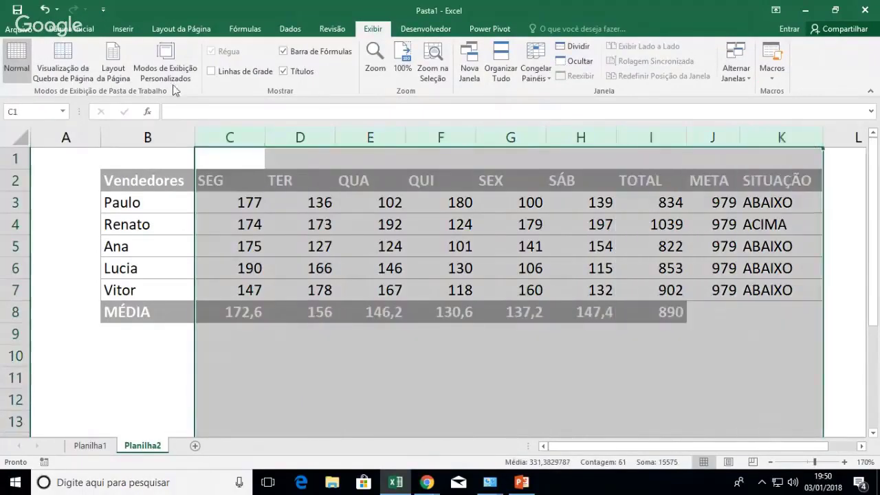
{"action": "left_click", "coordinate": [87, 32]}
{"action": "left_click", "coordinate": [226, 71]}
{"action": "left_click", "coordinate": [370, 224]}
{"action": "left_click", "coordinate": [694, 203]}
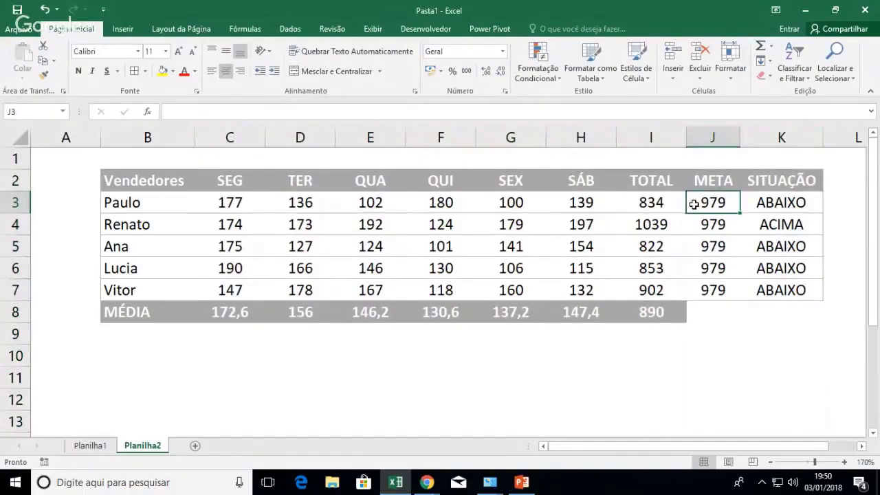
- Review the META formula in J3 and the SITUAÇÃO results in K3:K7 on Planilha2
{"action": "double_click", "coordinate": [695, 204]}
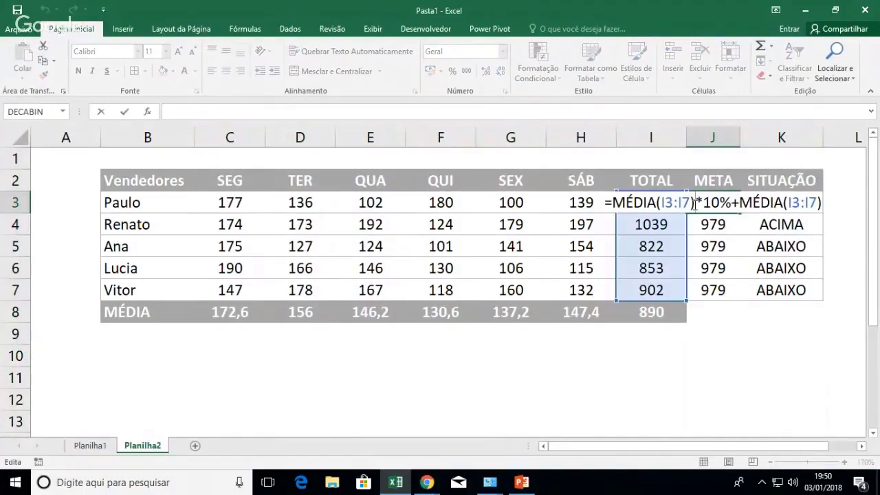
{"action": "key", "text": "Return"}
{"action": "left_click", "coordinate": [753, 199]}
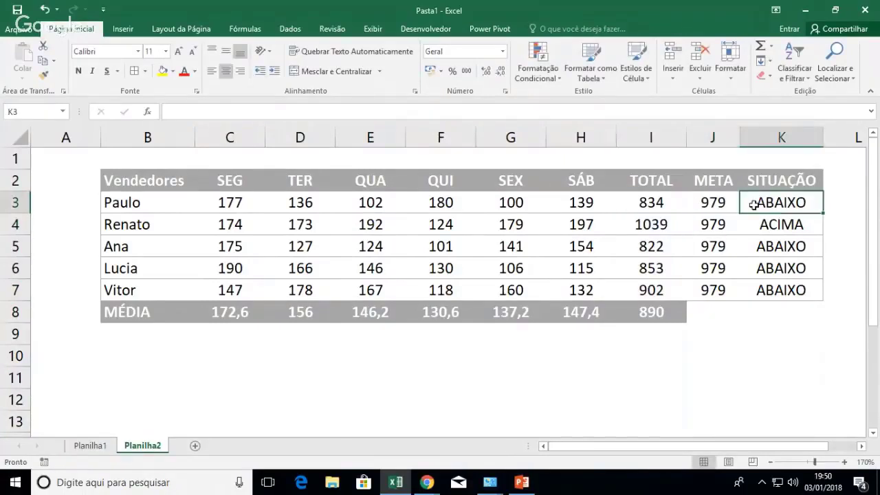
{"action": "left_click_drag", "start_coordinate": [754, 204], "coordinate": [740, 291]}
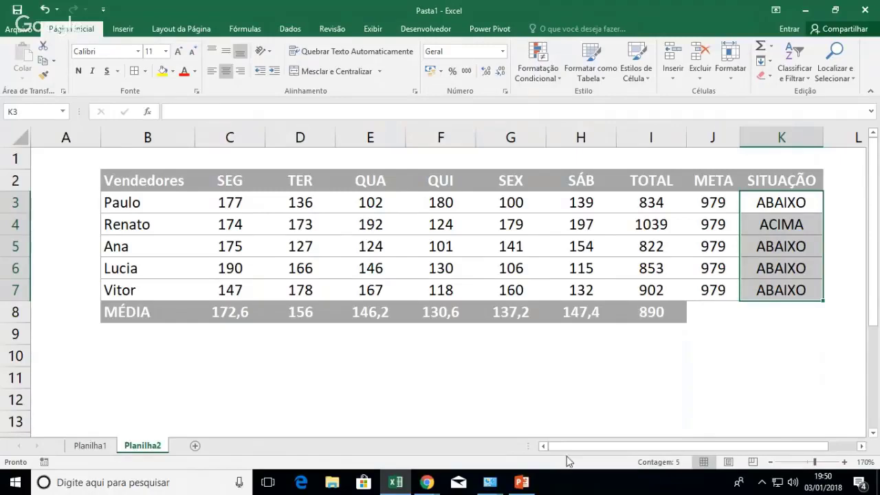
- Switch to the PowerPoint presentation and advance past the Coordenador de Equipe de Vendas slide
{"action": "left_click", "coordinate": [522, 483]}
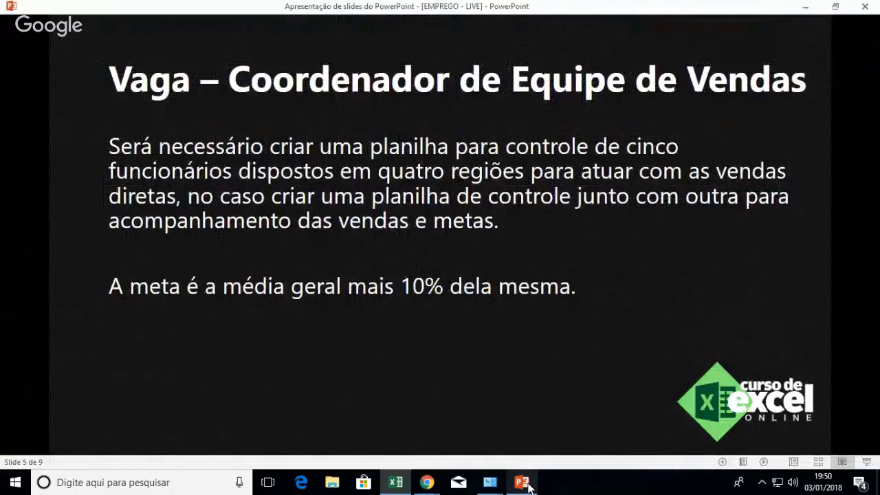
{"action": "left_click", "coordinate": [764, 462]}
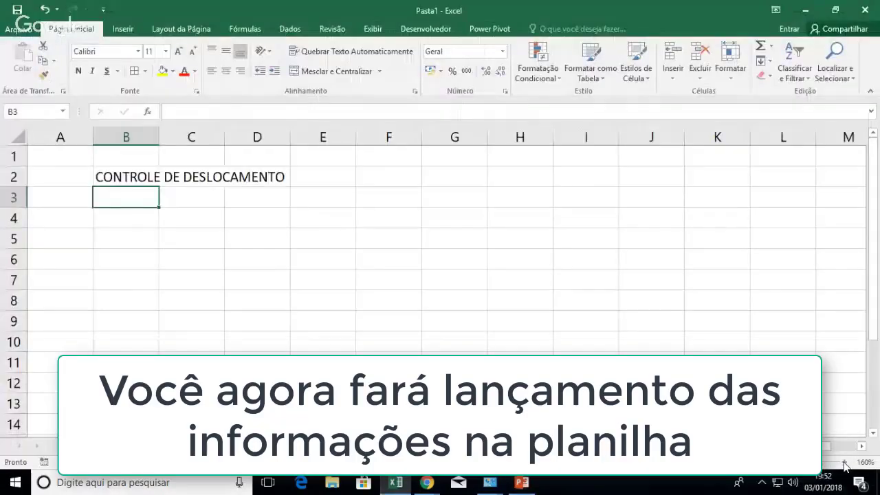
- Enter the header ESTADO in C3 with RJ, SP and MG listed in C4:C6
{"action": "key", "text": "Right"}
{"action": "type", "text": "ESTADO"}
{"action": "key", "text": "Return"}
{"action": "type", "text": "RJ"}
{"action": "key", "text": "Return"}
{"action": "type", "text": "SP"}
{"action": "key", "text": "Return"}
{"action": "type", "text": "MG"}
{"action": "key", "text": "Left"}
- Enter the header ANALISTAS in B3 and the first three analysts' names in B4:B6
{"action": "key", "text": "alt+Tab"}
{"action": "key", "text": "alt+Tab"}
{"action": "key", "text": "Up"}
{"action": "key", "text": "Up"}
{"action": "key", "text": "Up"}
{"action": "type", "text": "ANALISTAS"}
{"action": "key", "text": "Return"}
{"action": "type", "text": "MARCOS ROBERTO JOÃO"}
{"action": "key", "text": "Return"}
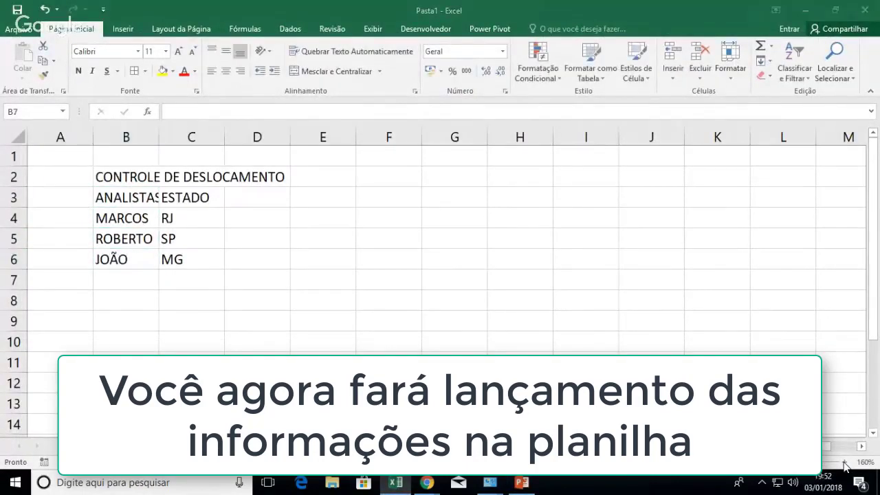
- Complete the analysts list by entering the remaining five names in B7:B11
{"action": "type", "text": "VITOR REINALDO"}
{"action": "key", "text": "Return"}
{"action": "key", "text": "alt+Tab"}
{"action": "key", "text": "alt+Tab"}
{"action": "type", "text": "SOARES"}
{"action": "key", "text": "Return"}
{"action": "type", "text": "MANOEL"}
{"action": "key", "text": "Return"}
{"action": "type", "text": "ANTONIO"}
{"action": "key", "text": "Return"}
- Enter the header TIPO DE SERVIÇO in D3
{"action": "key", "text": "Up"}
{"action": "key", "text": "Up"}
{"action": "key", "text": "Up"}
{"action": "key", "text": "Up"}
{"action": "key", "text": "Up"}
{"action": "key", "text": "Up"}
{"action": "key", "text": "Up"}
{"action": "key", "text": "Up"}
{"action": "key", "text": "Up"}
{"action": "key", "text": "Right"}
{"action": "key", "text": "Right"}
{"action": "type", "text": "TIPO DE SERVIÇO"}
{"action": "key", "text": "alt+Tab"}
{"action": "key", "text": "alt+Tab"}
{"action": "key", "text": "Return"}
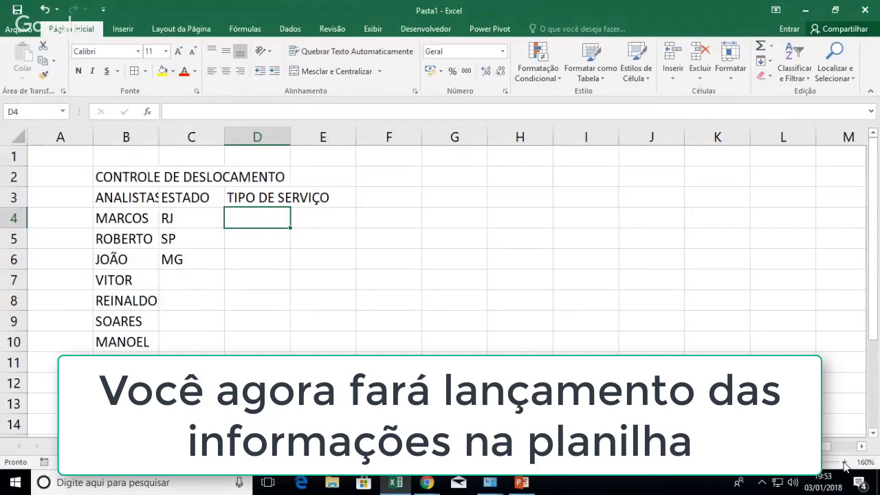
- List the service types 1, 2 and 3 in D4:D6
{"action": "type", "text": "1"}
{"action": "key", "text": "Return"}
{"action": "type", "text": "2"}
{"action": "key", "text": "Return"}
{"action": "type", "text": "3"}
{"action": "left_click", "coordinate": [264, 224]}
- Enter the header OS in F3 and the first order code A001 in F4
{"action": "left_click", "coordinate": [407, 174]}
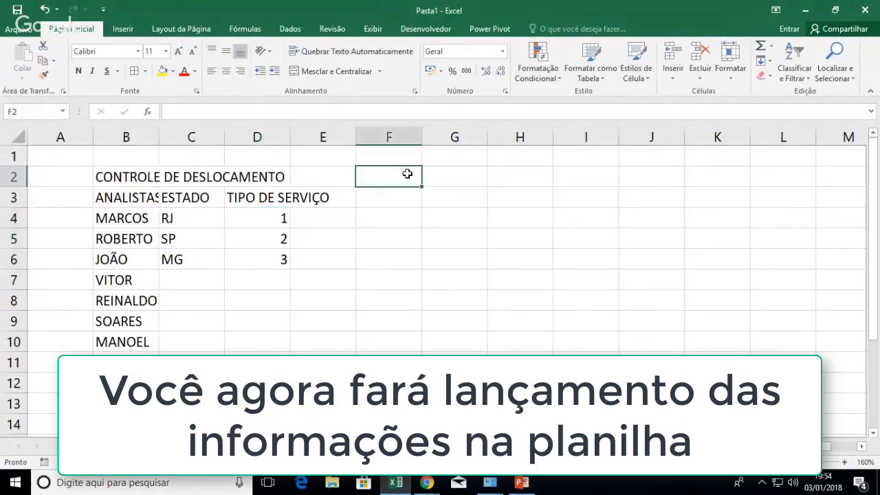
{"action": "key", "text": "Return"}
{"action": "type", "text": "OS"}
{"action": "key", "text": "Return"}
{"action": "type", "text": "A001"}
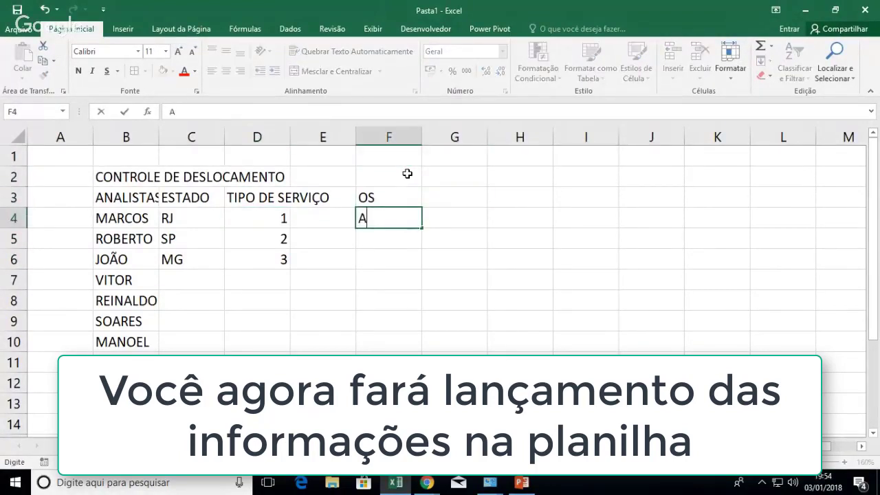
{"action": "key", "text": "Return"}
- Add the headers LOCAL, TIPO DE SERVIÇO and ANALISTA in G3:I3
{"action": "key", "text": "Up"}
{"action": "key", "text": "Up"}
{"action": "key", "text": "Right"}
{"action": "type", "text": "LOCAL"}
{"action": "key", "text": "Tab"}
{"action": "type", "text": "TIPO DE SERVIÇO"}
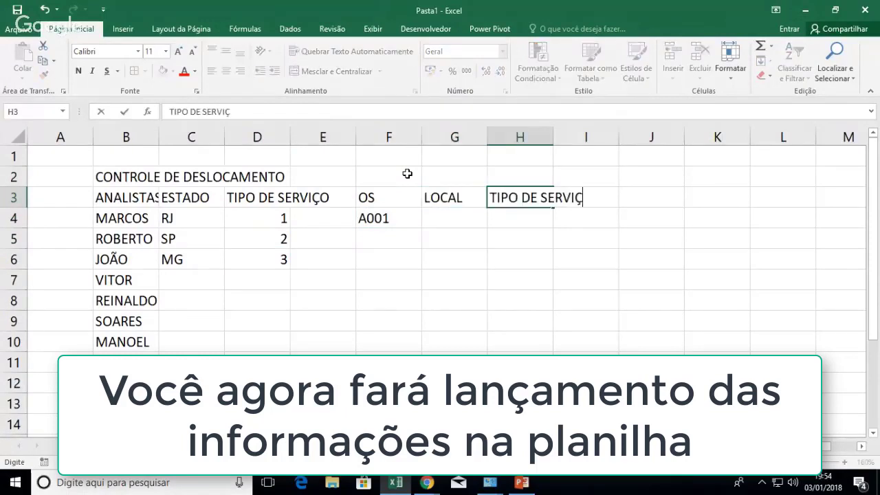
{"action": "key", "text": "Tab"}
{"action": "type", "text": "ANALISTA"}
{"action": "key", "text": "Return"}
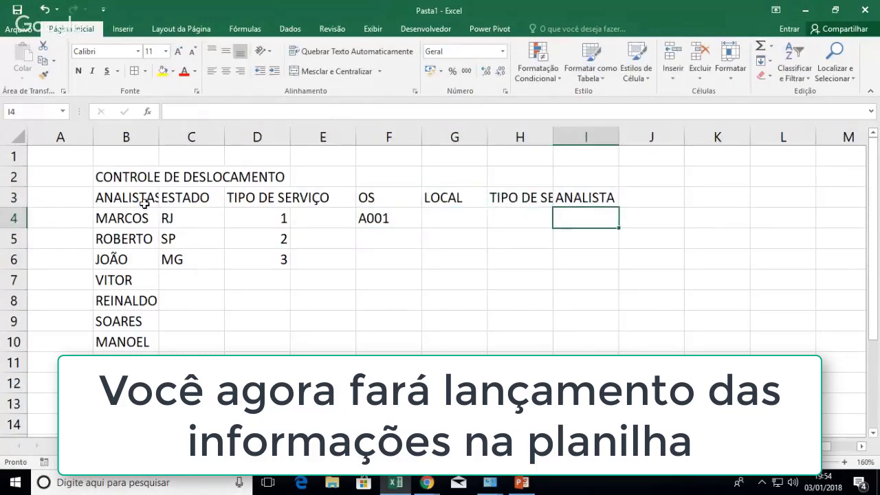
- Add the headers DATA in J3 and HORÁRIO in K3
{"action": "left_click_drag", "start_coordinate": [144, 203], "coordinate": [258, 342]}
{"action": "left_click", "coordinate": [648, 202]}
{"action": "type", "text": "DATA"}
{"action": "key", "text": "Return"}
{"action": "key", "text": "Up"}
{"action": "key", "text": "Right"}
{"action": "type", "text": "HORÁRIO"}
{"action": "key", "text": "Return"}
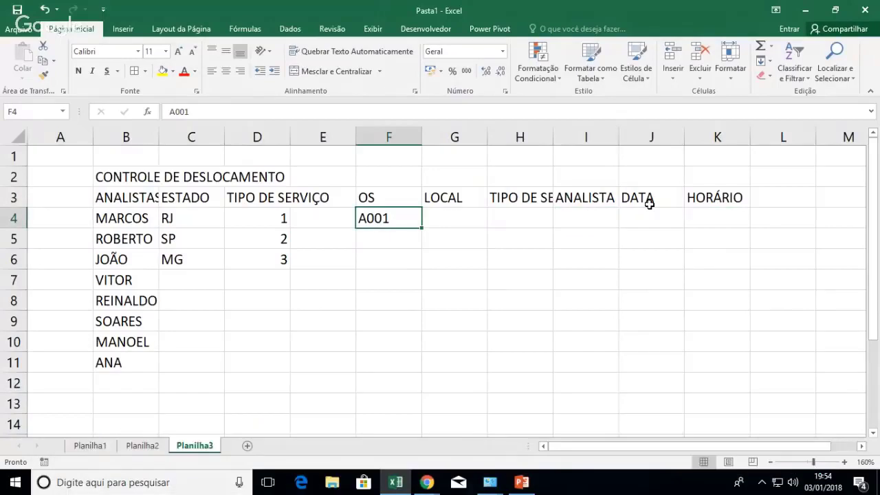
- Auto-fit column D to the width of its TIPO DE SERVIÇO header
{"action": "left_click_drag", "start_coordinate": [290, 140], "coordinate": [290, 140]}
{"action": "double_click", "coordinate": [290, 139]}
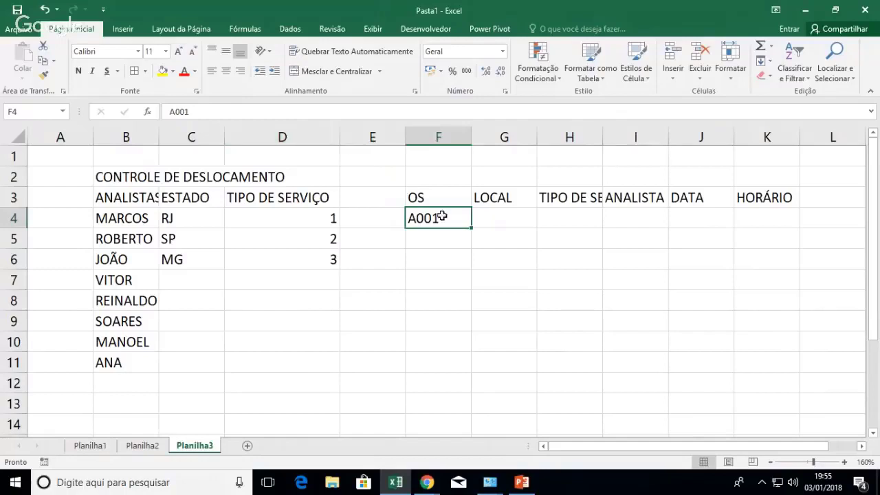
{"action": "left_click", "coordinate": [520, 223]}
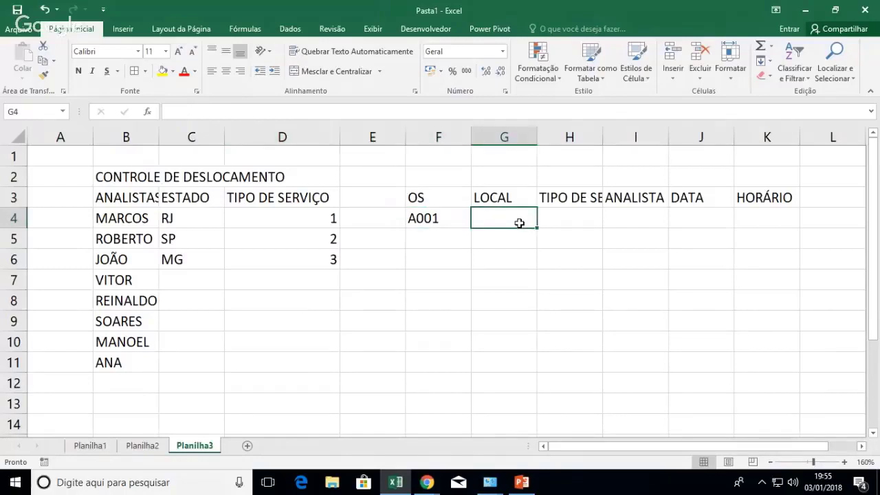
- Copy the lists in B3:D11 of Planilha3 to a new sheet, placing them from cell B1
{"action": "left_click_drag", "start_coordinate": [122, 197], "coordinate": [282, 368]}
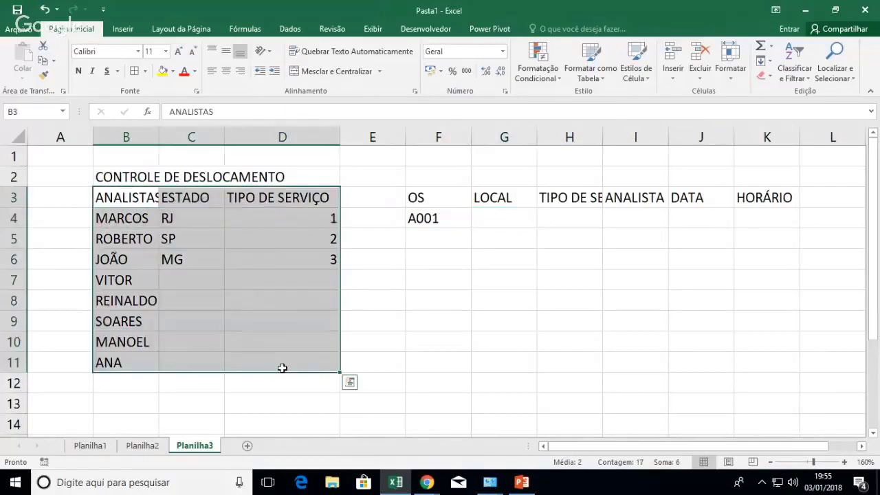
{"action": "key", "text": "ctrl+c"}
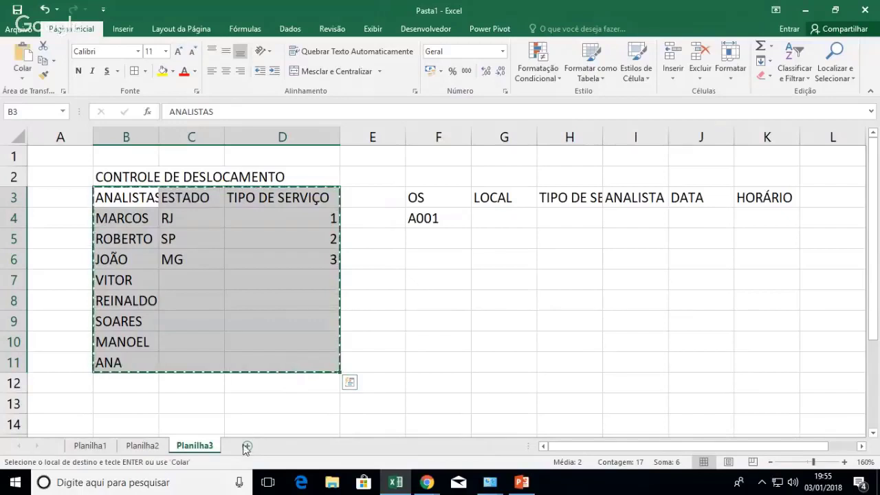
{"action": "left_click", "coordinate": [247, 446]}
{"action": "left_click", "coordinate": [85, 158]}
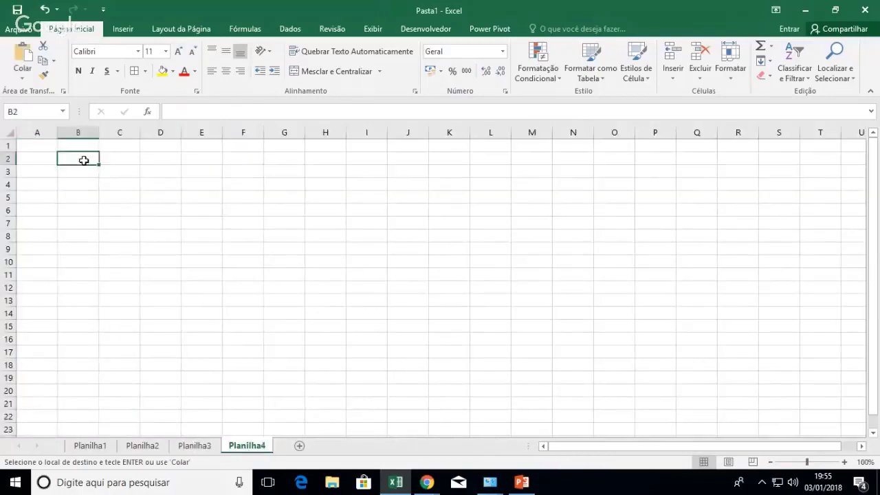
{"action": "key", "text": "ctrl+v"}
{"action": "left_click_drag", "start_coordinate": [84, 160], "coordinate": [171, 249]}
{"action": "left_click", "coordinate": [88, 144]}
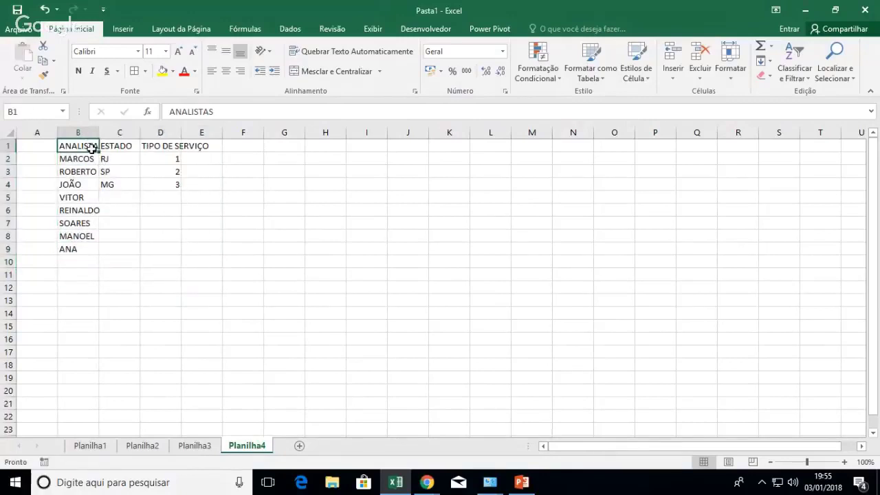
- Auto-fit columns B and D on Planilha4 to their contents
{"action": "left_click", "coordinate": [101, 143]}
{"action": "double_click", "coordinate": [99, 132]}
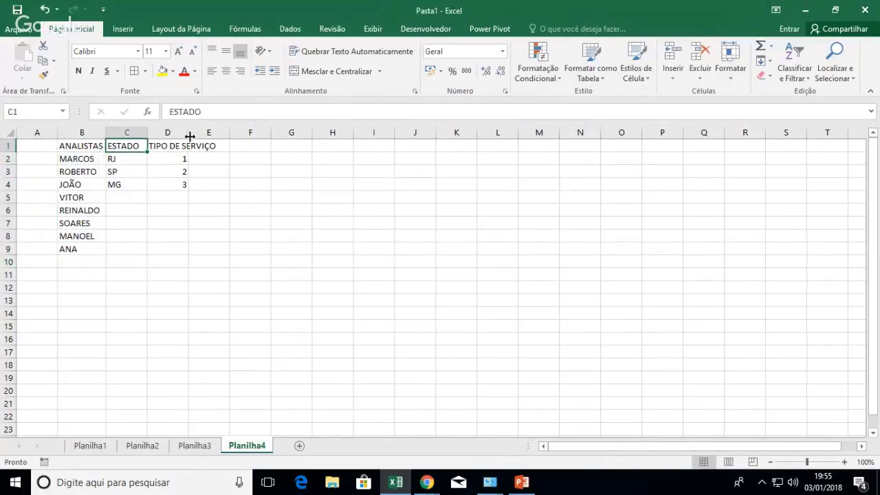
{"action": "double_click", "coordinate": [188, 132]}
- Name the range of analysts' names in B2:B9 ANALISTAS
{"action": "left_click", "coordinate": [91, 159]}
{"action": "left_click_drag", "start_coordinate": [92, 159], "coordinate": [88, 250]}
{"action": "left_click", "coordinate": [40, 114]}
{"action": "type", "text": "ANALISTAS"}
{"action": "key", "text": "Return"}
- Name the range of state codes in C2:C4 ESTADO
{"action": "left_click_drag", "start_coordinate": [117, 160], "coordinate": [117, 186]}
{"action": "left_click", "coordinate": [31, 112]}
{"action": "type", "text": "ESTADO"}
{"action": "key", "text": "Return"}
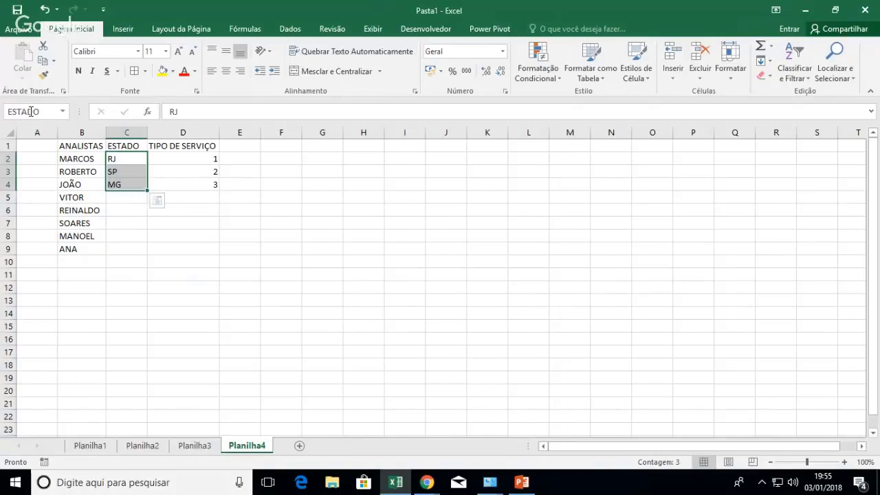
- Name the range of service types in D2:D4 SERVICO
{"action": "left_click_drag", "start_coordinate": [167, 159], "coordinate": [169, 187]}
{"action": "left_click", "coordinate": [44, 116]}
{"action": "type", "text": "SERVICO"}
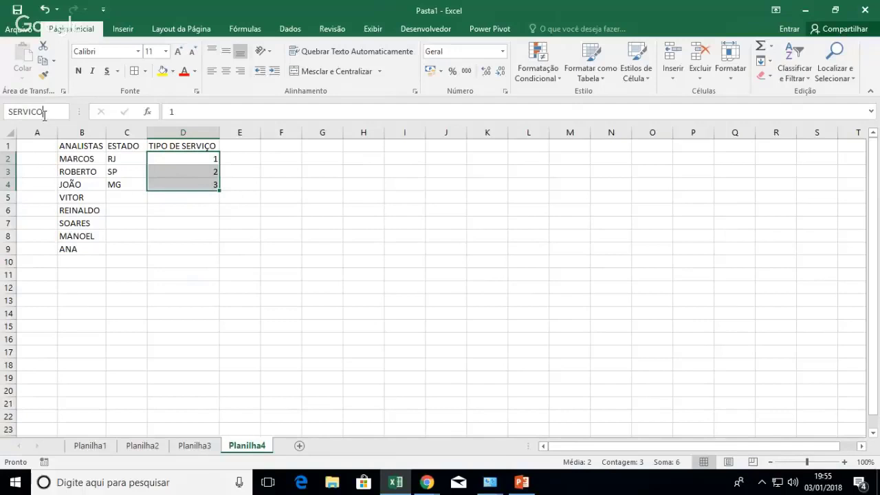
{"action": "key", "text": "Return"}
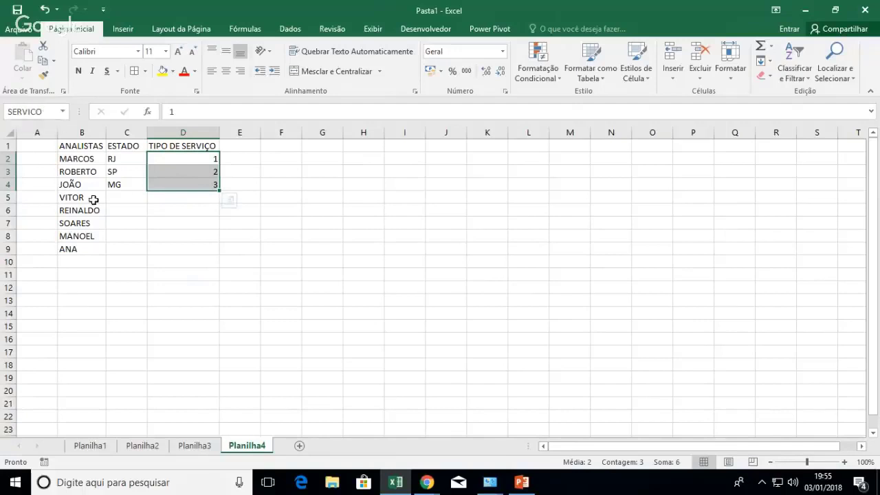
- Delete the lists in B3:D11 on Planilha3 and shift the OS table so that it starts at B3
{"action": "left_click", "coordinate": [208, 454]}
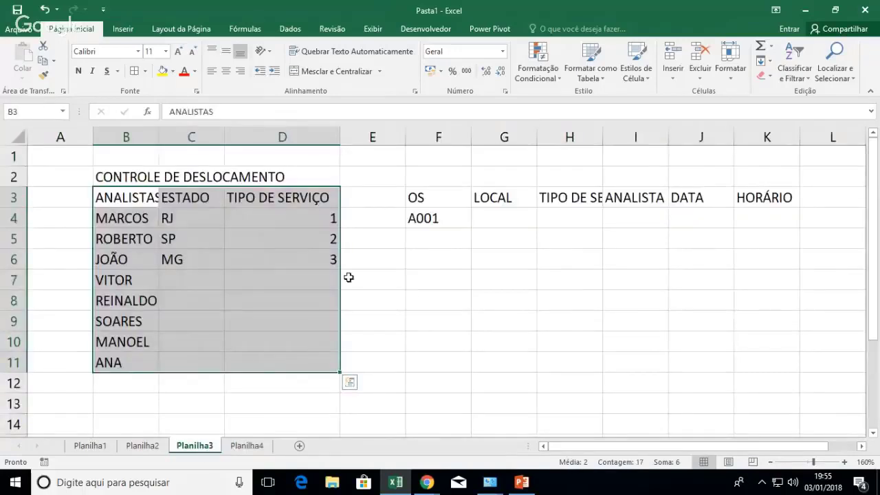
{"action": "right_click", "coordinate": [273, 196]}
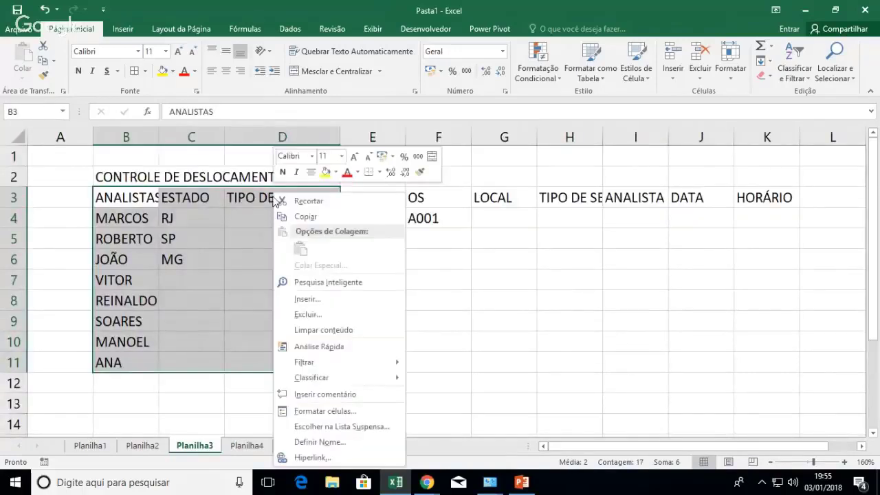
{"action": "left_click", "coordinate": [327, 314]}
{"action": "left_click", "coordinate": [318, 346]}
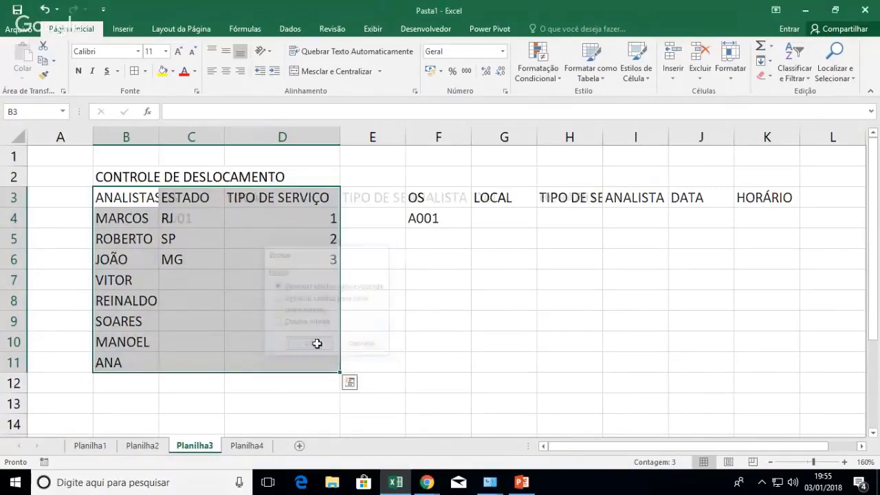
{"action": "left_click", "coordinate": [145, 181]}
{"action": "left_click_drag", "start_coordinate": [169, 197], "coordinate": [492, 231]}
- Set the data validation of the LOCAL cell C4 to allow a list (Lista)
{"action": "left_click", "coordinate": [181, 218]}
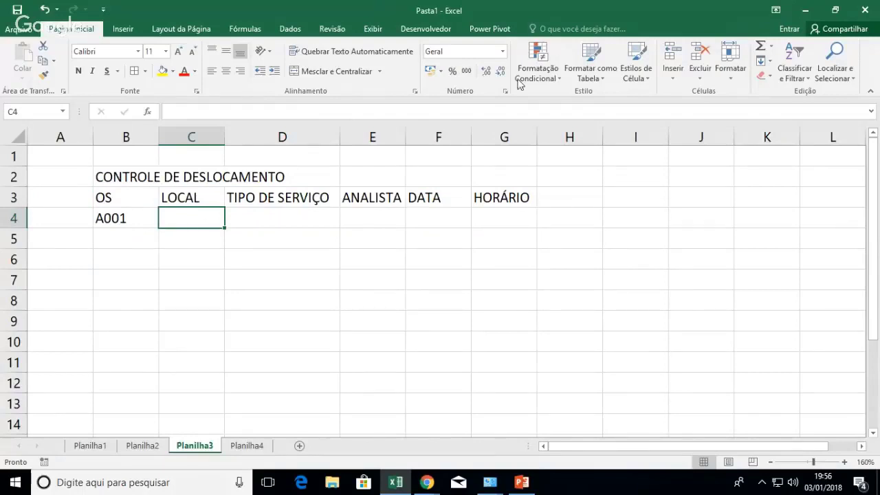
{"action": "left_click", "coordinate": [291, 29]}
{"action": "left_click", "coordinate": [473, 77]}
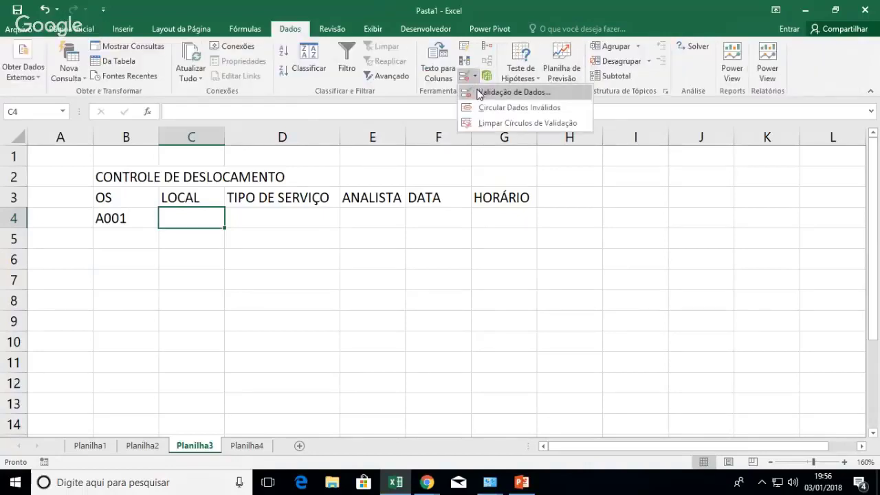
{"action": "left_click", "coordinate": [480, 94]}
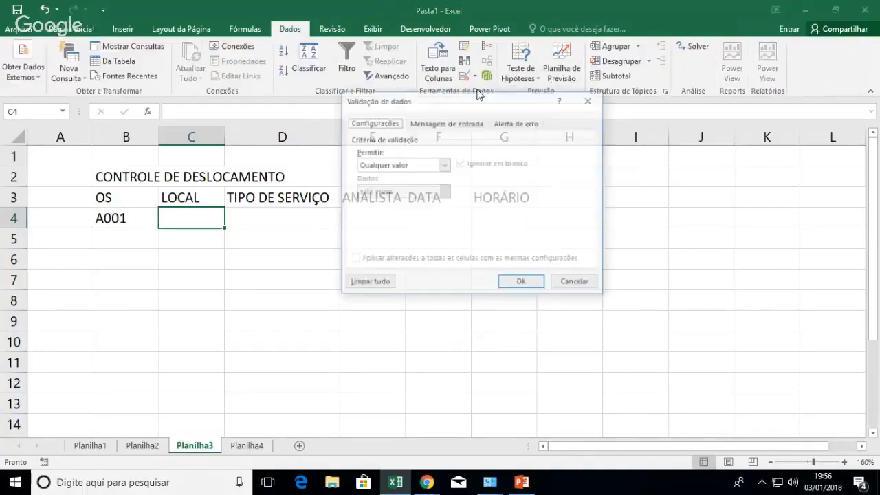
{"action": "left_click", "coordinate": [445, 165]}
{"action": "left_click", "coordinate": [395, 203]}
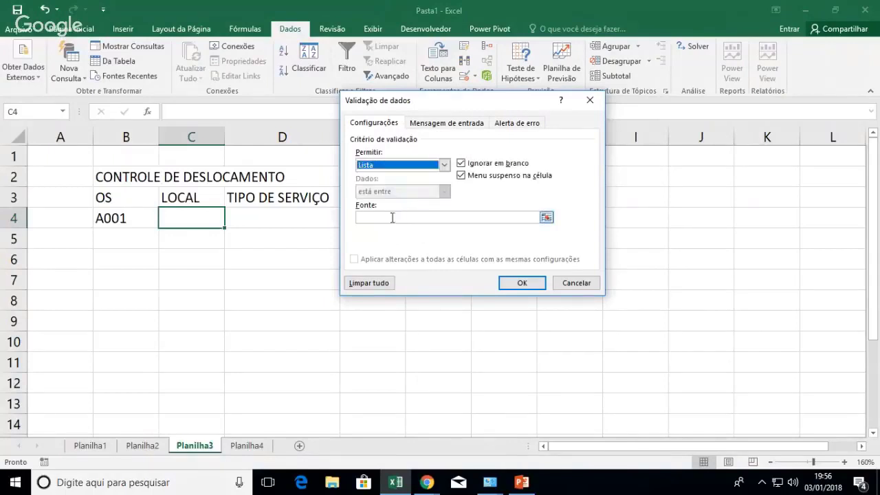
{"action": "left_click", "coordinate": [392, 218]}
{"action": "type", "text": "ESTA"}
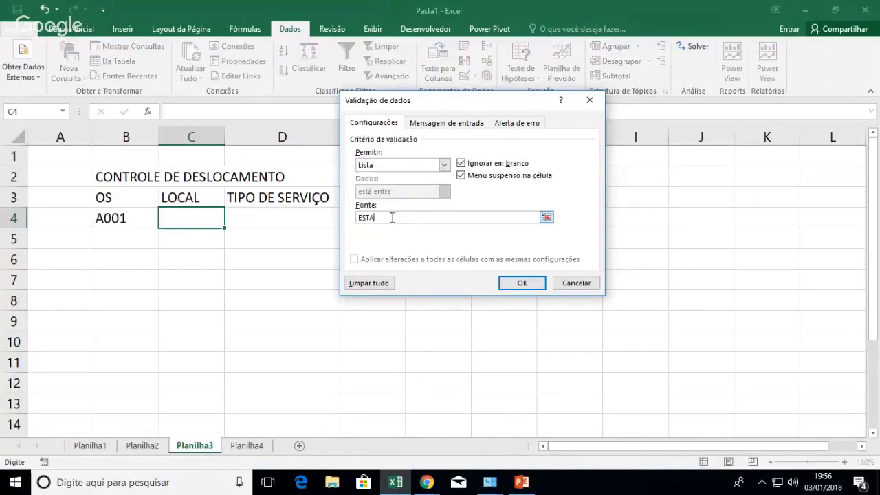
{"action": "type", "text": "DO="}
{"action": "key", "text": "Left"}
{"action": "key", "text": "Left"}
{"action": "key", "text": "BackSpace"}
{"action": "key", "text": "BackSpace"}
{"action": "key", "text": "BackSpace"}
{"action": "key", "text": "BackSpace"}
{"action": "key", "text": "BackSpace"}
{"action": "key", "text": "BackSpace"}
{"action": "key", "text": "BackSpace"}
{"action": "key", "text": "BackSpace"}
{"action": "key", "text": "BackSpace"}
{"action": "key", "text": "BackSpace"}
{"action": "key", "text": "BackSpace"}
- Apply =ESTADO as the list source for C4 and open its drop-down list to check it
{"action": "type", "text": "=ESTADO"}
{"action": "left_click", "coordinate": [519, 283]}
{"action": "left_click", "coordinate": [231, 223]}
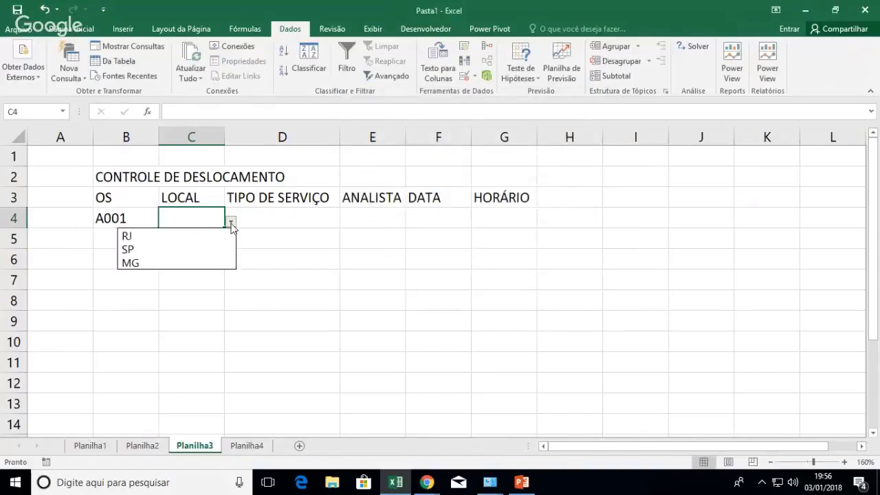
- Set the TIPO DE SERVIÇO cell D4 to a validation list (Lista) with =SERVICO as its source
{"action": "left_click", "coordinate": [301, 222]}
{"action": "left_click", "coordinate": [302, 221]}
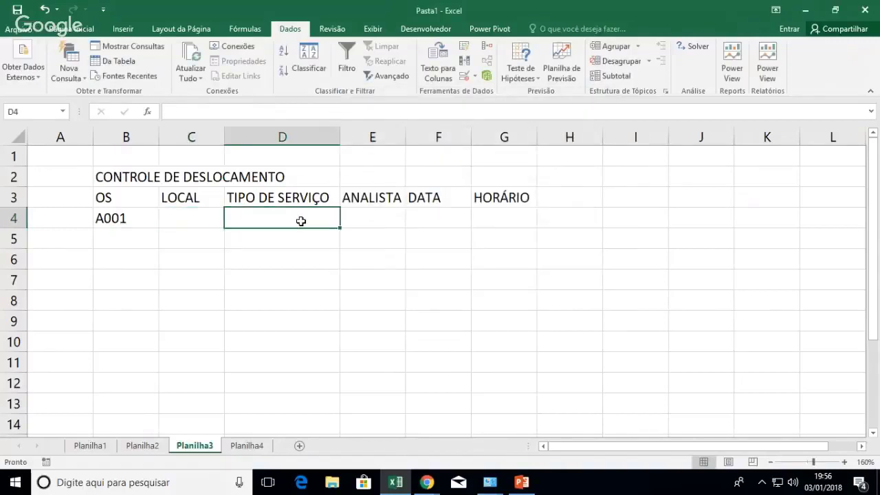
{"action": "left_click", "coordinate": [474, 75]}
{"action": "left_click", "coordinate": [481, 94]}
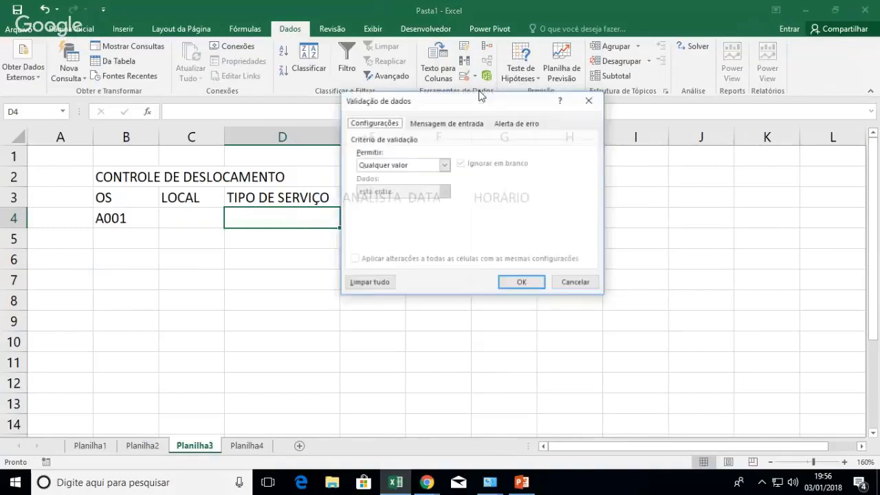
{"action": "left_click", "coordinate": [444, 168]}
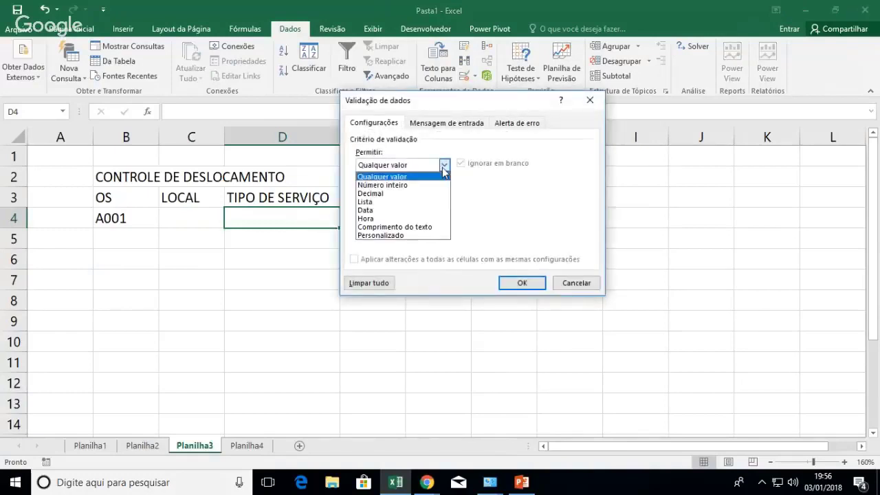
{"action": "left_click", "coordinate": [425, 203]}
{"action": "left_click", "coordinate": [421, 219]}
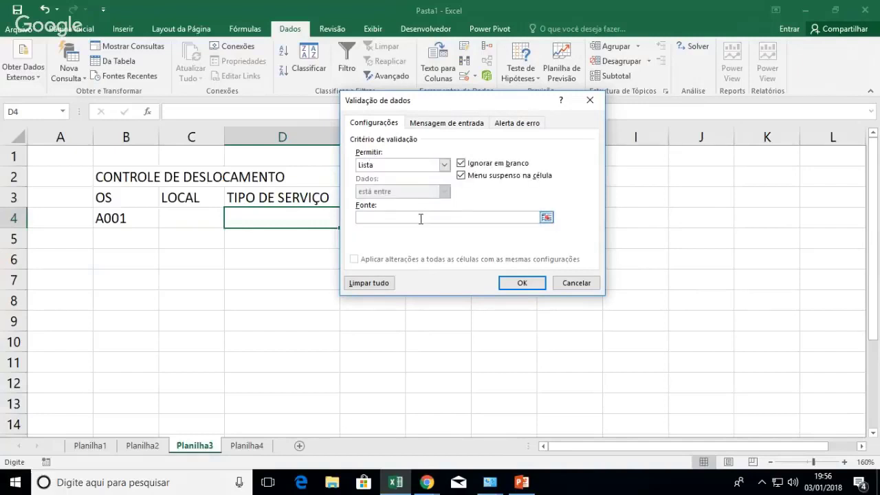
{"action": "type", "text": "=SERVICO"}
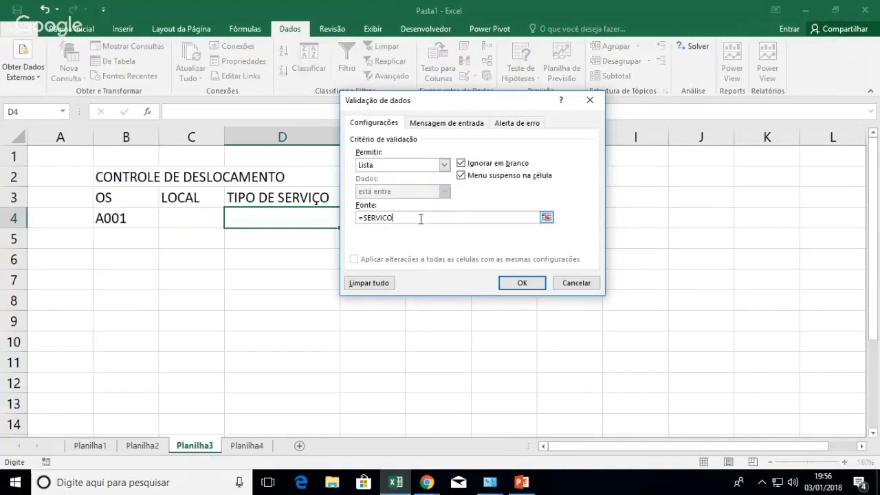
{"action": "left_click", "coordinate": [522, 287]}
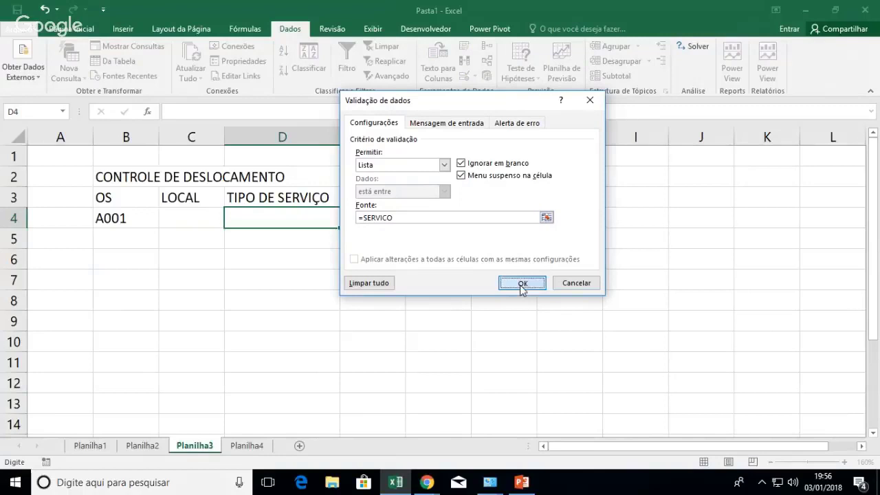
- Set the ANALISTA cell E4 to a validation list (Lista) with =ANALISTAS as its source
{"action": "left_click", "coordinate": [396, 214]}
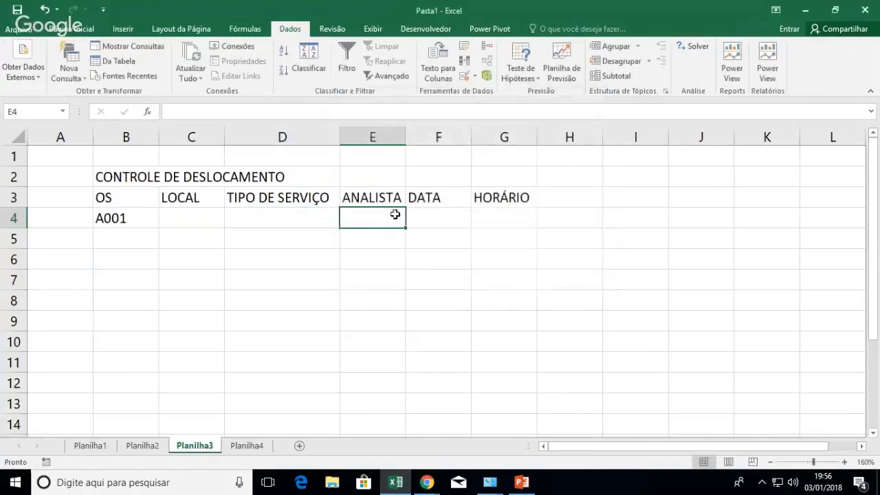
{"action": "left_click", "coordinate": [475, 78]}
{"action": "left_click", "coordinate": [482, 89]}
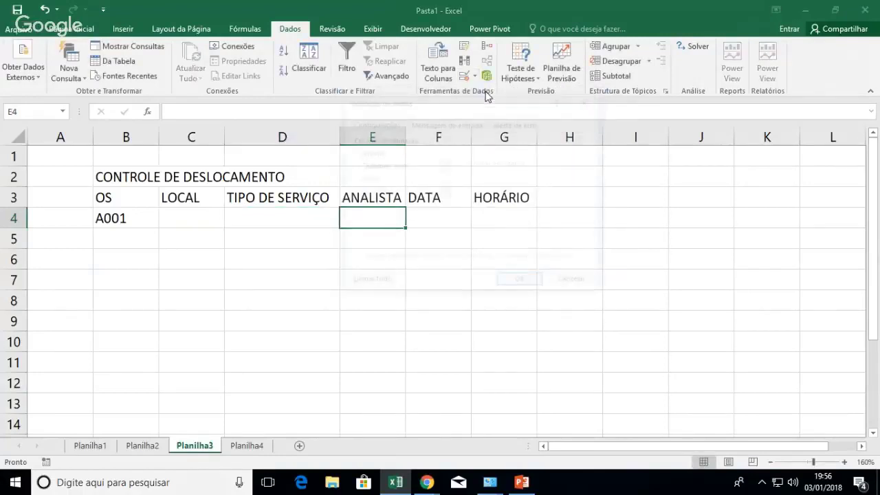
{"action": "left_click", "coordinate": [411, 165]}
{"action": "left_click", "coordinate": [405, 200]}
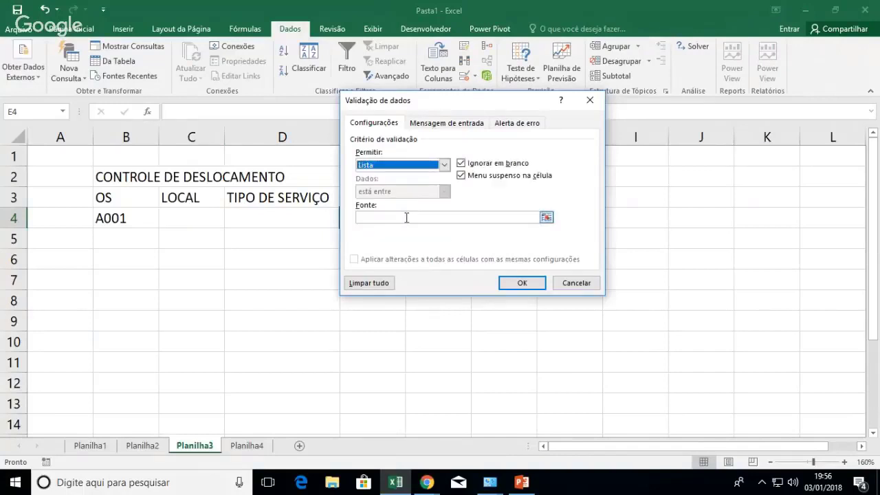
{"action": "left_click", "coordinate": [407, 218]}
{"action": "type", "text": "=ANALISTAS"}
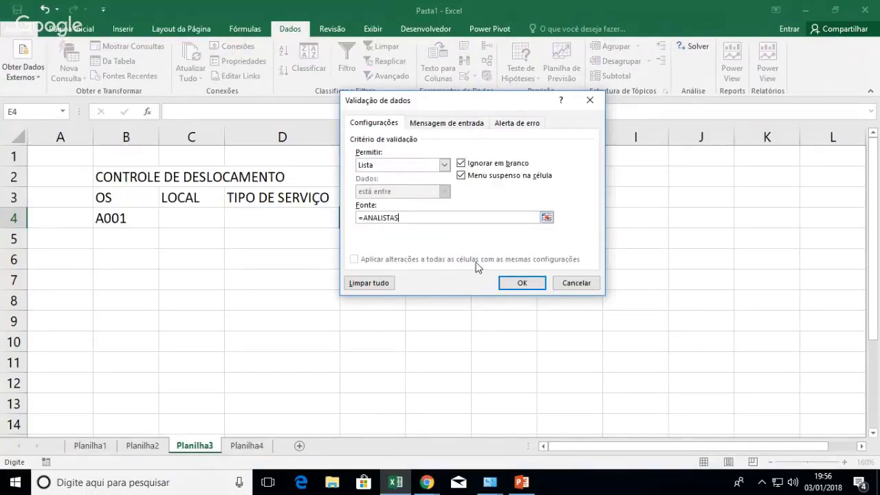
{"action": "left_click", "coordinate": [528, 283]}
{"action": "left_click", "coordinate": [413, 223]}
{"action": "left_click", "coordinate": [418, 227]}
- Copy the validated cells C4:G4 down to C5:G110 so every row gets the same drop-down lists
{"action": "left_click", "coordinate": [448, 218]}
{"action": "left_click", "coordinate": [511, 218]}
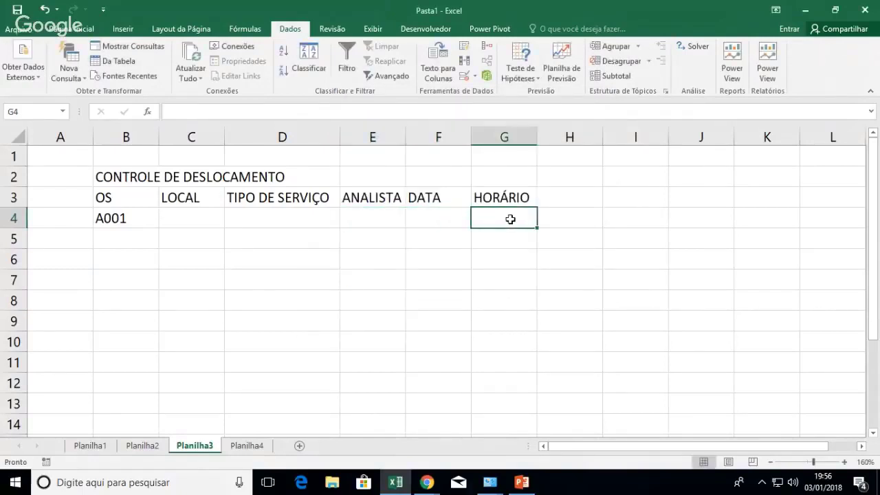
{"action": "left_click_drag", "start_coordinate": [204, 223], "coordinate": [530, 218]}
{"action": "key", "text": "ctrl+c"}
{"action": "left_click_drag", "start_coordinate": [212, 240], "coordinate": [487, 408]}
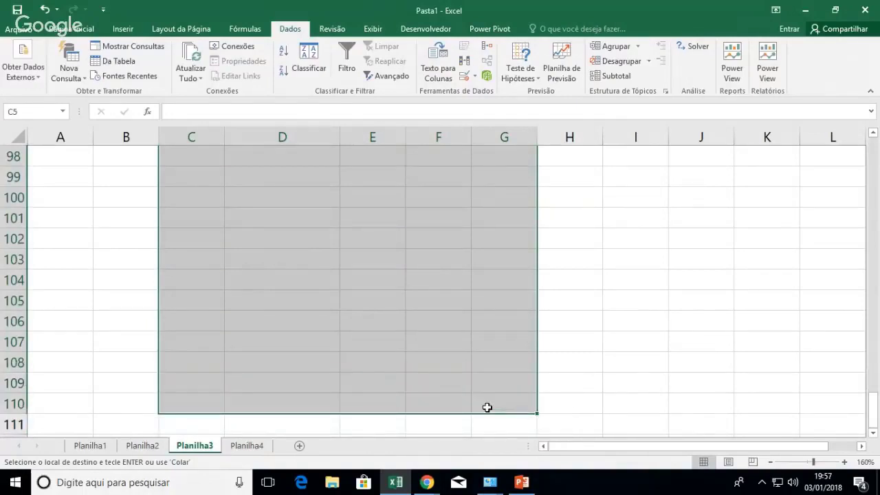
{"action": "scroll", "coordinate": [468, 371], "scroll_direction": "up", "scroll_amount": 20}
{"action": "left_click", "coordinate": [450, 338]}
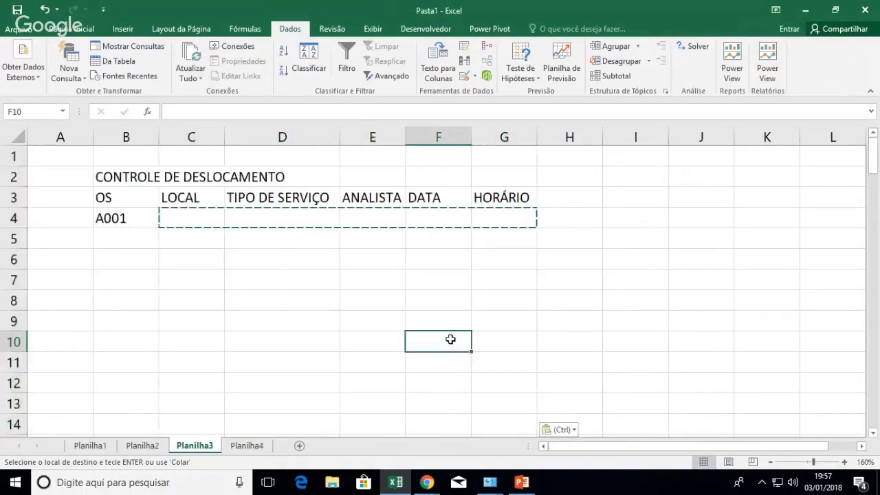
{"action": "key", "text": "Escape"}
- Fill row 4 from its drop-down lists with RJ as LOCAL, 1 as TIPO DE SERVIÇO and the first analyst
{"action": "left_click", "coordinate": [174, 220]}
{"action": "left_click", "coordinate": [230, 221]}
{"action": "left_click", "coordinate": [180, 236]}
{"action": "left_click", "coordinate": [269, 220]}
{"action": "left_click", "coordinate": [346, 221]}
{"action": "type", "text": "1"}
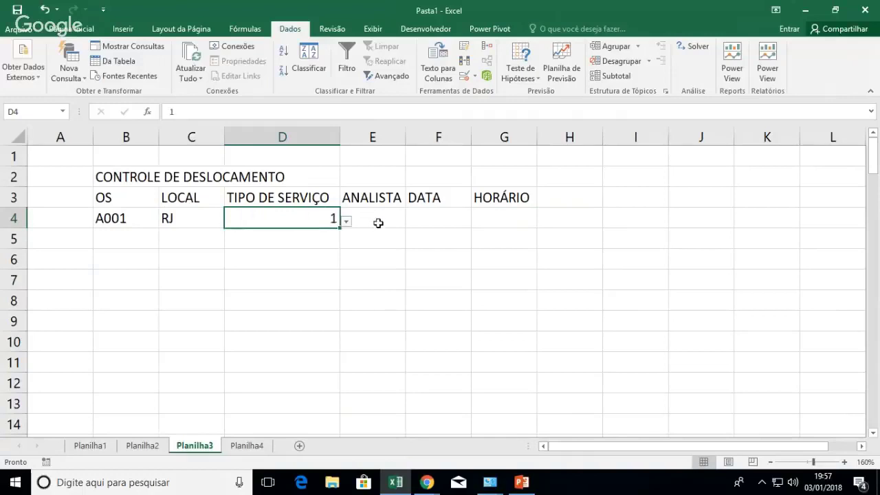
{"action": "left_click", "coordinate": [377, 222]}
{"action": "left_click", "coordinate": [412, 222]}
{"action": "left_click", "coordinate": [397, 236]}
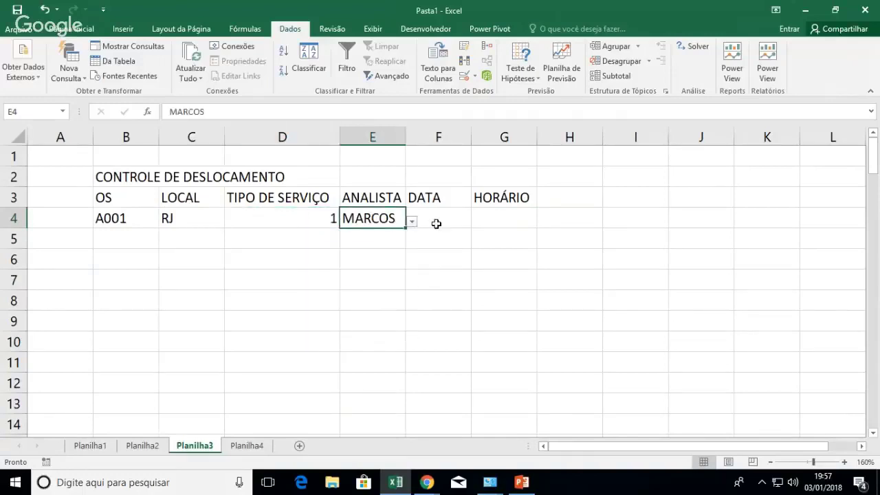
- Enter 10/01/2018 as the DATA and 10:00 as the HORÁRIO in row 4
{"action": "left_click", "coordinate": [464, 226]}
{"action": "type", "text": "10"}
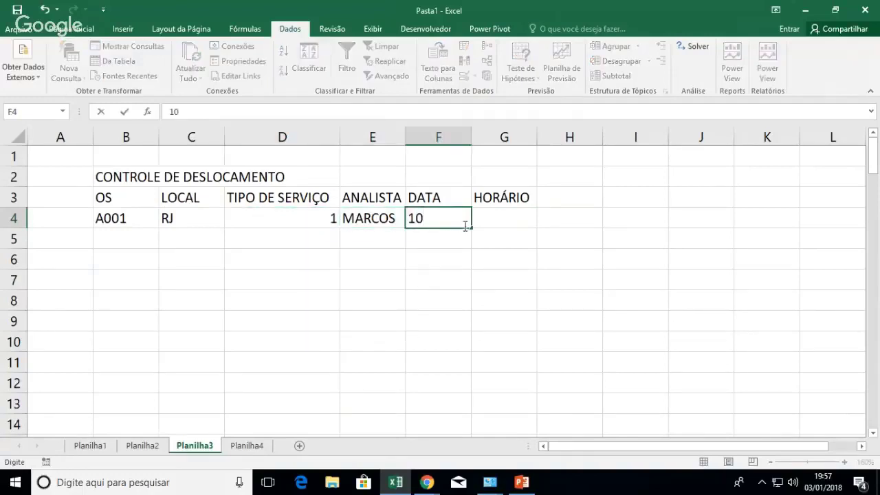
{"action": "type", "text": "/01/18"}
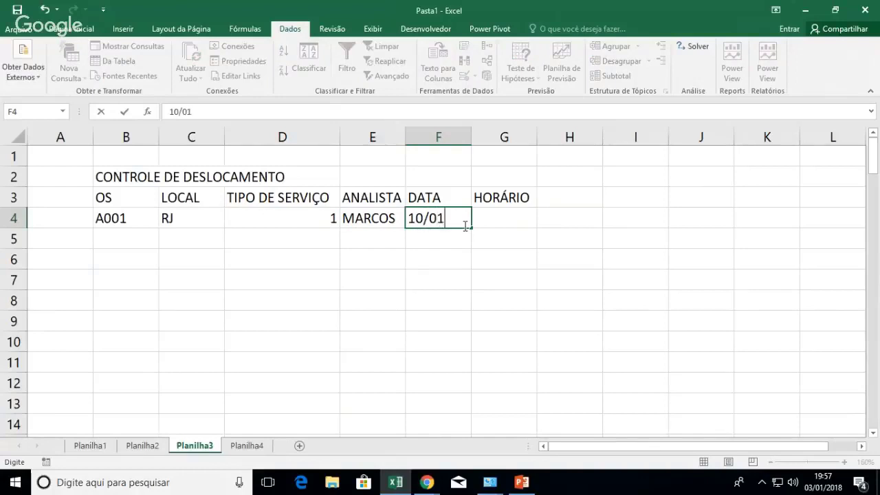
{"action": "key", "text": "Return"}
{"action": "left_click", "coordinate": [464, 225]}
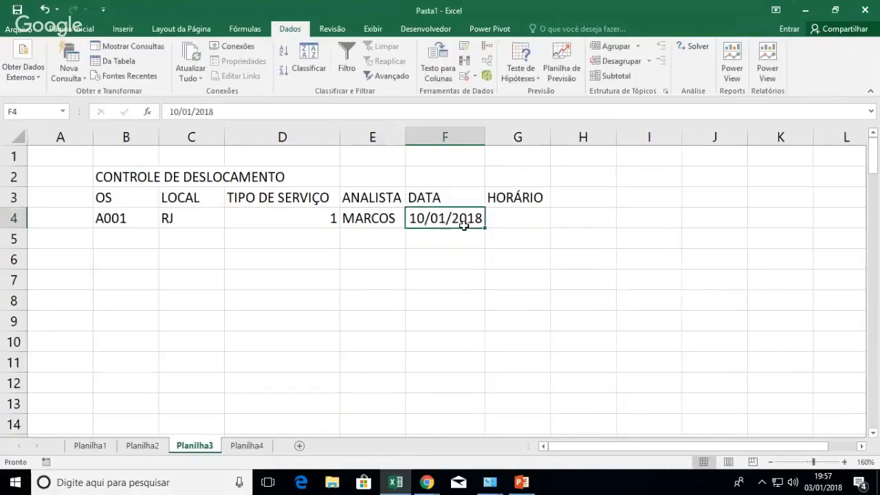
{"action": "key", "text": "Tab"}
{"action": "type", "text": "10:00"}
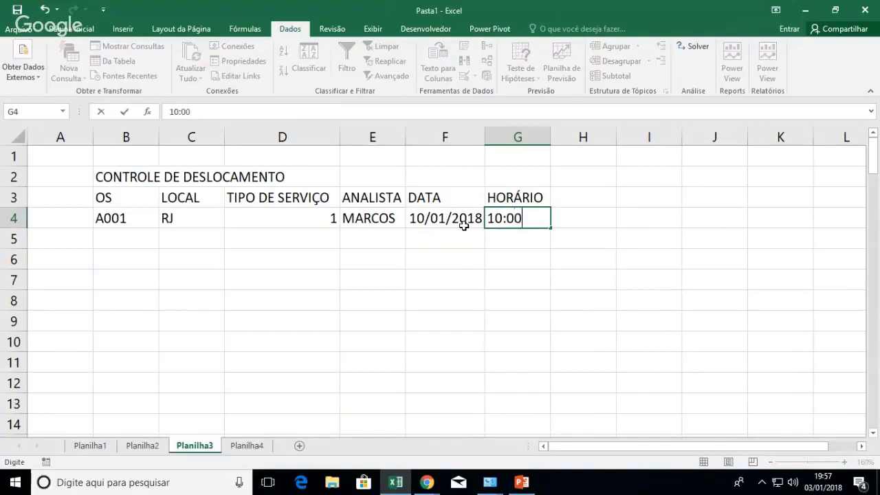
{"action": "key", "text": "Return"}
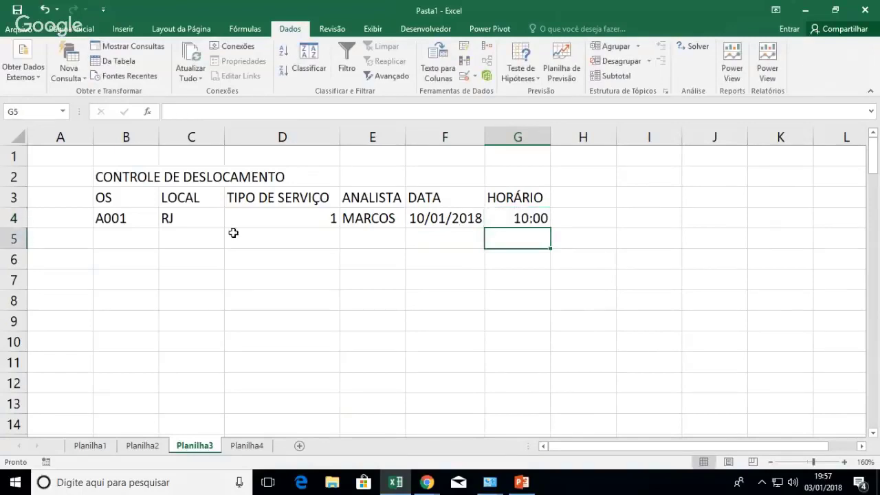
- Start row 5 with OS a002, choosing SP as LOCAL and 2 as TIPO DE SERVIÇO
{"action": "left_click", "coordinate": [118, 235]}
{"action": "type", "text": "a002"}
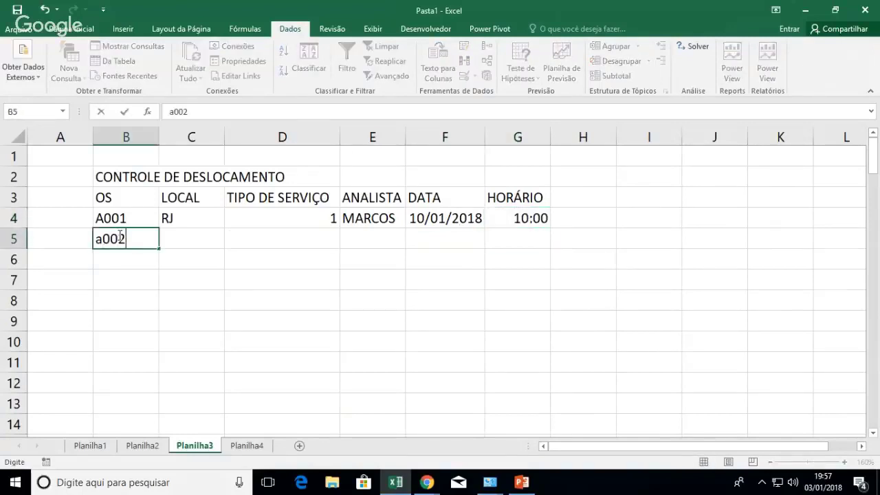
{"action": "key", "text": "Tab"}
{"action": "left_click", "coordinate": [231, 242]}
{"action": "left_click", "coordinate": [188, 269]}
{"action": "key", "text": "Tab"}
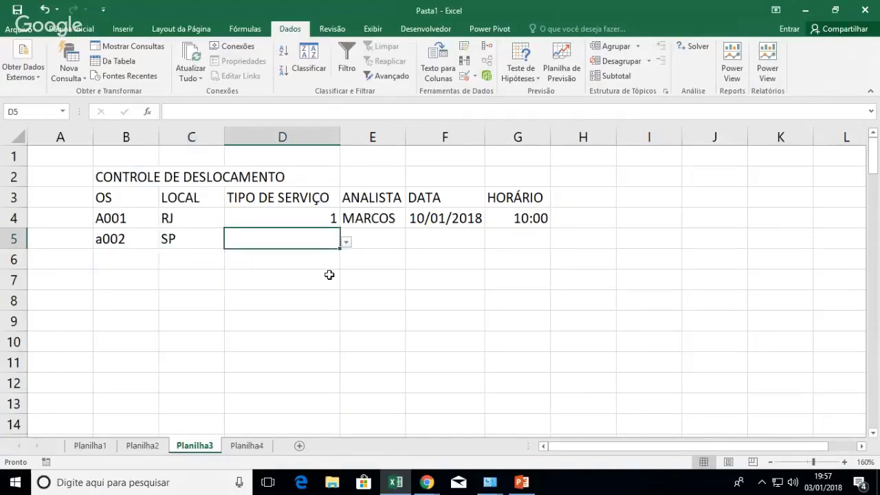
{"action": "left_click", "coordinate": [346, 242]}
{"action": "left_click", "coordinate": [316, 270]}
- Complete row 5 with the second analyst from the list, the date 10/01/2018 and the time 10:00
{"action": "left_click", "coordinate": [391, 235]}
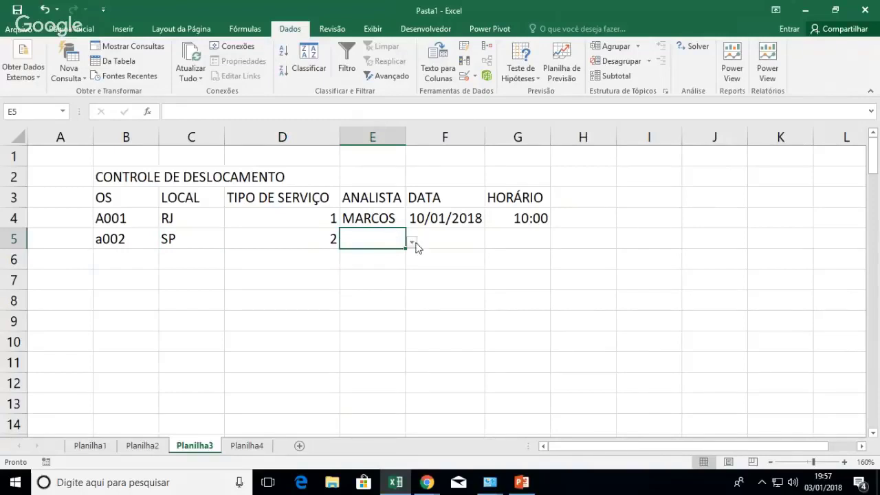
{"action": "left_click", "coordinate": [412, 242]}
{"action": "left_click", "coordinate": [370, 268]}
{"action": "left_click", "coordinate": [446, 238]}
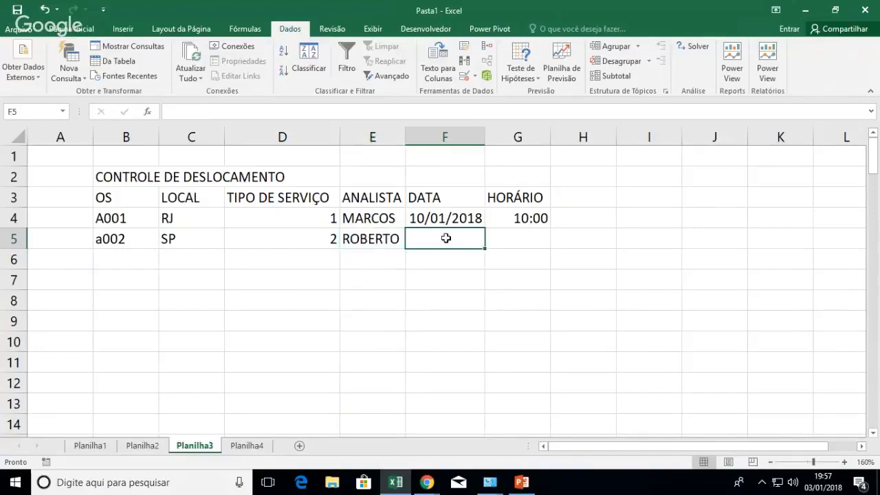
{"action": "type", "text": "10"}
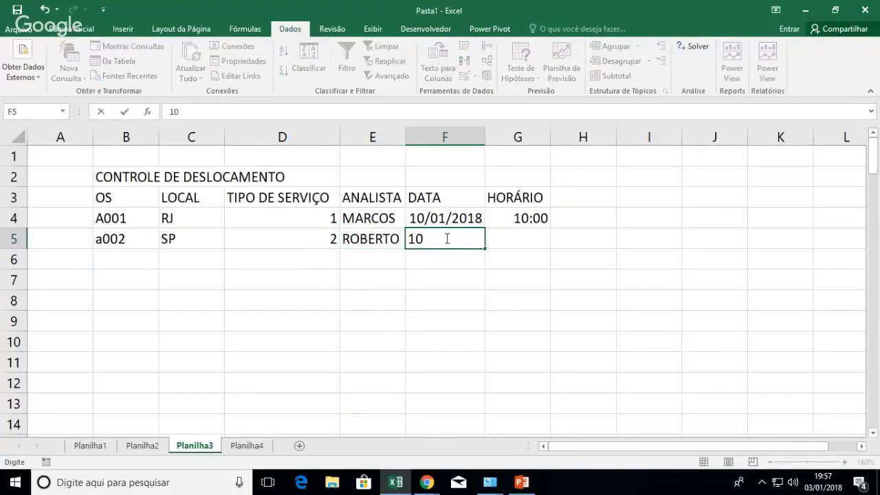
{"action": "type", "text": "/01/2018"}
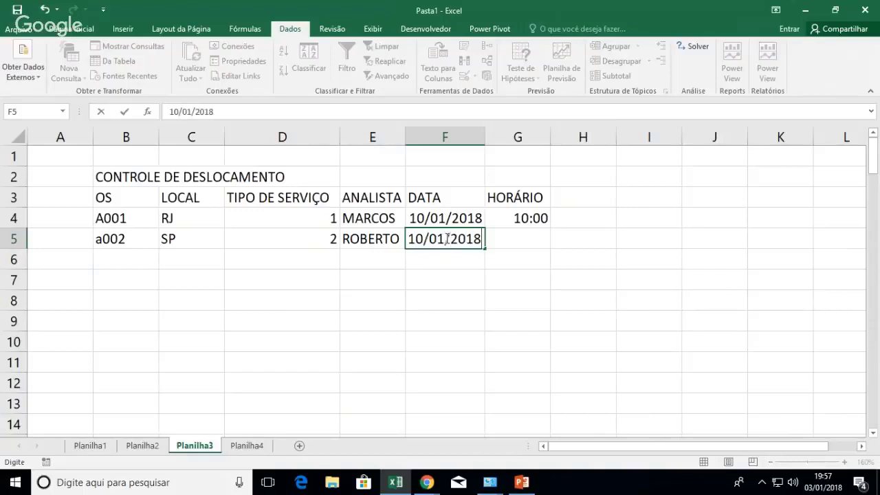
{"action": "key", "text": "Tab"}
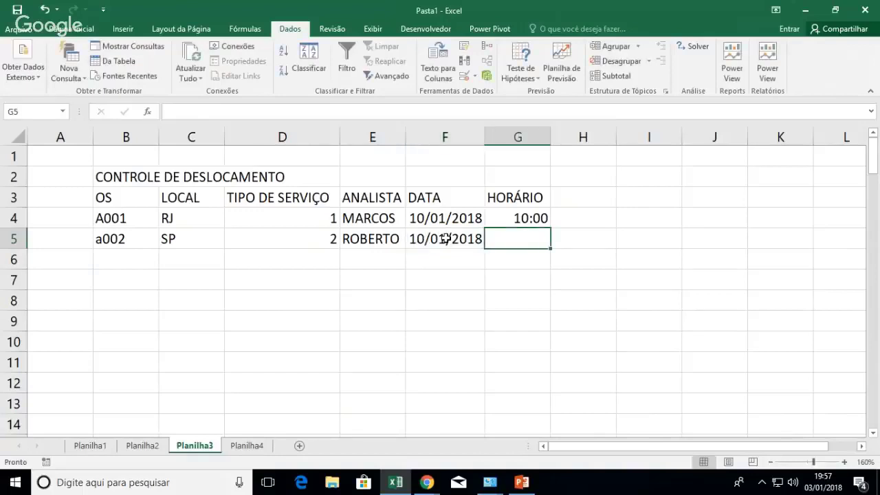
{"action": "type", "text": "10:00"}
{"action": "key", "text": "Return"}
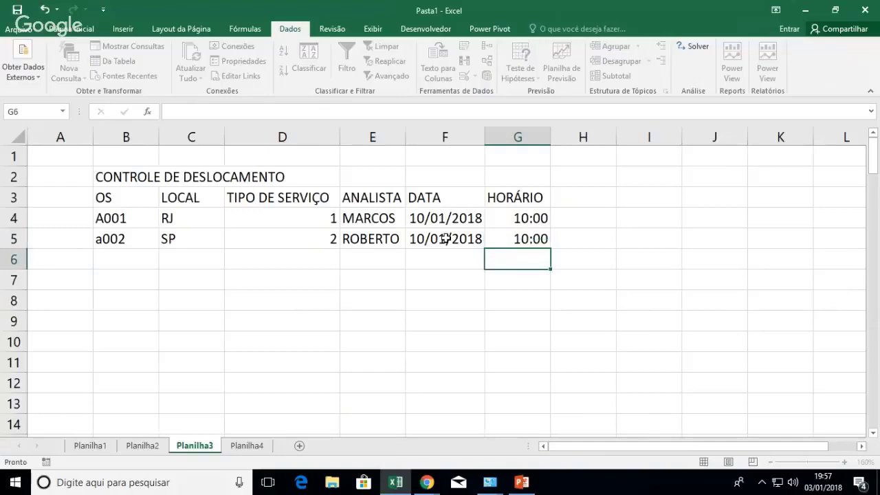
- Merge and center the CONTROLE DE DESLOCAMENTO title across B2:G2
{"action": "left_click_drag", "start_coordinate": [142, 176], "coordinate": [488, 169]}
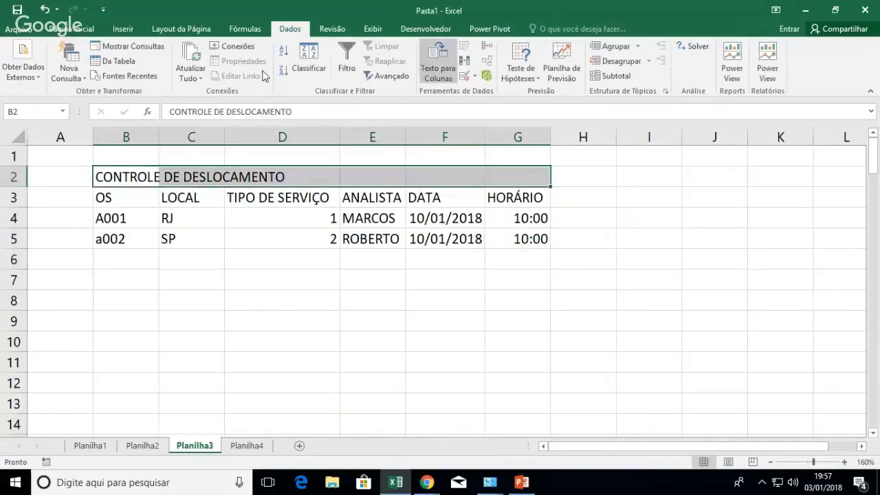
{"action": "left_click", "coordinate": [69, 30]}
{"action": "left_click", "coordinate": [323, 72]}
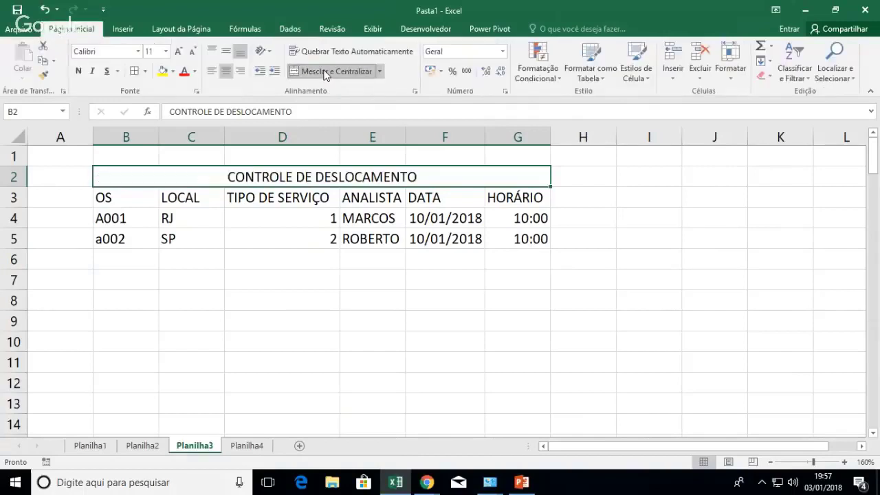
- Change the font of the entire sheet to Ebrima
{"action": "left_click", "coordinate": [11, 137]}
{"action": "left_click", "coordinate": [106, 53]}
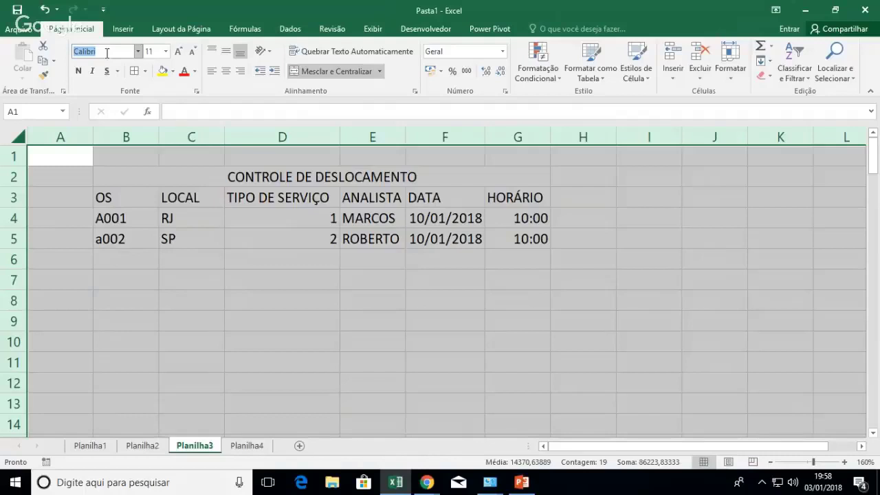
{"action": "type", "text": "Ebrima"}
{"action": "key", "text": "Return"}
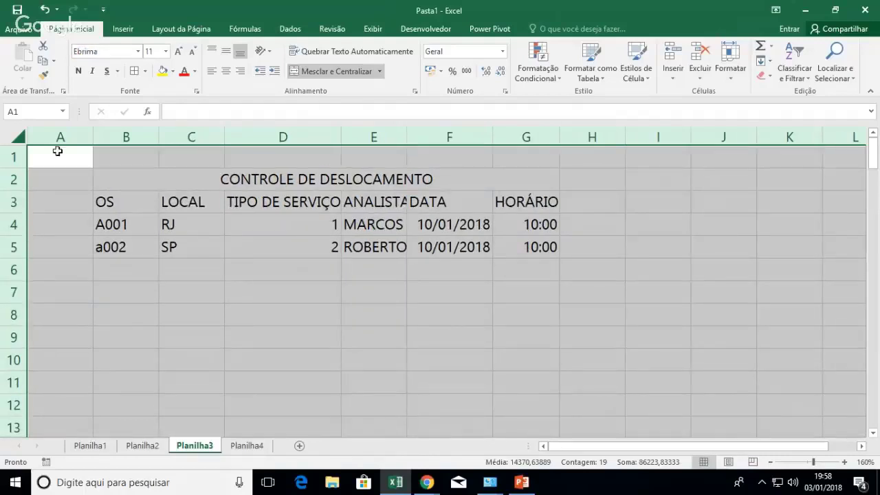
- Correct the OS code in B5 to A002 with a capital letter
{"action": "left_click", "coordinate": [107, 250]}
{"action": "double_click", "coordinate": [106, 249]}
{"action": "key", "text": "BackSpace"}
{"action": "type", "text": "A"}
{"action": "key", "text": "Return"}
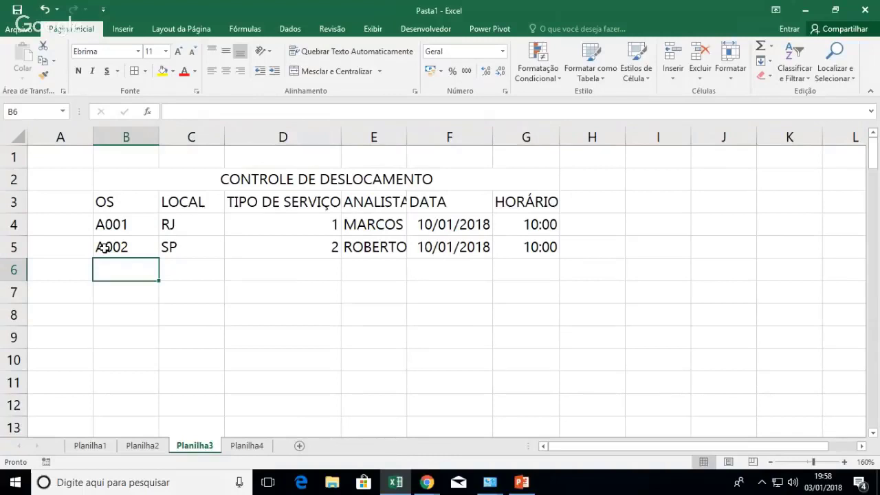
- Make the CONTROLE DE DESLOCAMENTO title bold and enlarge its font to size 14
{"action": "left_click", "coordinate": [245, 179]}
{"action": "left_click", "coordinate": [78, 70]}
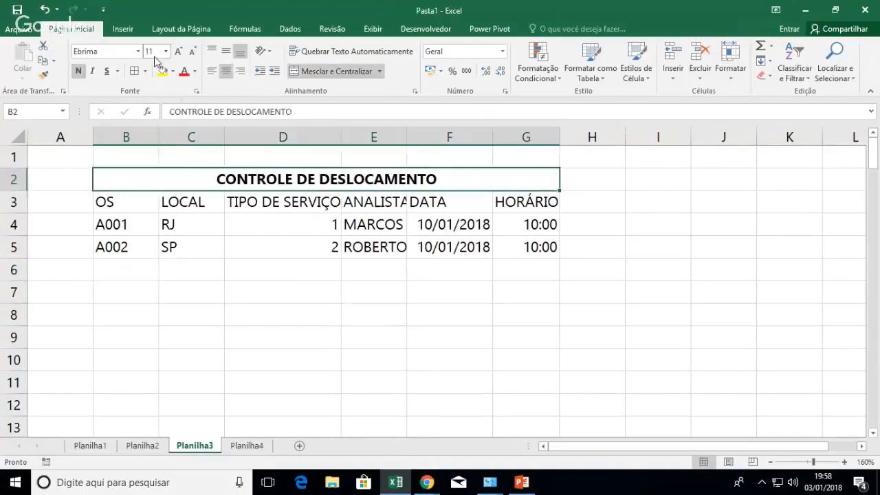
{"action": "left_click", "coordinate": [177, 52]}
{"action": "left_click", "coordinate": [178, 52]}
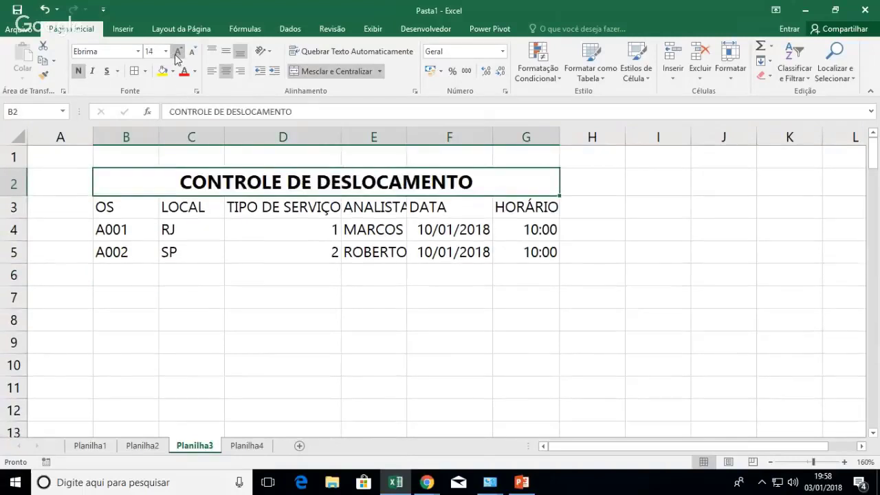
- Enlarge the CONTROLE DE DESLOCAMENTO title by one more font size and make header row 3 bold
{"action": "left_click", "coordinate": [178, 52]}
{"action": "left_click", "coordinate": [14, 214]}
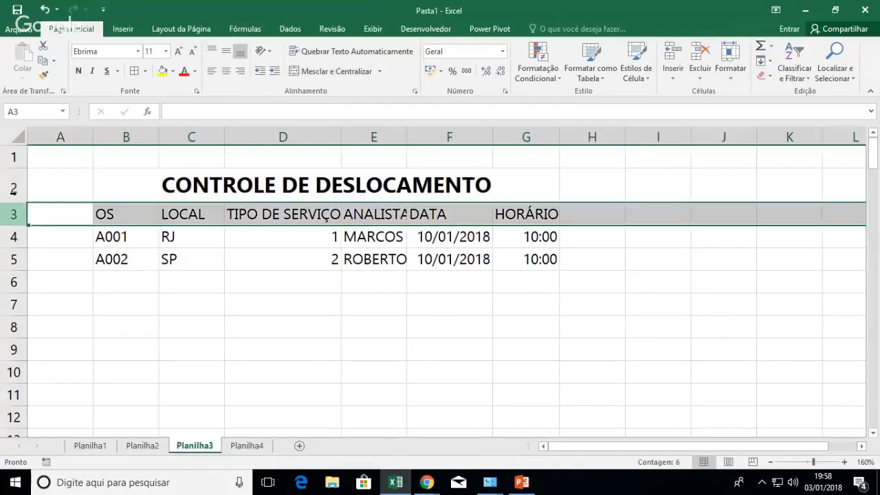
{"action": "left_click", "coordinate": [77, 73]}
- Auto-fit the widths of columns D to G to their contents
{"action": "left_click_drag", "start_coordinate": [321, 134], "coordinate": [558, 127]}
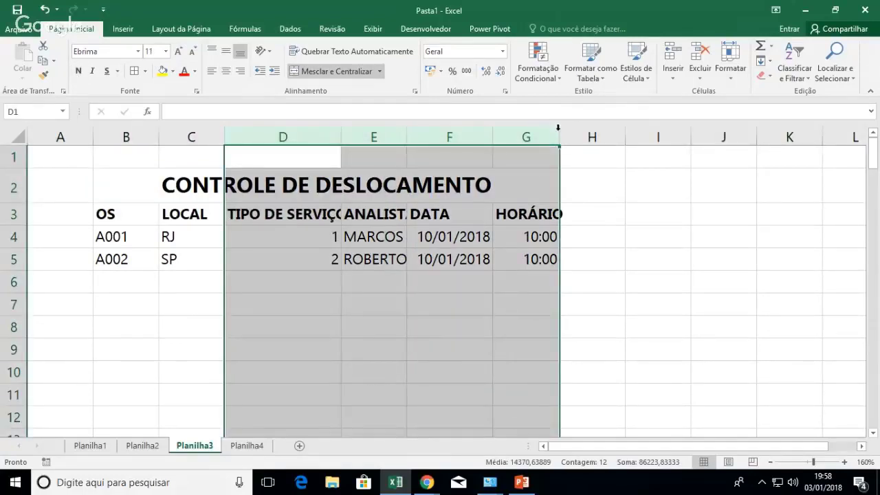
{"action": "double_click", "coordinate": [558, 129]}
{"action": "left_click", "coordinate": [649, 185]}
- Center the contents of columns B through G horizontally
{"action": "left_click_drag", "start_coordinate": [406, 135], "coordinate": [591, 130]}
{"action": "left_click", "coordinate": [226, 71]}
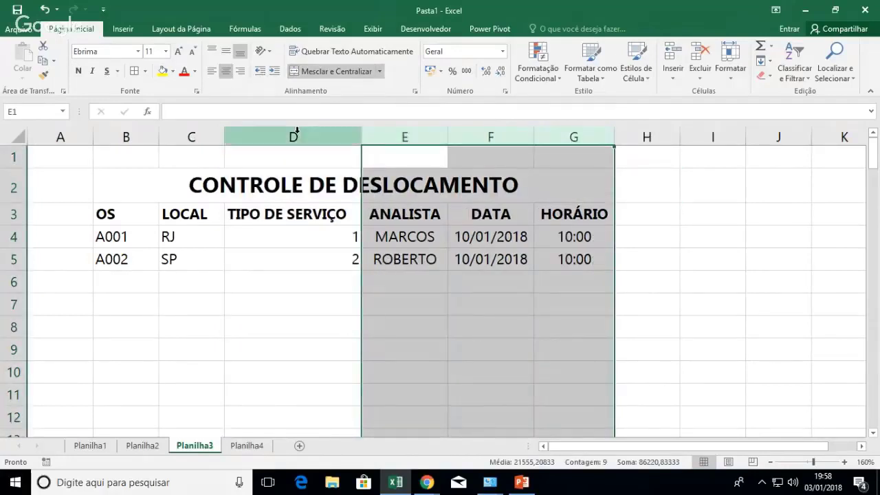
{"action": "left_click", "coordinate": [297, 134]}
{"action": "left_click", "coordinate": [226, 71]}
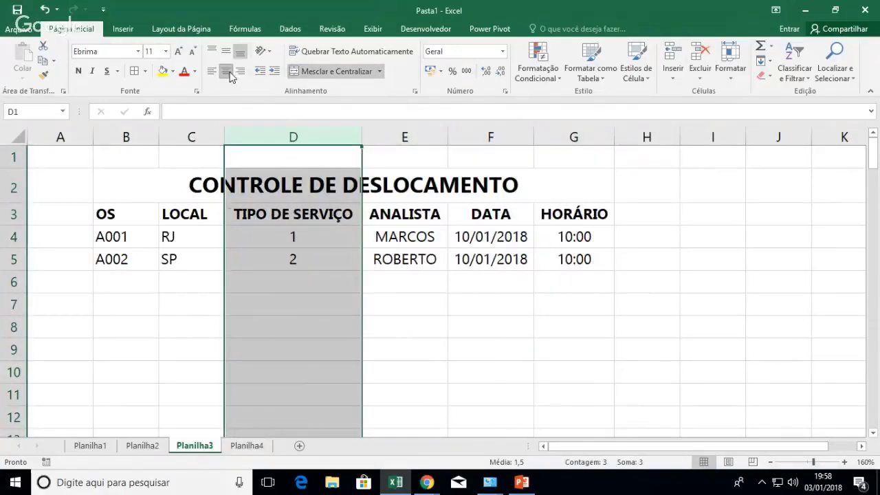
{"action": "left_click", "coordinate": [191, 136]}
{"action": "left_click", "coordinate": [226, 71]}
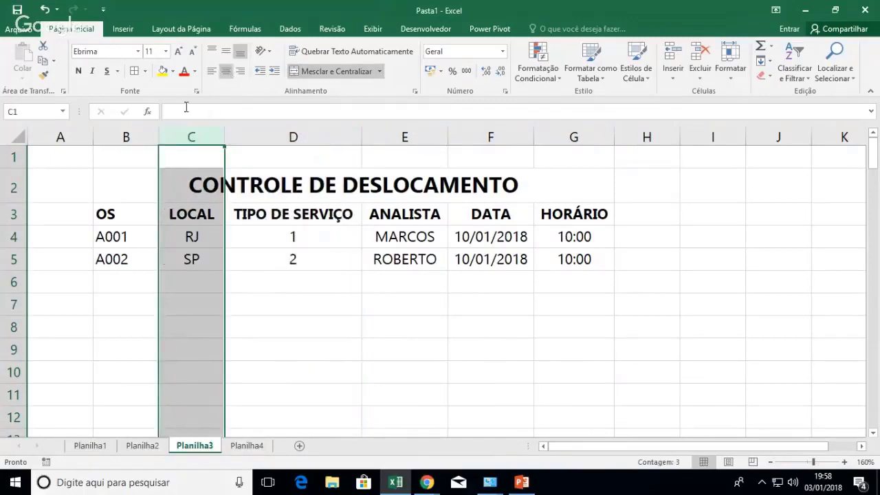
{"action": "left_click", "coordinate": [126, 137]}
{"action": "left_click", "coordinate": [225, 70]}
- Format B3:G5 as a table with headers, using a light gray table style with borders
{"action": "left_click_drag", "start_coordinate": [145, 217], "coordinate": [540, 253]}
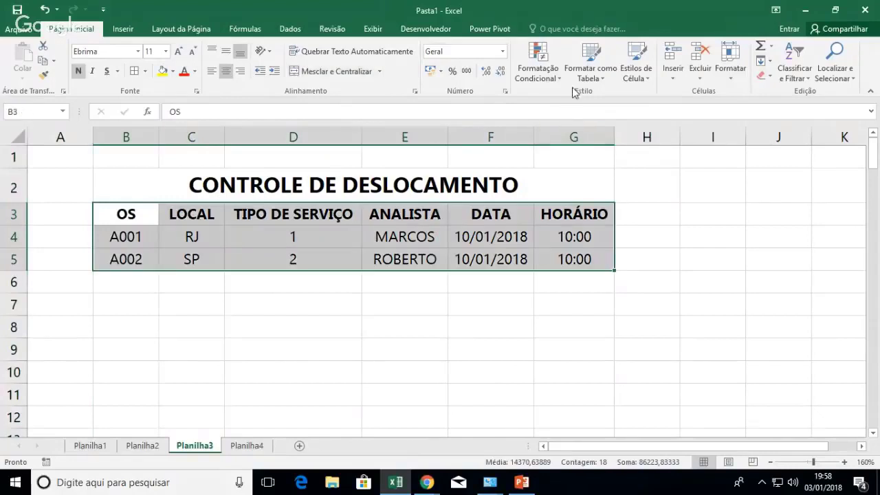
{"action": "left_click", "coordinate": [591, 73]}
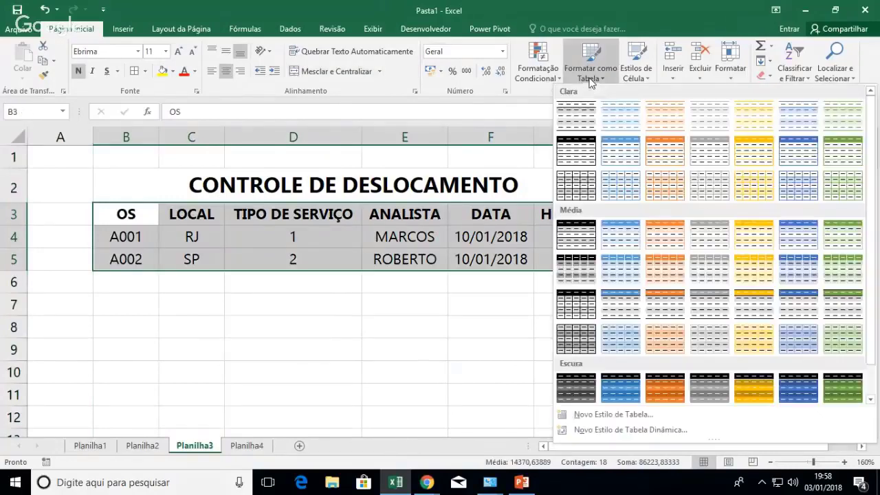
{"action": "left_click", "coordinate": [705, 183]}
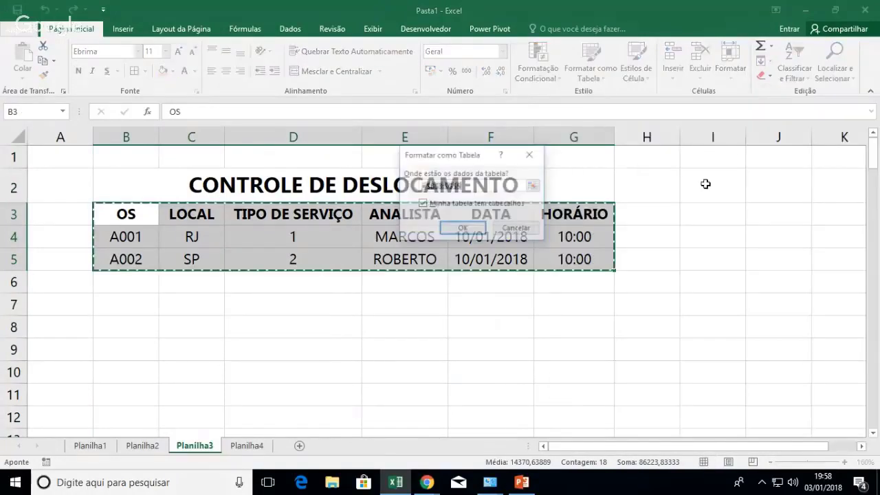
{"action": "left_click", "coordinate": [460, 230]}
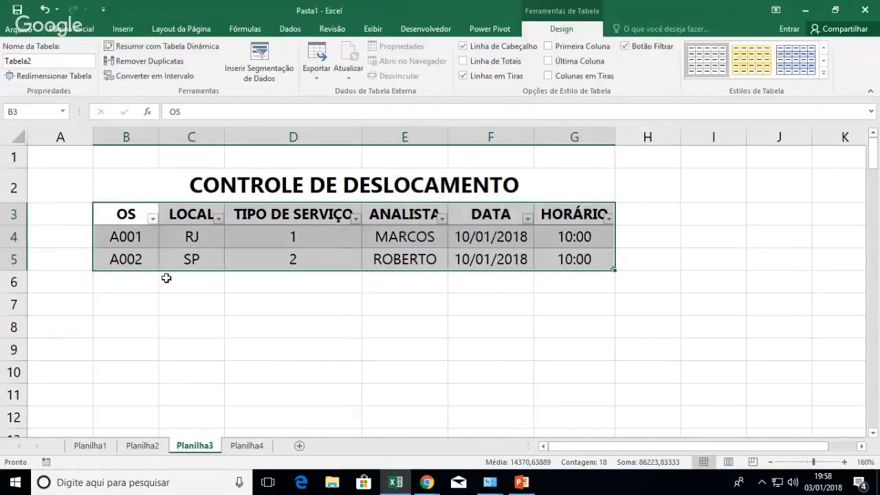
- Add a new table row below A002 by entering OS code A003 in B6
{"action": "left_click", "coordinate": [158, 281]}
{"action": "type", "text": "a002"}
{"action": "key", "text": "BackSpace"}
{"action": "key", "text": "BackSpace"}
{"action": "key", "text": "BackSpace"}
{"action": "key", "text": "BackSpace"}
{"action": "type", "text": "A003"}
{"action": "key", "text": "Tab"}
{"action": "key", "text": "Down"}
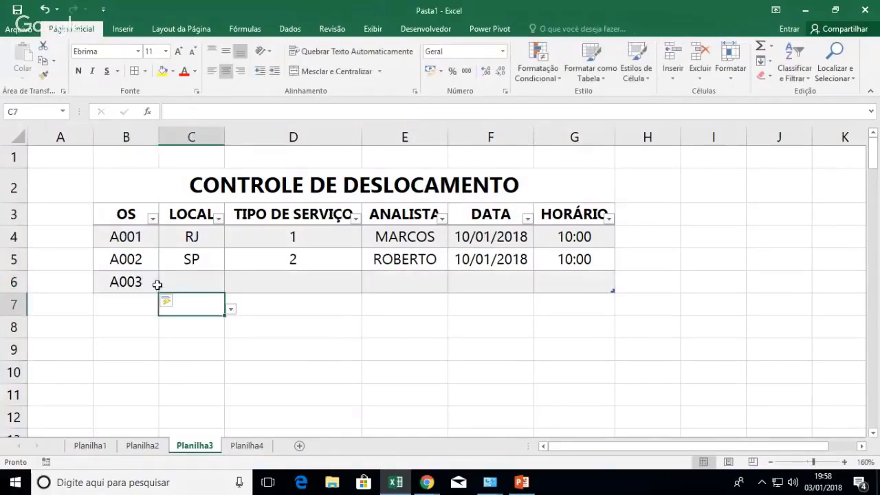
{"action": "key", "text": "Up"}
- For A003, choose MG as the location, 3 as the service type and the fourth listed analyst from the drop-down lists
{"action": "left_click", "coordinate": [230, 289]}
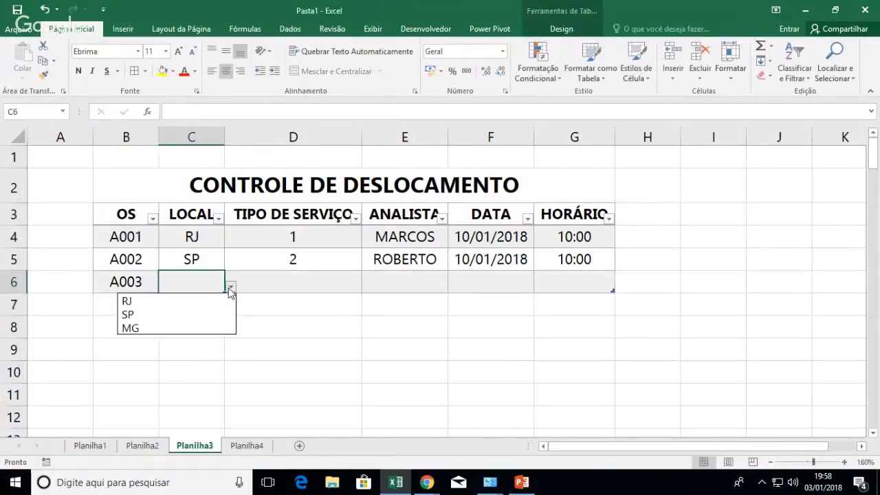
{"action": "left_click", "coordinate": [181, 329]}
{"action": "left_click", "coordinate": [310, 279]}
{"action": "left_click", "coordinate": [367, 287]}
{"action": "left_click", "coordinate": [320, 327]}
{"action": "left_click", "coordinate": [432, 284]}
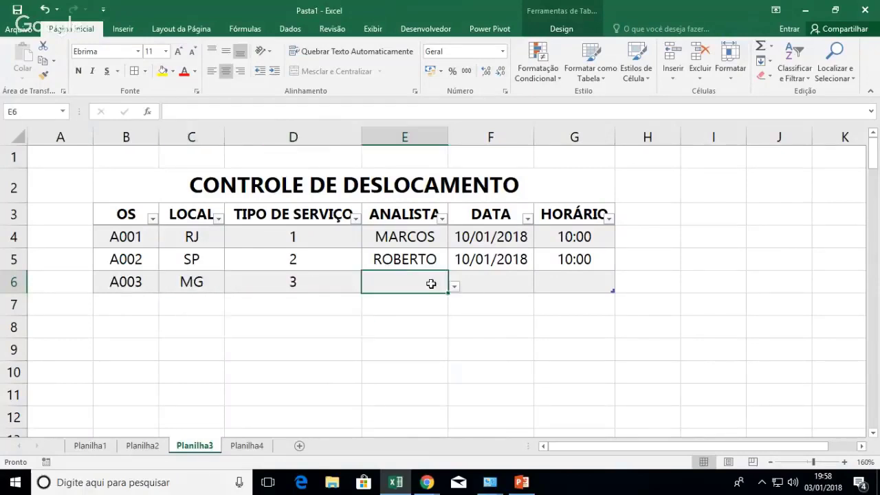
{"action": "left_click", "coordinate": [454, 286]}
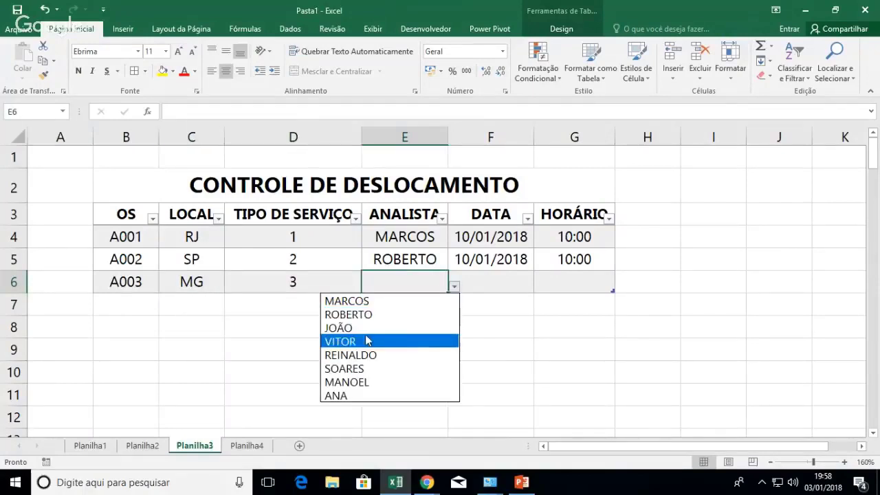
{"action": "left_click", "coordinate": [366, 341]}
- Enter the date 11/01/18 in F6 and the time 08:30 in G6 for order A003
{"action": "left_click", "coordinate": [482, 289]}
{"action": "type", "text": "1"}
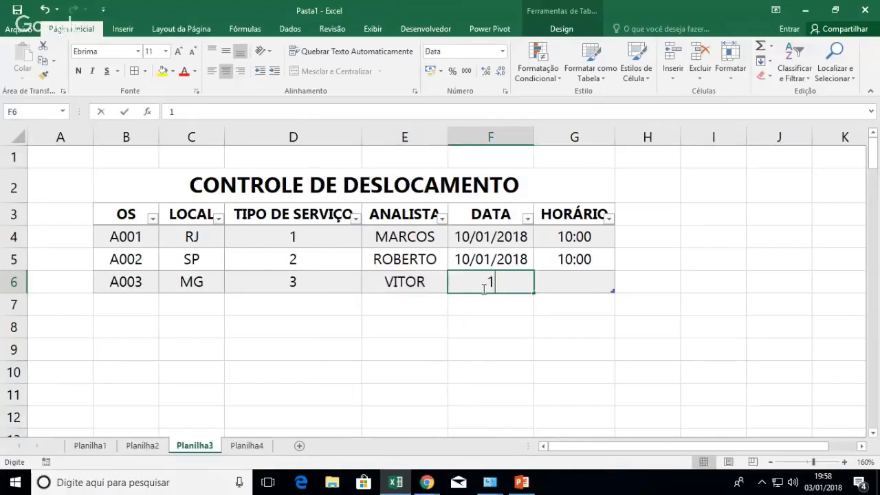
{"action": "type", "text": "1/01/18"}
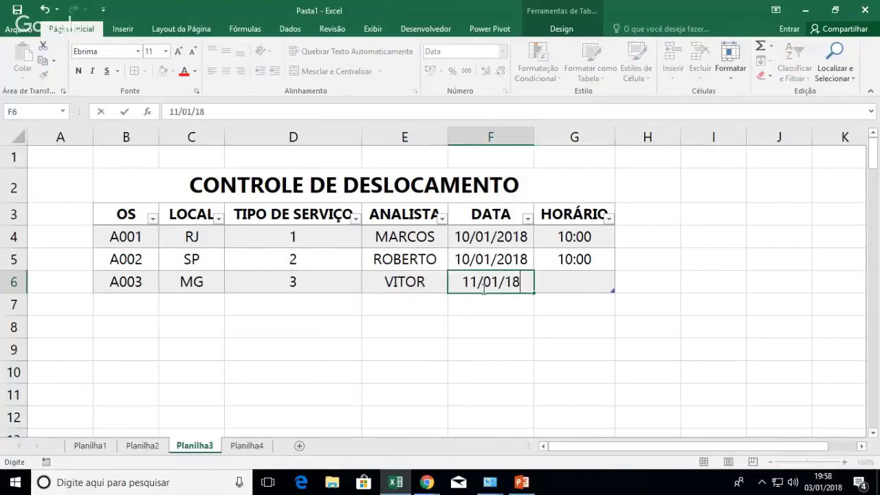
{"action": "key", "text": "Return"}
{"action": "key", "text": "Up"}
{"action": "key", "text": "Right"}
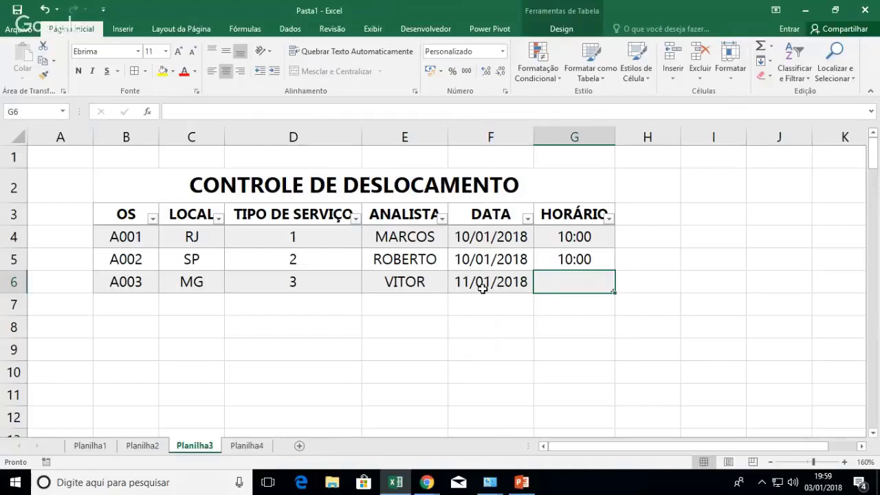
{"action": "type", "text": "08:30"}
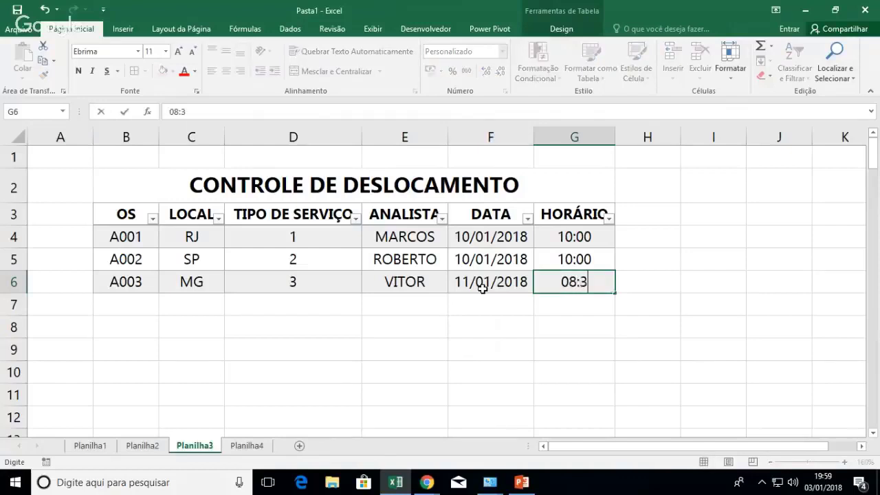
{"action": "key", "text": "Return"}
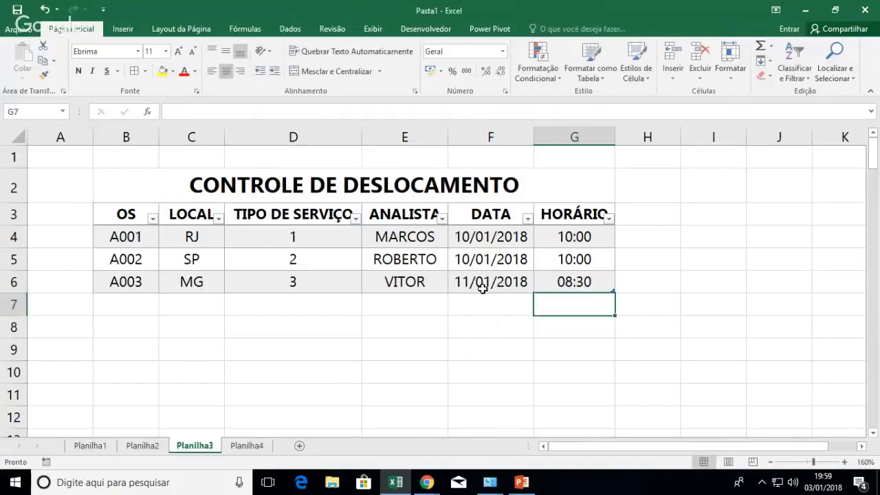
- Hide the gridlines on the CONTROLE DE DESLOCAMENTO sheet
{"action": "left_click", "coordinate": [373, 28]}
{"action": "left_click", "coordinate": [259, 73]}
{"action": "left_click", "coordinate": [463, 177]}
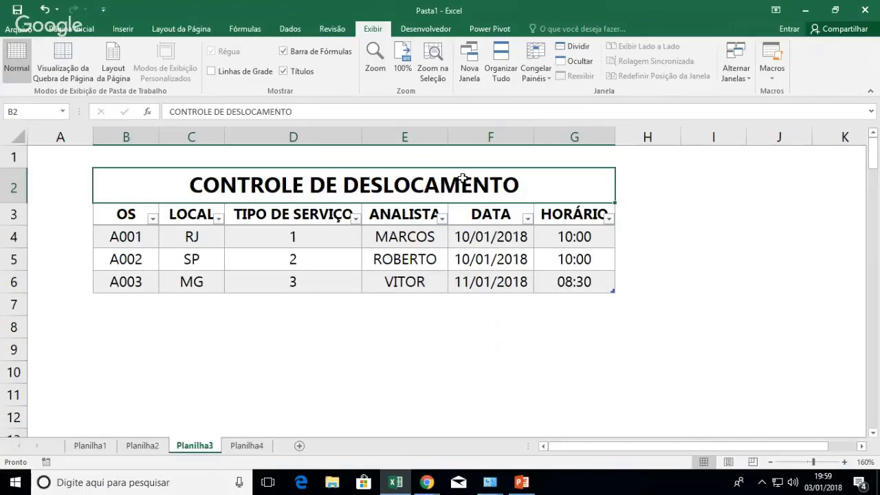
- Review the source lists on Planilha4 and the analyst assignments in the table on Planilha3
{"action": "left_click", "coordinate": [240, 445]}
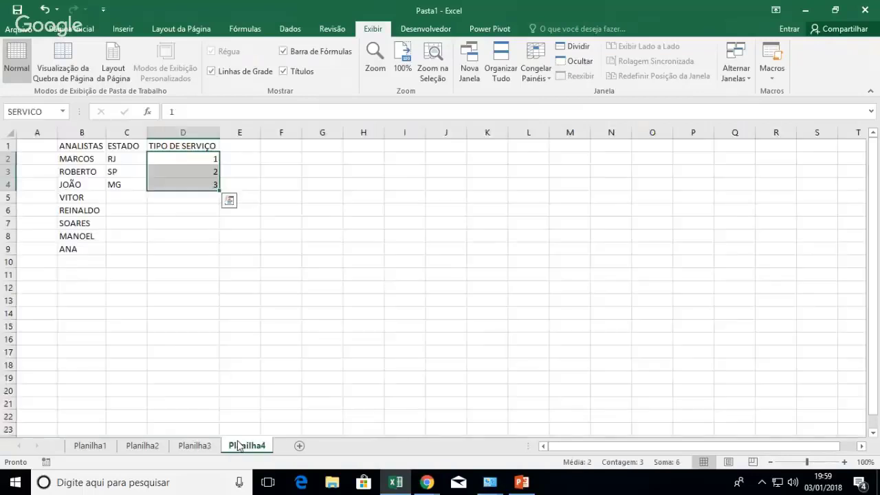
{"action": "left_click", "coordinate": [195, 446]}
{"action": "left_click", "coordinate": [413, 236]}
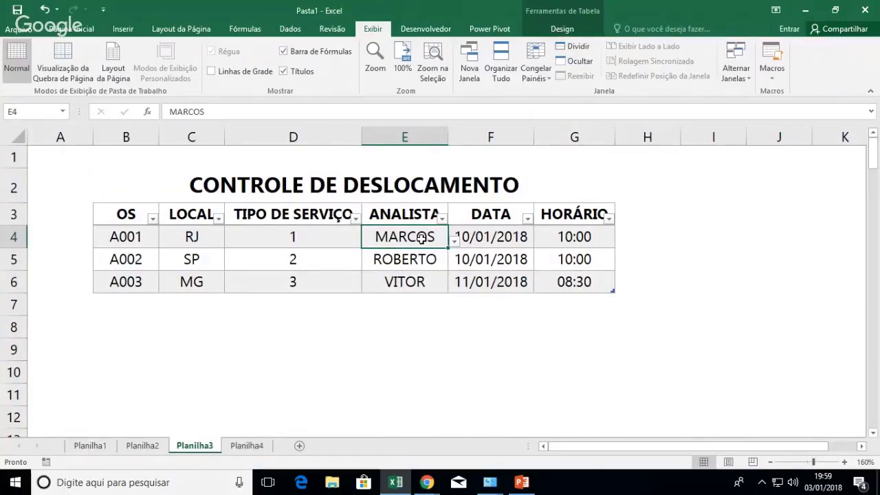
{"action": "left_click_drag", "start_coordinate": [324, 230], "coordinate": [509, 236]}
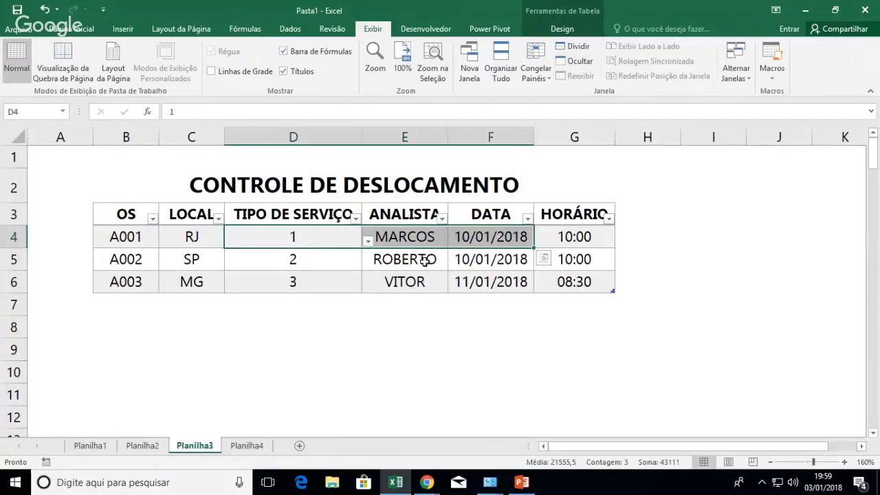
{"action": "left_click", "coordinate": [379, 261]}
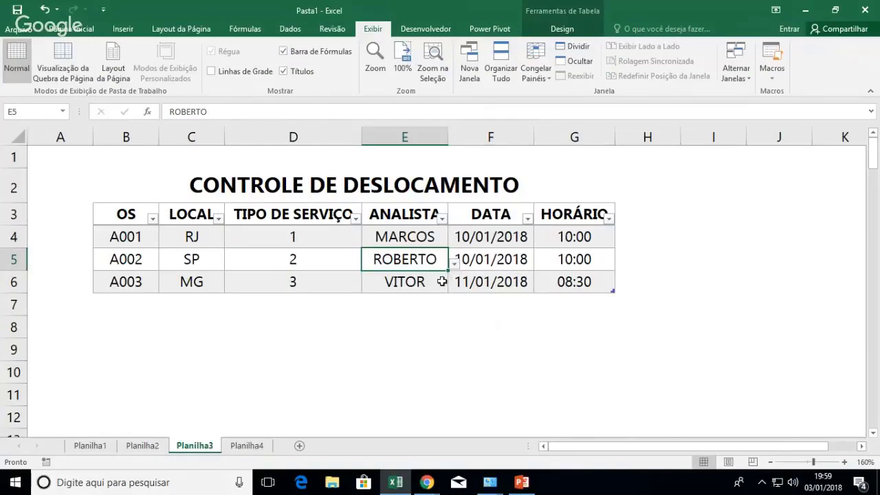
{"action": "left_click", "coordinate": [439, 282]}
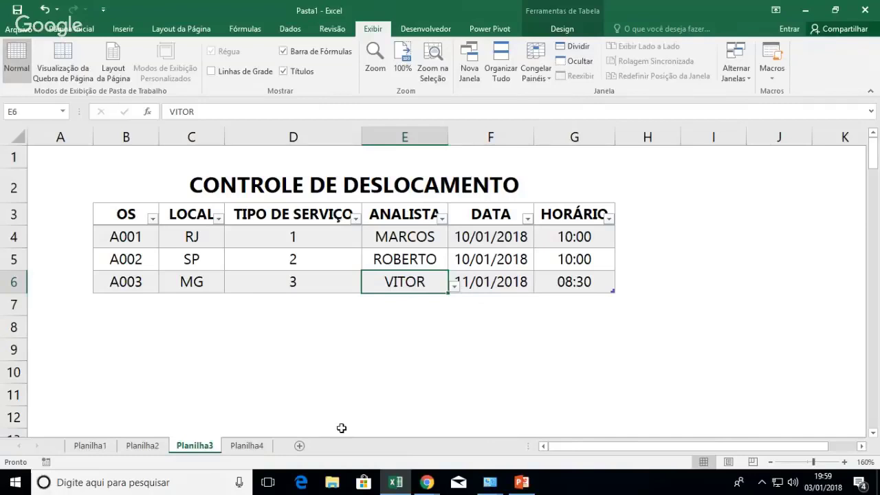
- Switch to the PowerPoint presentation and advance to the Vaga – Gestor de Atendimento slide to read the next task
{"action": "left_click", "coordinate": [522, 482]}
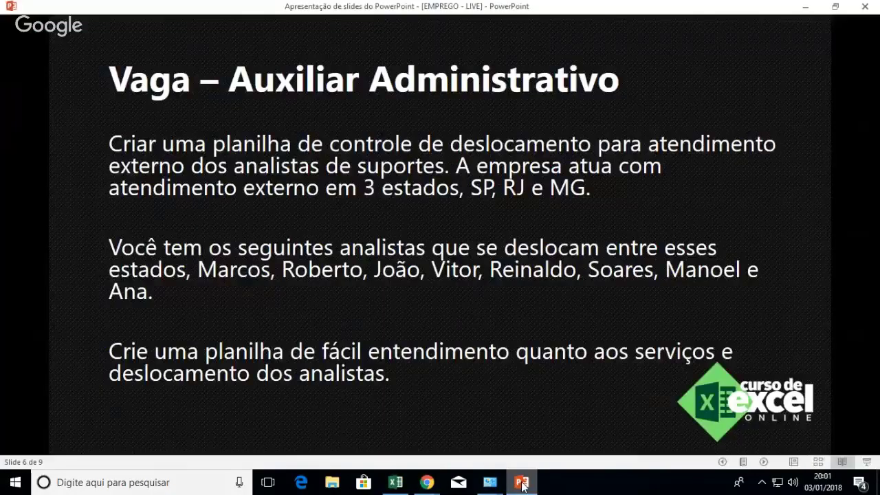
{"action": "left_click", "coordinate": [764, 462]}
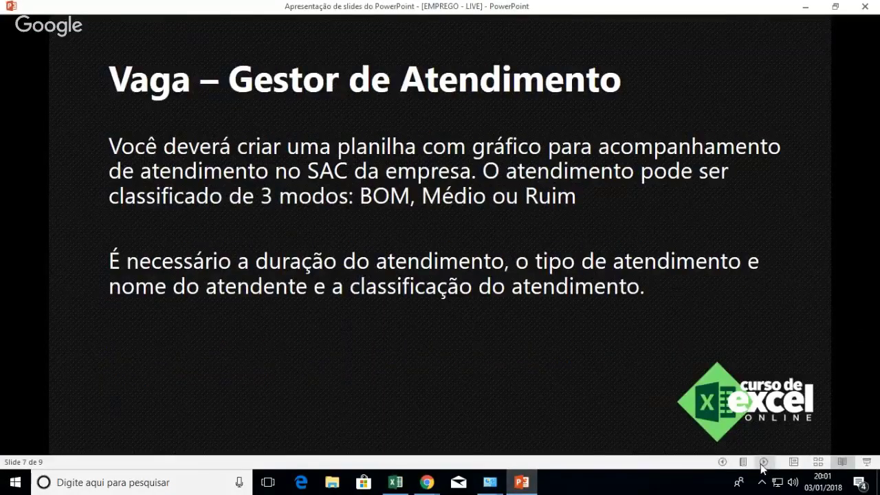
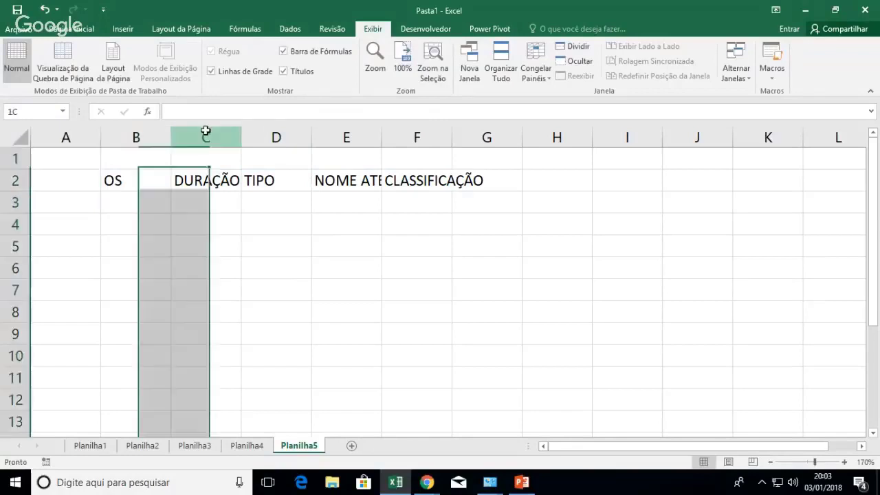
- Insert a new column before DURAÇÃO on Planilha5 and enter the header CLIENTE in C2
{"action": "right_click", "coordinate": [205, 135]}
{"action": "left_click", "coordinate": [232, 219]}
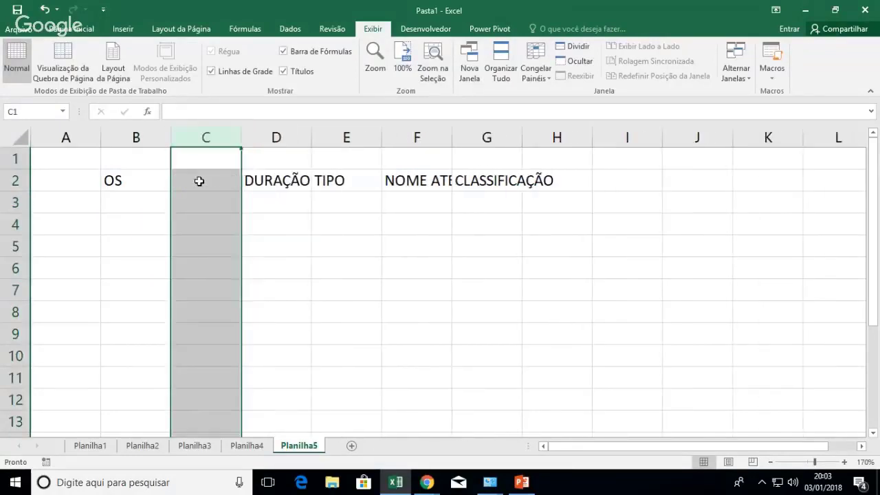
{"action": "key", "text": "Down"}
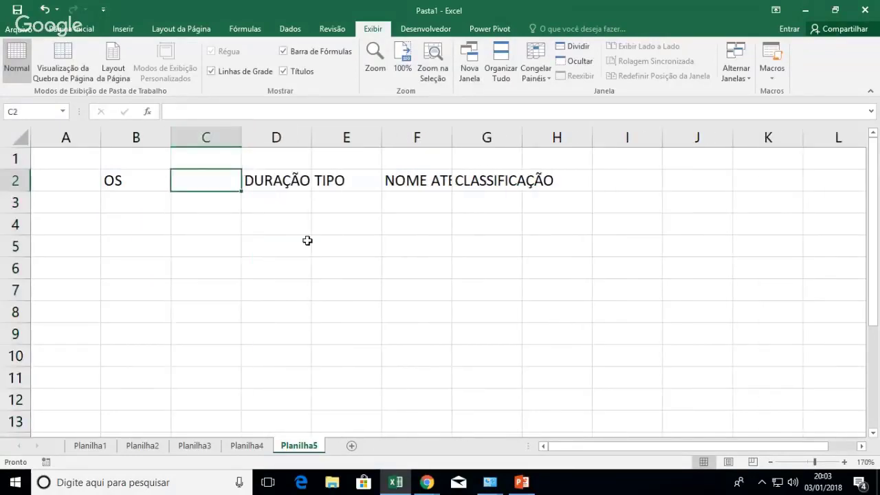
{"action": "type", "text": "NOME"}
{"action": "key", "text": "BackSpace"}
{"action": "key", "text": "BackSpace"}
{"action": "key", "text": "BackSpace"}
{"action": "key", "text": "BackSpace"}
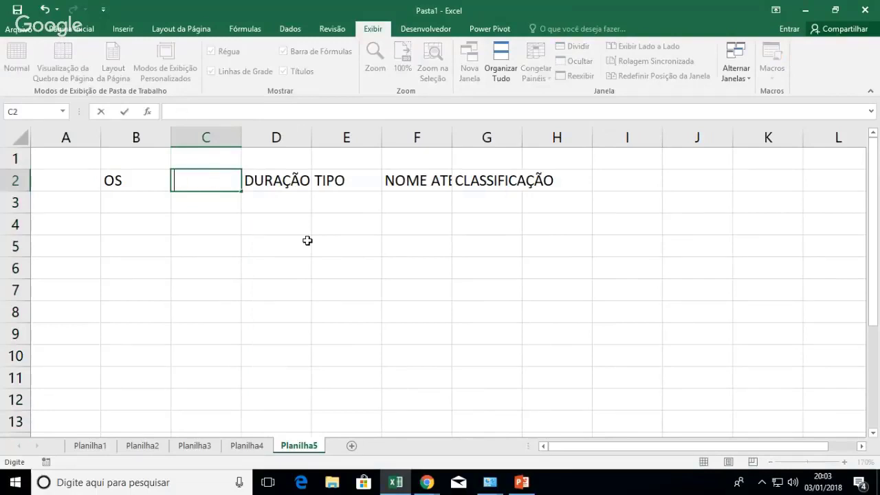
{"action": "type", "text": "CLIENTE"}
{"action": "key", "text": "Return"}
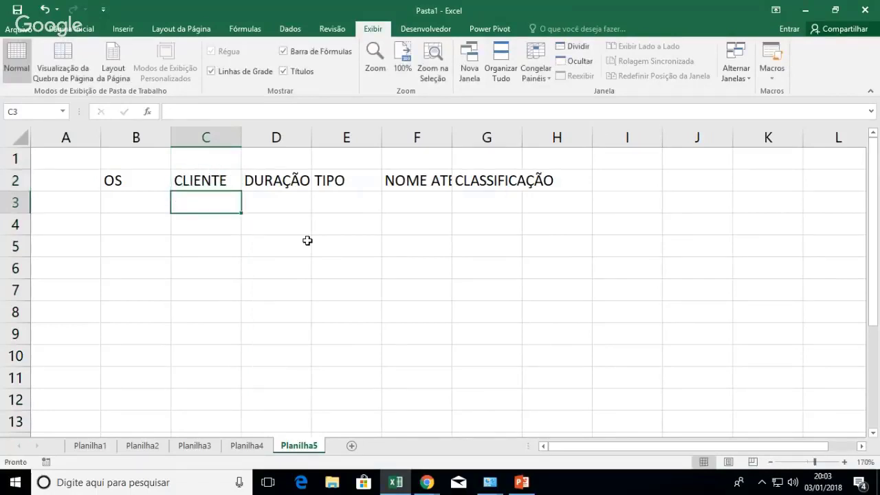
- Replace the DURAÇÃO header in D2 with ATENDENTE
{"action": "key", "text": "Up"}
{"action": "key", "text": "Right"}
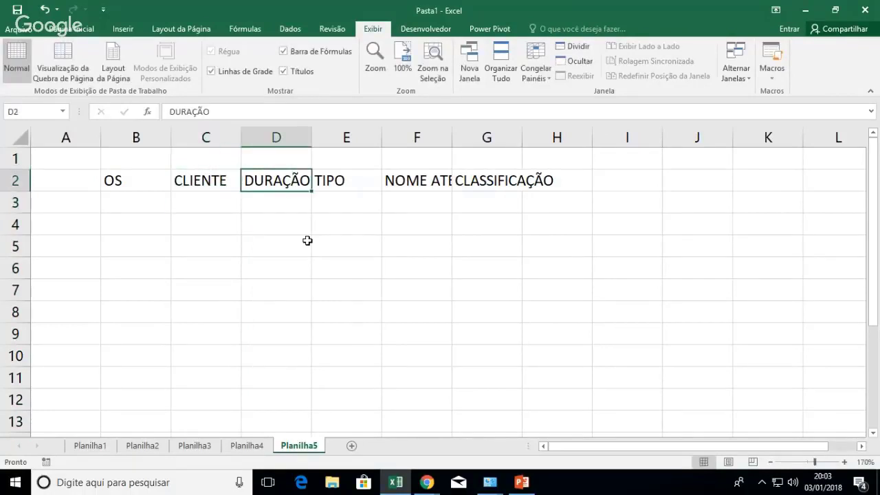
{"action": "type", "text": "N"}
{"action": "key", "text": "BackSpace"}
{"action": "type", "text": "ATEND"}
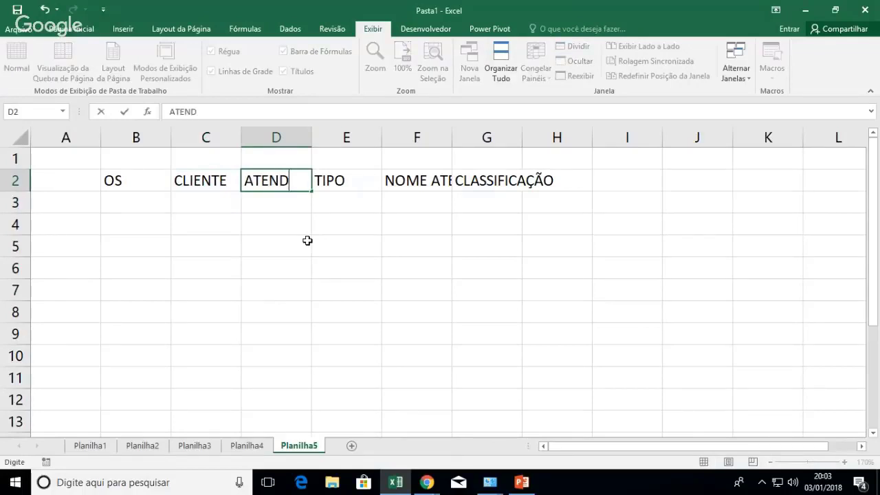
{"action": "type", "text": "ENTE"}
{"action": "key", "text": "Tab"}
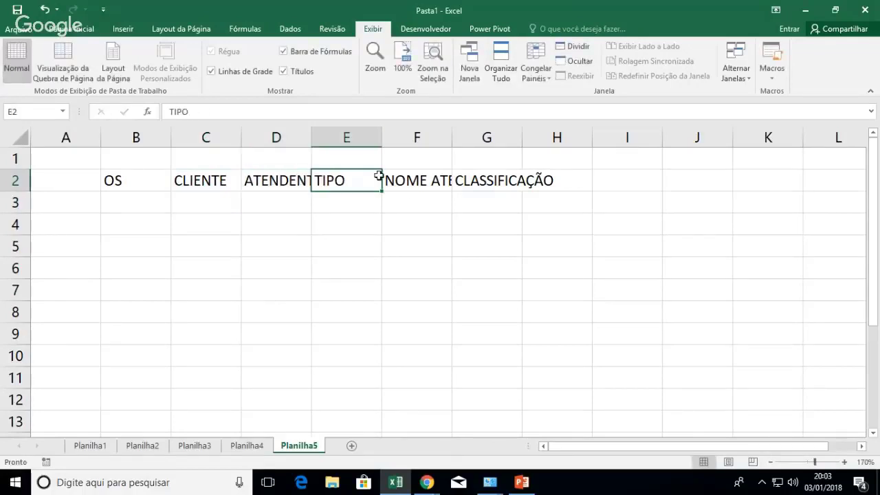
{"action": "left_click", "coordinate": [406, 188]}
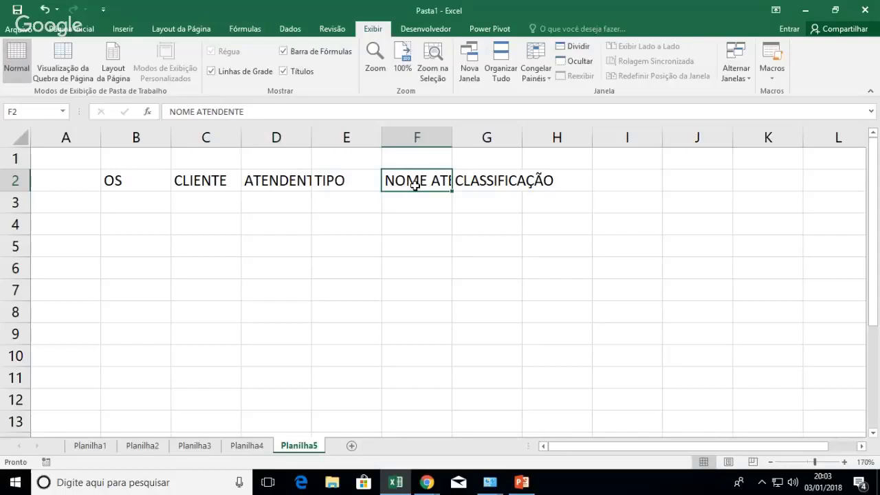
- Clear the NOME ATENDENTE header from F2 and autofit column D to its contents
{"action": "key", "text": "Delete"}
{"action": "key", "text": "Left"}
{"action": "key", "text": "Left"}
{"action": "key", "text": "Right"}
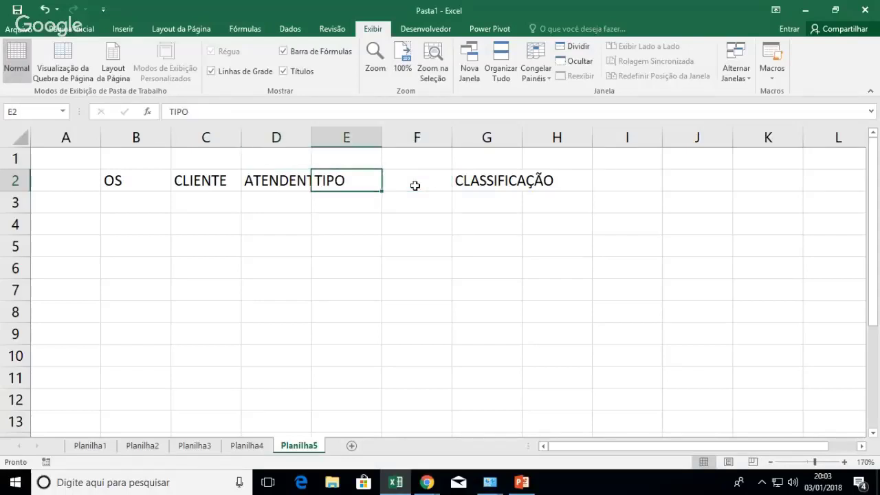
{"action": "double_click", "coordinate": [313, 141]}
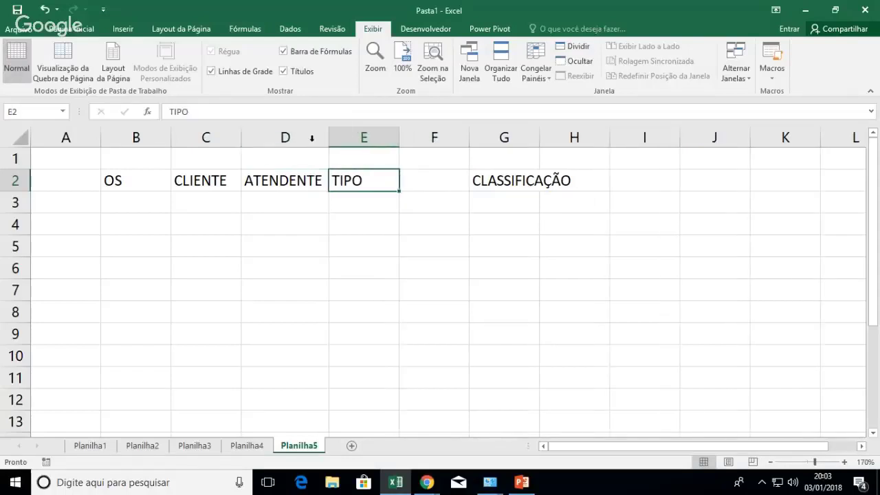
- Enter the header CLASSIFICAÇÃO in F2 and clear the duplicate header from G2
{"action": "left_click", "coordinate": [496, 178]}
{"action": "key", "text": "Left"}
{"action": "type", "text": "C"}
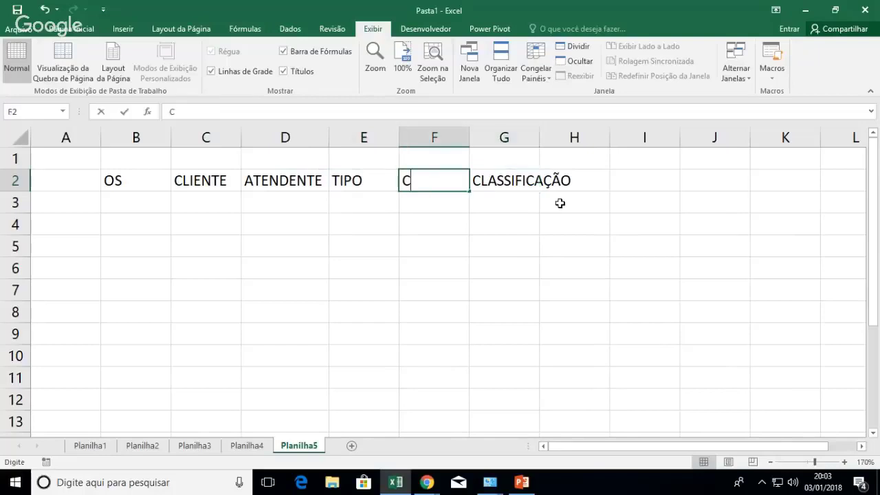
{"action": "type", "text": "LASSIFICAÇÃO"}
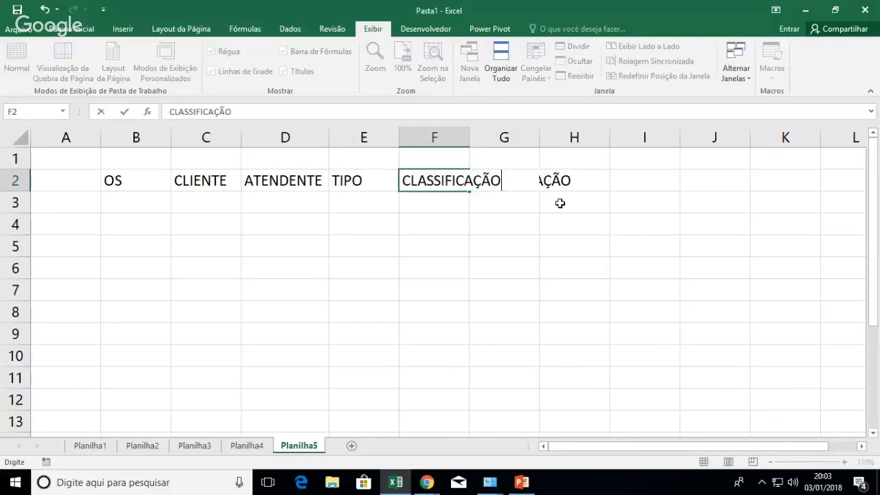
{"action": "key", "text": "Return"}
{"action": "left_click", "coordinate": [532, 181]}
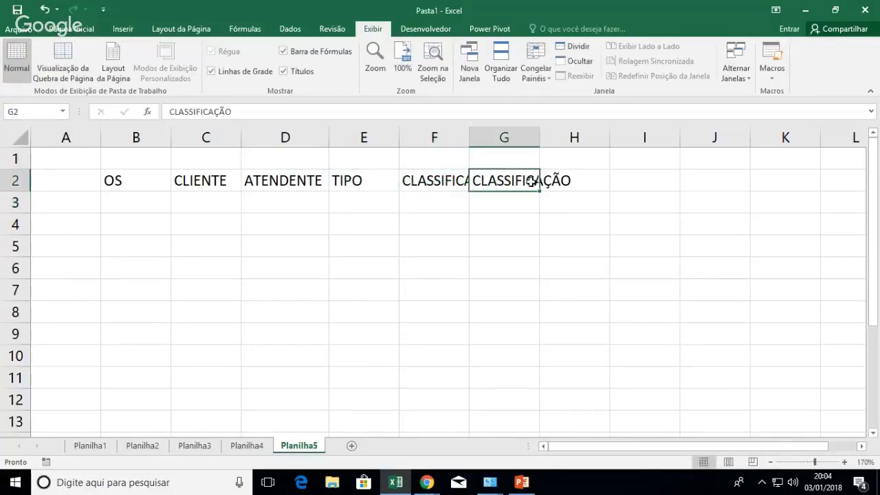
{"action": "key", "text": "Delete"}
- Replace the TIPO header in E2 with DURAÇÃO
{"action": "key", "text": "Left"}
{"action": "key", "text": "Left"}
{"action": "key", "text": "Left"}
{"action": "key", "text": "Left"}
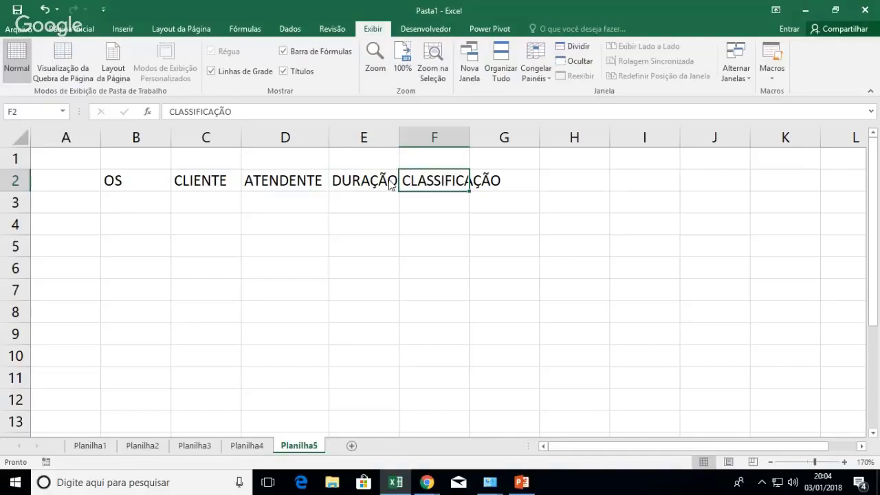
- Insert a new column before CLASSIFICAÇÃO and enter the header TIPO in F2
{"action": "right_click", "coordinate": [444, 141]}
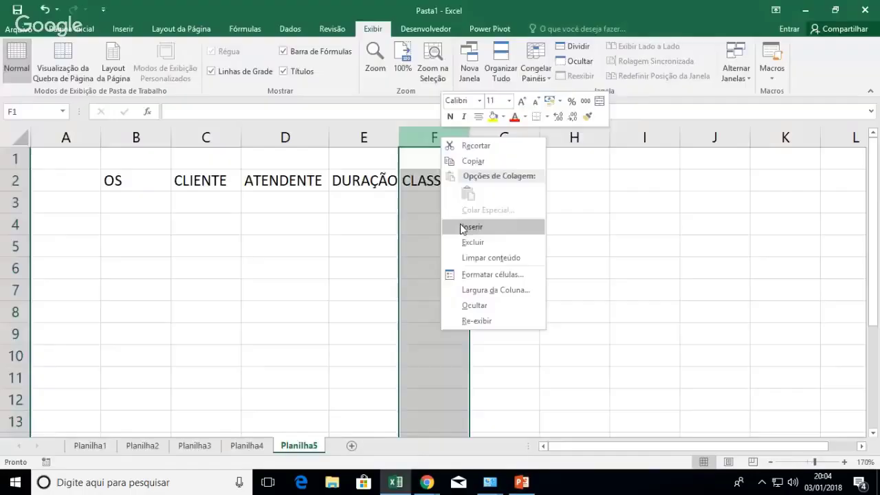
{"action": "left_click", "coordinate": [472, 227]}
{"action": "left_click", "coordinate": [424, 184]}
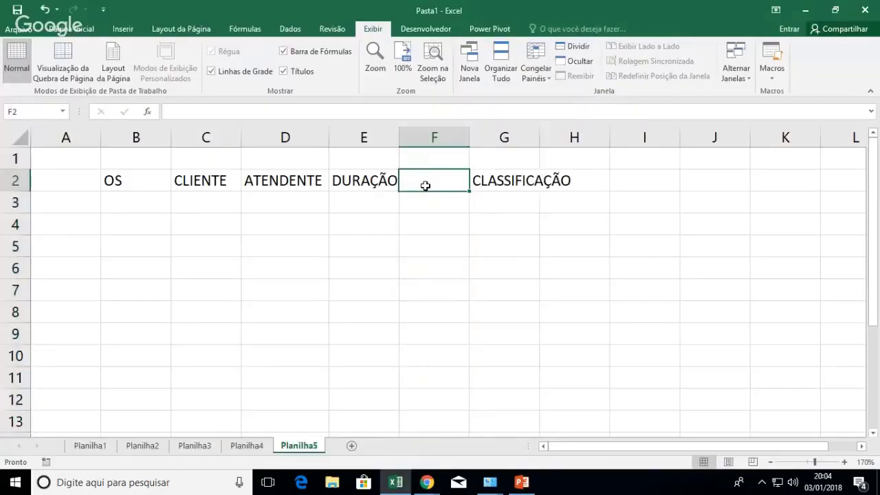
{"action": "double_click", "coordinate": [427, 186]}
{"action": "type", "text": "TIPO"}
{"action": "key", "text": "Return"}
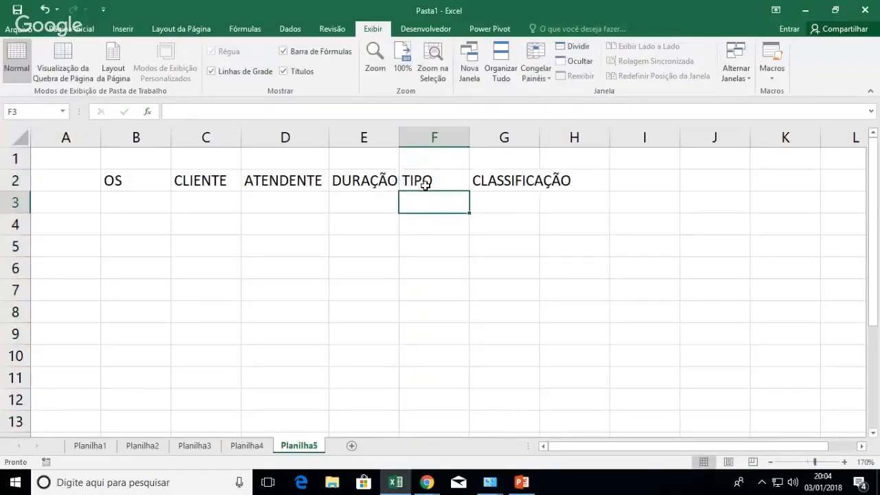
- Start the first record in row 3 with OS A001, the client's name and the attendant's name
{"action": "key", "text": "Left"}
{"action": "key", "text": "Left"}
{"action": "key", "text": "Left"}
{"action": "key", "text": "Left"}
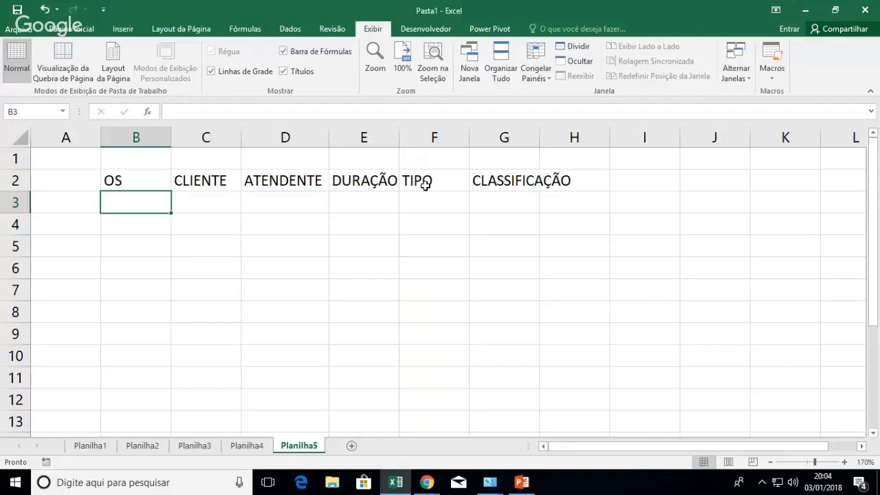
{"action": "type", "text": "A001"}
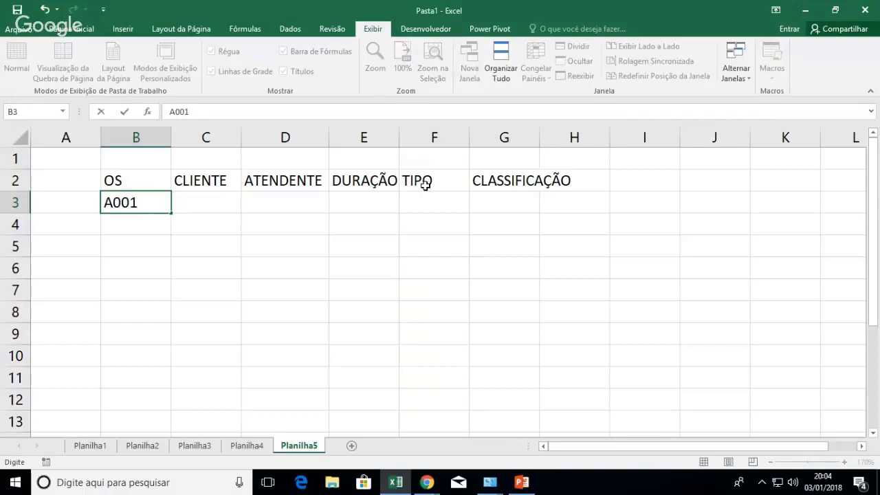
{"action": "key", "text": "Tab"}
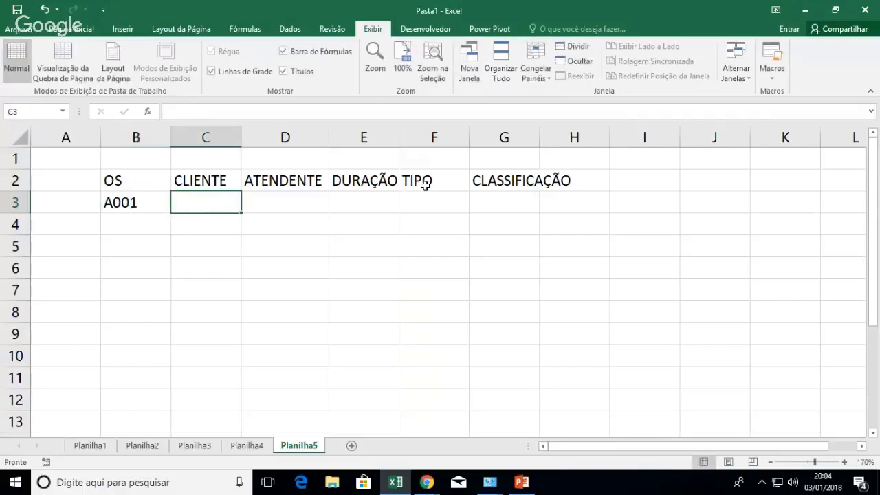
{"action": "type", "text": "ROBERTO"}
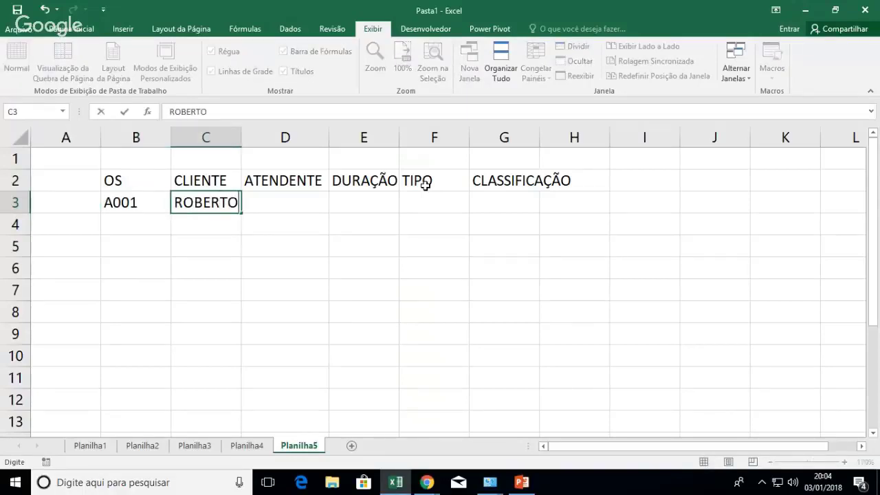
{"action": "key", "text": "Tab"}
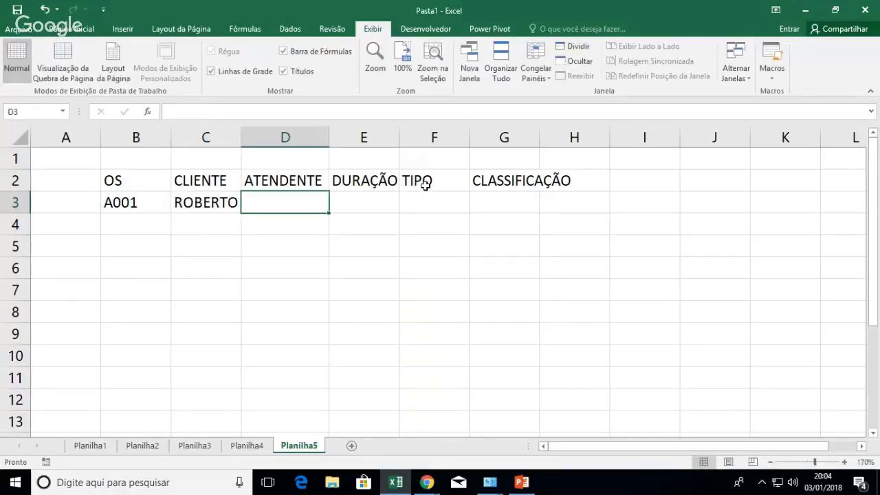
{"action": "type", "text": "ANA"}
{"action": "key", "text": "Tab"}
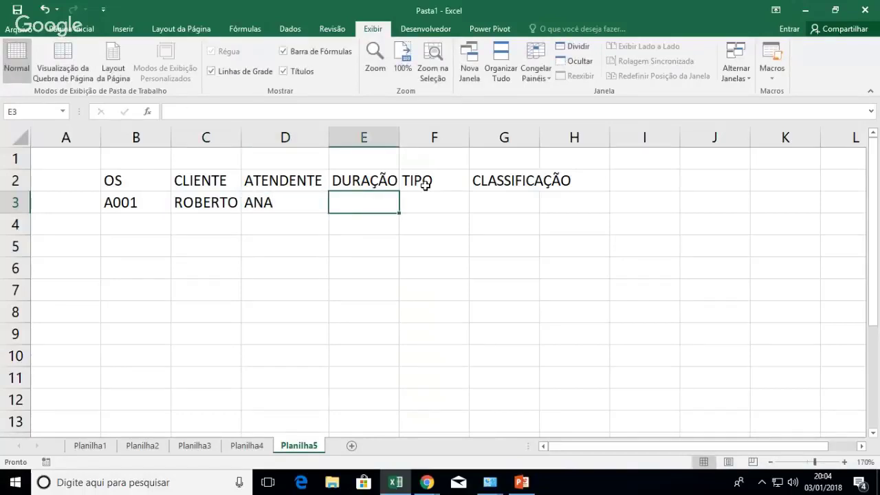
{"action": "type", "text": "50"}
{"action": "key", "text": "BackSpace"}
{"action": "key", "text": "BackSpace"}
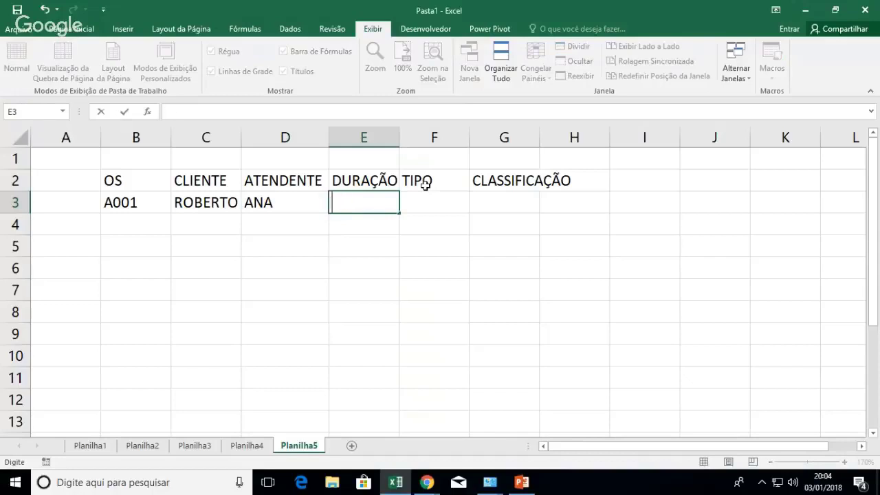
{"action": "type", "text": "10"}
{"action": "key", "text": "BackSpace"}
{"action": "key", "text": "BackSpace"}
{"action": "type", "text": "00:00"}
{"action": "key", "text": "BackSpace"}
{"action": "key", "text": "BackSpace"}
{"action": "type", "text": "10"}
{"action": "key", "text": "BackSpace"}
{"action": "key", "text": "BackSpace"}
{"action": "key", "text": "BackSpace"}
{"action": "key", "text": "BackSpace"}
{"action": "key", "text": "BackSpace"}
- Enter 10 as the duration in E3 and ABERTURA as the service type in F3
{"action": "type", "text": "10"}
{"action": "key", "text": "Return"}
{"action": "key", "text": "Up"}
{"action": "key", "text": "Right"}
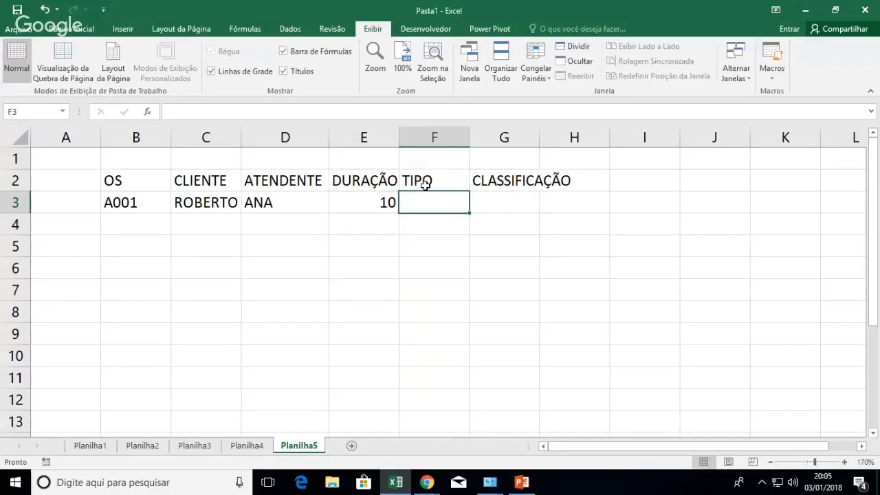
{"action": "type", "text": "ABERTURA"}
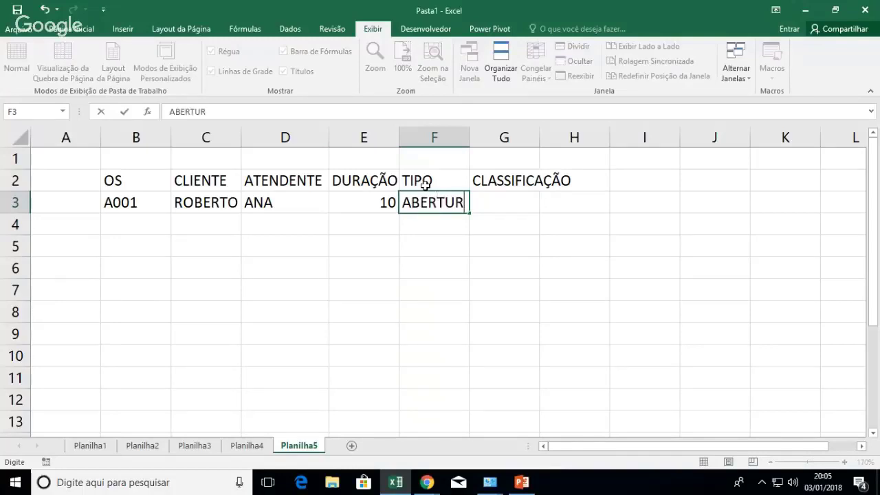
{"action": "key", "text": "Return"}
{"action": "key", "text": "Right"}
{"action": "key", "text": "Up"}
{"action": "key", "text": "Left"}
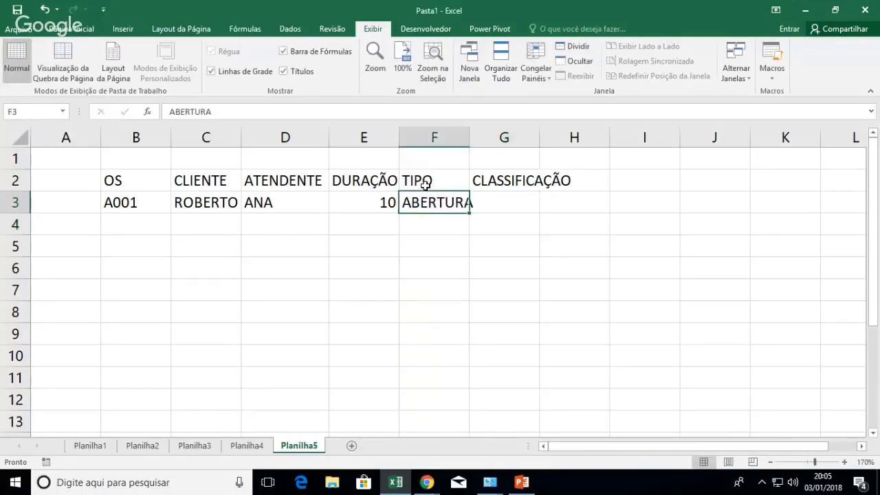
- Consult the PowerPoint task slide, and back in Excel add a validation list to G3 with the options BOM, MÉDIO and RUIM
{"action": "key", "text": "alt+Tab"}
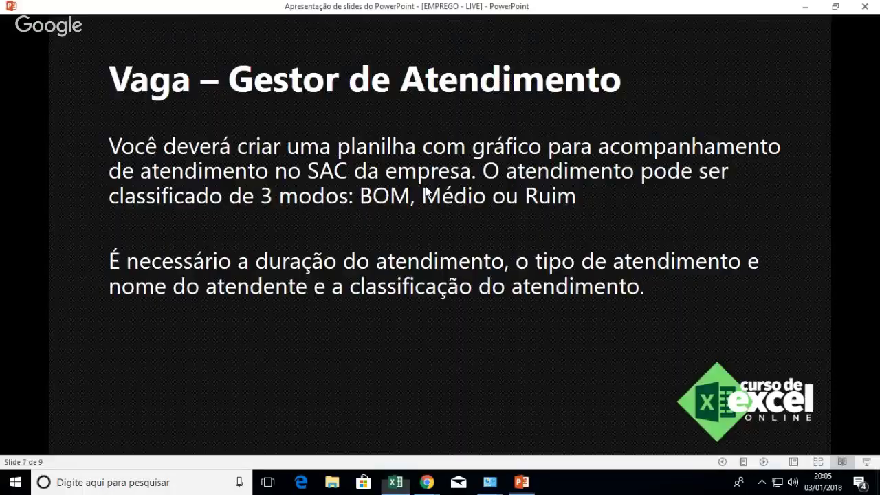
{"action": "key", "text": "alt+Tab"}
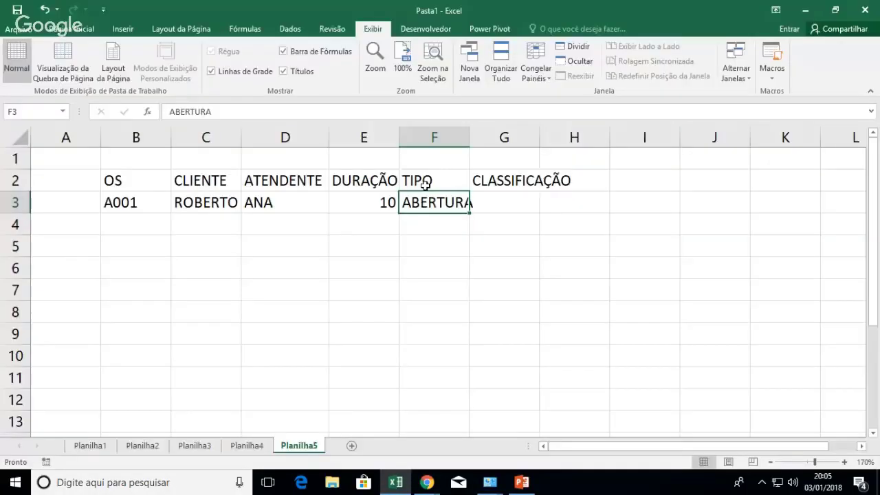
{"action": "key", "text": "Right"}
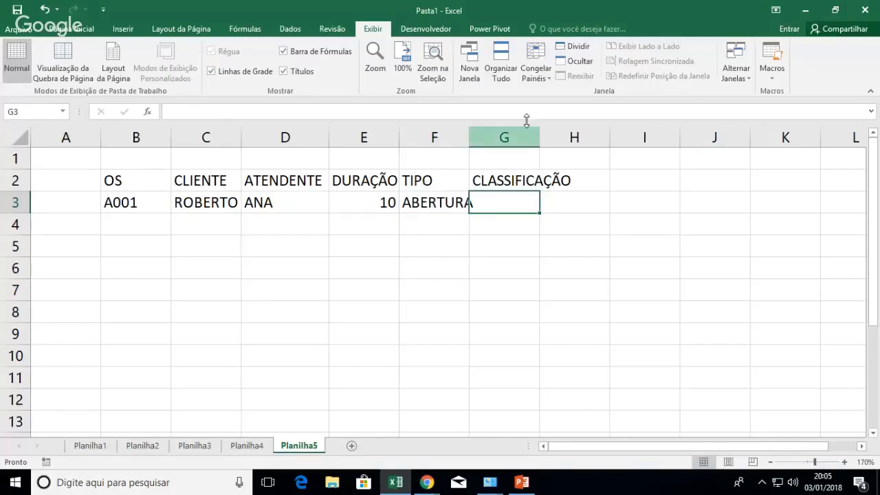
{"action": "left_click", "coordinate": [303, 34]}
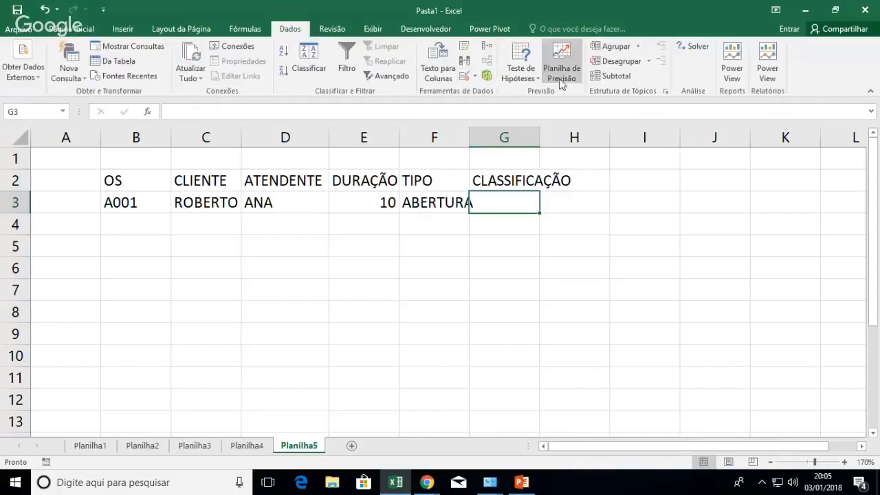
{"action": "left_click", "coordinate": [473, 78]}
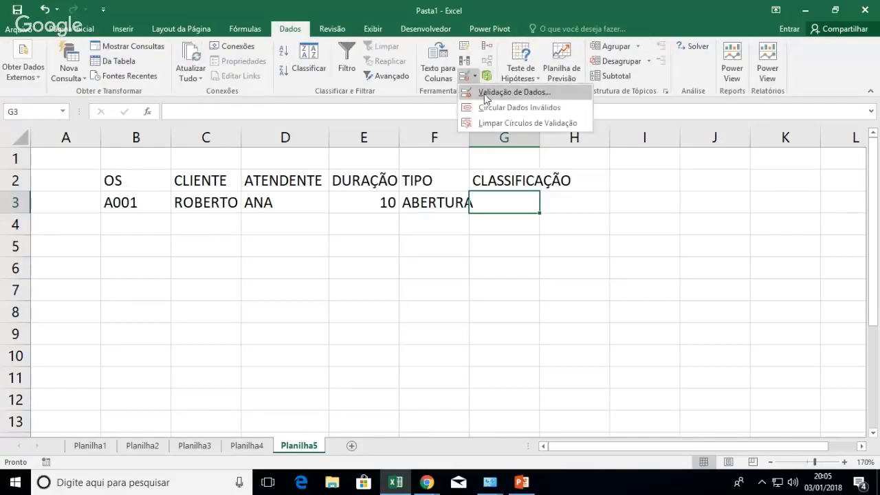
{"action": "left_click", "coordinate": [484, 94]}
{"action": "left_click", "coordinate": [444, 165]}
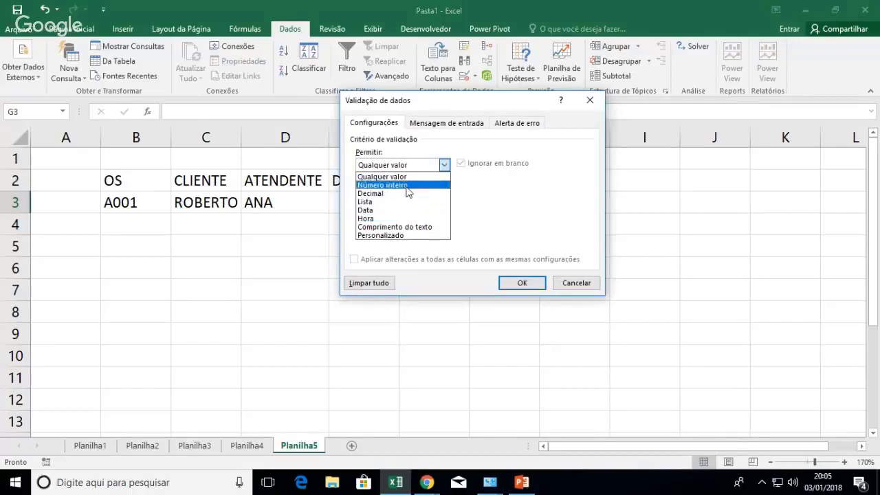
{"action": "left_click", "coordinate": [407, 202]}
{"action": "left_click", "coordinate": [422, 219]}
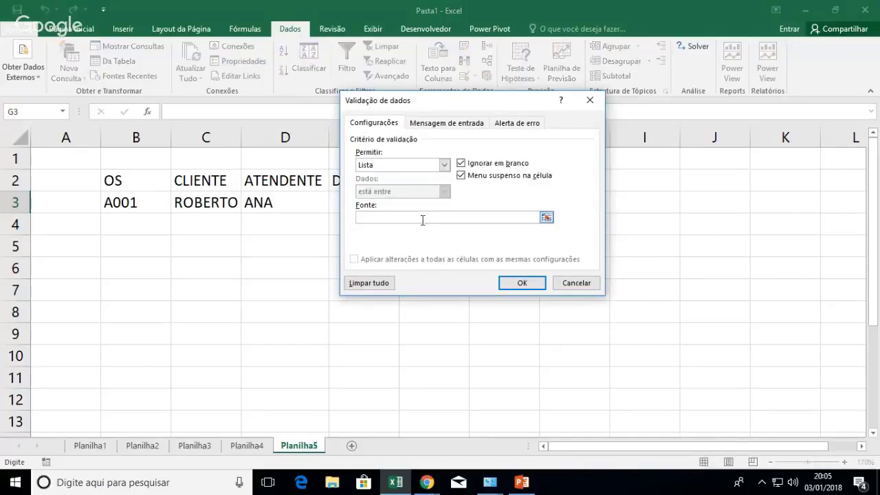
{"action": "type", "text": "BOM;MÉDIO;RUIM"}
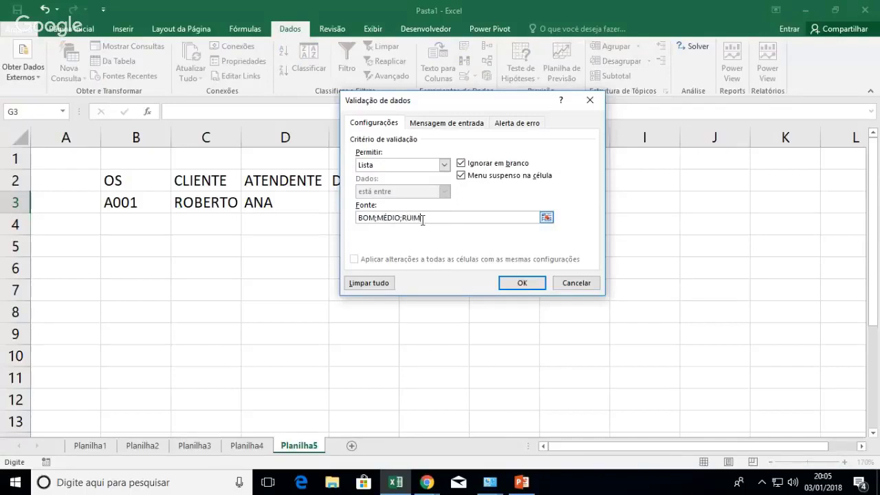
{"action": "left_click", "coordinate": [522, 284]}
- Test the BOM, MÉDIO and RUIM options in G3's drop-down list, finishing with RUIM selected
{"action": "left_click", "coordinate": [546, 206]}
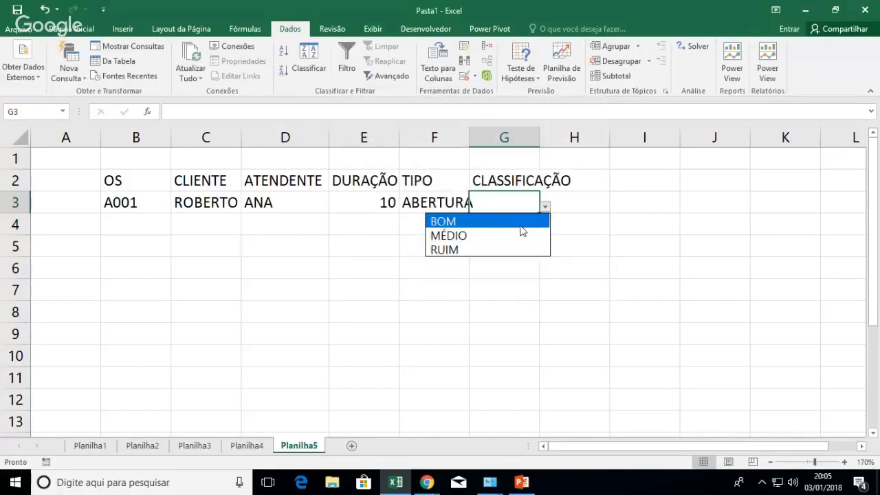
{"action": "left_click", "coordinate": [520, 226]}
{"action": "left_click", "coordinate": [546, 206]}
{"action": "left_click", "coordinate": [527, 236]}
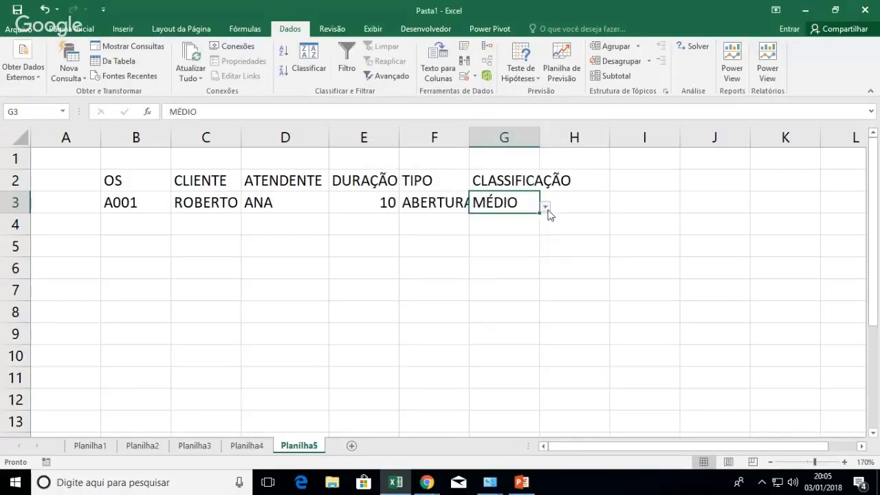
{"action": "left_click", "coordinate": [546, 207]}
{"action": "left_click", "coordinate": [523, 251]}
{"action": "left_click", "coordinate": [547, 207]}
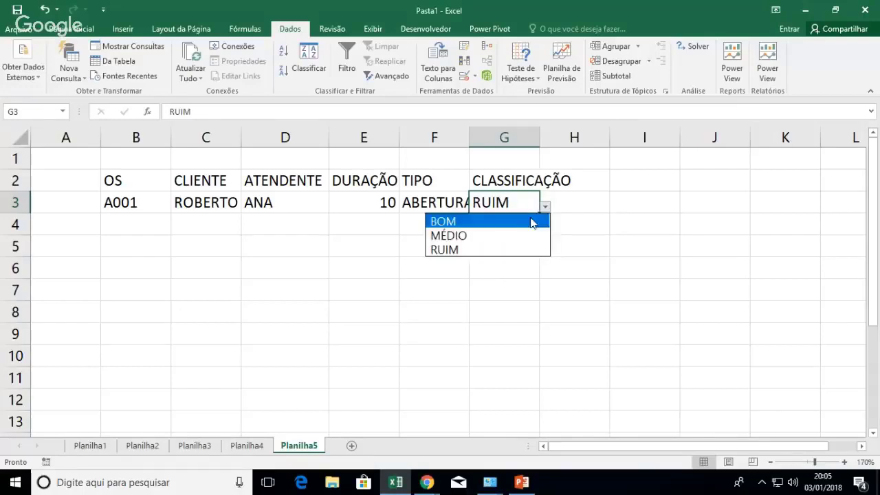
{"action": "left_click", "coordinate": [531, 222]}
{"action": "left_click", "coordinate": [543, 206]}
{"action": "left_click", "coordinate": [526, 236]}
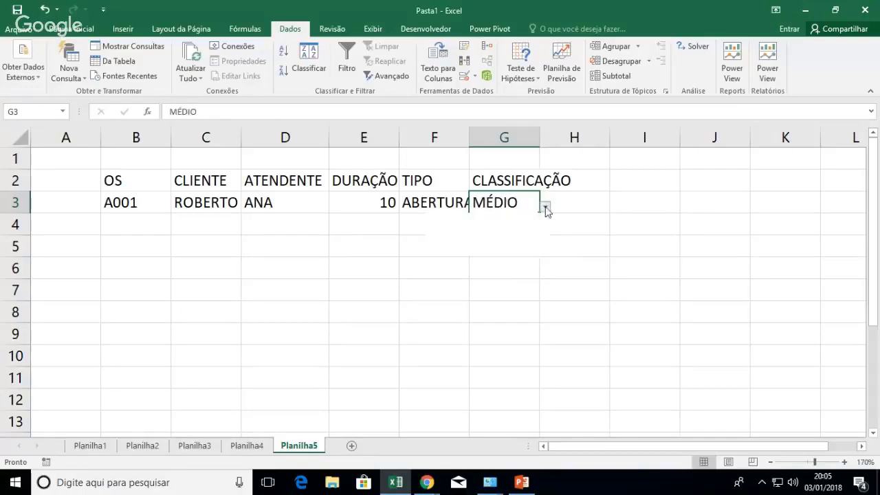
{"action": "left_click", "coordinate": [545, 207]}
{"action": "left_click", "coordinate": [522, 249]}
{"action": "left_click", "coordinate": [547, 207]}
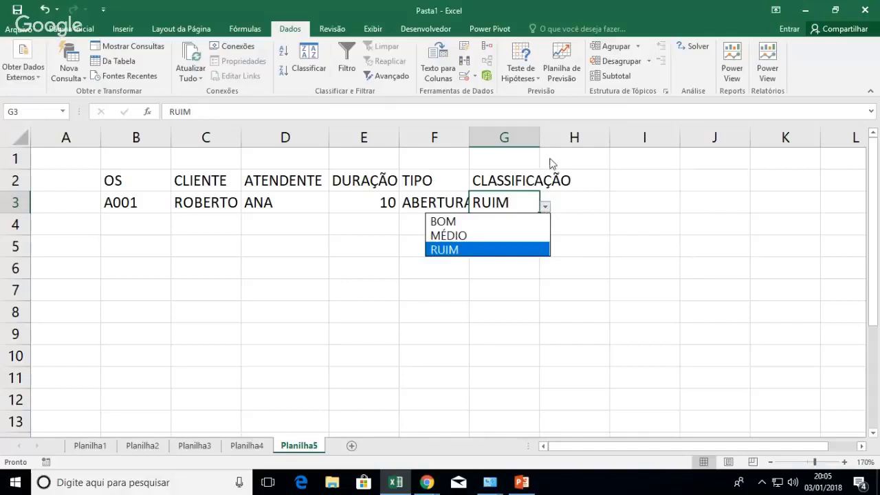
- Autofit the CLASSIFICAÇÃO and TIPO columns to their contents and select the type cell F3
{"action": "left_click", "coordinate": [539, 137]}
{"action": "double_click", "coordinate": [539, 137]}
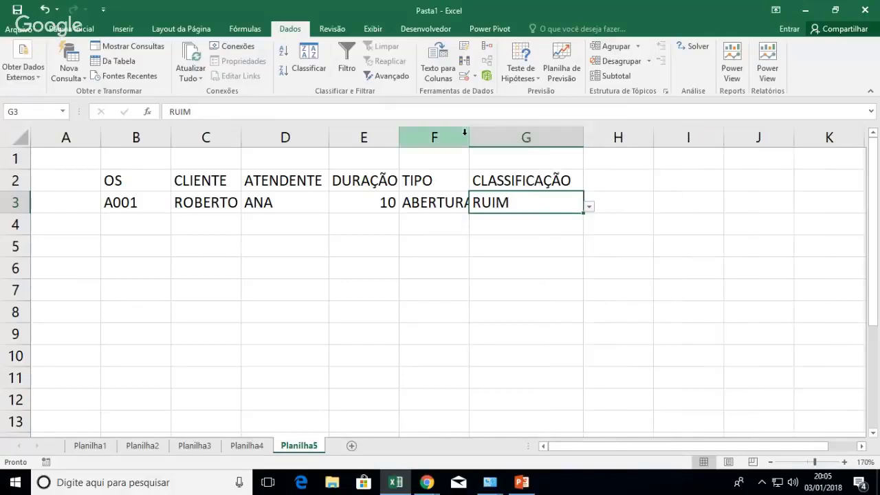
{"action": "double_click", "coordinate": [469, 137]}
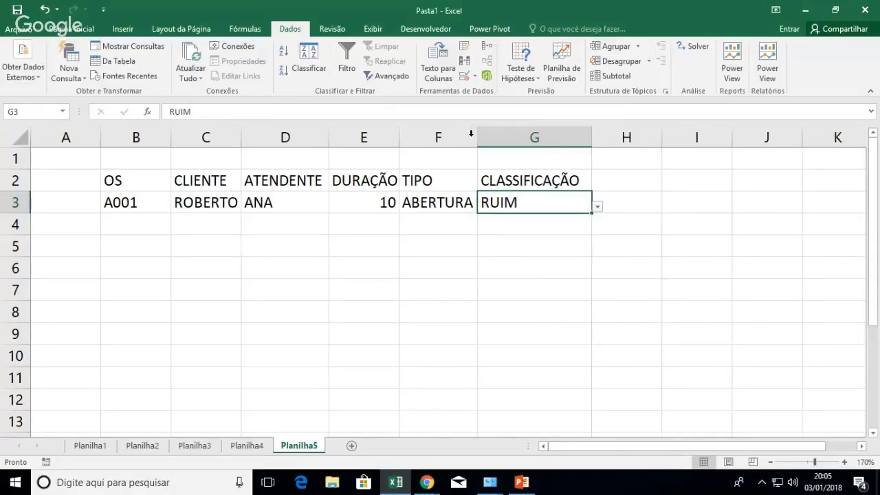
{"action": "left_click", "coordinate": [439, 205]}
{"action": "key", "text": "Left"}
{"action": "key", "text": "Right"}
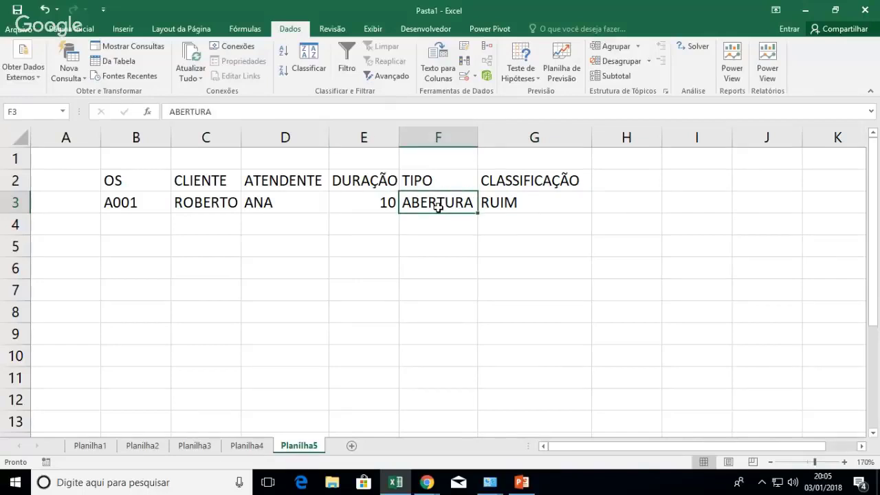
- Add a validation list to F3 with the options ABERTURA, SUPORTE and NÍVEL 2, and check its drop-down list
{"action": "left_click", "coordinate": [475, 76]}
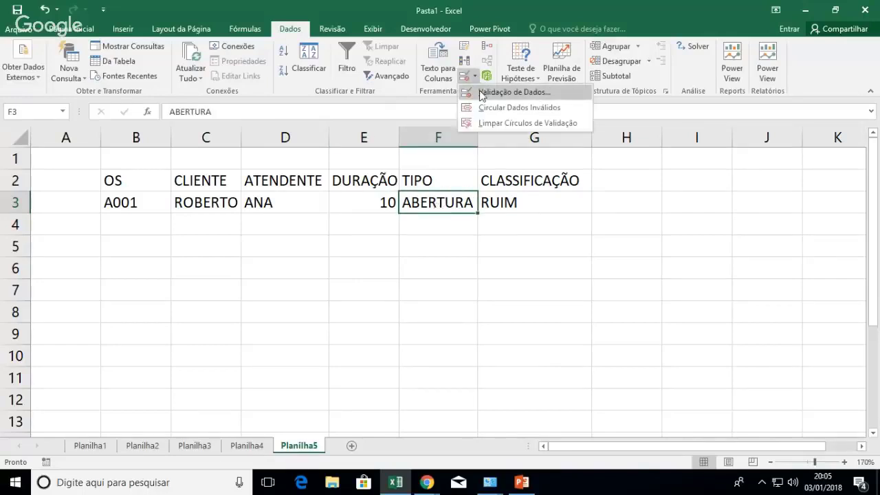
{"action": "left_click", "coordinate": [482, 92]}
{"action": "left_click", "coordinate": [444, 167]}
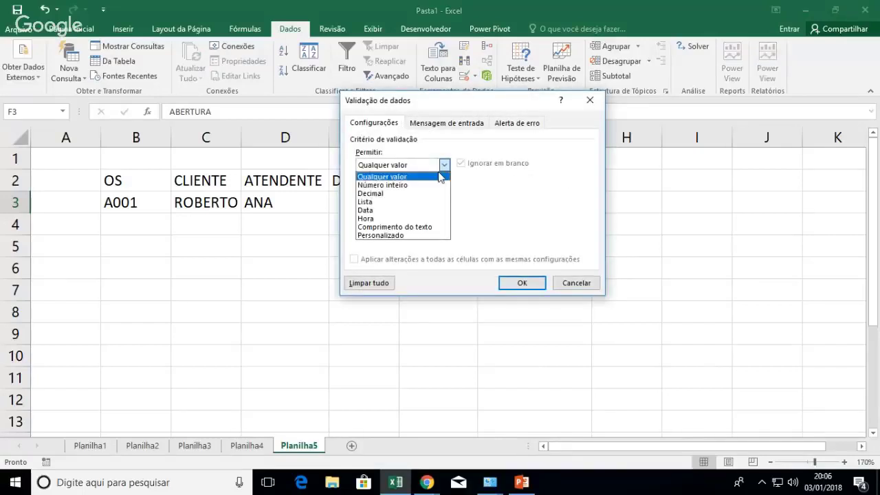
{"action": "left_click", "coordinate": [366, 202]}
{"action": "left_click", "coordinate": [408, 217]}
{"action": "type", "text": "ABER"}
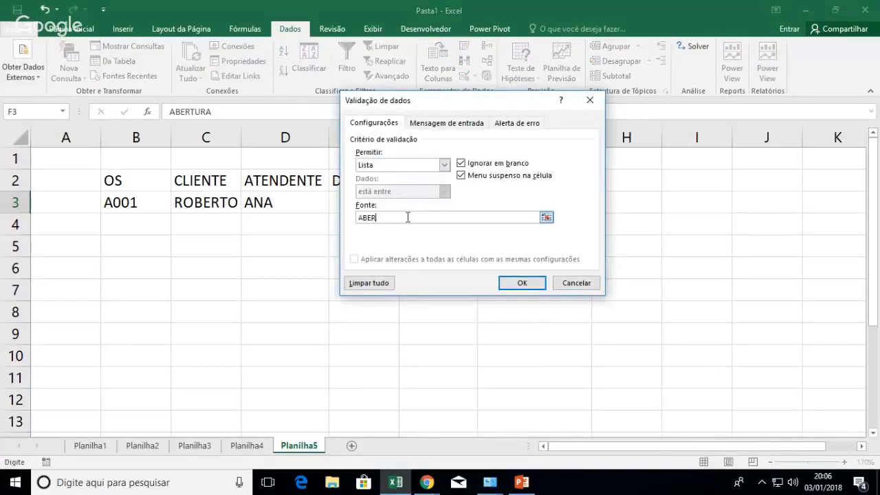
{"action": "type", "text": "TURA;"}
{"action": "type", "text": "SUPORTE;NÍVEL 2"}
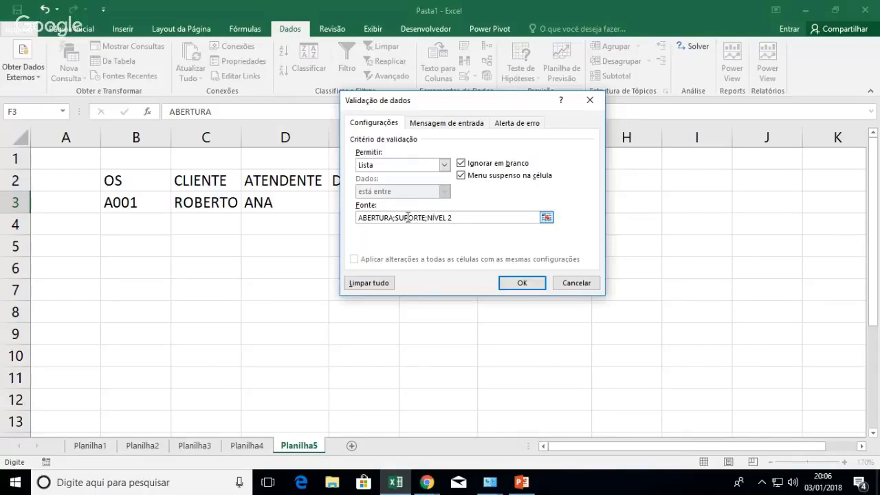
{"action": "left_click", "coordinate": [528, 284]}
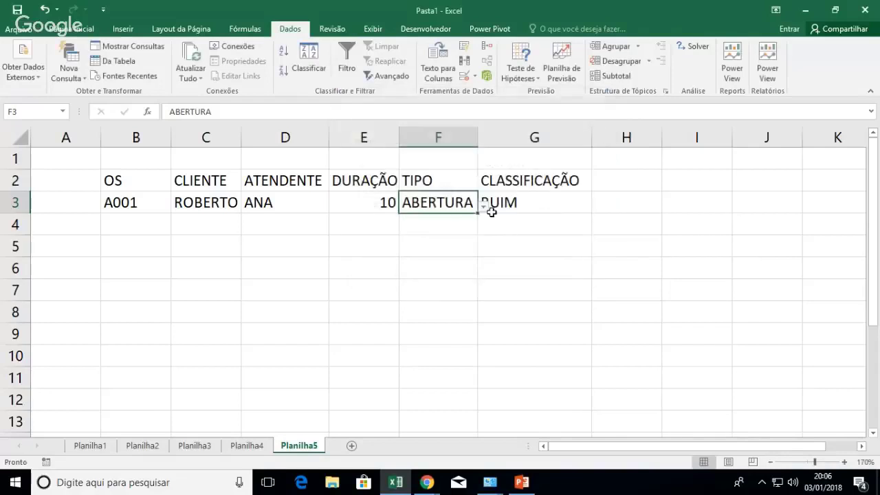
{"action": "left_click", "coordinate": [484, 206]}
{"action": "left_click", "coordinate": [573, 244]}
- Replace the duration in E3 with the time value 00:00:10, and correct it to 00:10 for ten minutes
{"action": "left_click", "coordinate": [350, 202]}
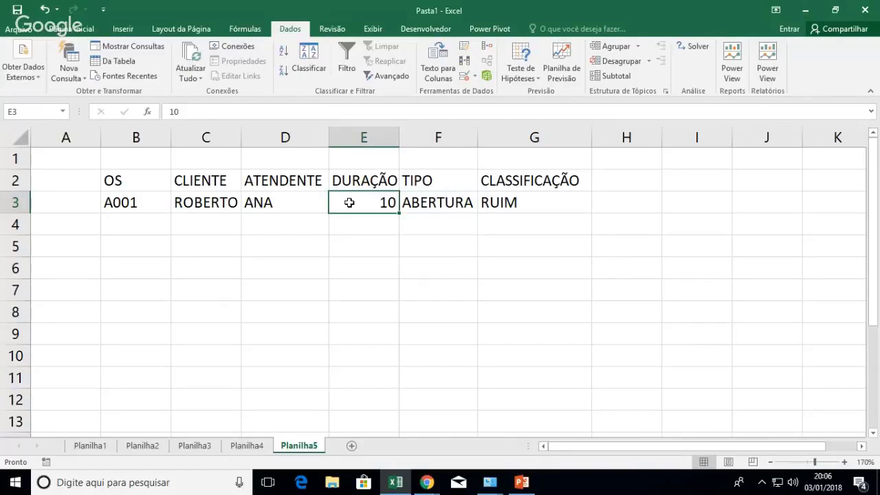
{"action": "double_click", "coordinate": [349, 202]}
{"action": "key", "text": "BackSpace"}
{"action": "key", "text": "BackSpace"}
{"action": "type", "text": "00"}
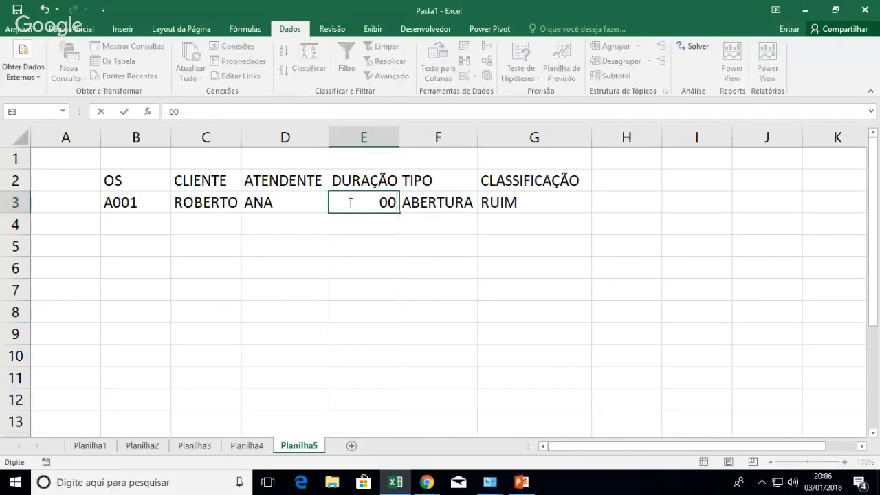
{"action": "type", "text": ":00:"}
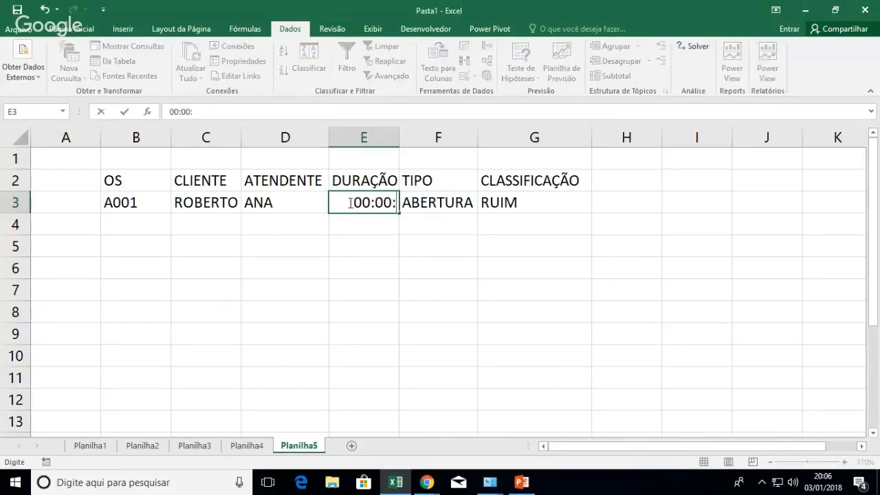
{"action": "type", "text": "10"}
{"action": "key", "text": "Return"}
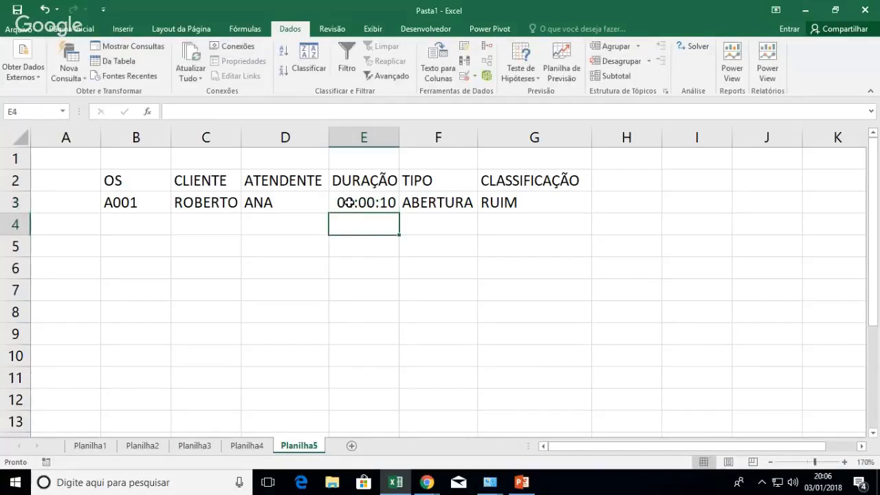
{"action": "left_click", "coordinate": [349, 203]}
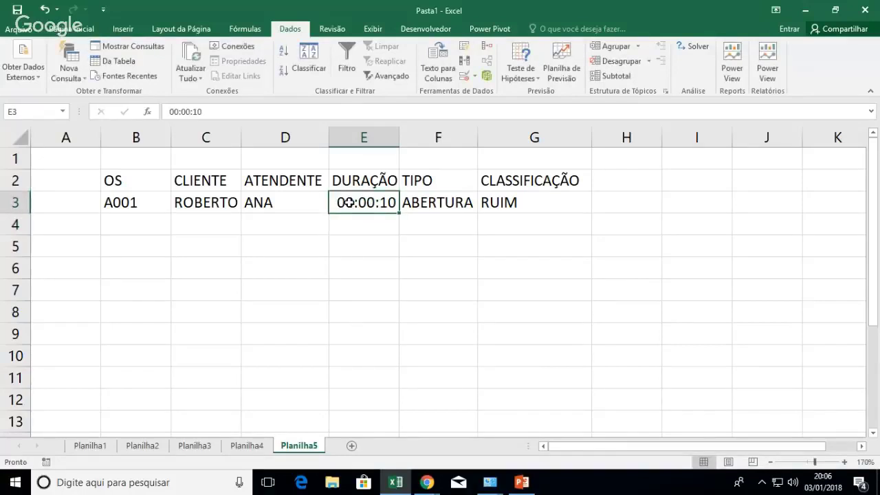
{"action": "type", "text": "00:10"}
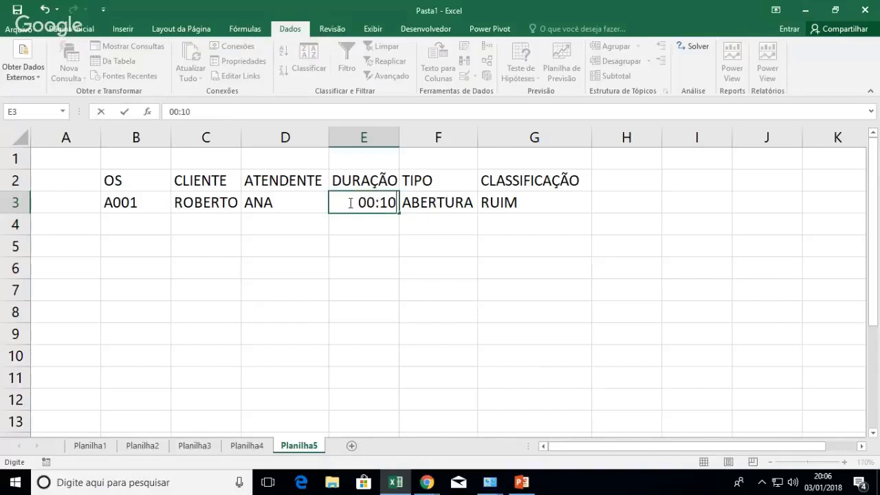
{"action": "key", "text": "Return"}
{"action": "left_click", "coordinate": [350, 203]}
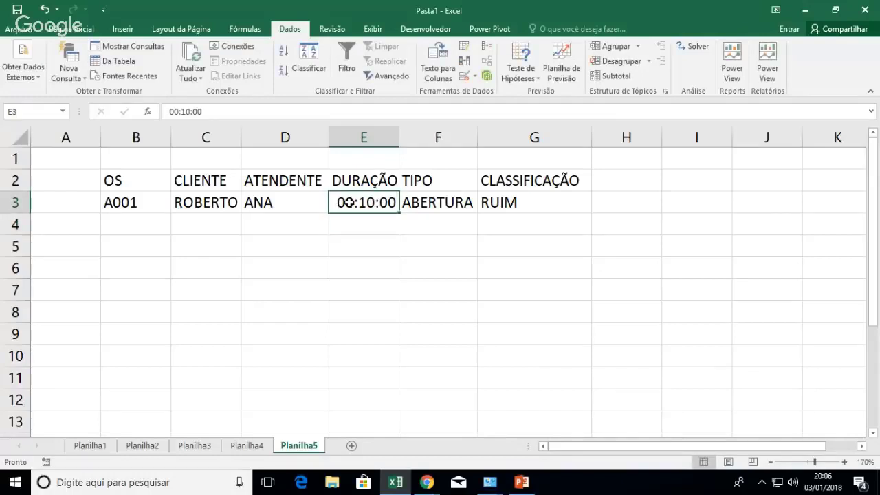
- Enter OS code A002 in B4 and fill the series from A001 in B3 down to A008 in B10
{"action": "key", "text": "Left"}
{"action": "key", "text": "Left"}
{"action": "key", "text": "Right"}
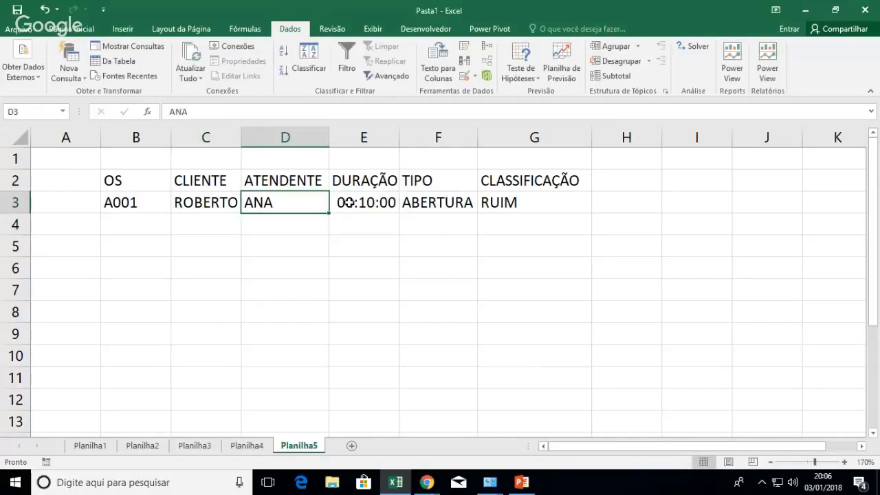
{"action": "key", "text": "Left"}
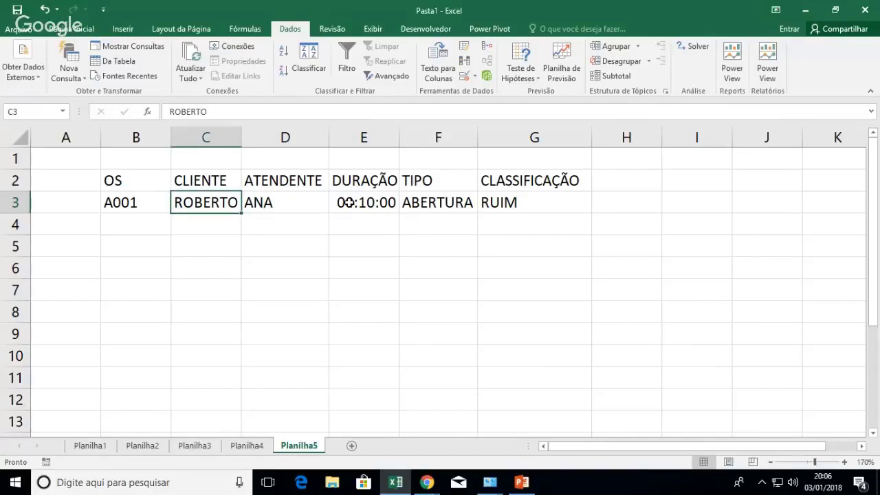
{"action": "key", "text": "Down"}
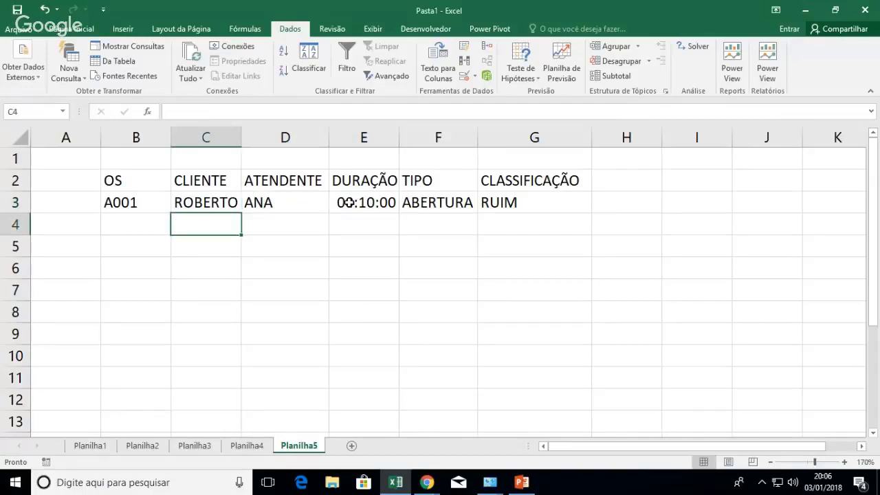
{"action": "key", "text": "Left"}
{"action": "type", "text": "a002"}
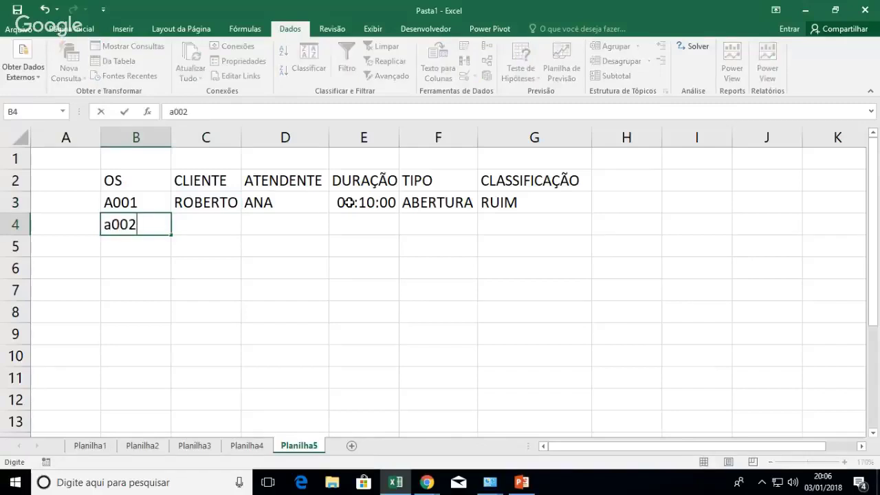
{"action": "key", "text": "BackSpace"}
{"action": "key", "text": "BackSpace"}
{"action": "key", "text": "BackSpace"}
{"action": "key", "text": "BackSpace"}
{"action": "type", "text": "a002"}
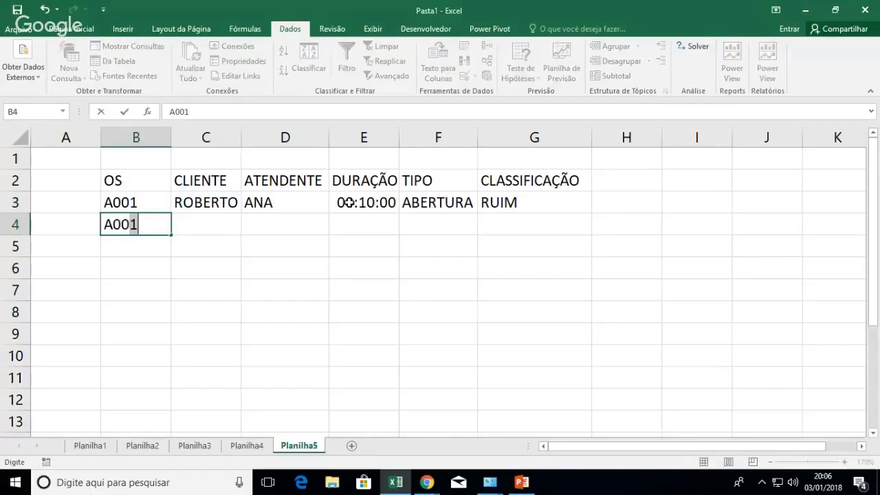
{"action": "key", "text": "Return"}
{"action": "left_click_drag", "start_coordinate": [151, 196], "coordinate": [176, 352]}
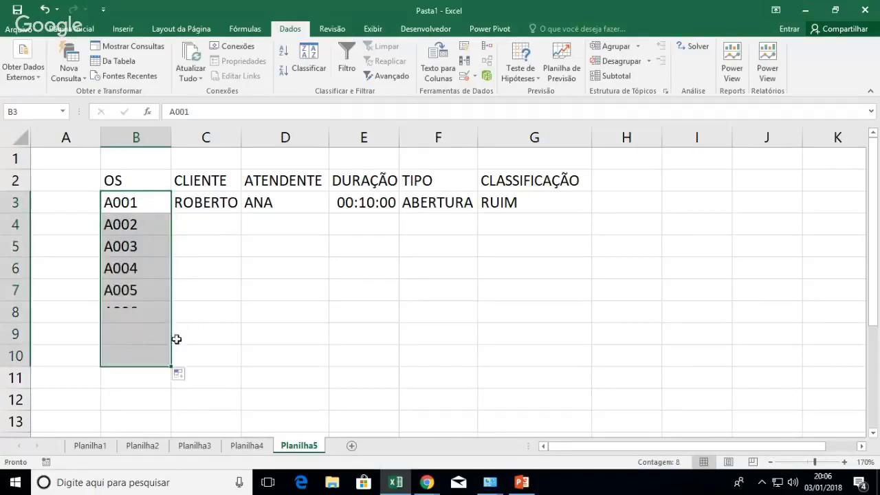
- Enter the customers' first names in C4:C7 of the CLIENTE column
{"action": "left_click", "coordinate": [217, 229]}
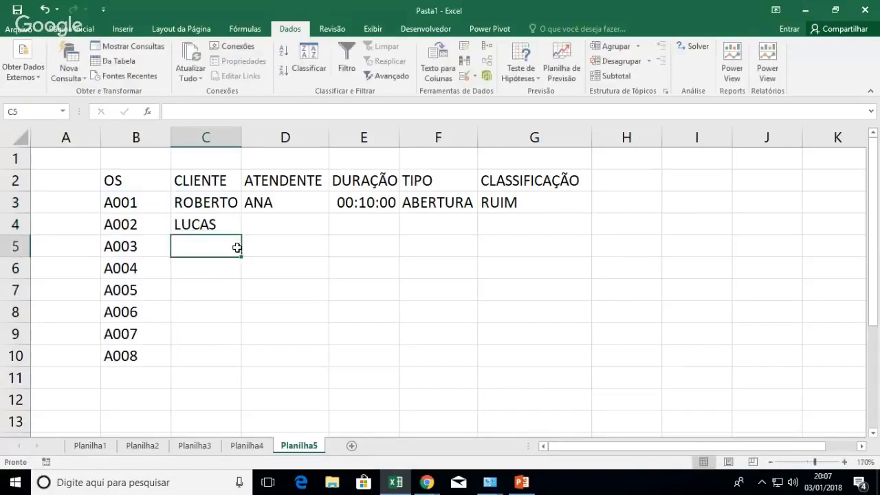
{"action": "type", "text": "LEONARDO"}
{"action": "key", "text": "Return"}
{"action": "type", "text": "REINALDO"}
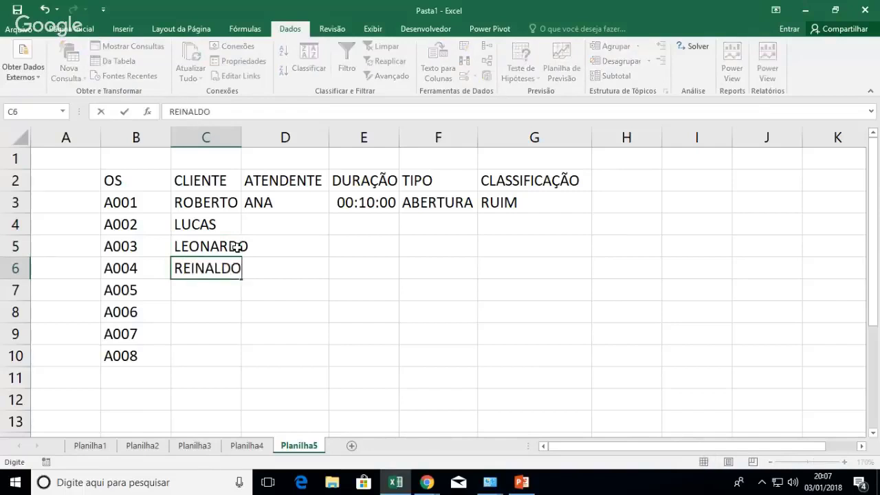
{"action": "key", "text": "Return"}
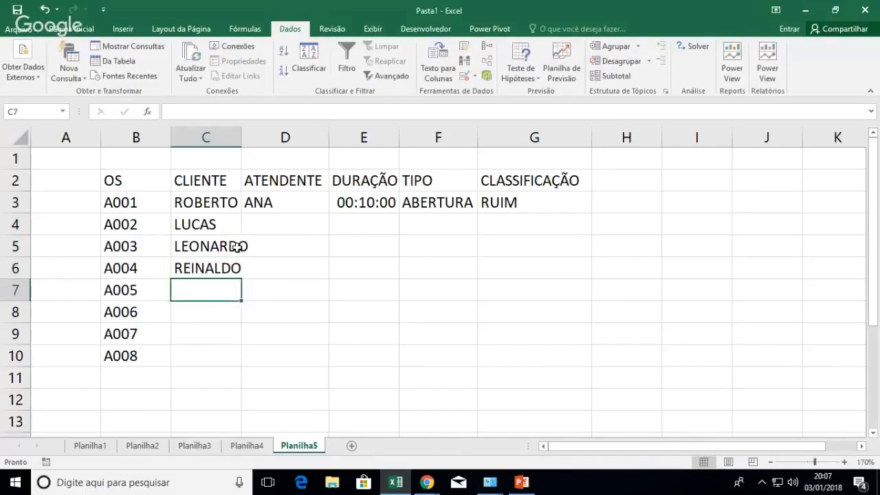
{"action": "type", "text": "VITOR"}
{"action": "key", "text": "Return"}
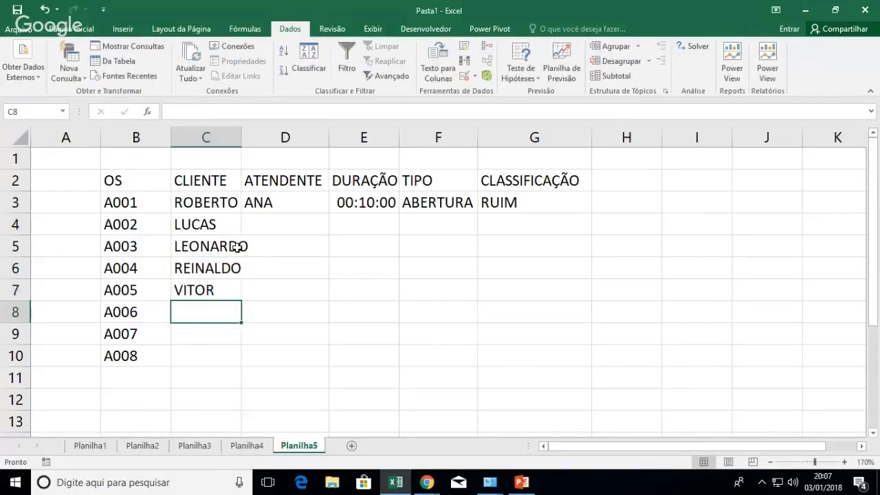
- Complete the CLIENTE column by entering customers' first names in C8:C10
{"action": "type", "text": "ROBERTO"}
{"action": "key", "text": "Return"}
{"action": "type", "text": "L"}
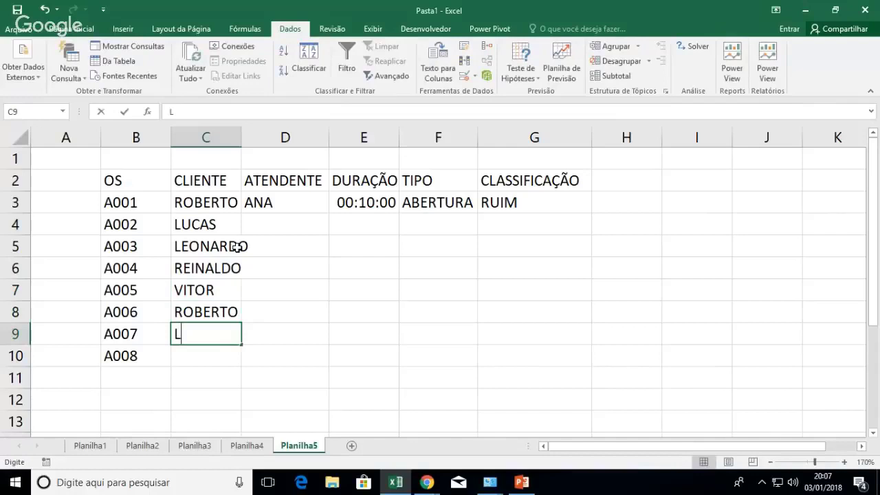
{"action": "type", "text": "EON"}
{"action": "key", "text": "Return"}
{"action": "type", "text": "LUC"}
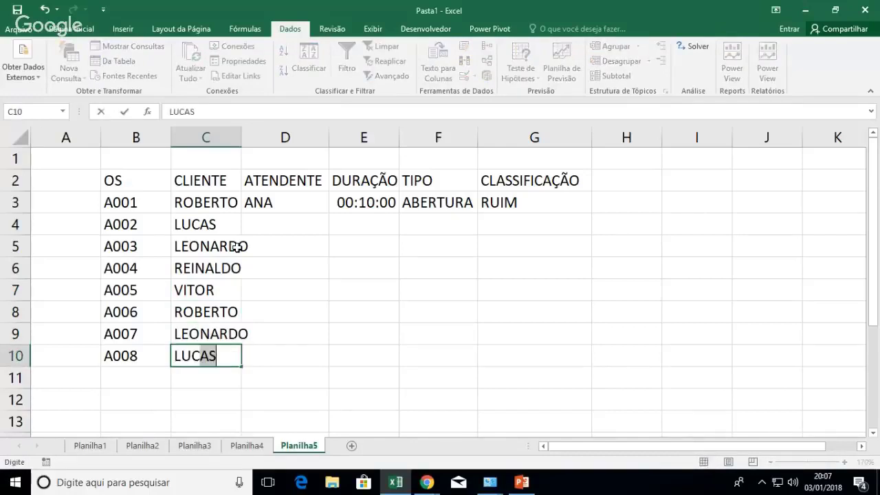
{"action": "type", "text": "AS"}
{"action": "key", "text": "Tab"}
- Enter the attendants' first names in D4:D7 of the ATENDENTE column
{"action": "key", "text": "Up"}
{"action": "key", "text": "Up"}
{"action": "key", "text": "Up"}
{"action": "key", "text": "Up"}
{"action": "key", "text": "Up"}
{"action": "key", "text": "Up"}
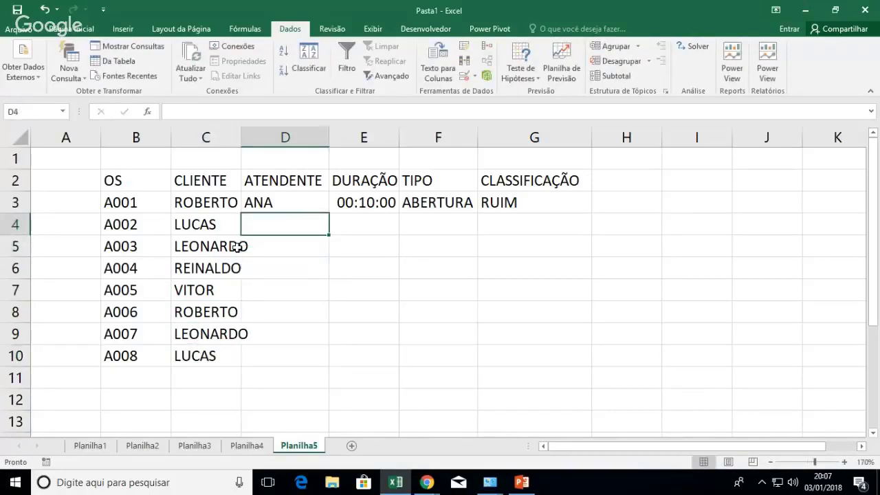
{"action": "type", "text": "ANA"}
{"action": "key", "text": "Return"}
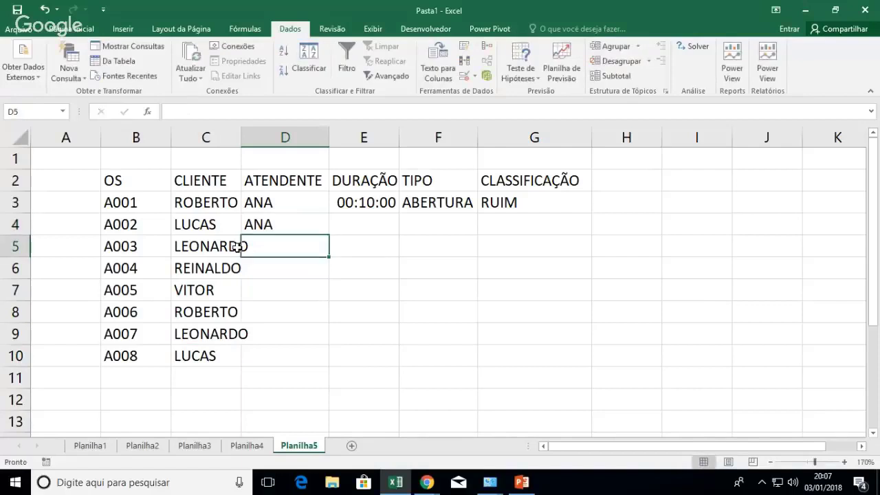
{"action": "type", "text": "LUC"}
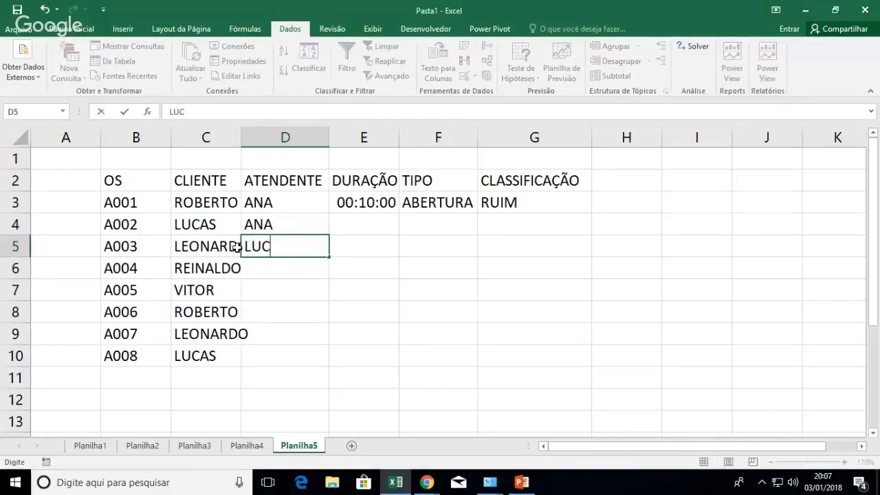
{"action": "type", "text": "IA"}
{"action": "key", "text": "Return"}
{"action": "type", "text": "AN"}
{"action": "key", "text": "Return"}
{"action": "type", "text": "LUCIA"}
{"action": "key", "text": "Return"}
- Complete the ATENDENTE column with attendants' first names in D8:D10 and select the duration cell E3
{"action": "type", "text": "V"}
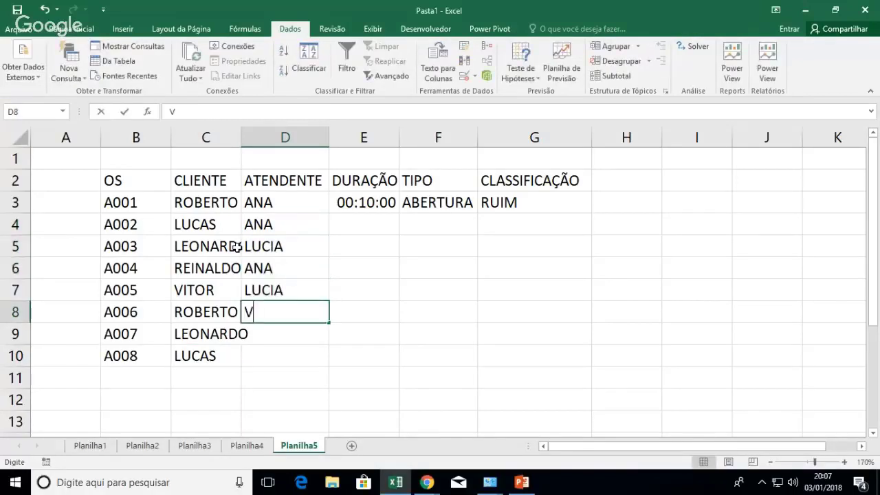
{"action": "type", "text": "ITOR"}
{"action": "key", "text": "Return"}
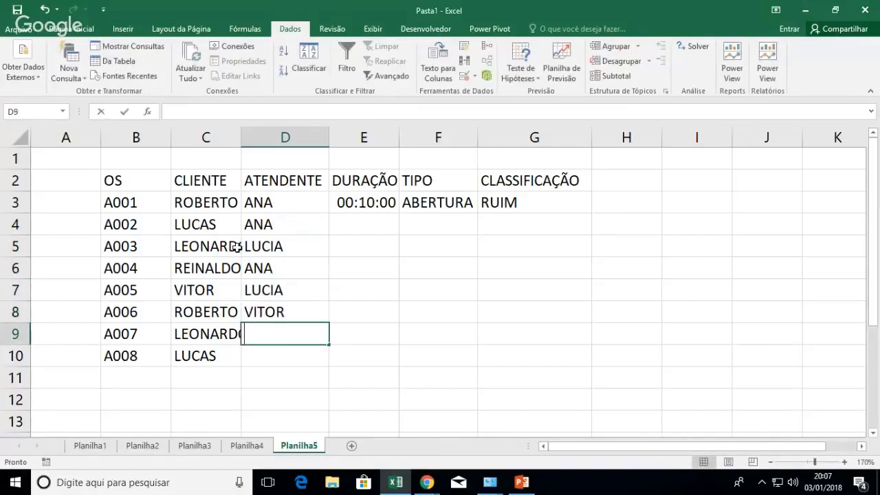
{"action": "type", "text": "MARCIO"}
{"action": "key", "text": "Return"}
{"action": "type", "text": "MARCIO"}
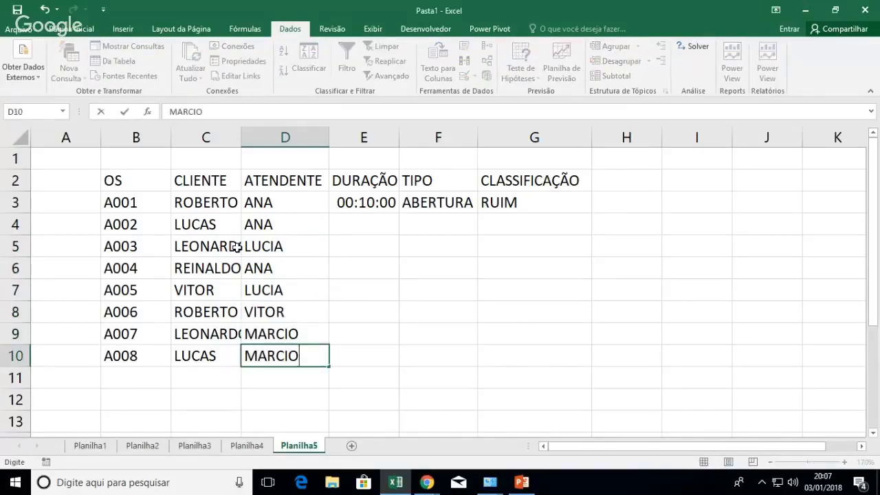
{"action": "key", "text": "Return"}
{"action": "key", "text": "Right"}
{"action": "key", "text": "Up"}
{"action": "key", "text": "Up"}
{"action": "key", "text": "Up"}
{"action": "key", "text": "Up"}
{"action": "key", "text": "Up"}
{"action": "key", "text": "Up"}
{"action": "key", "text": "Up"}
{"action": "key", "text": "Up"}
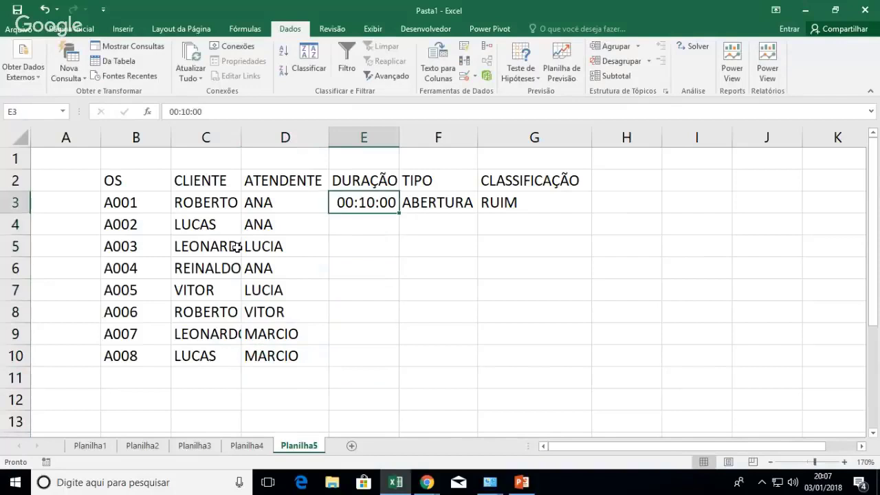
- Enter the durations 00:15, 00:20, 00:30 and 00:25 in cells E4 to E7 for orders A002 to A005
{"action": "key", "text": "Down"}
{"action": "type", "text": "00:15"}
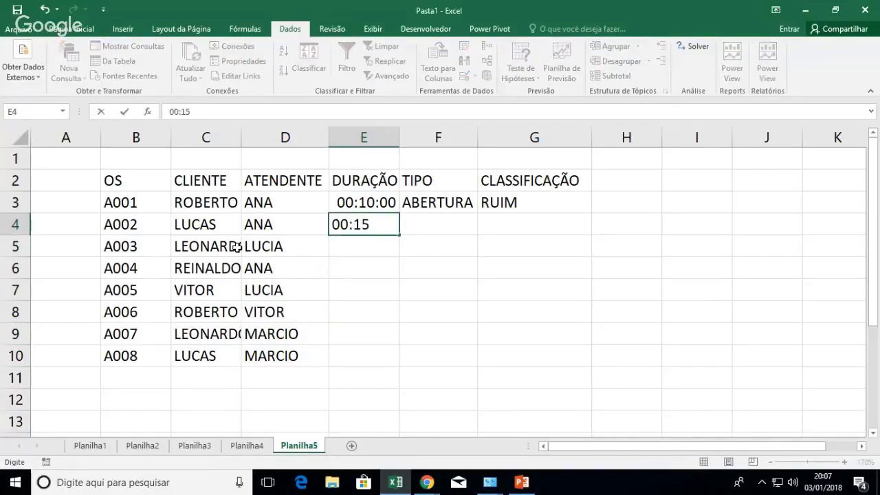
{"action": "key", "text": "Return"}
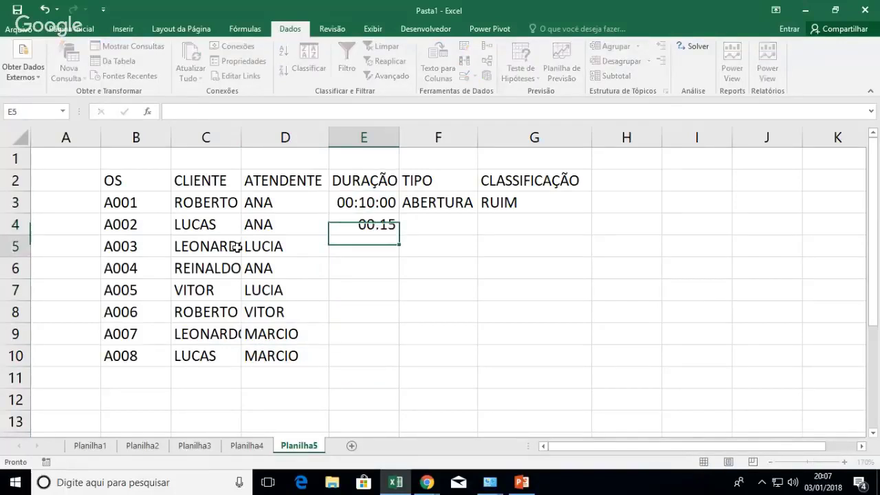
{"action": "type", "text": "00:20"}
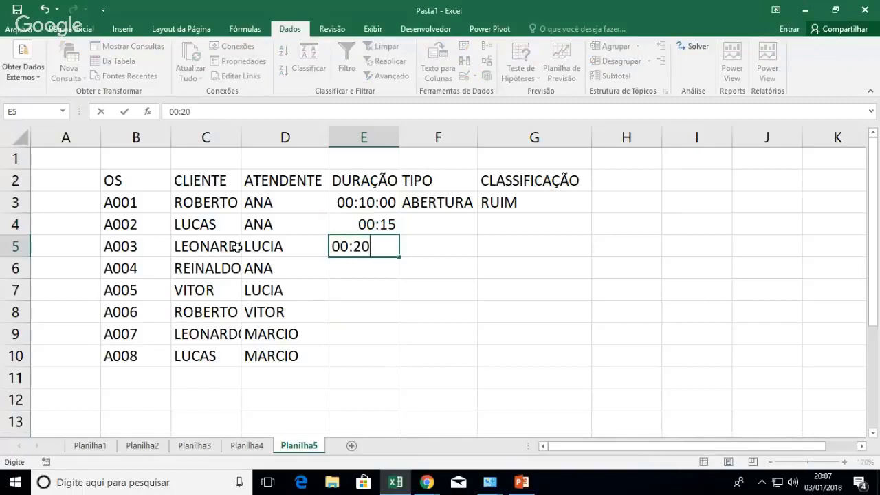
{"action": "key", "text": "Return"}
{"action": "type", "text": "00:30"}
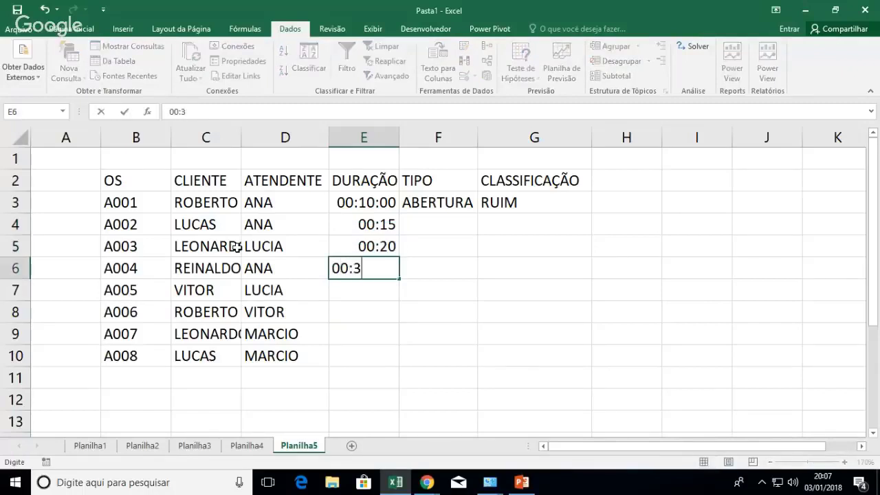
{"action": "key", "text": "Return"}
{"action": "type", "text": "00:25"}
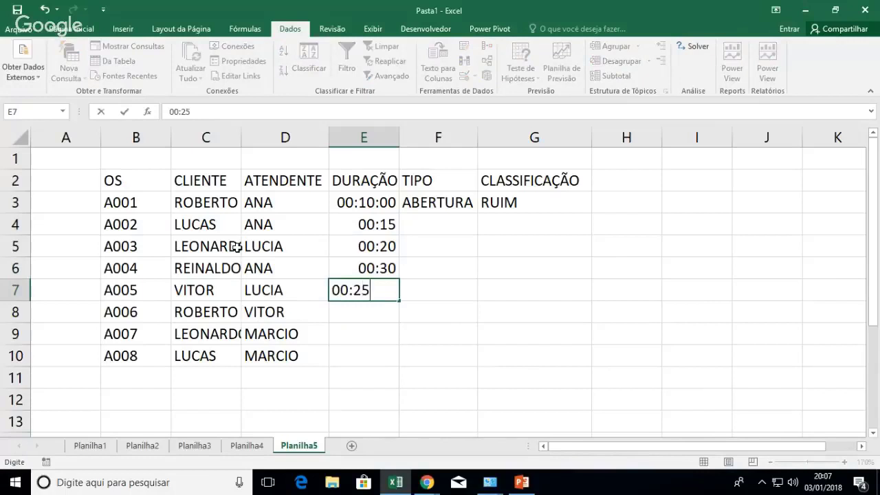
{"action": "key", "text": "Return"}
- Complete the DURAÇÃO column with 00:23, 00:12 and 00:15 in cells E8 to E10
{"action": "type", "text": "003"}
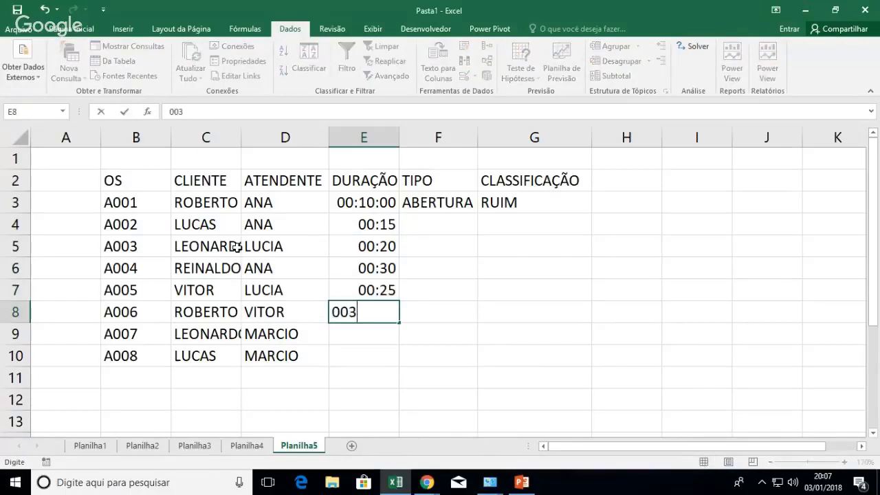
{"action": "key", "text": "BackSpace"}
{"action": "type", "text": ":23"}
{"action": "key", "text": "Return"}
{"action": "type", "text": "00:12"}
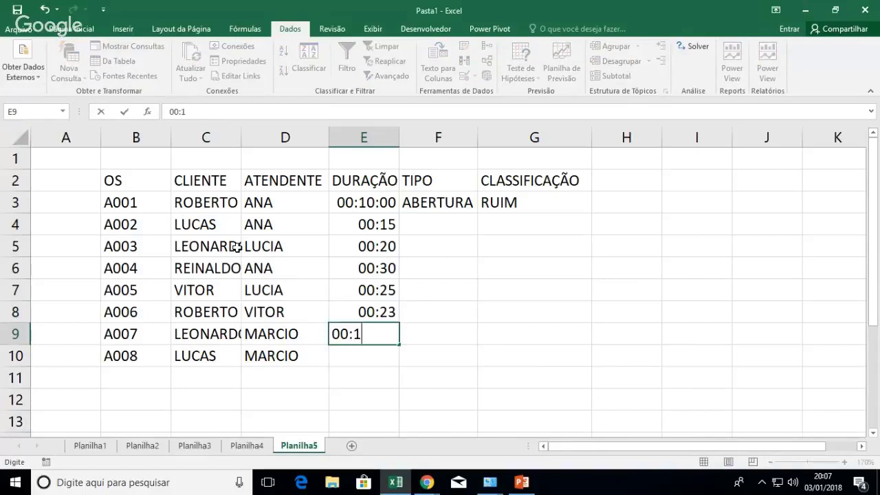
{"action": "key", "text": "Return"}
{"action": "type", "text": "00"}
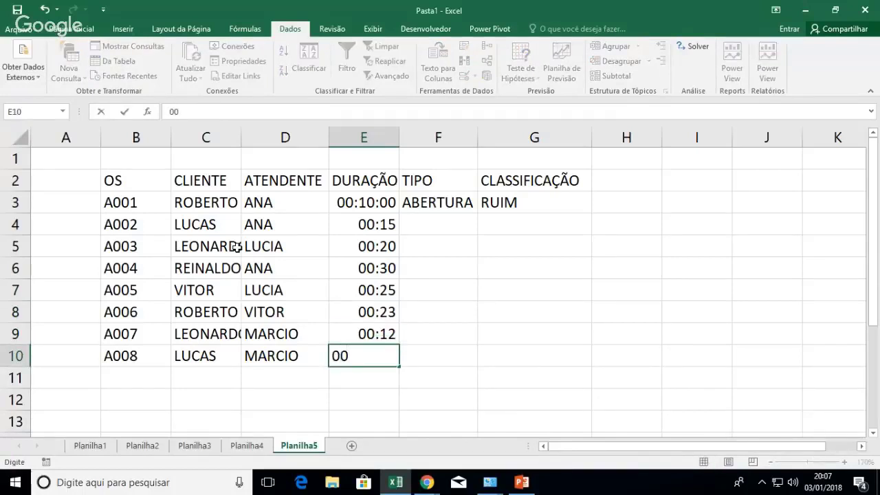
{"action": "type", "text": ":15"}
{"action": "key", "text": "Tab"}
- Copy the TIPO and CLASSIFICAÇÃO cells F3:G3 with their dropdown lists into F4:G10
{"action": "key", "text": "Up"}
{"action": "key", "text": "Up"}
{"action": "key", "text": "Up"}
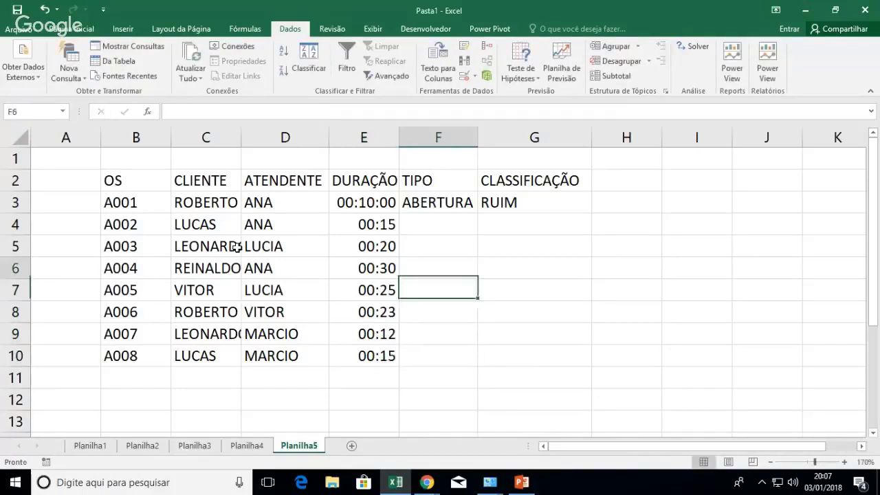
{"action": "key", "text": "Up"}
{"action": "key", "text": "Up"}
{"action": "key", "text": "Up"}
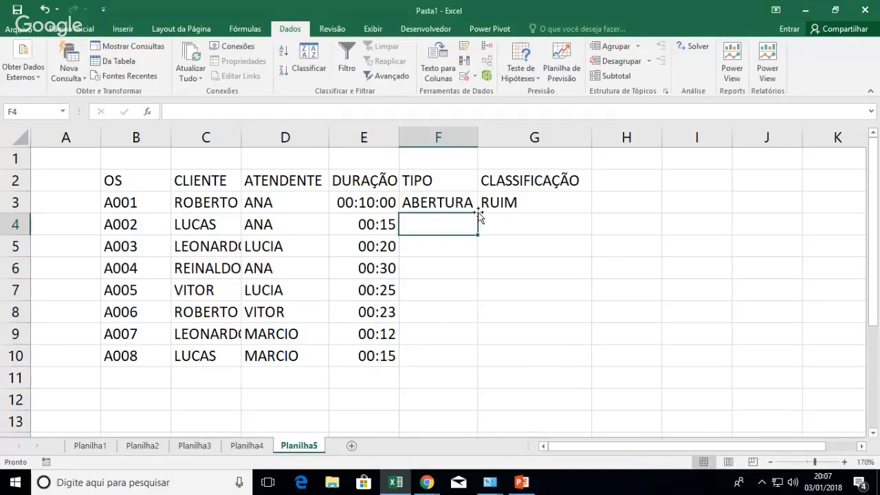
{"action": "left_click_drag", "start_coordinate": [475, 205], "coordinate": [584, 209]}
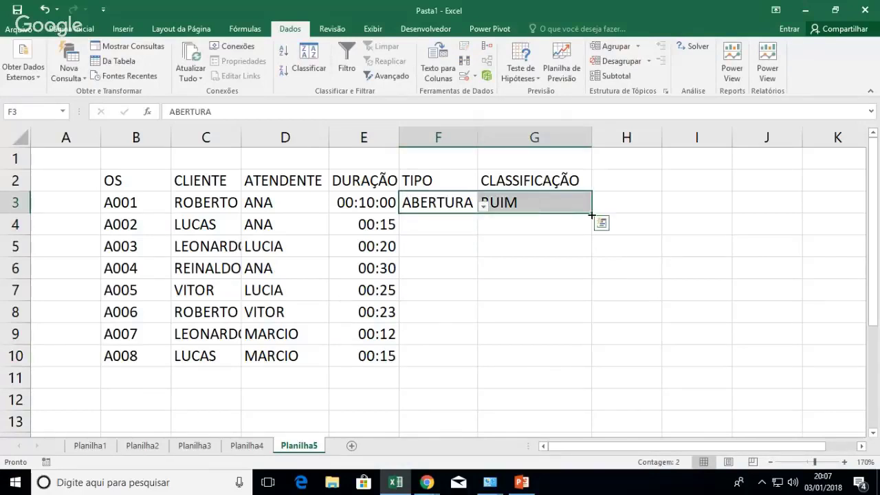
{"action": "key", "text": "ctrl+c"}
{"action": "left_click_drag", "start_coordinate": [451, 226], "coordinate": [534, 350]}
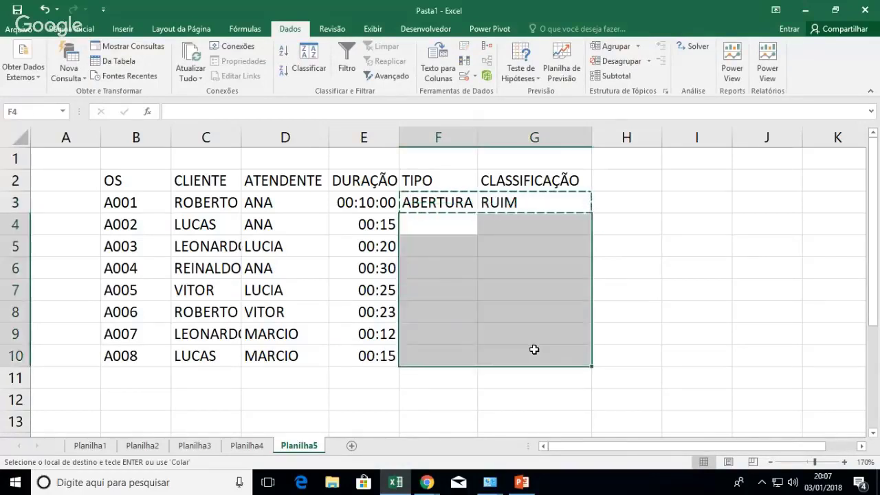
{"action": "key", "text": "ctrl+v"}
{"action": "key", "text": "Escape"}
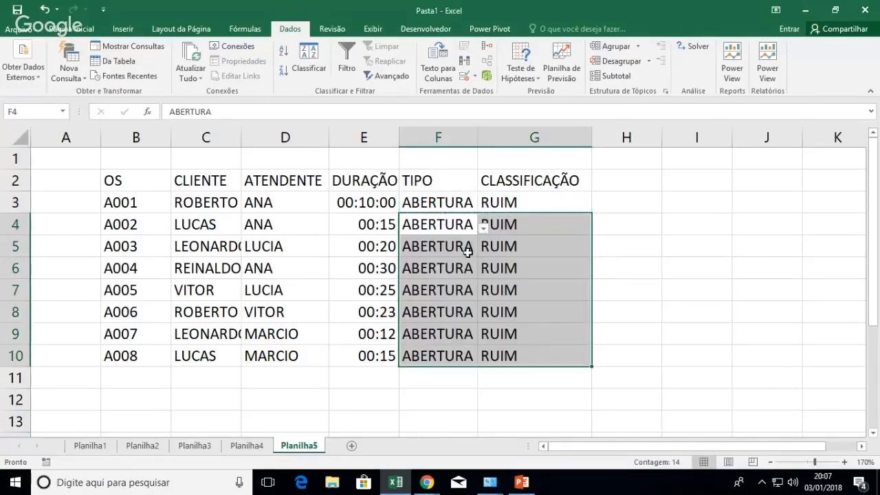
- Set the TIPO of orders A002 and A003 to SUPORTE in cells F4 and F5
{"action": "left_click", "coordinate": [463, 230]}
{"action": "left_click", "coordinate": [483, 229]}
{"action": "left_click", "coordinate": [466, 249]}
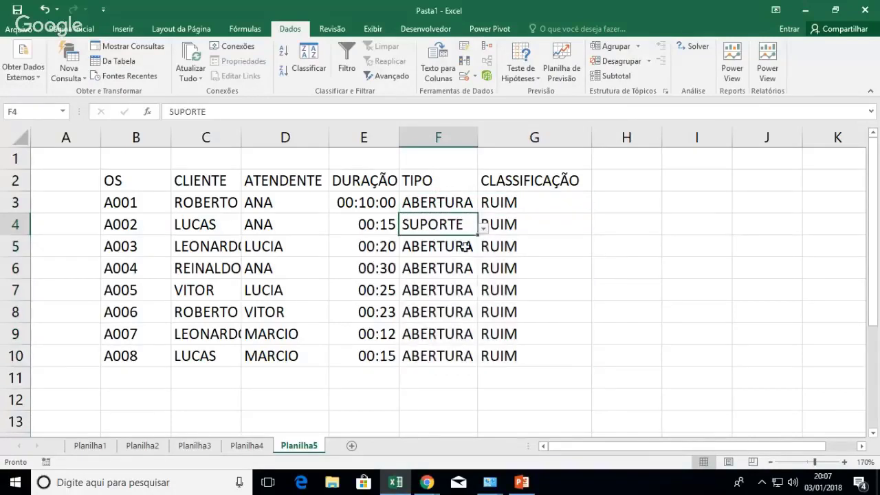
{"action": "left_click", "coordinate": [466, 246]}
{"action": "left_click", "coordinate": [484, 251]}
{"action": "left_click", "coordinate": [456, 277]}
- Choose NÍVEL 2 as the TIPO for order A004 and ABERTURA for order A005
{"action": "left_click", "coordinate": [471, 270]}
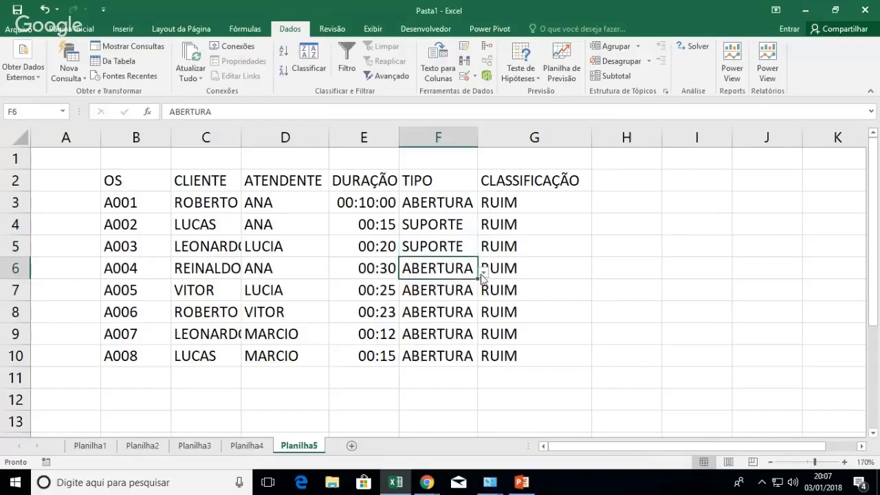
{"action": "left_click", "coordinate": [483, 272]}
{"action": "left_click", "coordinate": [452, 316]}
{"action": "left_click", "coordinate": [475, 290]}
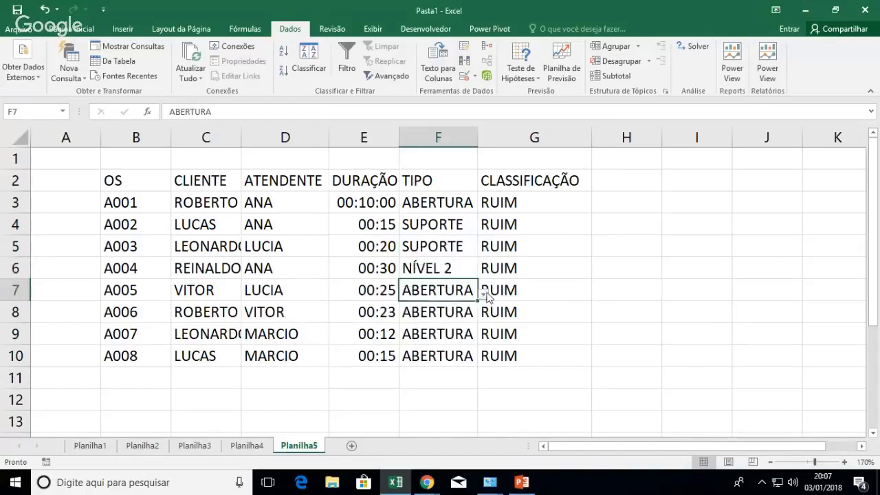
{"action": "left_click", "coordinate": [483, 294]}
{"action": "left_click", "coordinate": [467, 311]}
- Choose NÍVEL 2 as the TIPO for order A006 and SUPORTE for order A007
{"action": "left_click", "coordinate": [440, 312]}
{"action": "left_click", "coordinate": [484, 316]}
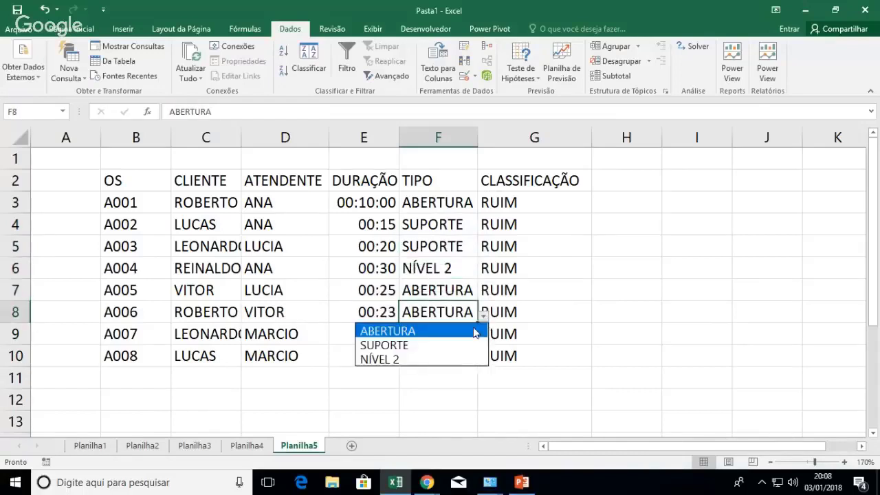
{"action": "left_click", "coordinate": [452, 361]}
{"action": "left_click", "coordinate": [473, 336]}
{"action": "left_click", "coordinate": [484, 338]}
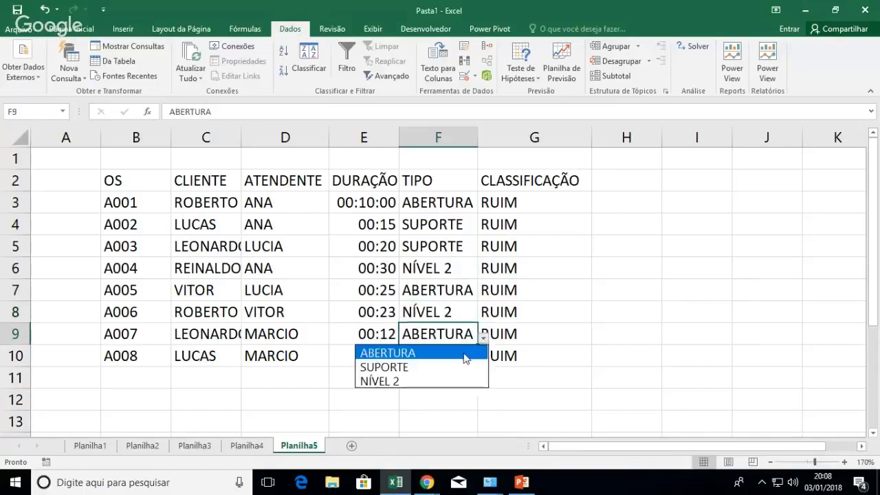
{"action": "left_click", "coordinate": [455, 368]}
{"action": "left_click", "coordinate": [465, 357]}
- Set the CLASSIFICAÇÃO of order A001 to MÉDIO and of order A002 to BOM
{"action": "left_click", "coordinate": [544, 202]}
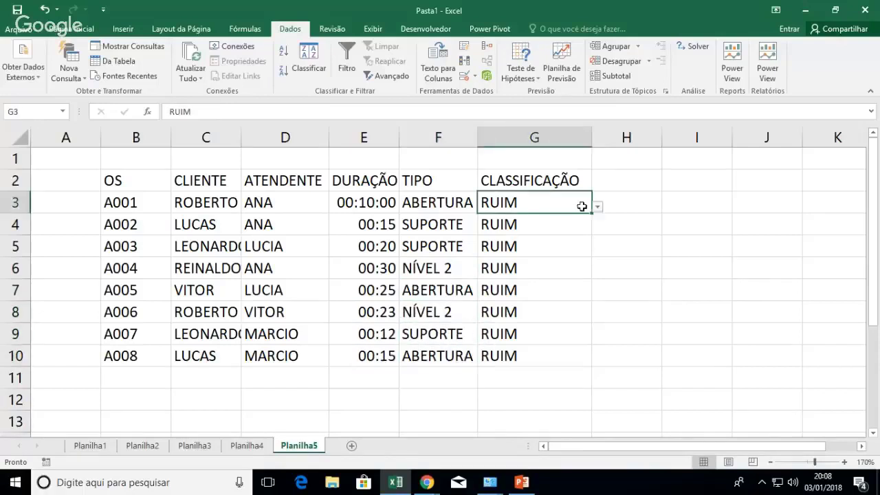
{"action": "left_click", "coordinate": [596, 207]}
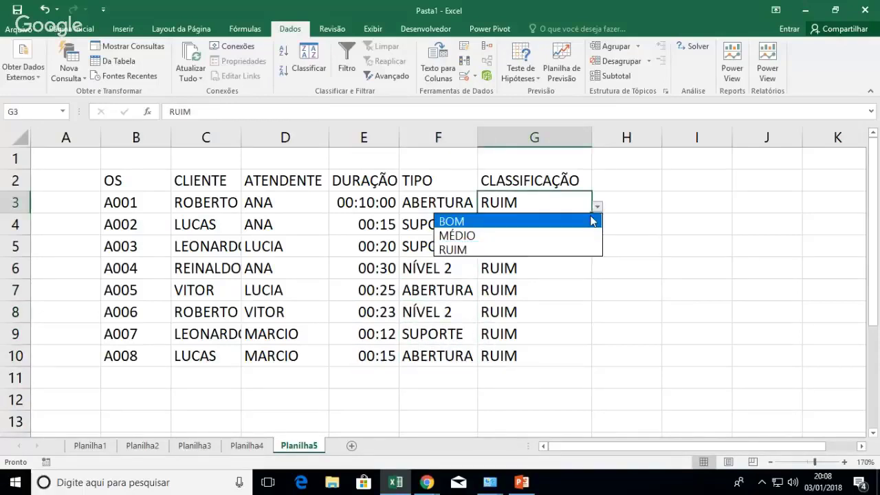
{"action": "left_click", "coordinate": [570, 236]}
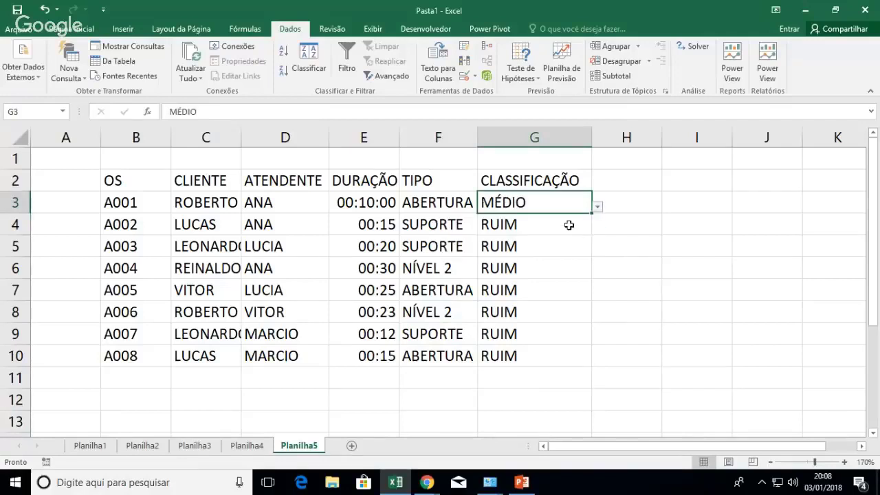
{"action": "left_click", "coordinate": [570, 225]}
{"action": "left_click", "coordinate": [597, 229]}
{"action": "left_click", "coordinate": [571, 241]}
- Set the CLASSIFICAÇÃO of order A003 to RUIM and of order A004 to BOM
{"action": "left_click", "coordinate": [585, 249]}
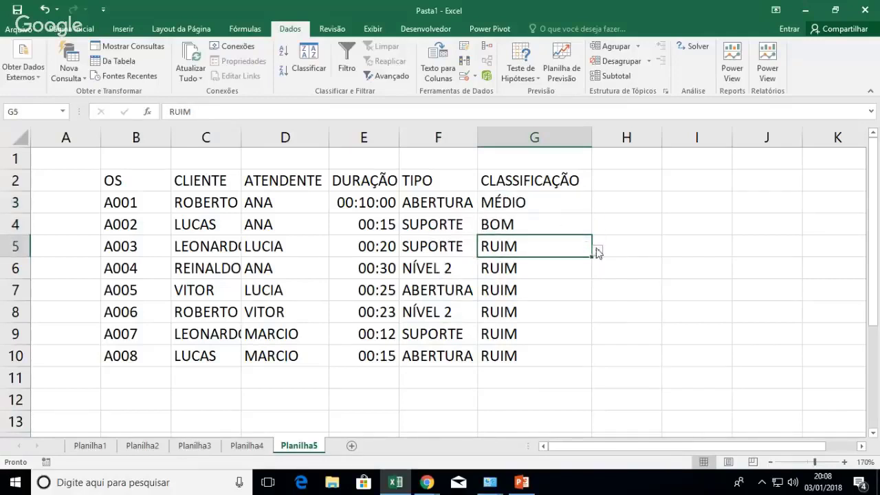
{"action": "left_click", "coordinate": [597, 252]}
{"action": "left_click", "coordinate": [562, 299]}
{"action": "left_click", "coordinate": [584, 271]}
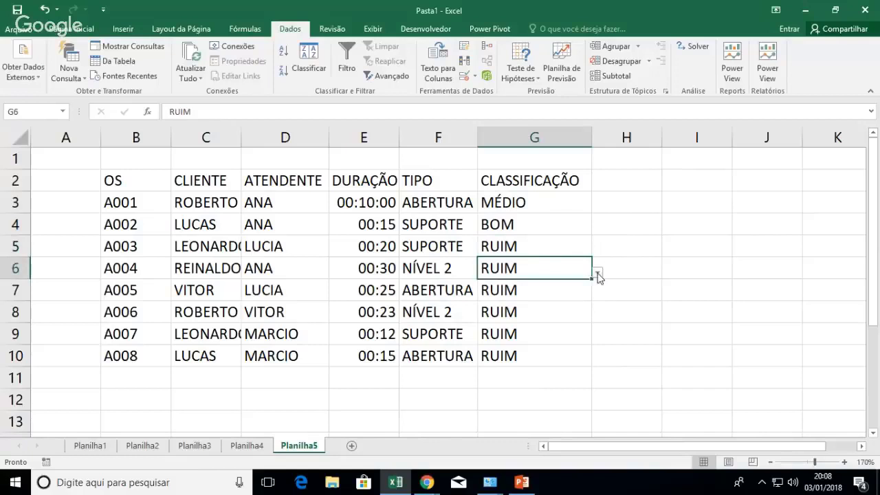
{"action": "left_click", "coordinate": [597, 273]}
{"action": "left_click", "coordinate": [568, 286]}
- Set the CLASSIFICAÇÃO of order A005 to MÉDIO and of order A006 to BOM
{"action": "left_click", "coordinate": [581, 293]}
{"action": "left_click", "coordinate": [597, 294]}
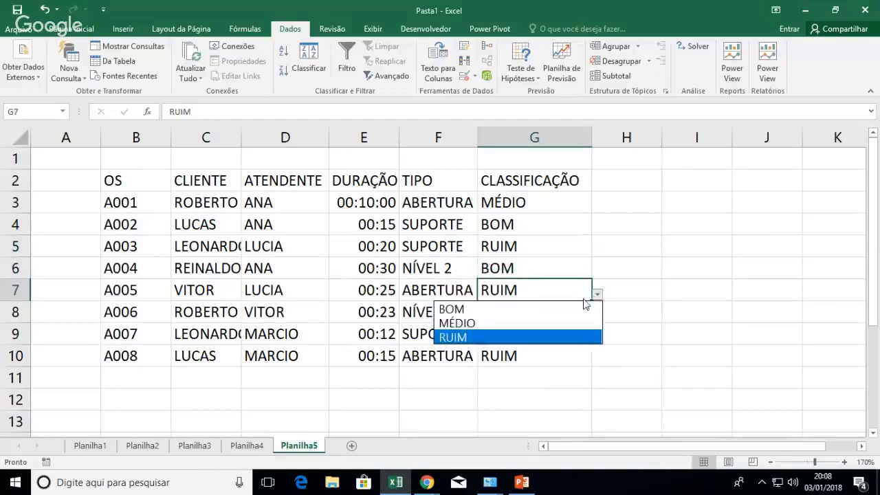
{"action": "left_click", "coordinate": [564, 324]}
{"action": "left_click", "coordinate": [565, 313]}
{"action": "left_click", "coordinate": [597, 316]}
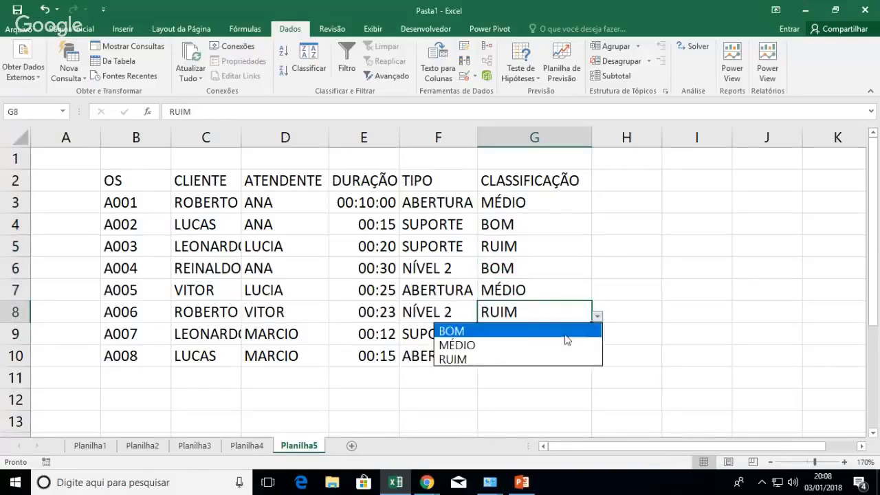
{"action": "left_click", "coordinate": [566, 333]}
- Set the CLASSIFICAÇÃO of order A007 to MÉDIO and of order A008 to BOM
{"action": "left_click", "coordinate": [564, 337]}
{"action": "left_click", "coordinate": [596, 338]}
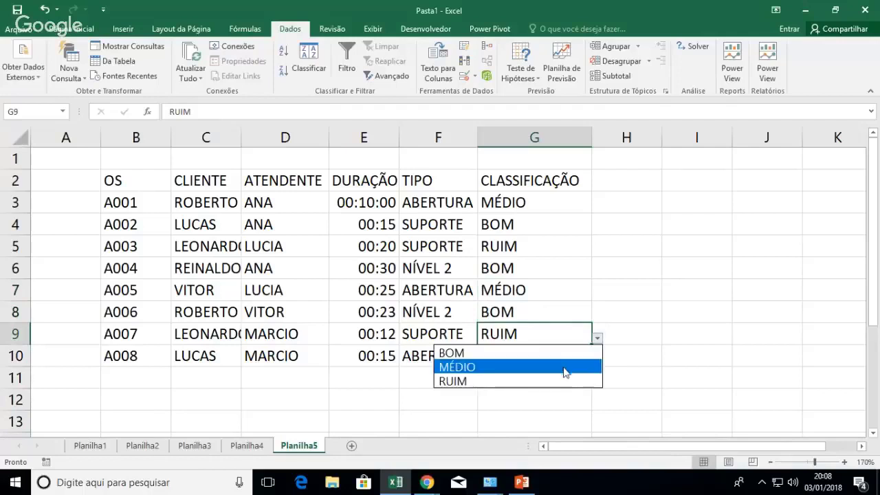
{"action": "left_click", "coordinate": [564, 367]}
{"action": "left_click", "coordinate": [588, 357]}
{"action": "left_click", "coordinate": [597, 360]}
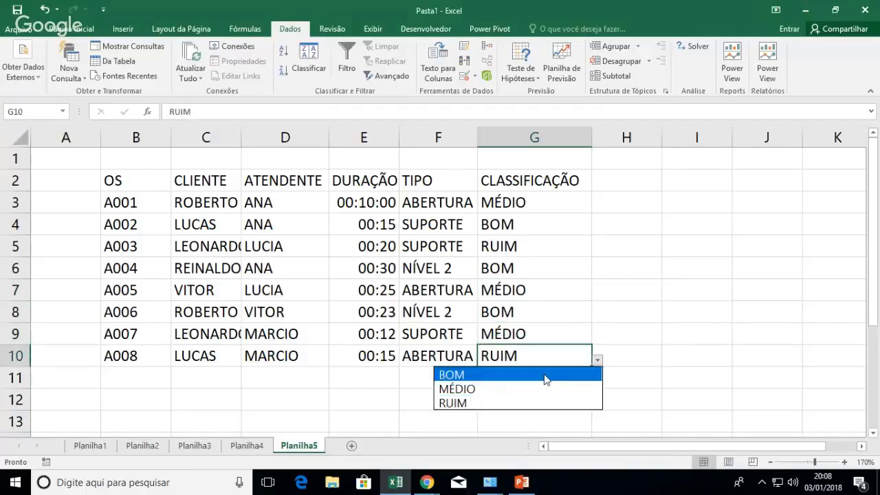
{"action": "left_click", "coordinate": [544, 375]}
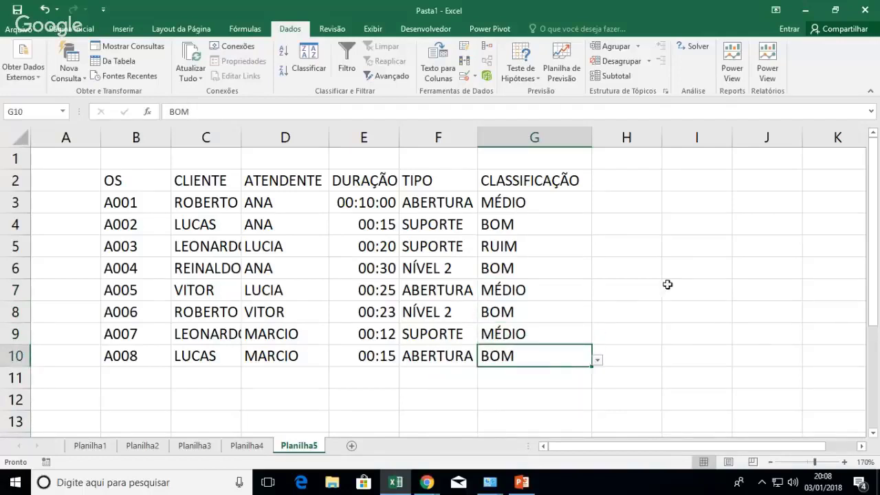
- Change the font of the entire worksheet to Ebrima
{"action": "left_click", "coordinate": [23, 137]}
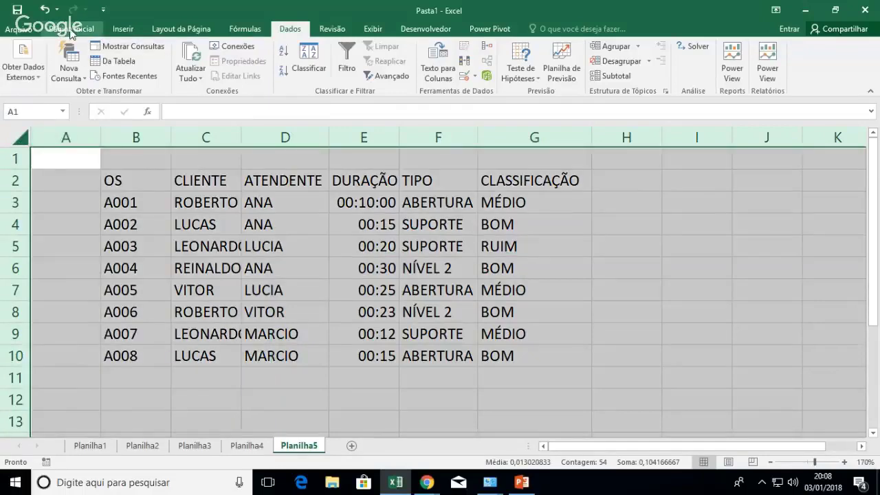
{"action": "left_click", "coordinate": [71, 29]}
{"action": "left_click", "coordinate": [117, 46]}
{"action": "type", "text": "Ebrima"}
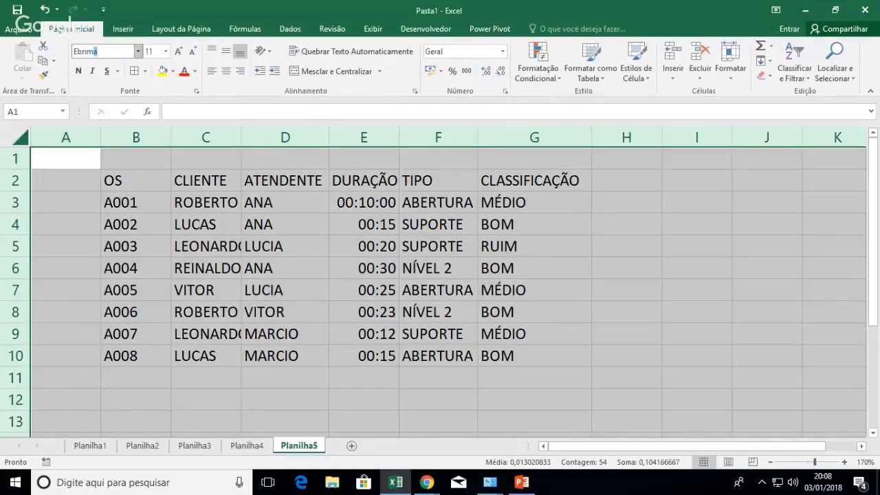
{"action": "key", "text": "Return"}
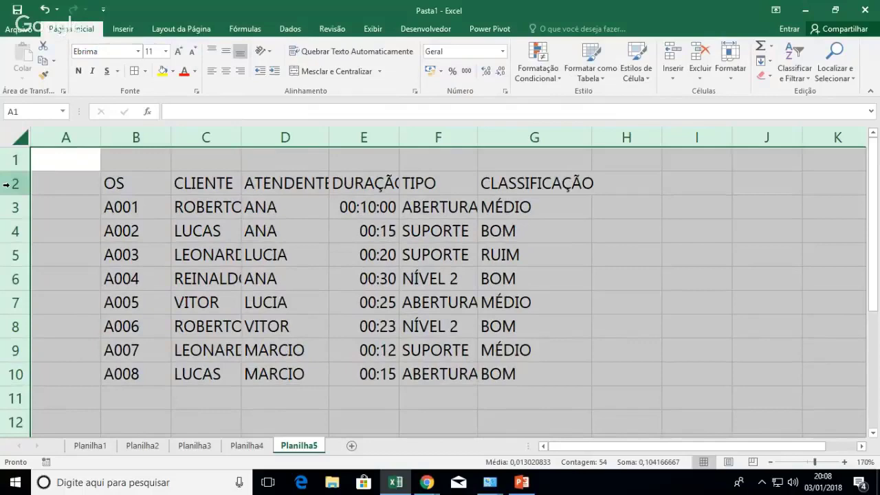
- Make header row 2 bold and auto-fit the widths of columns B to G to their contents
{"action": "left_click", "coordinate": [6, 183]}
{"action": "key", "text": "ctrl+n"}
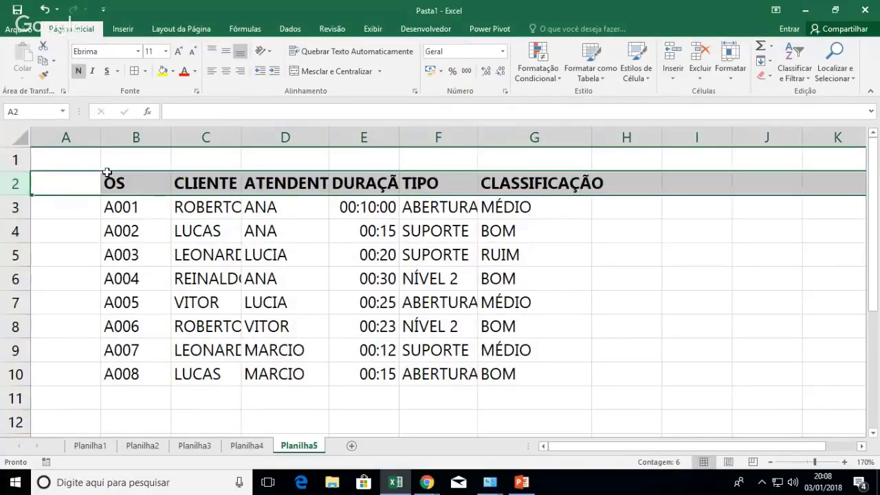
{"action": "left_click_drag", "start_coordinate": [155, 137], "coordinate": [591, 137]}
{"action": "double_click", "coordinate": [591, 137]}
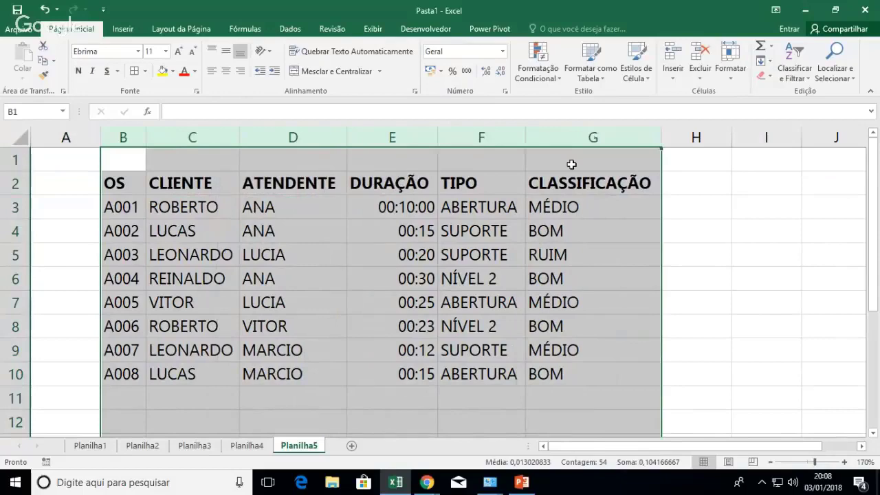
{"action": "left_click", "coordinate": [321, 246]}
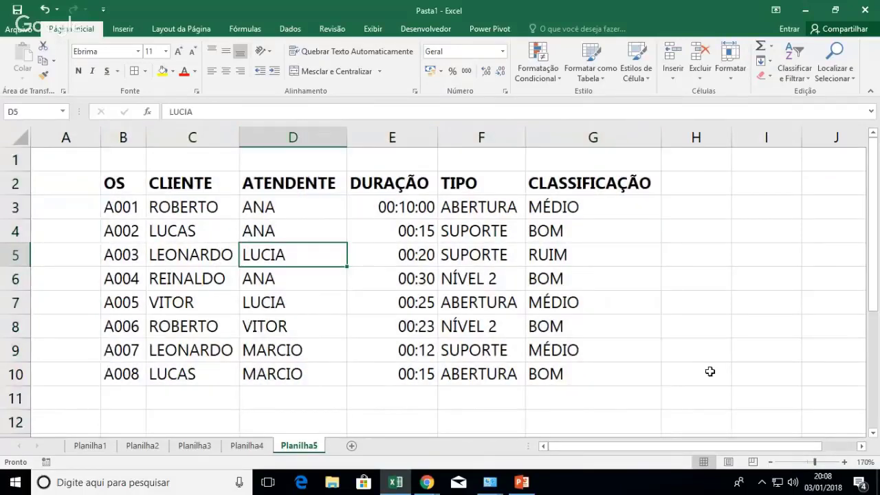
- Reduce the worksheet zoom to 140%
{"action": "left_click", "coordinate": [771, 464]}
{"action": "left_click", "coordinate": [771, 464]}
{"action": "left_click", "coordinate": [771, 464]}
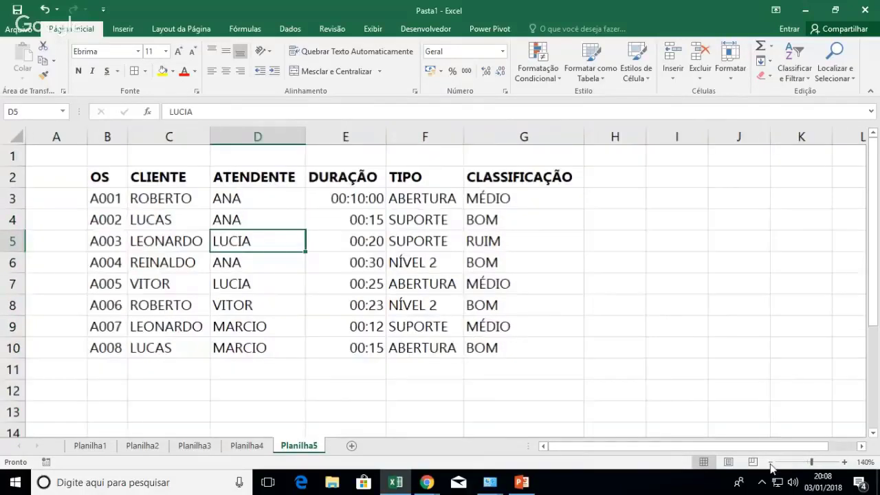
- Enter the header CLASSIFICAÇÃO in cell I2, beside the service-order table
{"action": "left_click", "coordinate": [771, 464]}
{"action": "left_click", "coordinate": [771, 463]}
{"action": "left_click", "coordinate": [537, 168]}
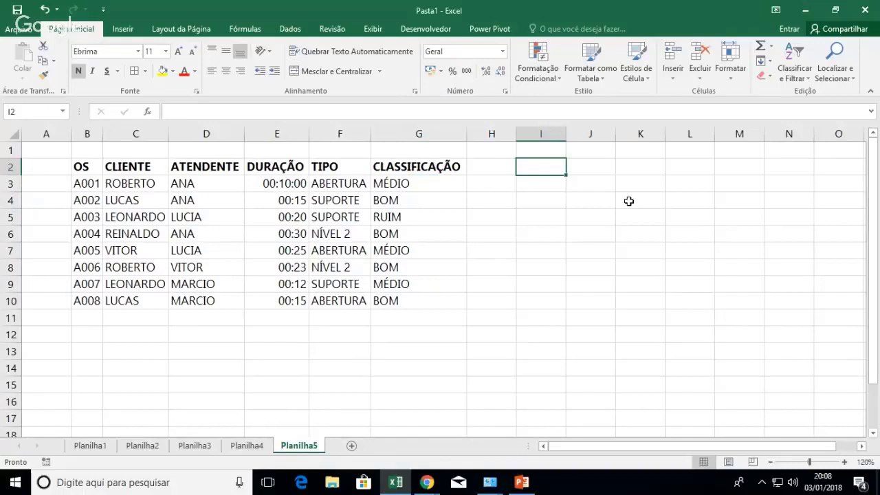
{"action": "type", "text": "CLASSIFIC"}
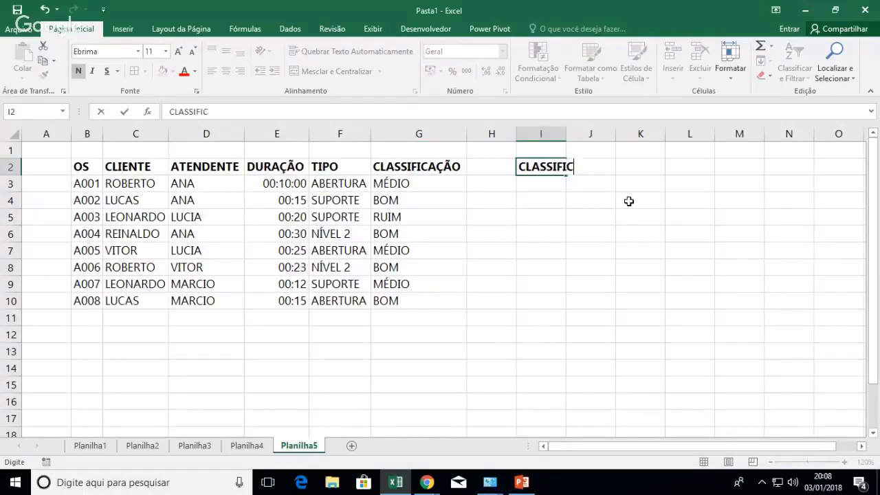
{"action": "type", "text": "AÇÃO"}
{"action": "key", "text": "Return"}
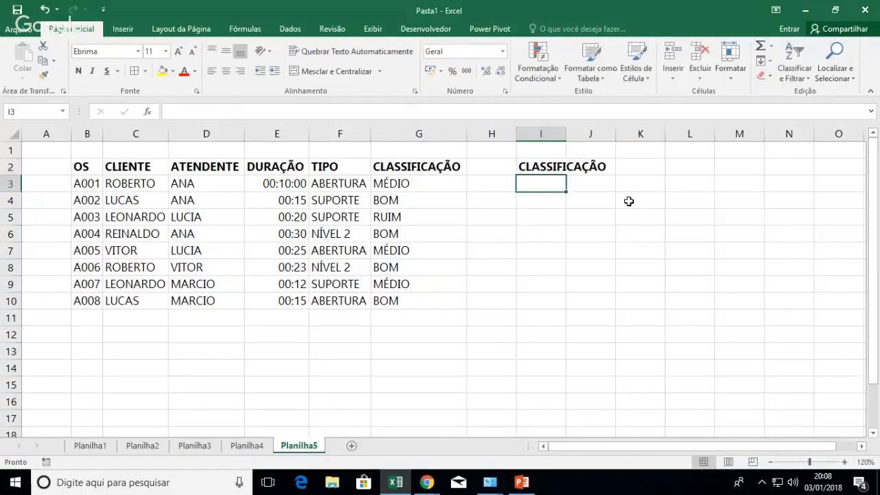
- List the ratings BOM, MÉDIO and RUIM in cells I3 to I5
{"action": "type", "text": "BOM"}
{"action": "key", "text": "Return"}
{"action": "type", "text": "MÉDIO"}
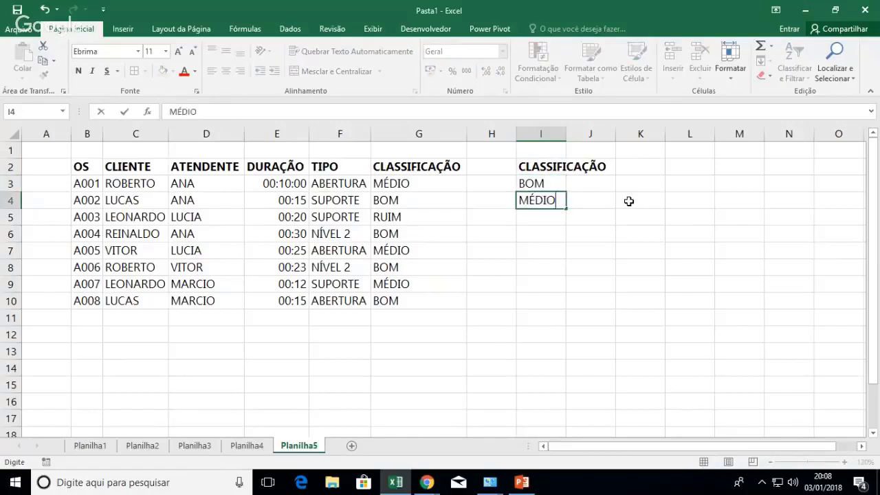
{"action": "key", "text": "Return"}
{"action": "type", "text": "RUIM"}
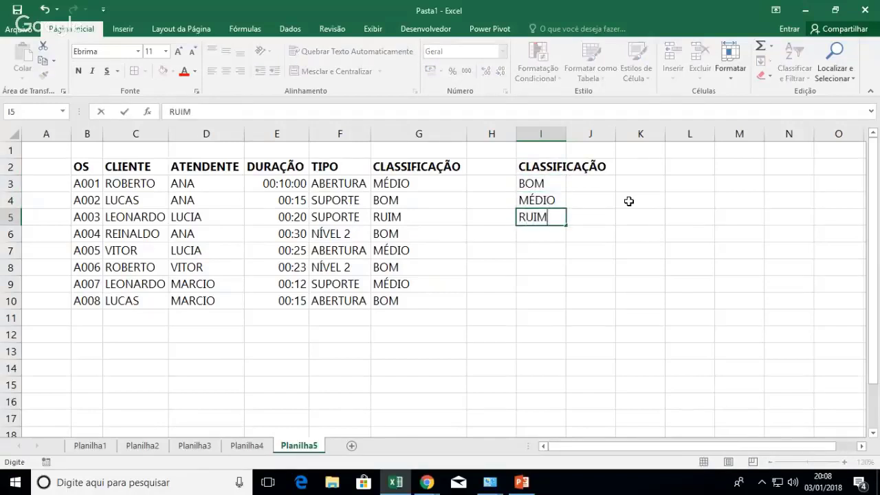
{"action": "key", "text": "Tab"}
- Auto-fit the width of column I and enter the header TOTAL in J2
{"action": "key", "text": "Up"}
{"action": "key", "text": "Up"}
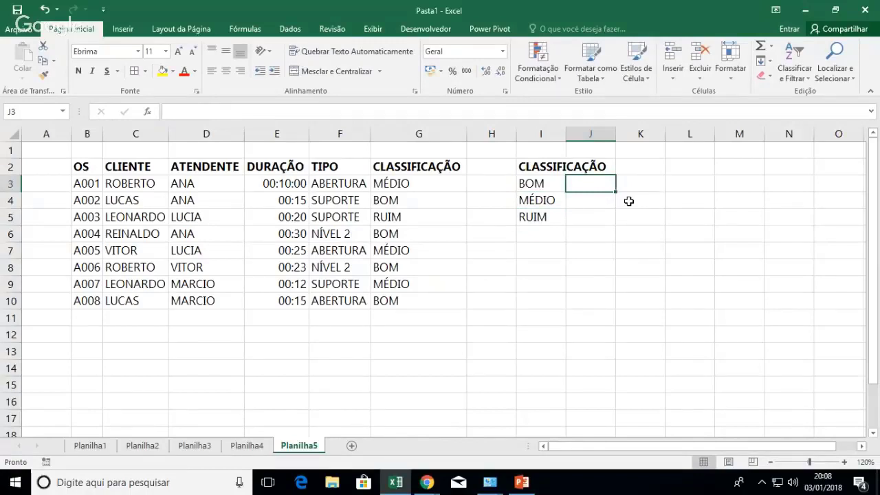
{"action": "double_click", "coordinate": [566, 134]}
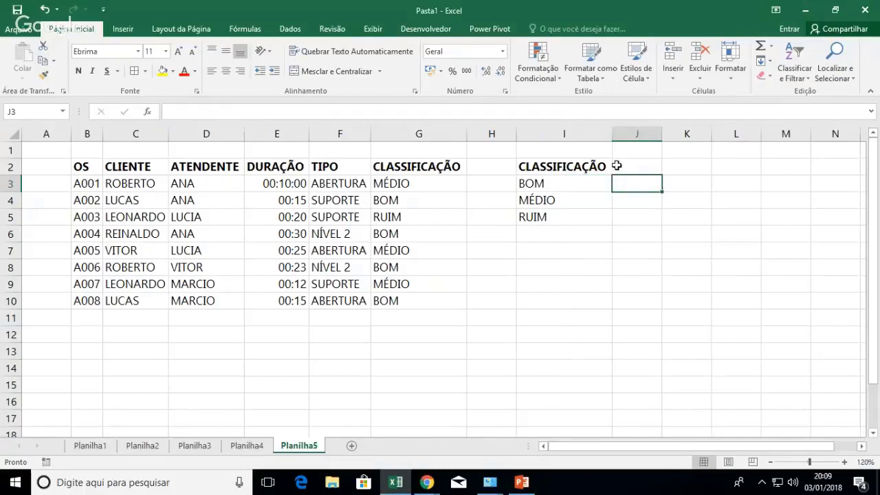
{"action": "left_click", "coordinate": [618, 166]}
{"action": "type", "text": "TOTAL"}
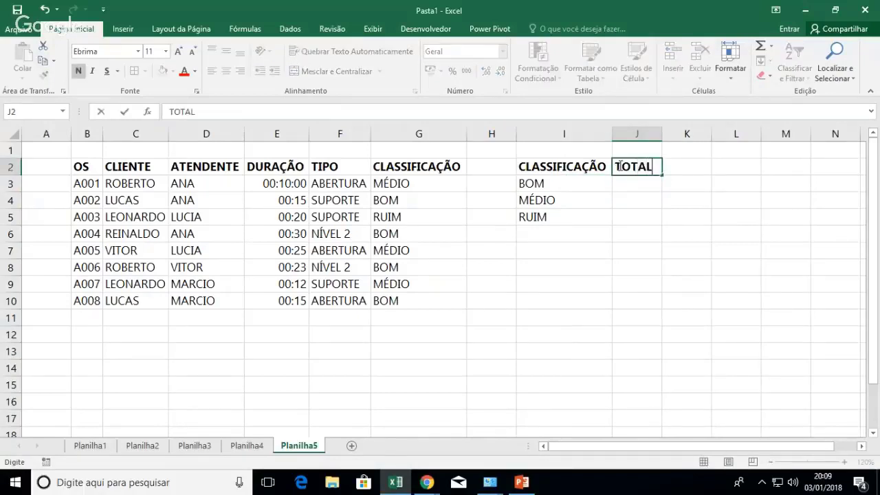
{"action": "key", "text": "Return"}
- Count the BOM ratings in J3 with the formula =CONT.SE(G3:G10;I3)
{"action": "type", "text": "=CONT.SE("}
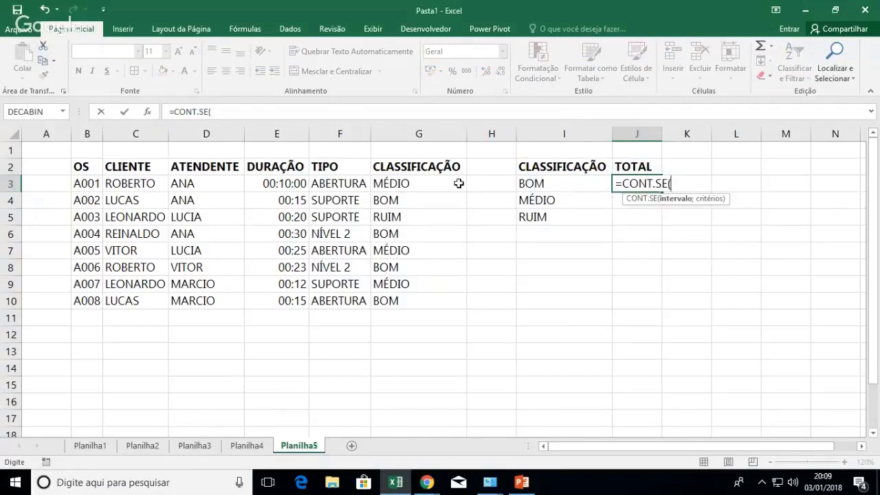
{"action": "left_click_drag", "start_coordinate": [456, 182], "coordinate": [448, 294]}
{"action": "type", "text": ";"}
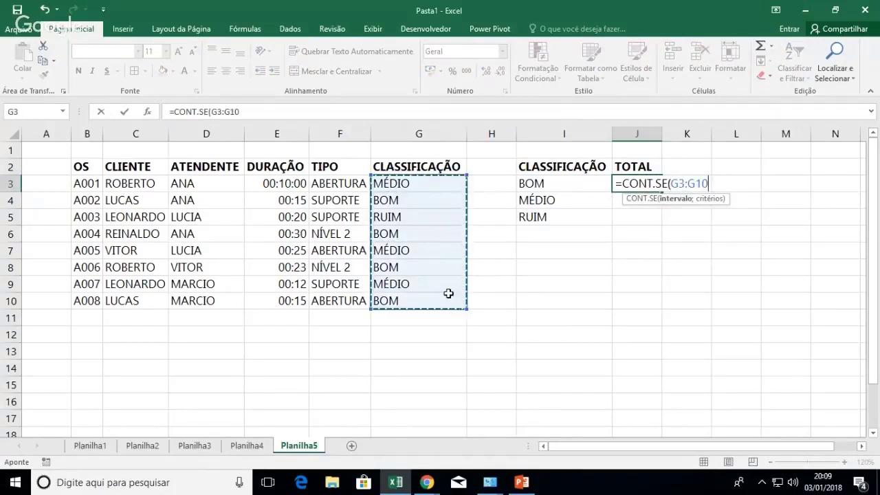
{"action": "left_click", "coordinate": [548, 180]}
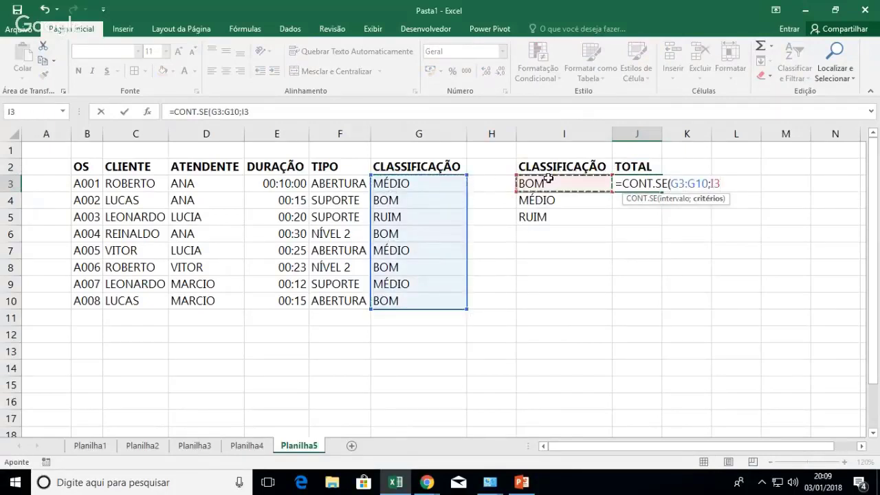
{"action": "type", "text": ")"}
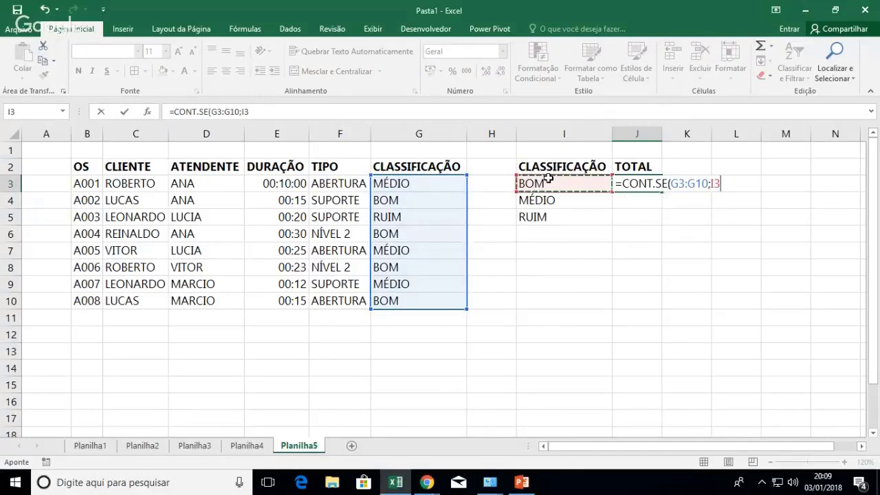
{"action": "key", "text": "Return"}
{"action": "key", "text": "Up"}
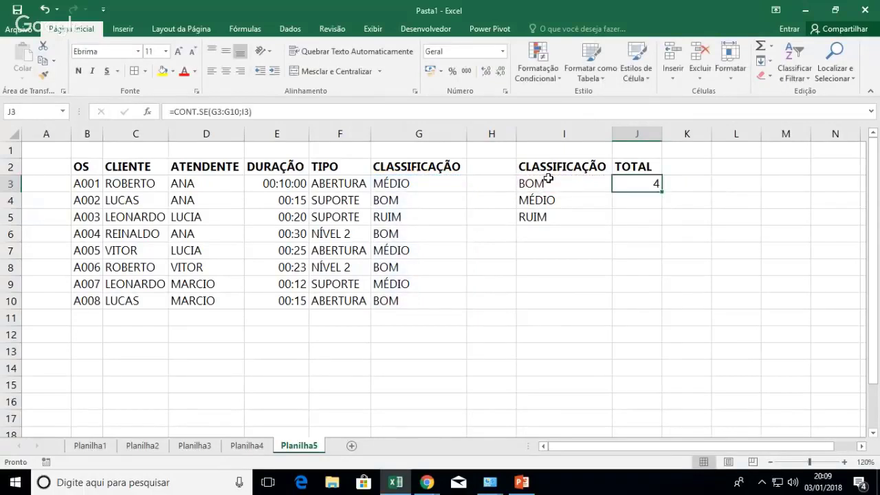
- Make the range in the J3 formula absolute as $G$3:$G$10 and fill the formula down to J5
{"action": "double_click", "coordinate": [654, 184]}
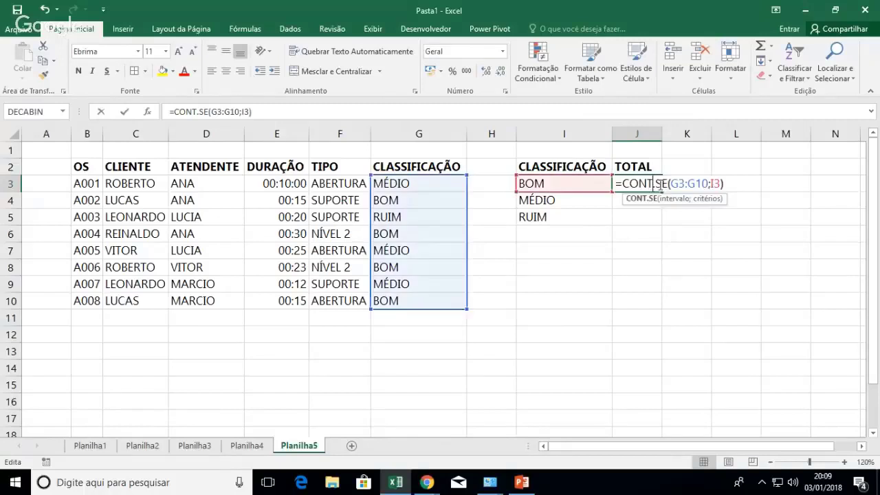
{"action": "double_click", "coordinate": [677, 184]}
{"action": "key", "text": "F4"}
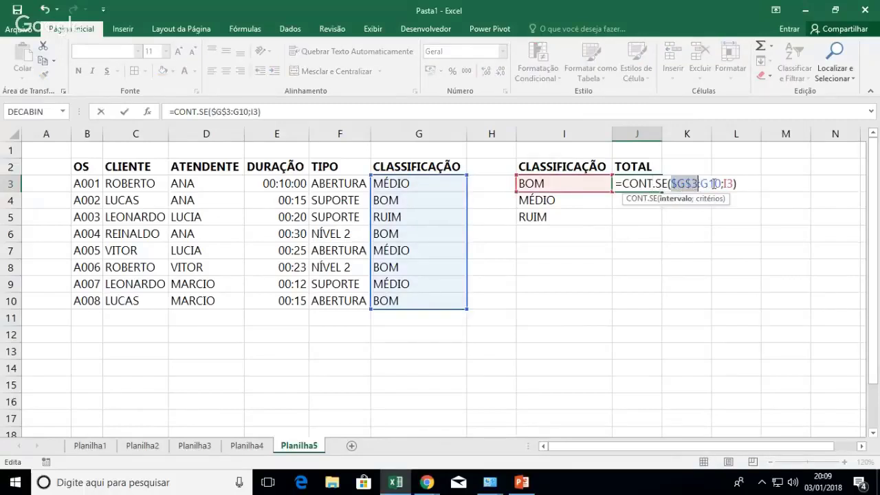
{"action": "double_click", "coordinate": [710, 184]}
{"action": "key", "text": "F4"}
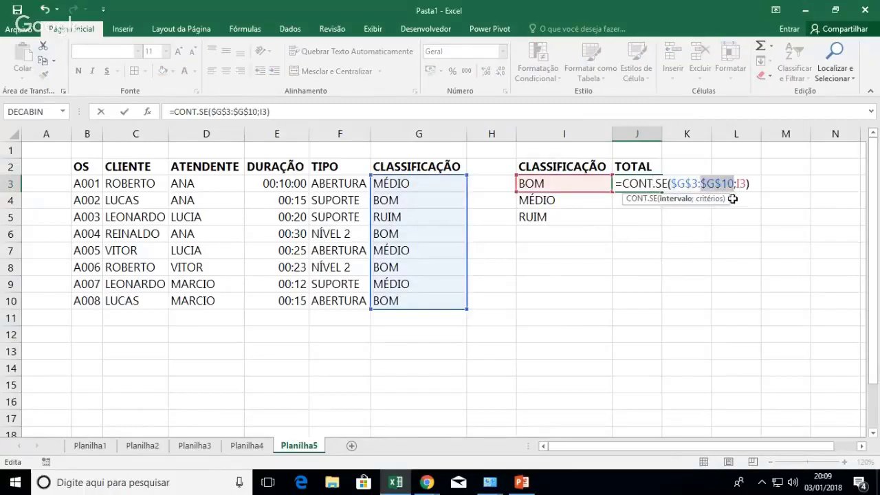
{"action": "key", "text": "Return"}
{"action": "left_click", "coordinate": [661, 183]}
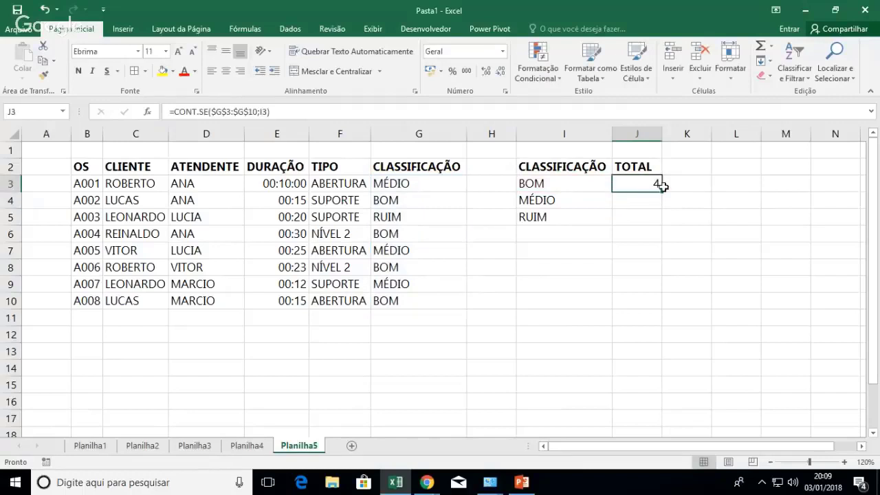
{"action": "left_click_drag", "start_coordinate": [662, 194], "coordinate": [661, 224]}
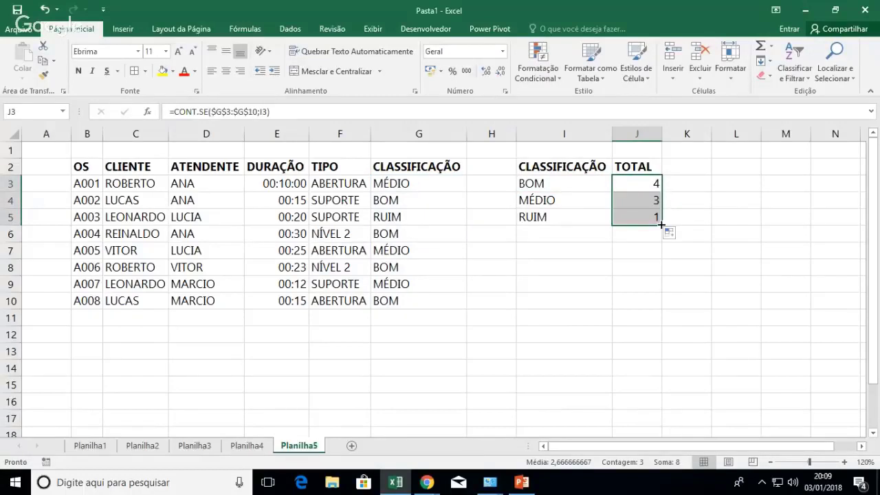
- Enter the header % in K2 and the formula =J3/SOMA(J3:J5) in K3
{"action": "left_click", "coordinate": [682, 164]}
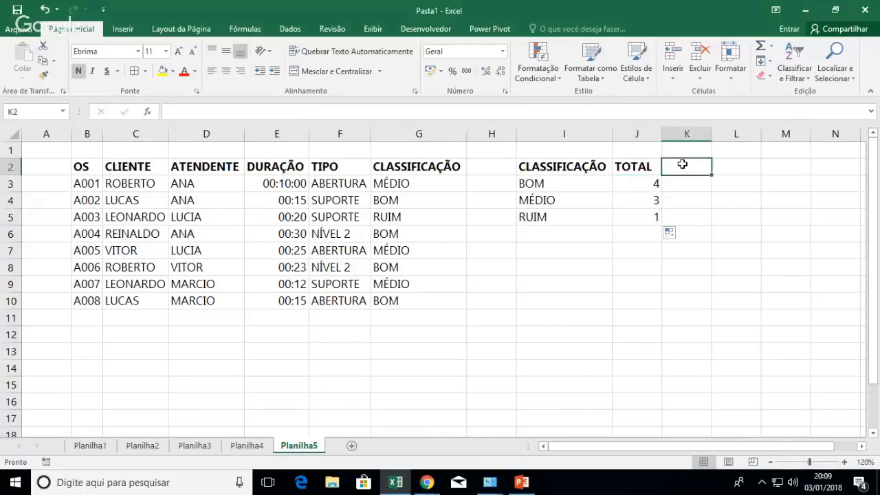
{"action": "type", "text": "%"}
{"action": "key", "text": "Return"}
{"action": "type", "text": "="}
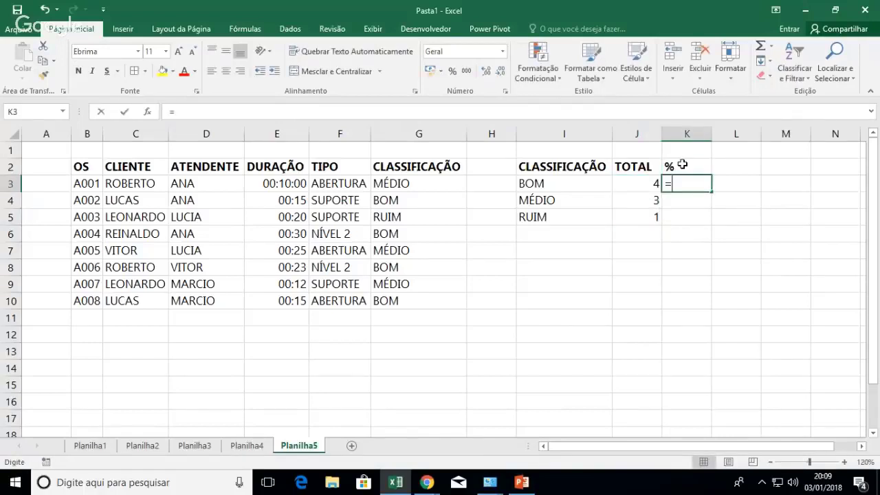
{"action": "key", "text": "Left"}
{"action": "type", "text": "/SOMA("}
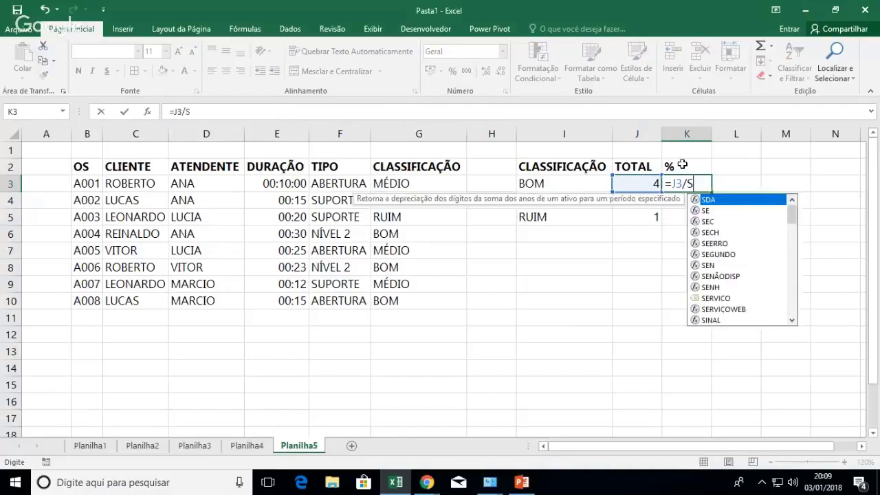
{"action": "key", "text": "Left"}
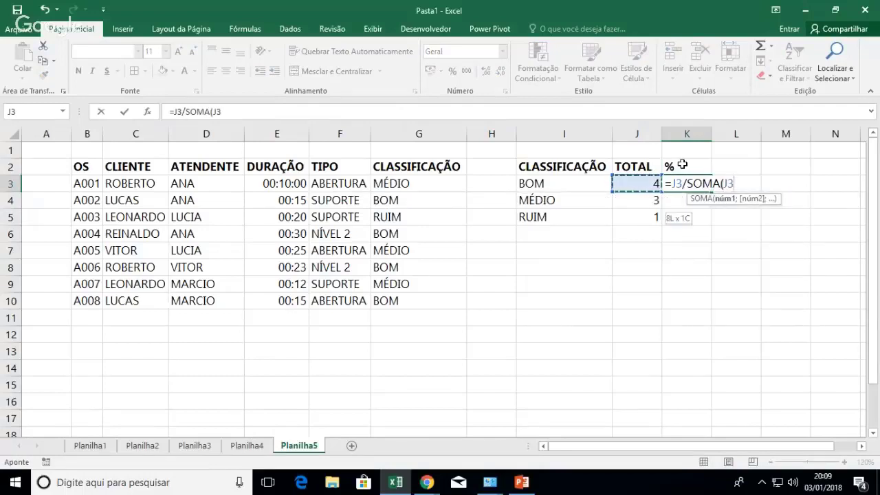
{"action": "key", "text": "shift+Down"}
{"action": "key", "text": "shift+Down"}
{"action": "key", "text": "Return"}
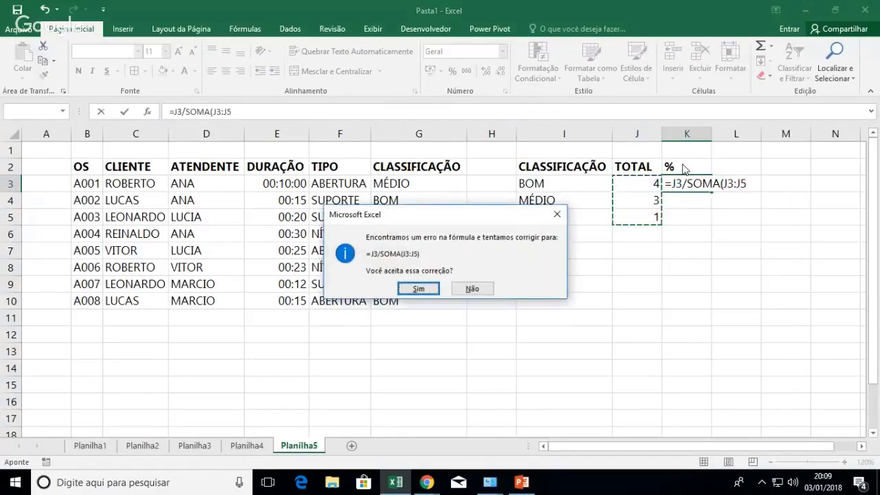
{"action": "key", "text": "Return"}
- Format cells K3 to K5 as percentages
{"action": "key", "text": "Up"}
{"action": "key", "text": "shift+Down"}
{"action": "key", "text": "shift+Down"}
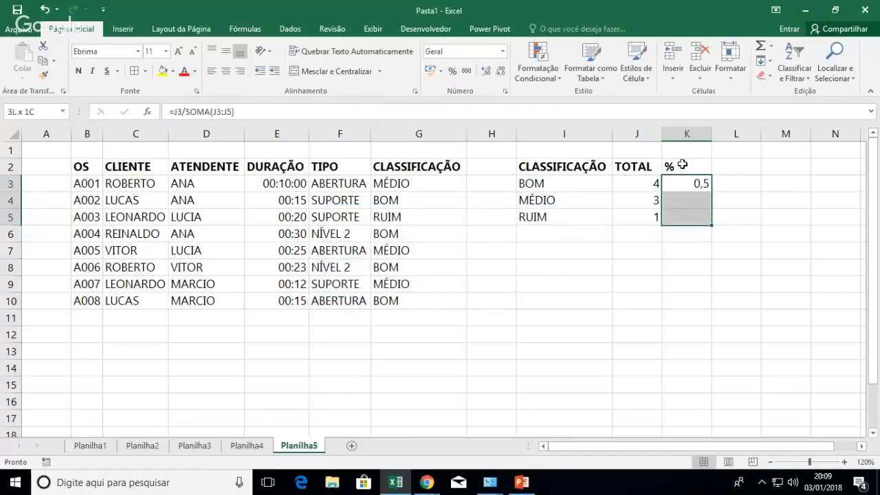
{"action": "left_click", "coordinate": [452, 70]}
- Make the sum range in the K3 formula absolute as $J$3:$J$5 and fill the formula down to K5
{"action": "double_click", "coordinate": [703, 183]}
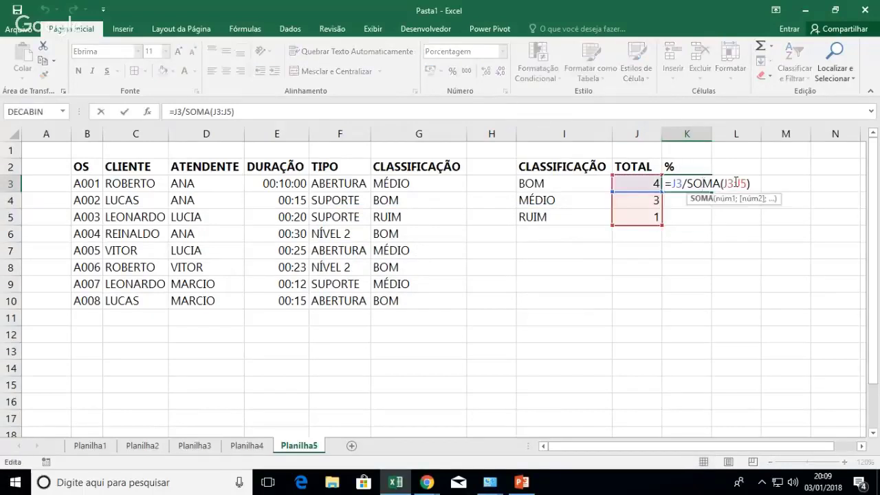
{"action": "left_click", "coordinate": [729, 183]}
{"action": "key", "text": "F4"}
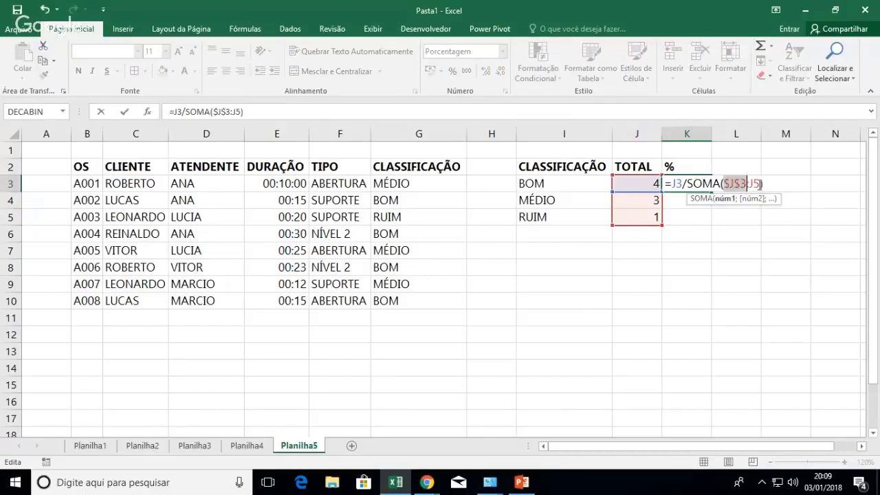
{"action": "left_click", "coordinate": [757, 185]}
{"action": "key", "text": "F4"}
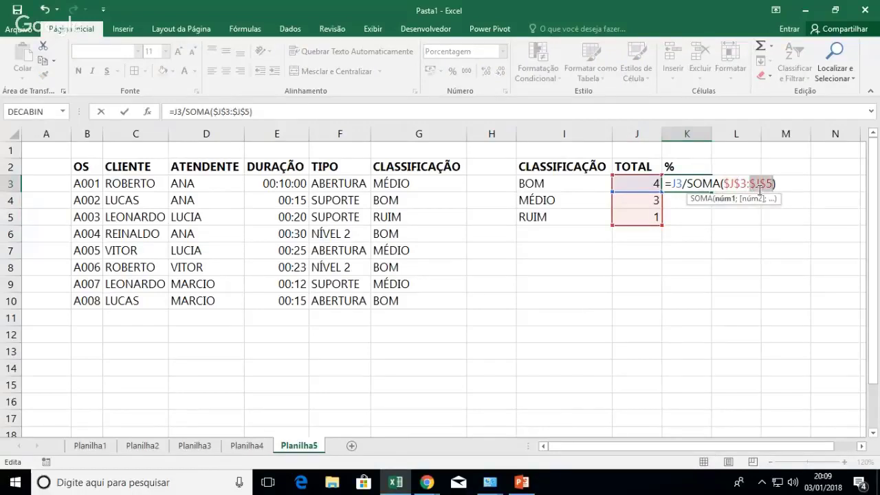
{"action": "key", "text": "Return"}
{"action": "left_click", "coordinate": [706, 184]}
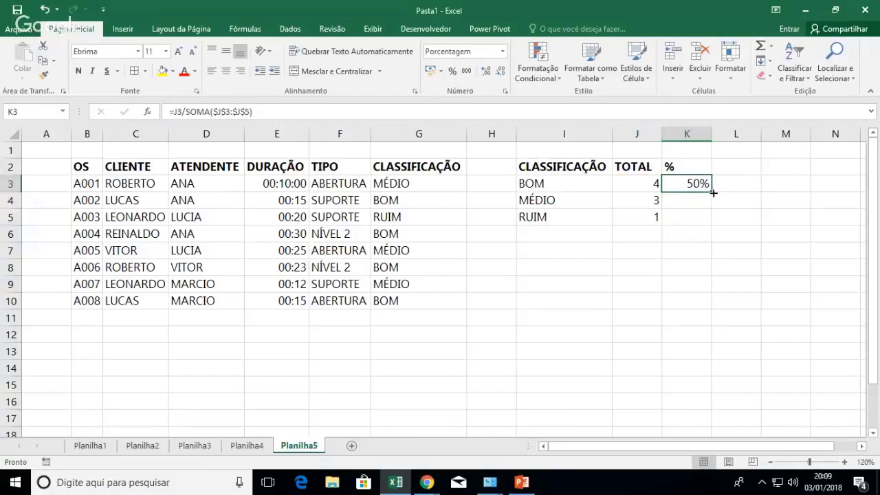
{"action": "left_click_drag", "start_coordinate": [713, 193], "coordinate": [727, 220]}
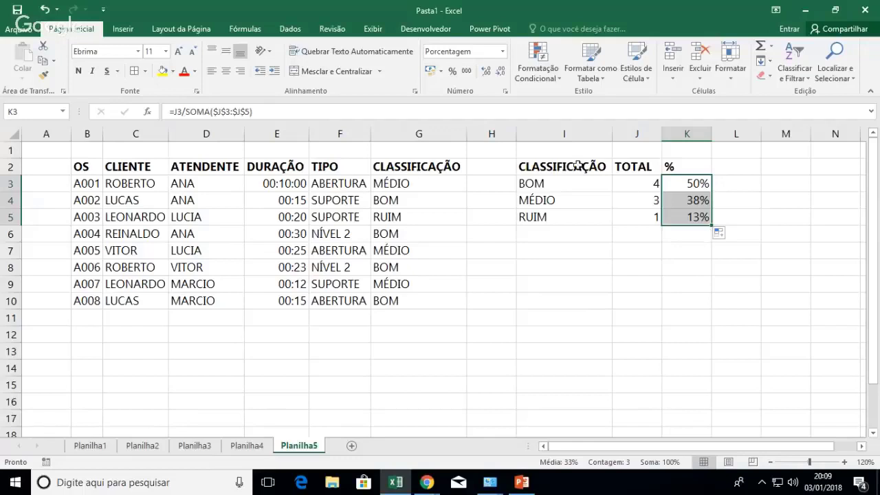
- Insert a doughnut chart from I2:I5 and K2:K5 and apply the third chart style, with grey gradient background and percentage labels
{"action": "left_click_drag", "start_coordinate": [576, 166], "coordinate": [575, 212]}
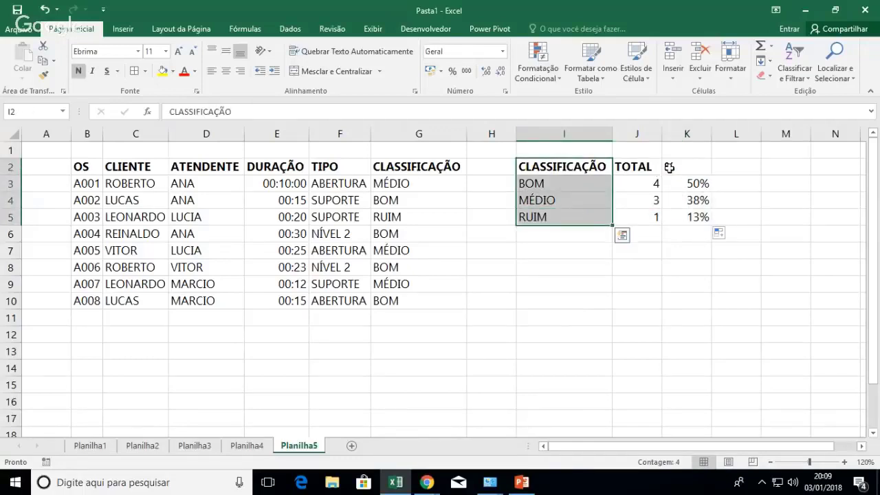
{"action": "left_click_drag", "start_coordinate": [670, 169], "coordinate": [680, 217]}
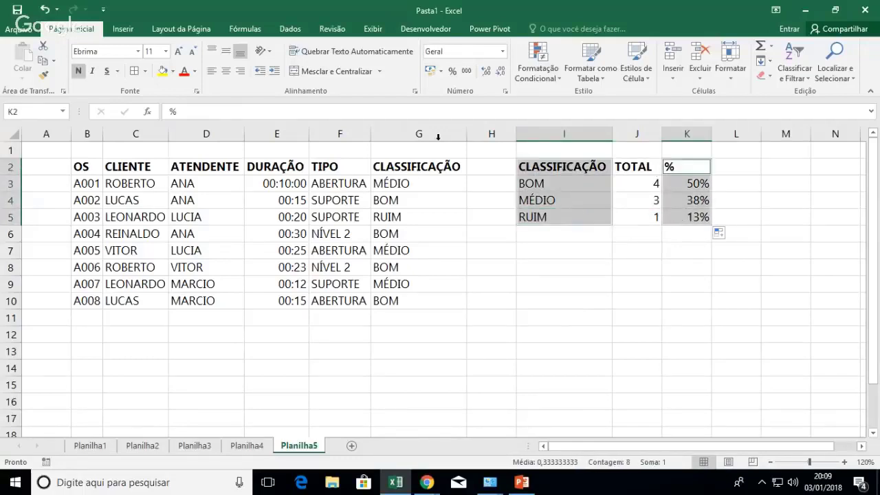
{"action": "left_click", "coordinate": [128, 31]}
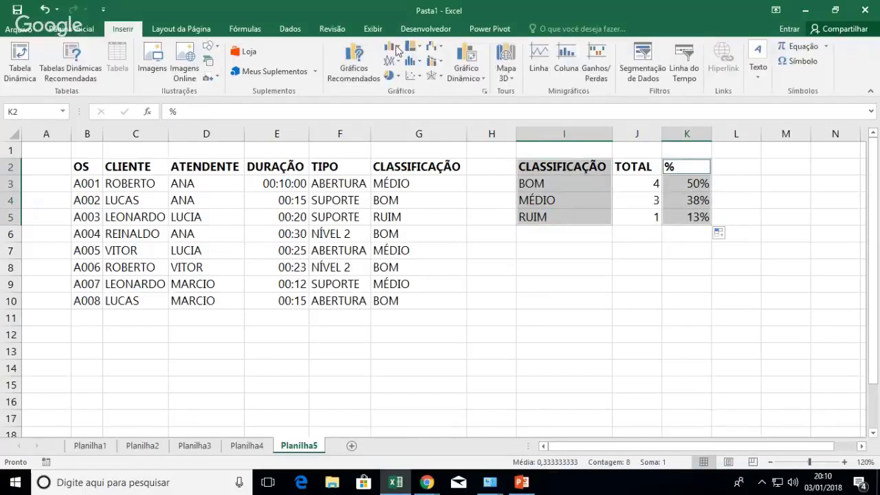
{"action": "left_click", "coordinate": [400, 77]}
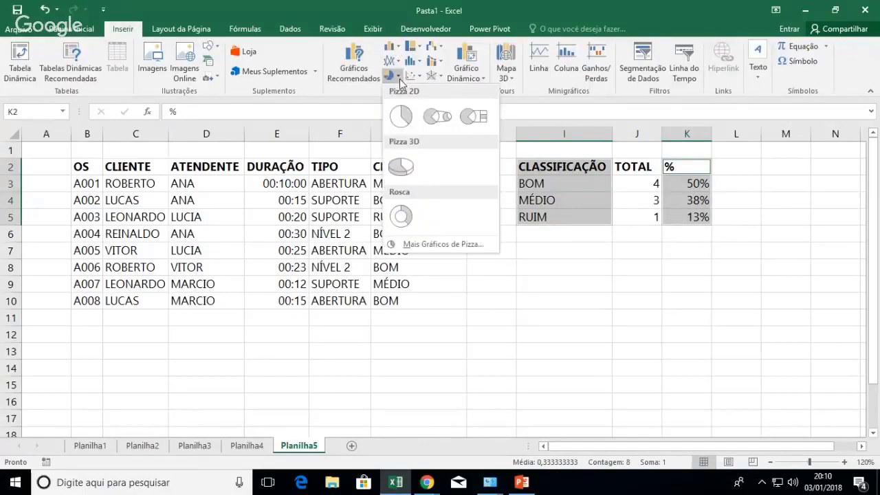
{"action": "left_click", "coordinate": [401, 216]}
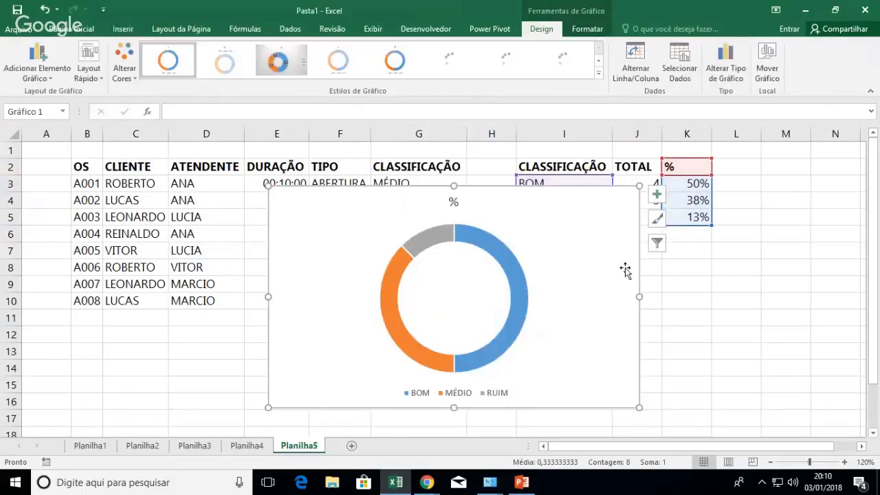
{"action": "left_click", "coordinate": [274, 74]}
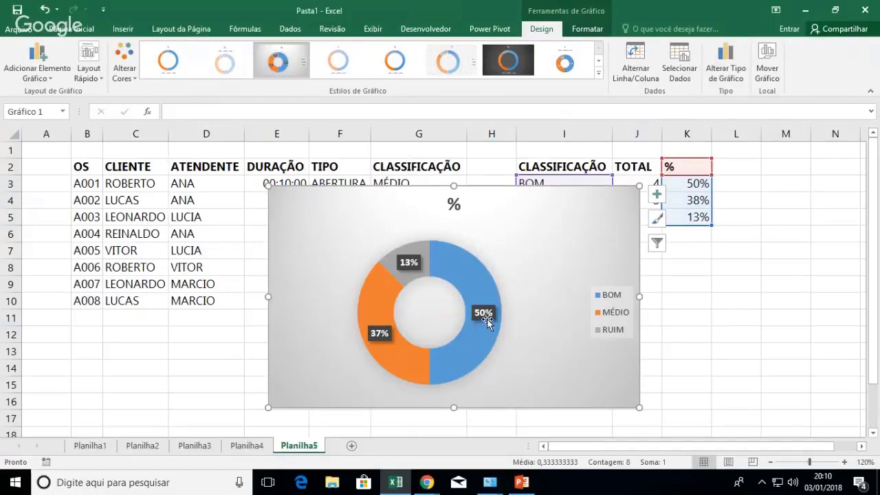
- Delete the doughnut chart's legend and change the chart title to CLASSIFICAÇÃO - %
{"action": "left_click", "coordinate": [608, 334]}
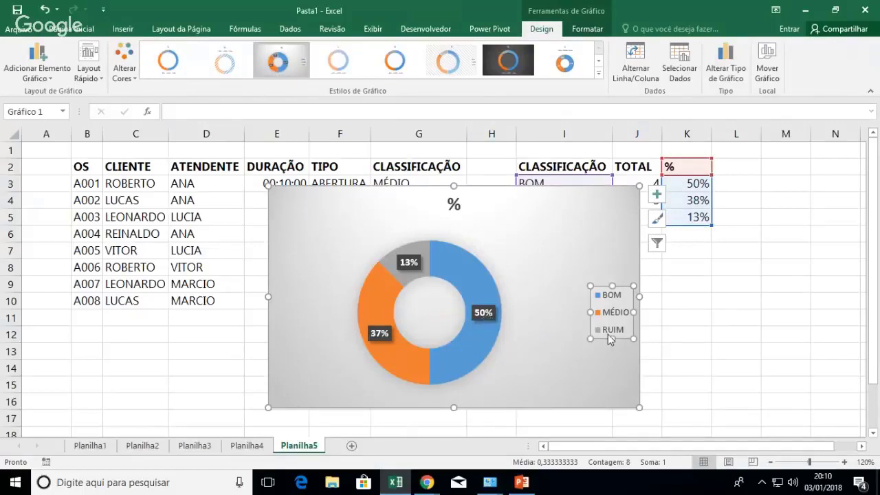
{"action": "key", "text": "Delete"}
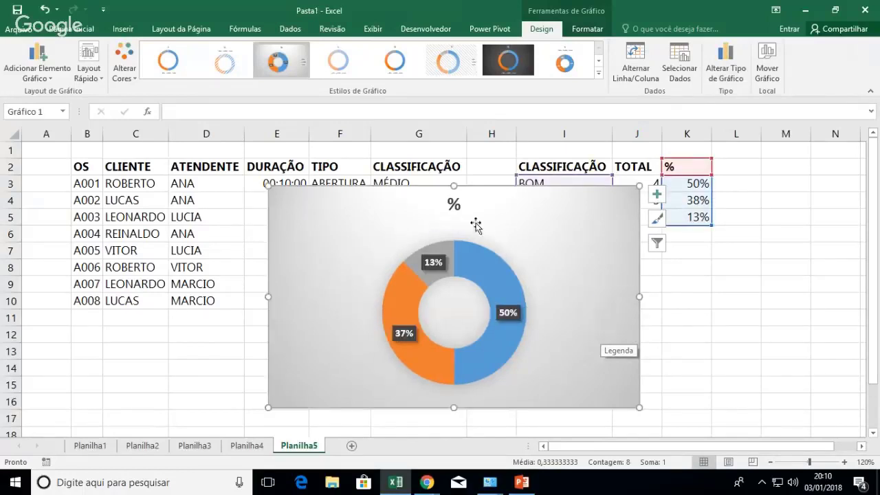
{"action": "left_click", "coordinate": [452, 205]}
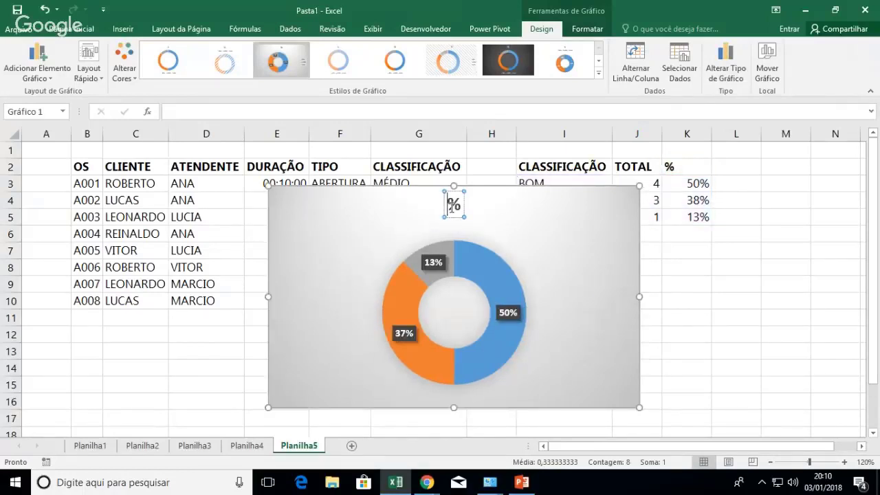
{"action": "type", "text": "cLASSI"}
{"action": "type", "text": "LASSIFICAÇ"}
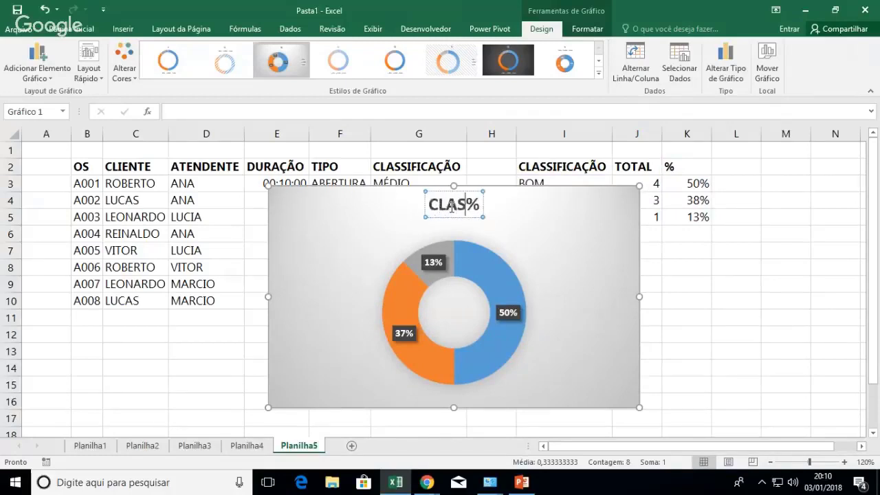
{"action": "type", "text": "ÃO -"}
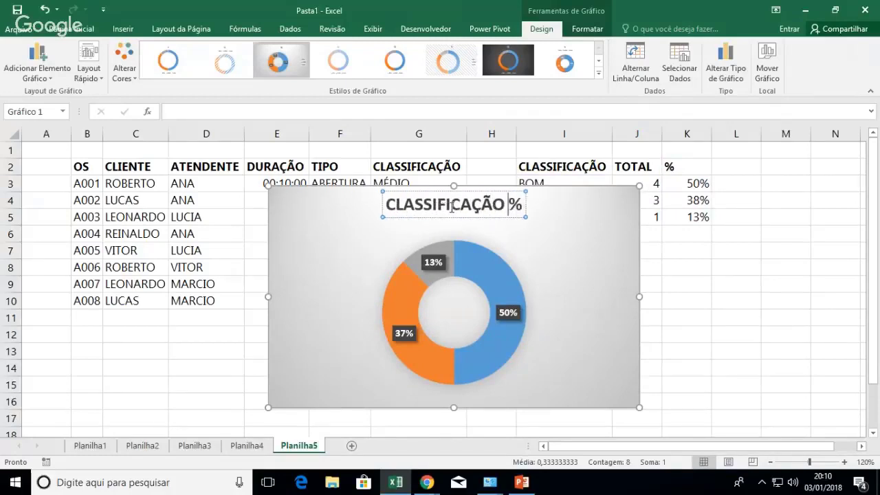
- Add category names to the chart's percentage data labels and move the chart below the rating summary
{"action": "left_click", "coordinate": [515, 318]}
{"action": "right_click", "coordinate": [517, 322]}
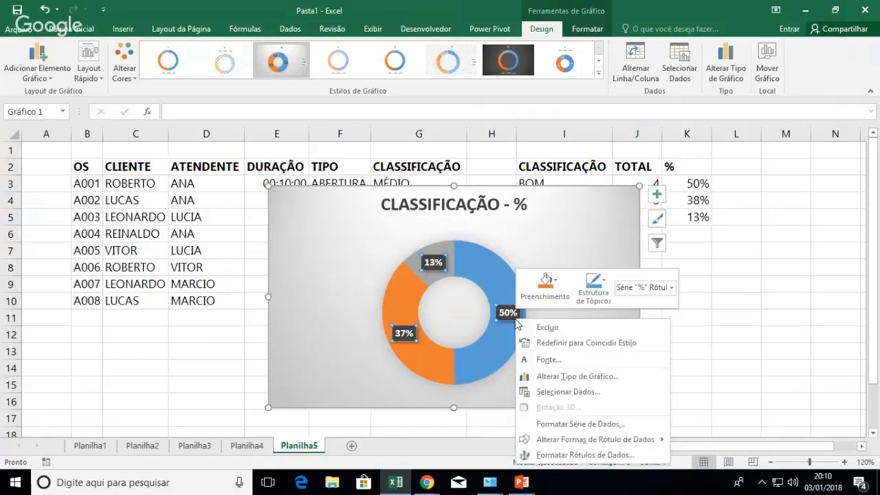
{"action": "left_click", "coordinate": [601, 455]}
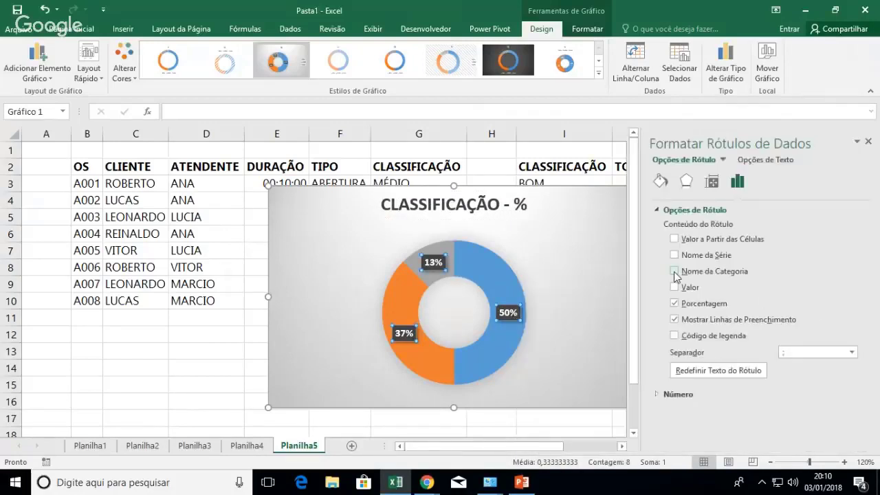
{"action": "left_click", "coordinate": [674, 272]}
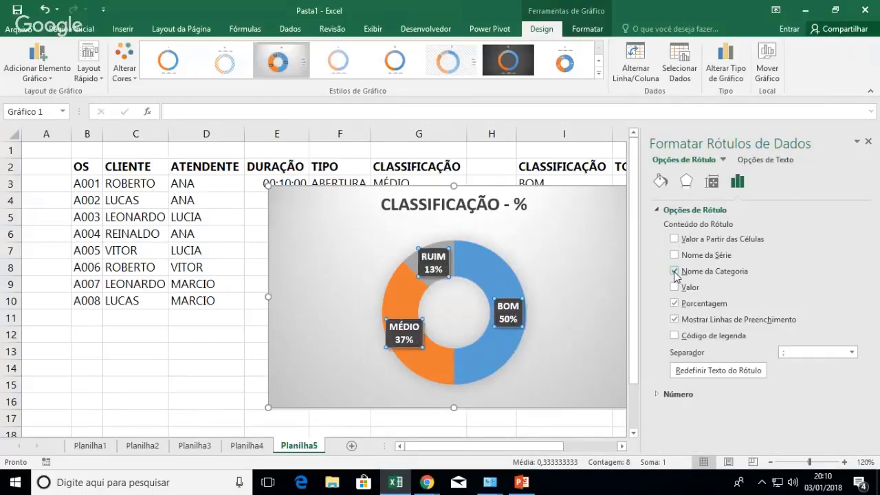
{"action": "left_click", "coordinate": [578, 244]}
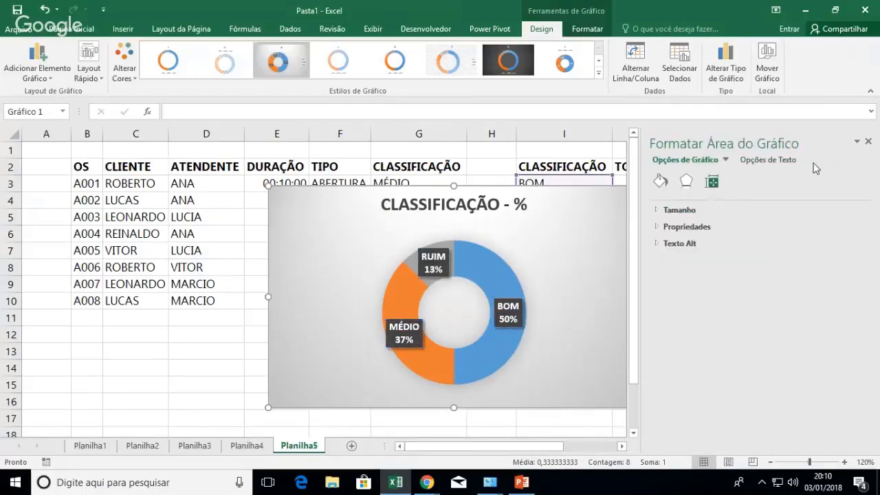
{"action": "left_click", "coordinate": [868, 142]}
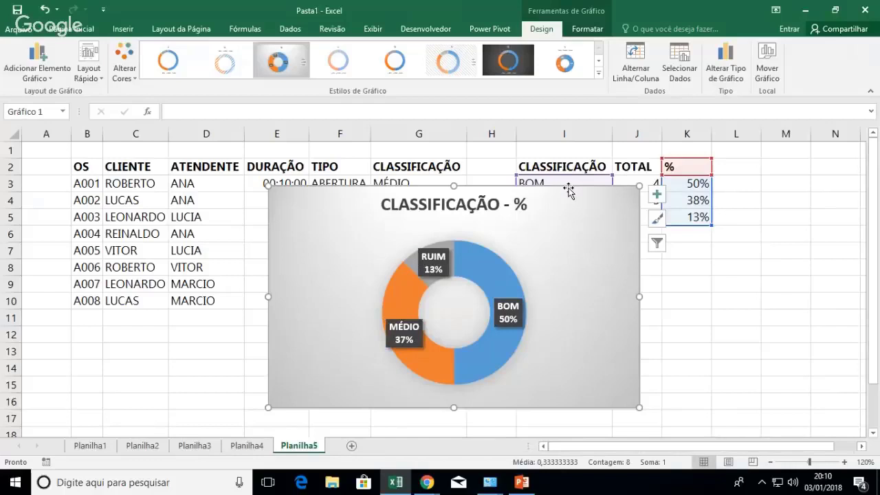
{"action": "left_click_drag", "start_coordinate": [570, 191], "coordinate": [788, 238]}
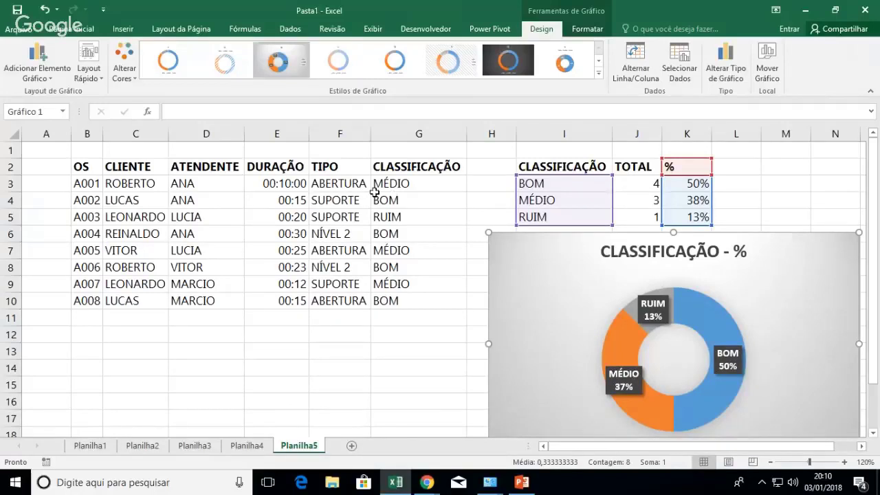
- Apply borders to all cells of the service-order table B2:G10
{"action": "left_click_drag", "start_coordinate": [349, 169], "coordinate": [349, 295]}
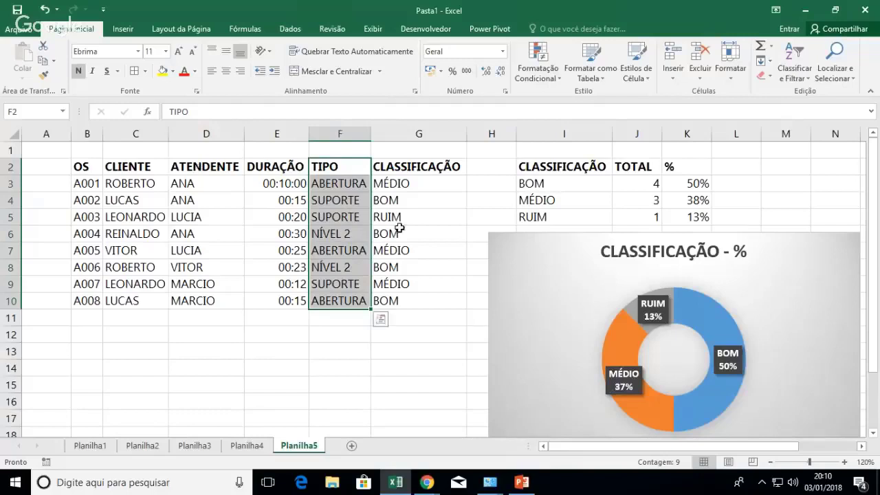
{"action": "left_click", "coordinate": [498, 242]}
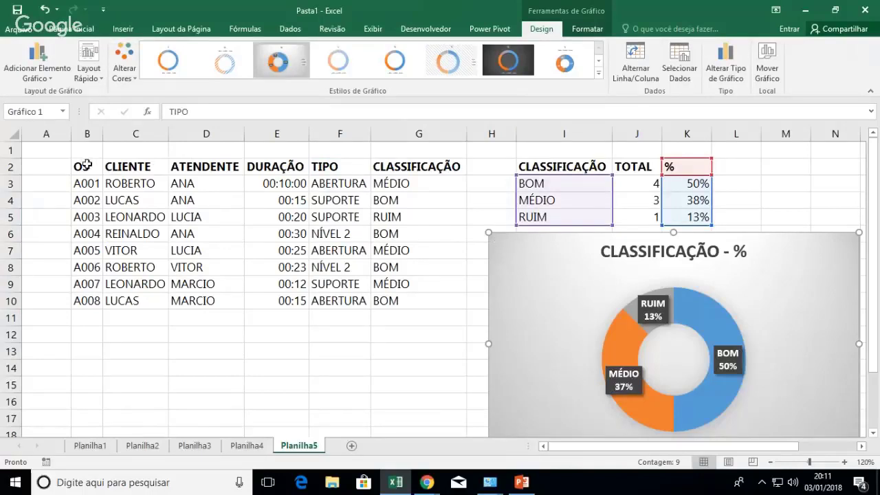
{"action": "left_click_drag", "start_coordinate": [83, 166], "coordinate": [409, 293]}
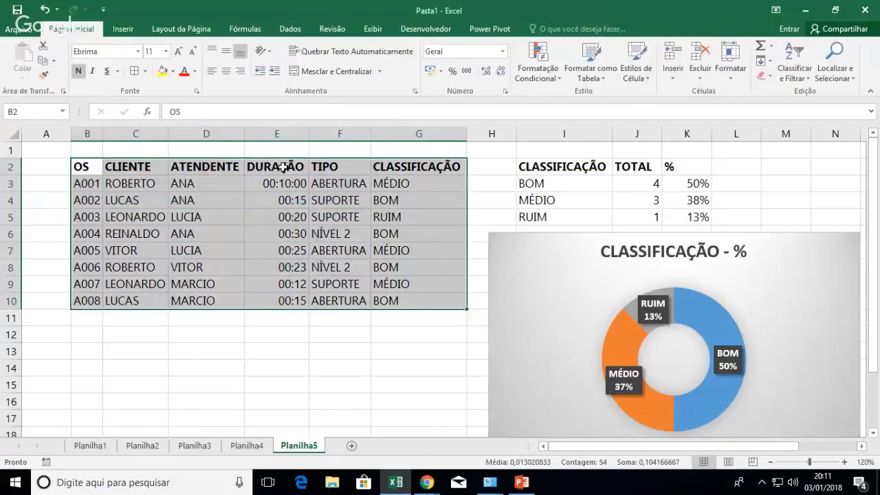
{"action": "left_click", "coordinate": [134, 71]}
{"action": "left_click", "coordinate": [227, 191]}
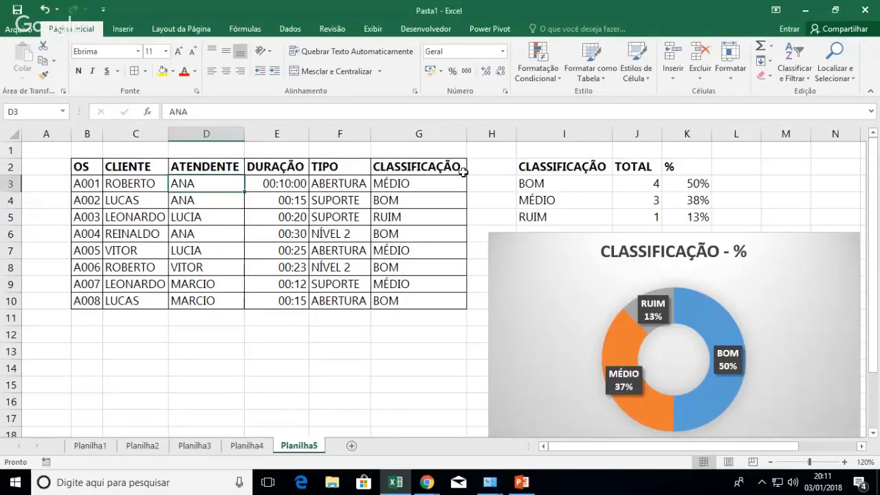
- Examine the count formula in J3 and the percentage formula in K3
{"action": "left_click", "coordinate": [649, 189]}
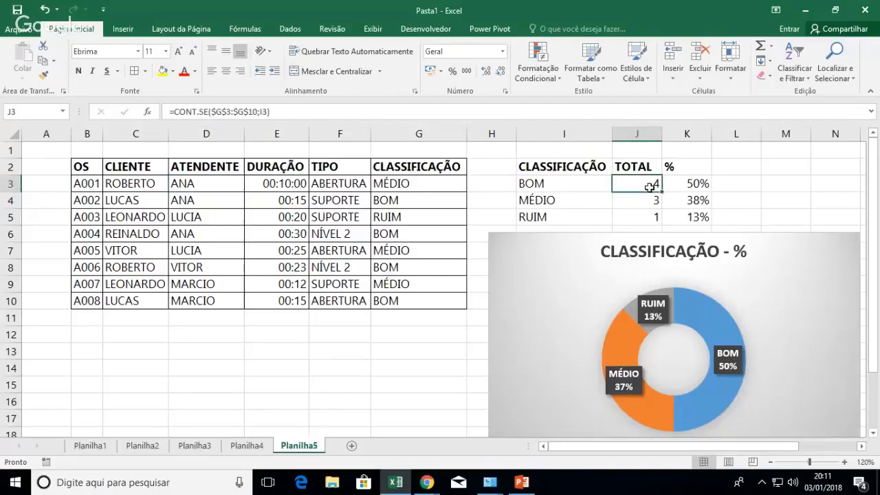
{"action": "double_click", "coordinate": [649, 187]}
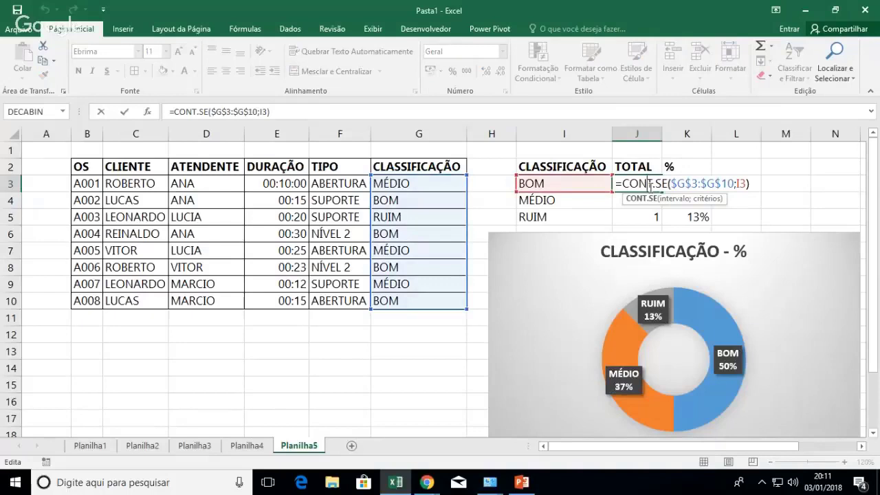
{"action": "key", "text": "Escape"}
{"action": "double_click", "coordinate": [684, 183]}
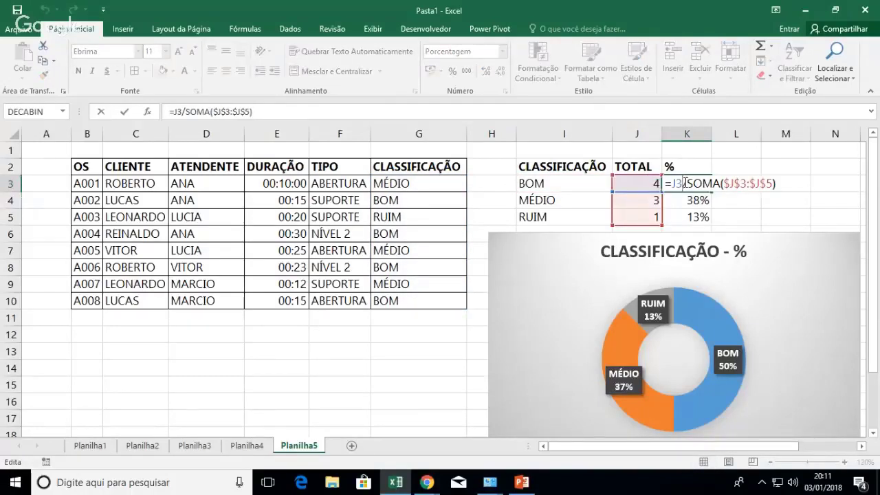
{"action": "key", "text": "Return"}
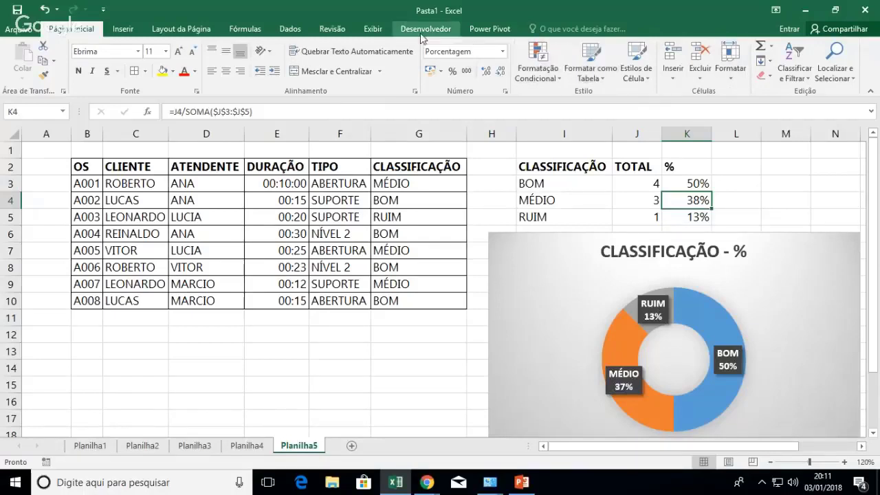
- Switch the row and column headings off and back on, and hide the sheet's gridlines
{"action": "left_click", "coordinate": [375, 29]}
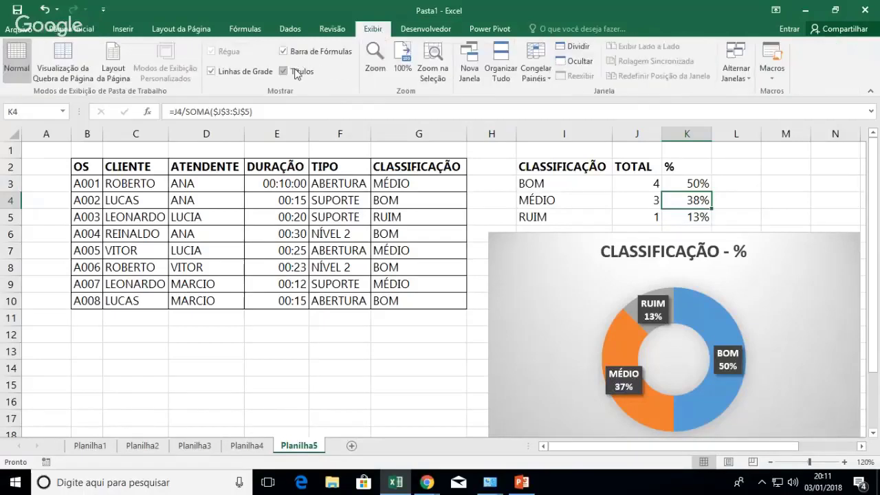
{"action": "left_click", "coordinate": [294, 73]}
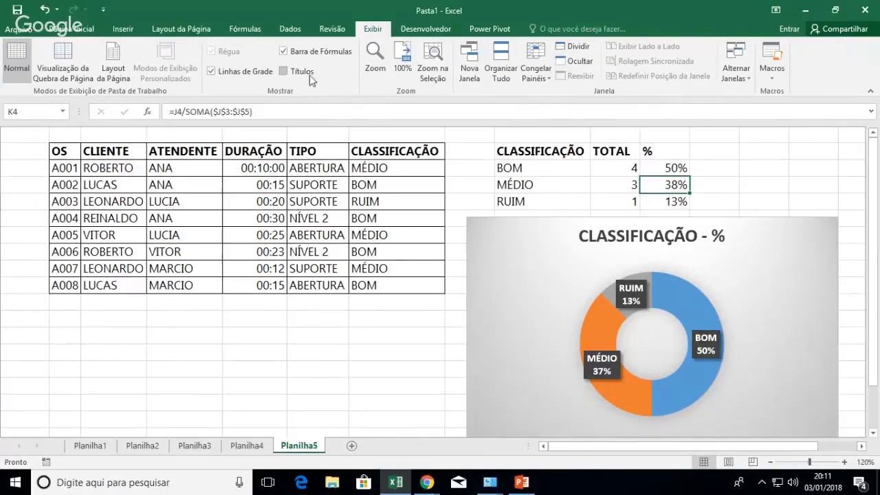
{"action": "left_click", "coordinate": [304, 73]}
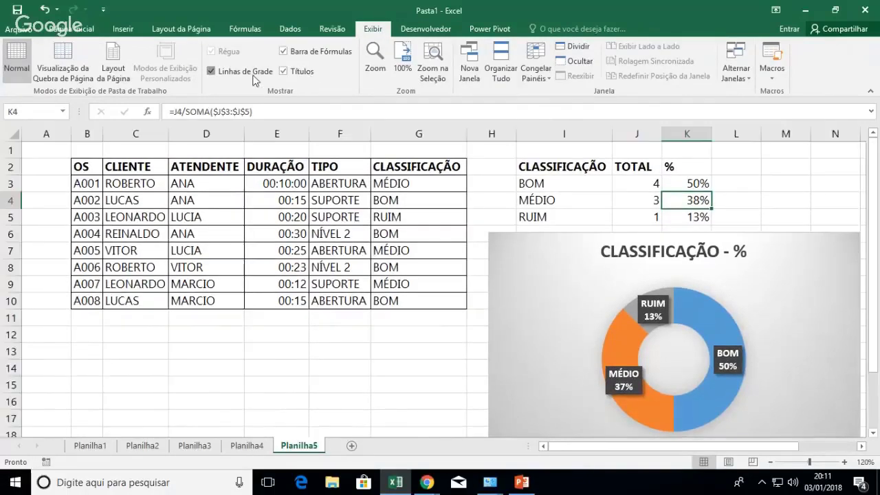
{"action": "left_click", "coordinate": [212, 71]}
{"action": "left_click", "coordinate": [344, 253]}
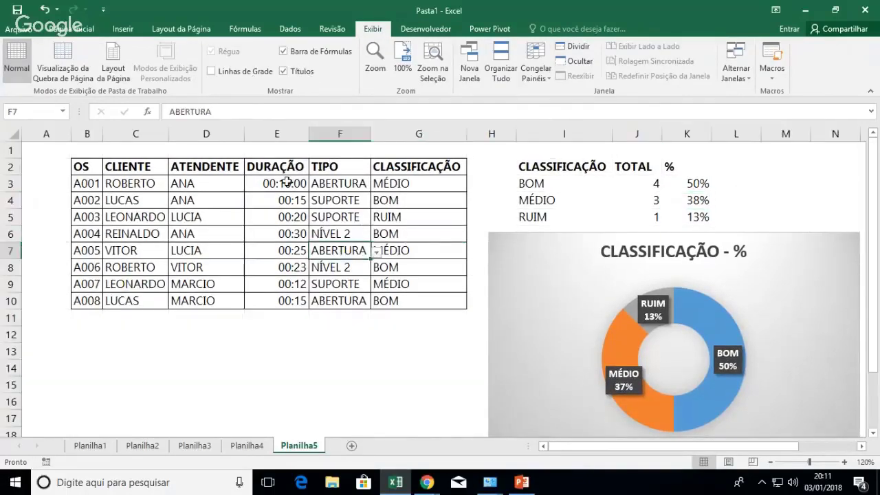
{"action": "left_click_drag", "start_coordinate": [284, 183], "coordinate": [292, 299]}
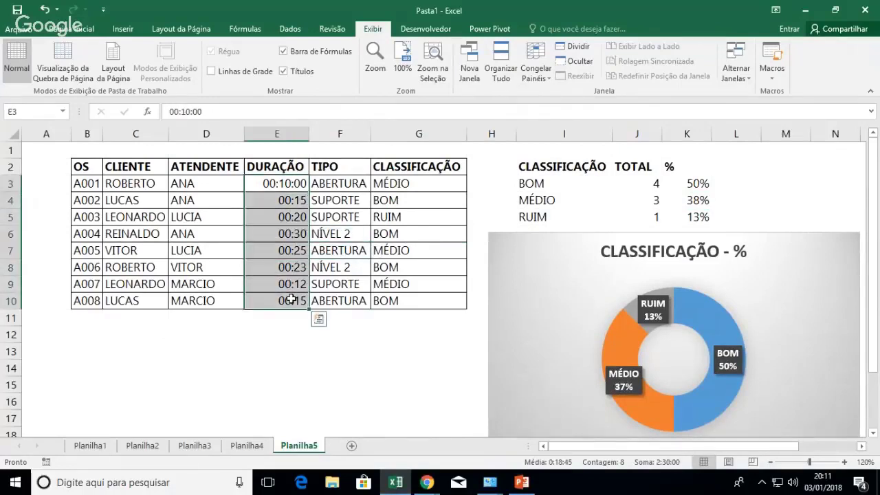
{"action": "left_click_drag", "start_coordinate": [432, 185], "coordinate": [436, 306]}
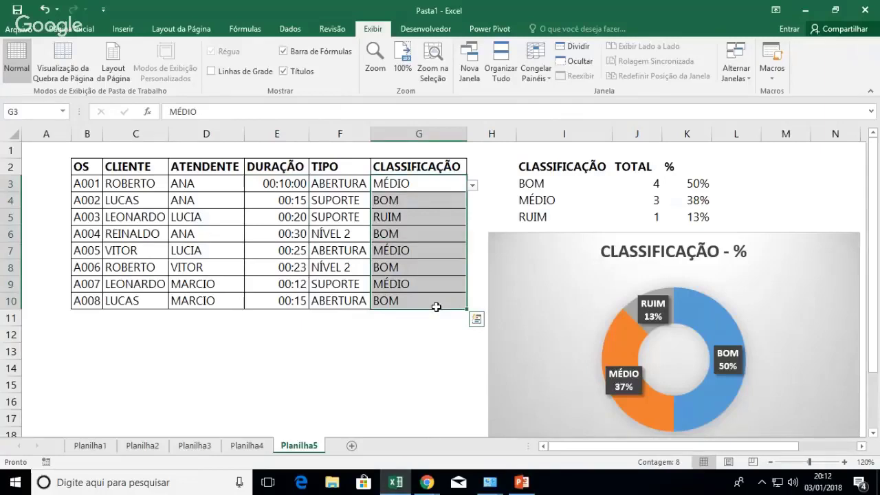
{"action": "left_click", "coordinate": [429, 484]}
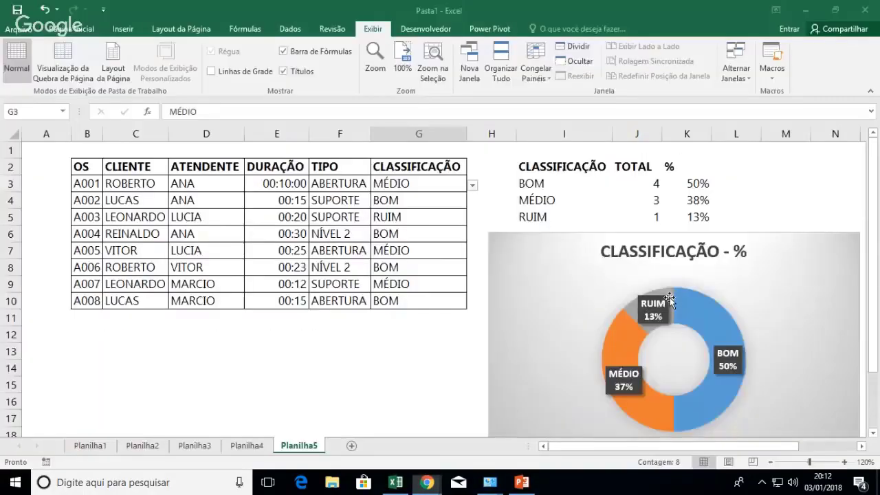
- Move the chart beside the rating summary, starting in column L, and enter the heading ATENDENTES in I7
{"action": "left_click", "coordinate": [549, 284]}
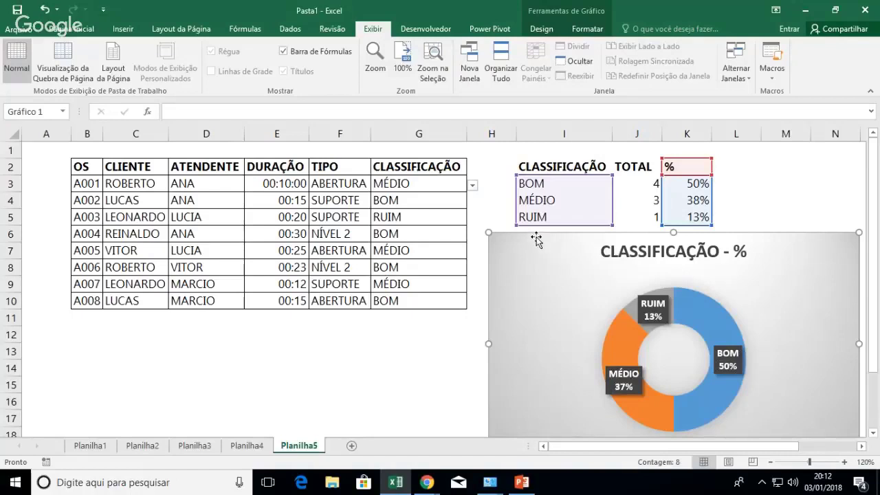
{"action": "left_click_drag", "start_coordinate": [531, 232], "coordinate": [782, 150]}
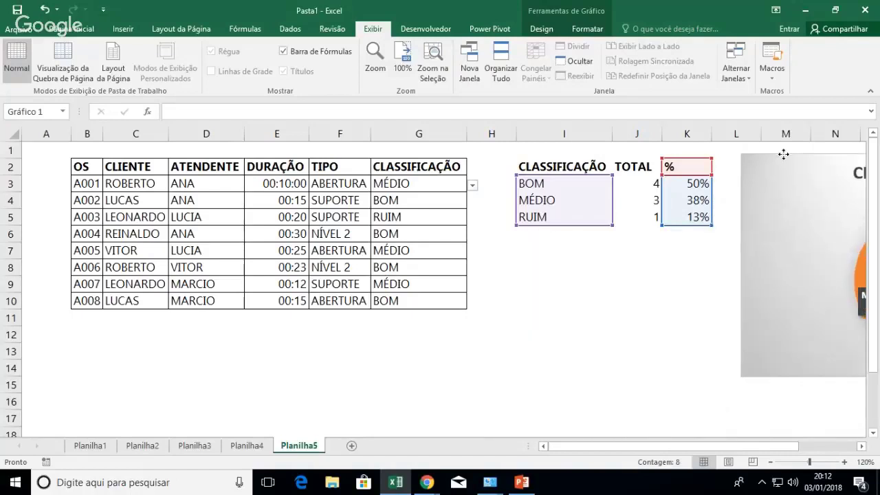
{"action": "left_click", "coordinate": [539, 249]}
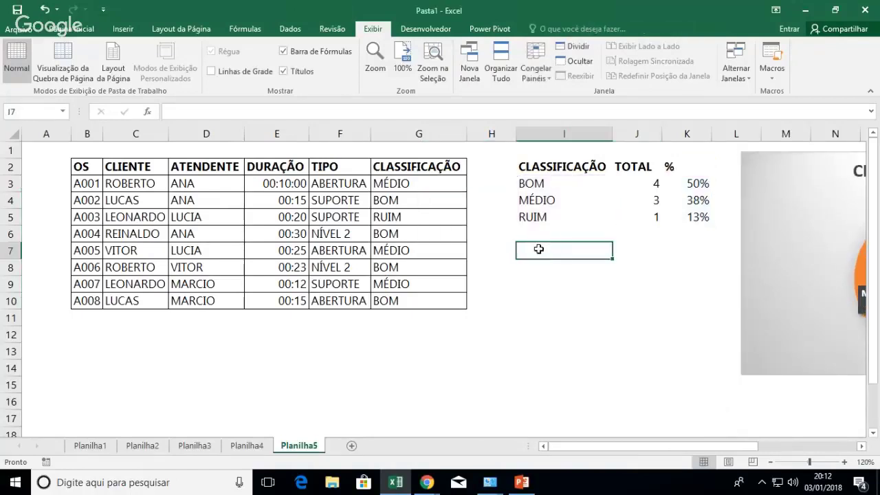
{"action": "type", "text": "ATENDES"}
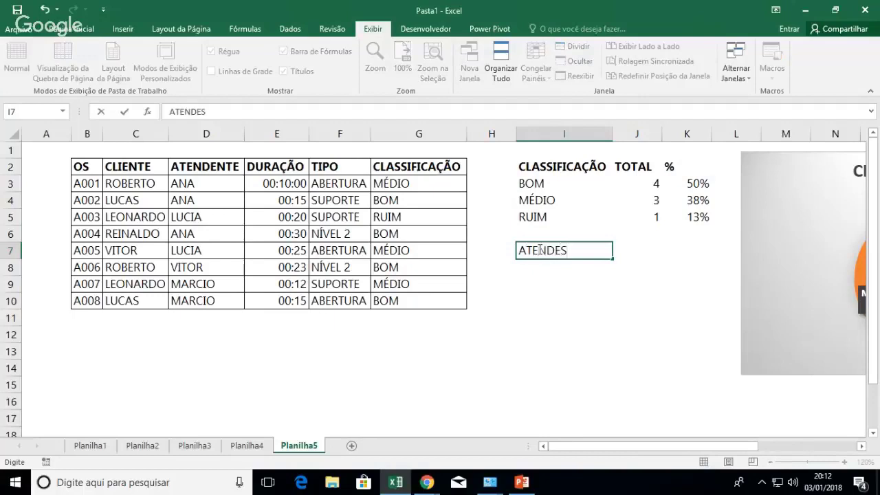
{"action": "key", "text": "BackSpace"}
{"action": "type", "text": "NTES"}
{"action": "key", "text": "Return"}
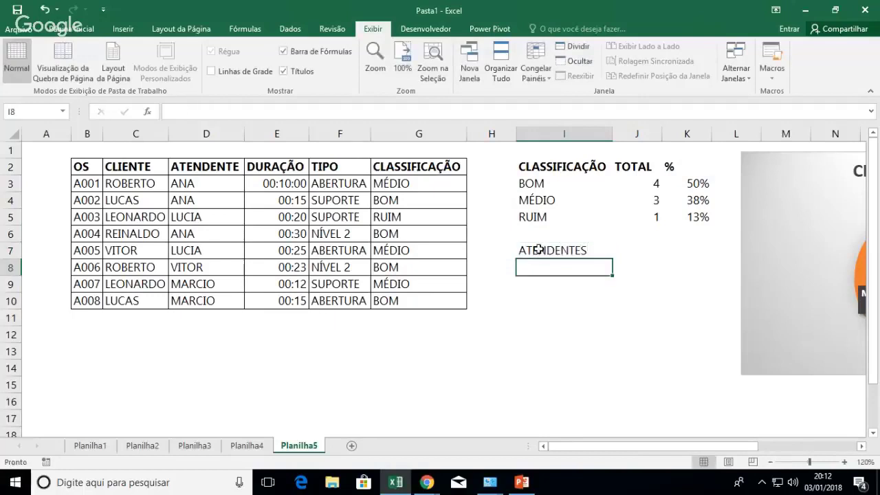
{"action": "type", "text": "RO"}
{"action": "key", "text": "BackSpace"}
{"action": "key", "text": "BackSpace"}
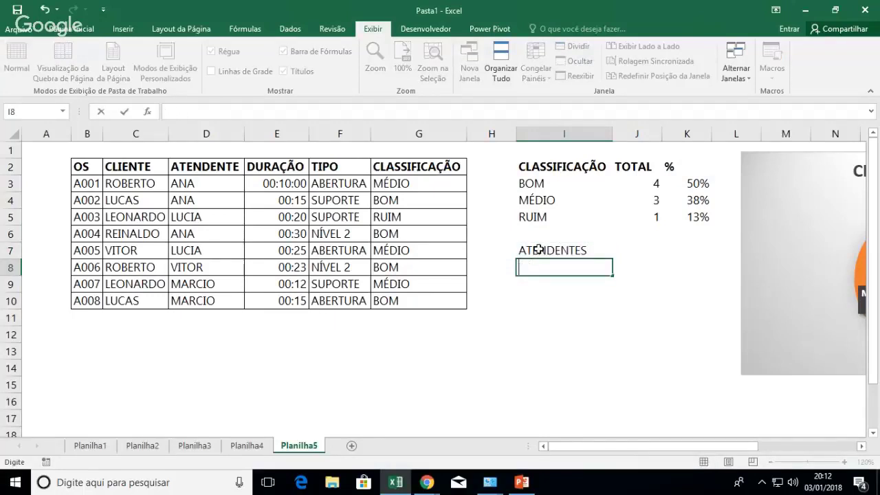
- Copy the attendant entries from D3:D10 into the cells starting at I8
{"action": "left_click_drag", "start_coordinate": [214, 186], "coordinate": [212, 300]}
{"action": "key", "text": "ctrl+c"}
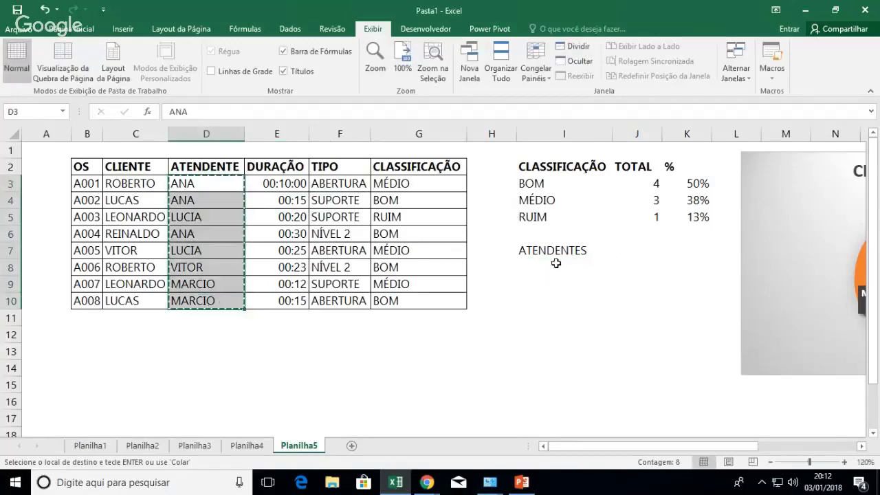
{"action": "left_click", "coordinate": [556, 263]}
{"action": "key", "text": "ctrl+v"}
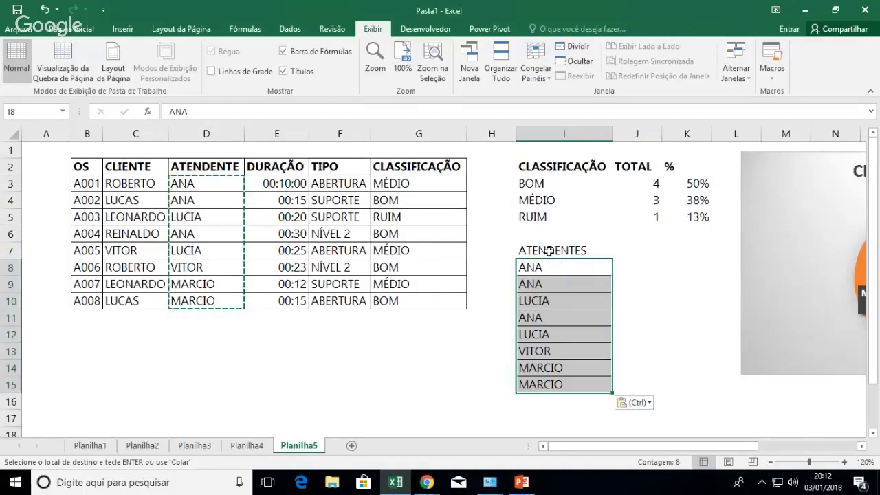
- Remove the duplicate entries from the ATENDENTES list in I7:I15, treating the first row as a header
{"action": "left_click_drag", "start_coordinate": [554, 252], "coordinate": [548, 383]}
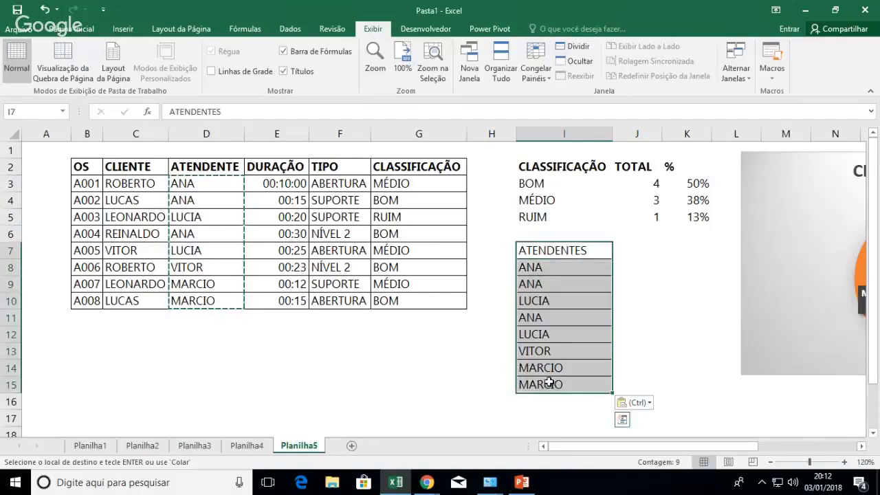
{"action": "key", "text": "Escape"}
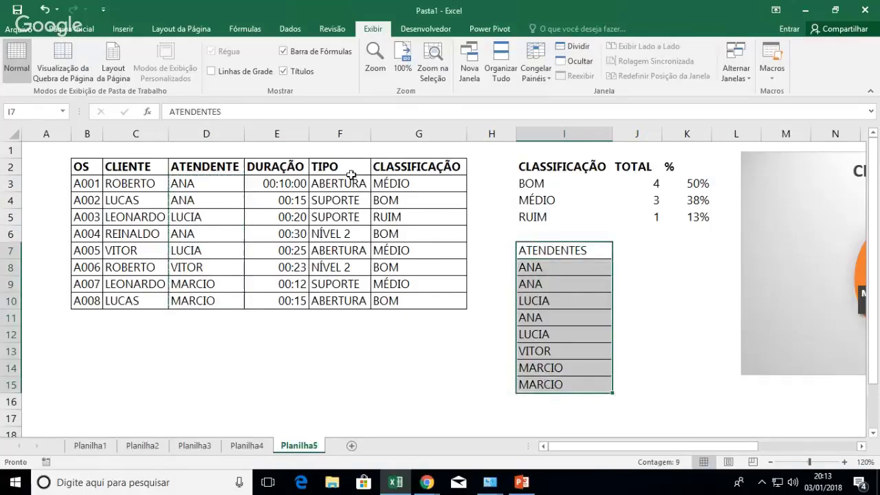
{"action": "left_click", "coordinate": [284, 30]}
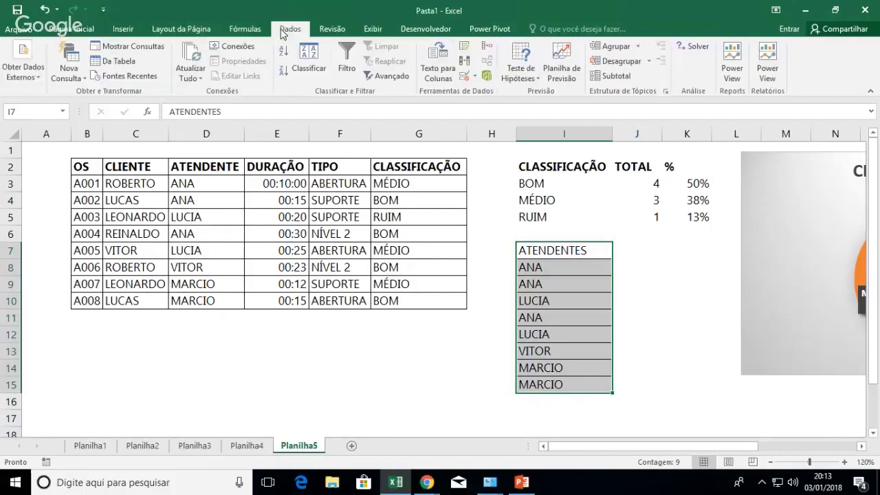
{"action": "left_click", "coordinate": [467, 64]}
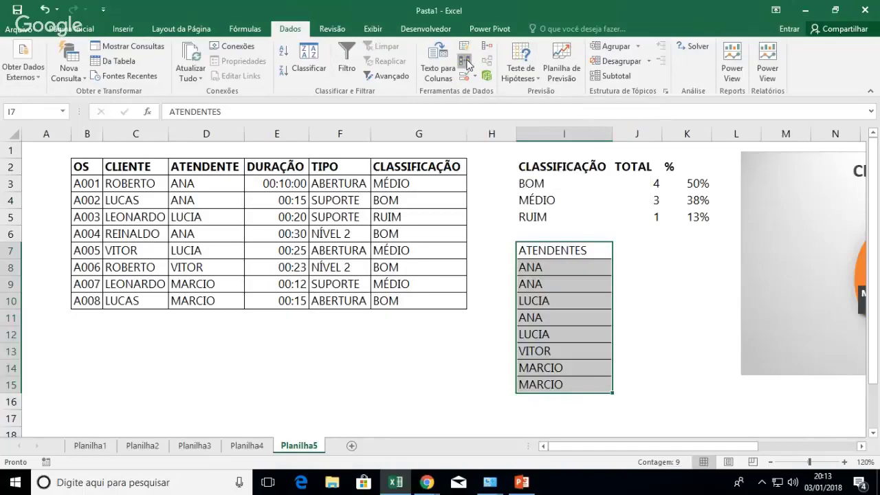
{"action": "left_click", "coordinate": [561, 274]}
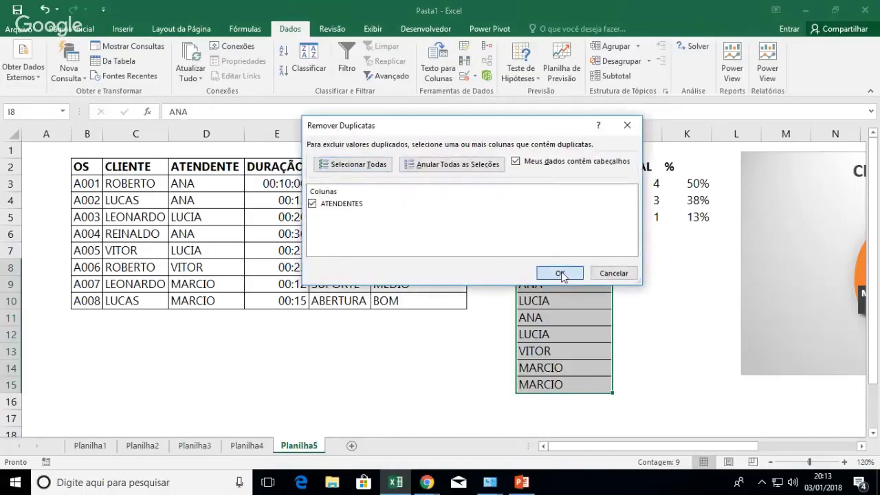
{"action": "left_click", "coordinate": [450, 276]}
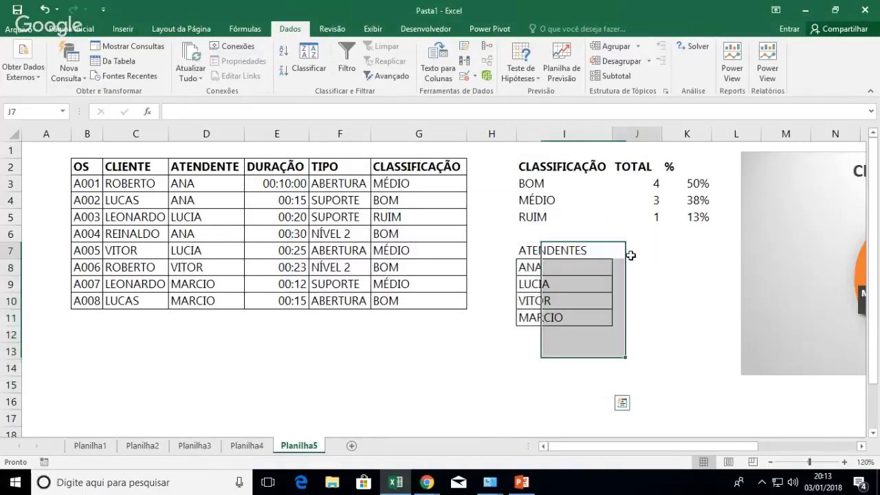
- Enter the heading QTD in J7, beside the ATENDENTES heading
{"action": "left_click", "coordinate": [630, 254]}
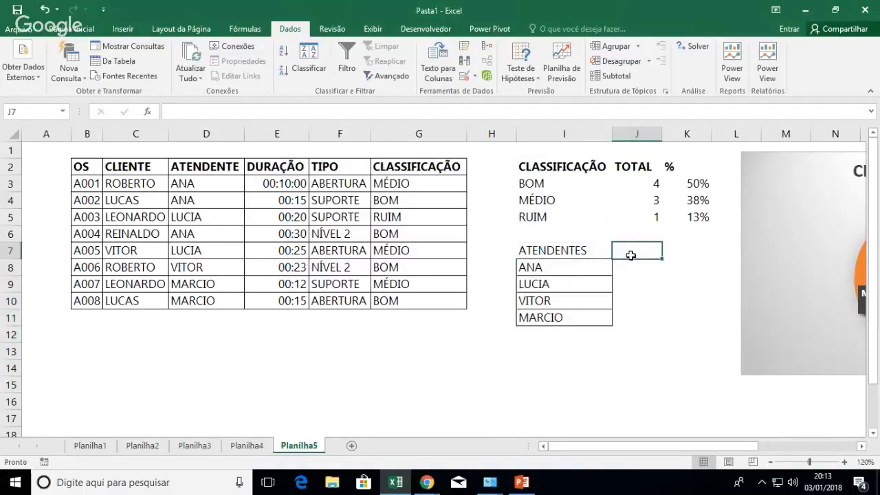
{"action": "type", "text": "QTD"}
{"action": "key", "text": "Return"}
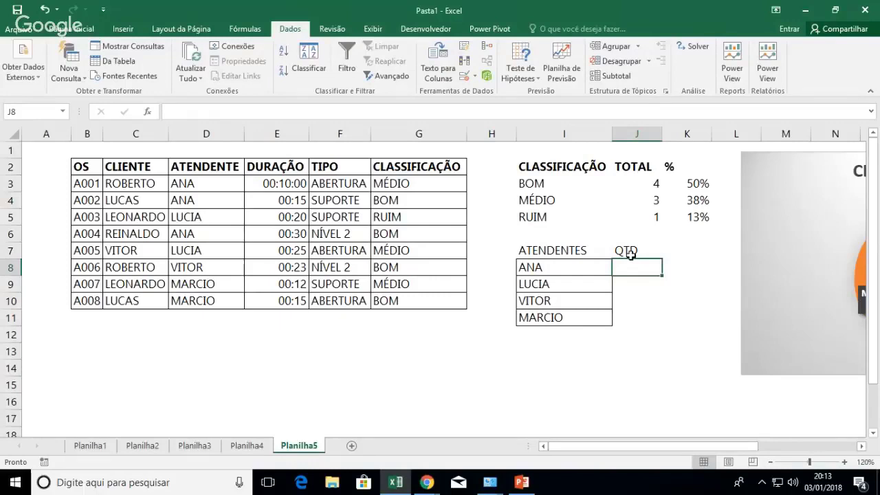
- Count each attendant's orders in J8:J11, filling =CONT.SE($D$3:$D$10;I8) down from J8
{"action": "type", "text": "="}
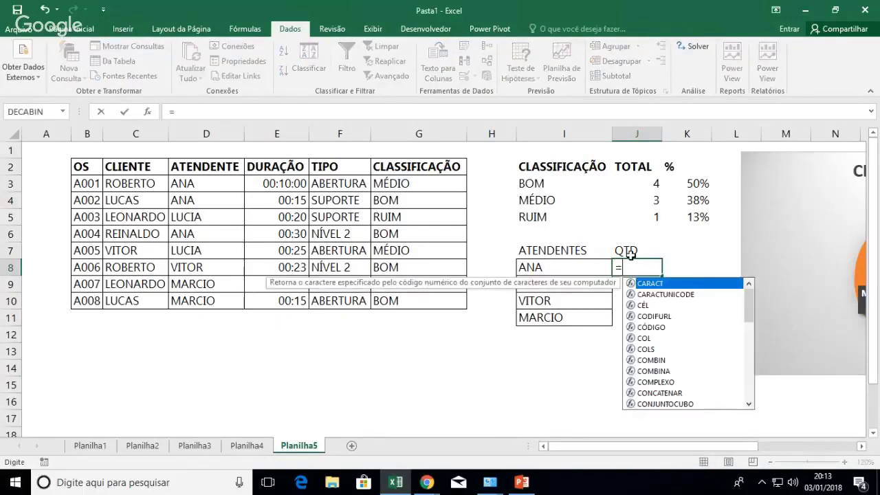
{"action": "type", "text": "CONT.SE("}
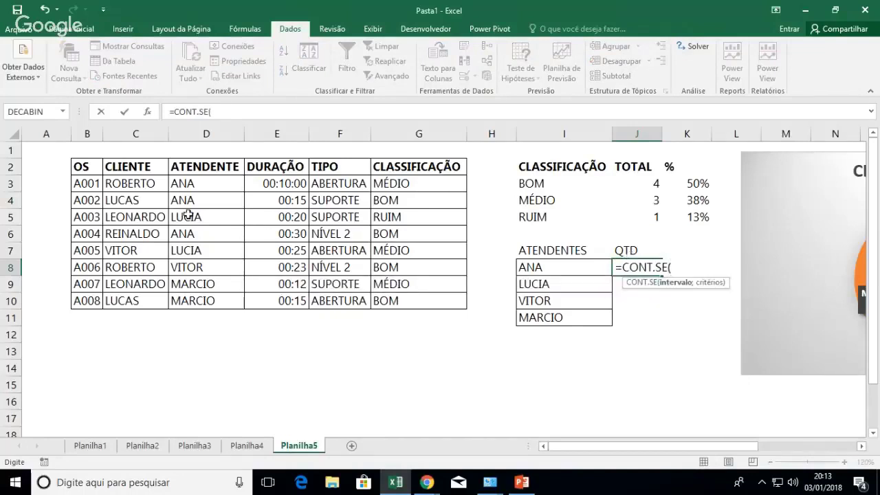
{"action": "left_click_drag", "start_coordinate": [209, 187], "coordinate": [217, 297]}
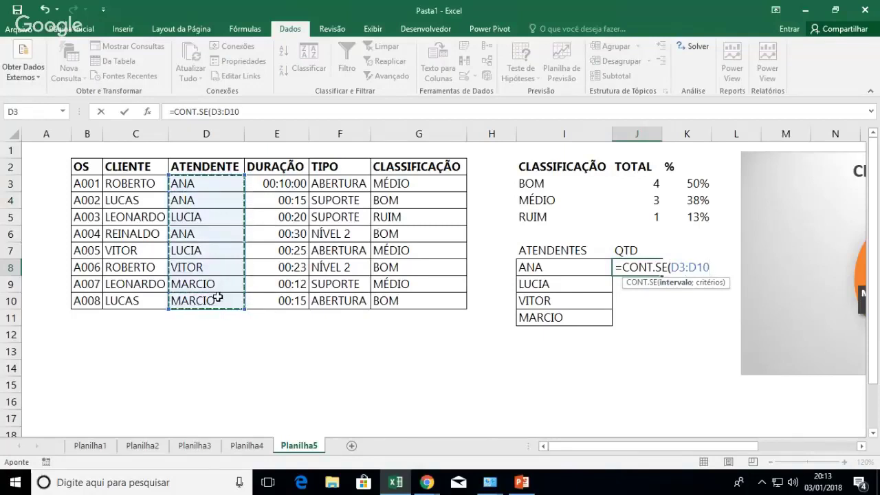
{"action": "key", "text": "F4"}
{"action": "type", "text": ";"}
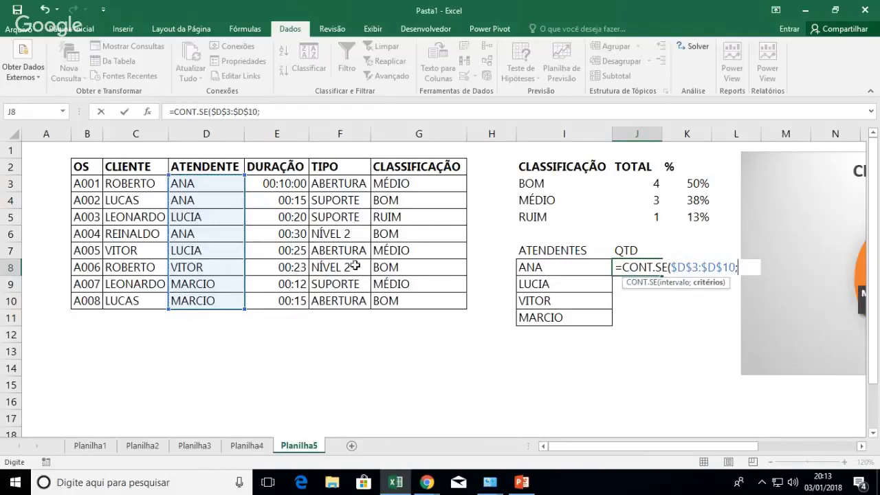
{"action": "left_click", "coordinate": [554, 271]}
{"action": "key", "text": "ctrl+Return"}
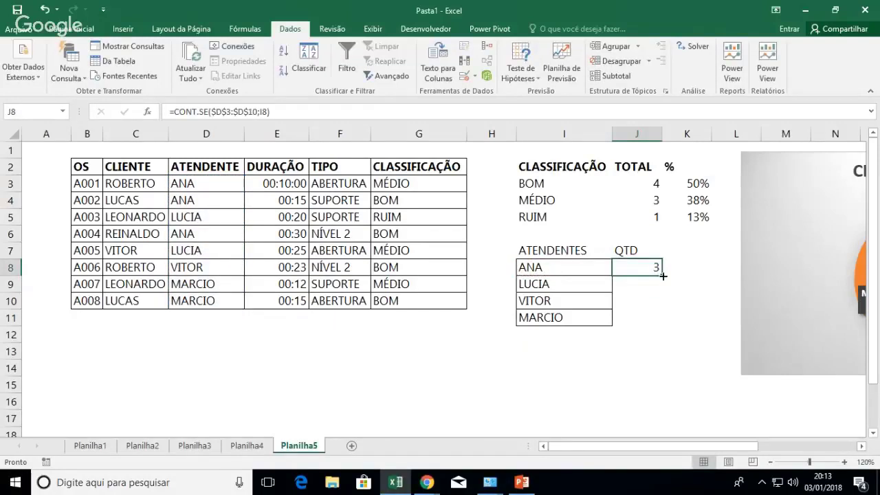
{"action": "left_click_drag", "start_coordinate": [665, 275], "coordinate": [666, 328]}
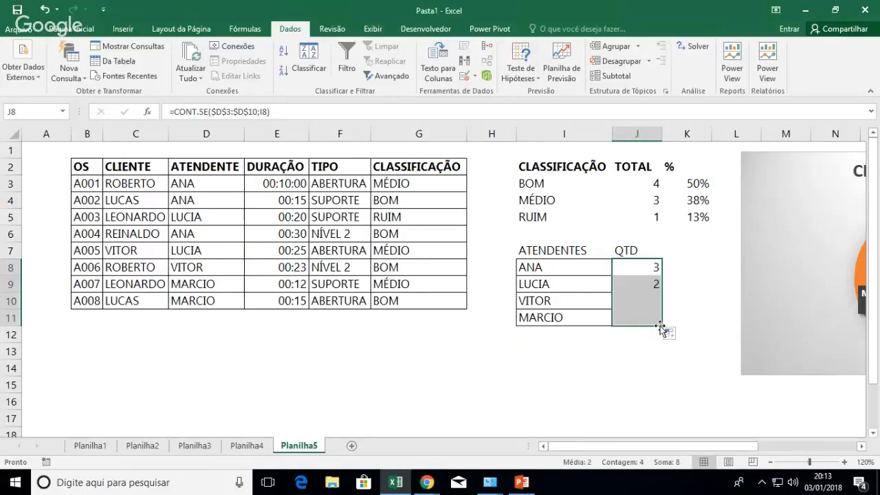
- Enter the heading % in K7 and apply all borders to the attendant summary I7:K11
{"action": "left_click", "coordinate": [688, 251]}
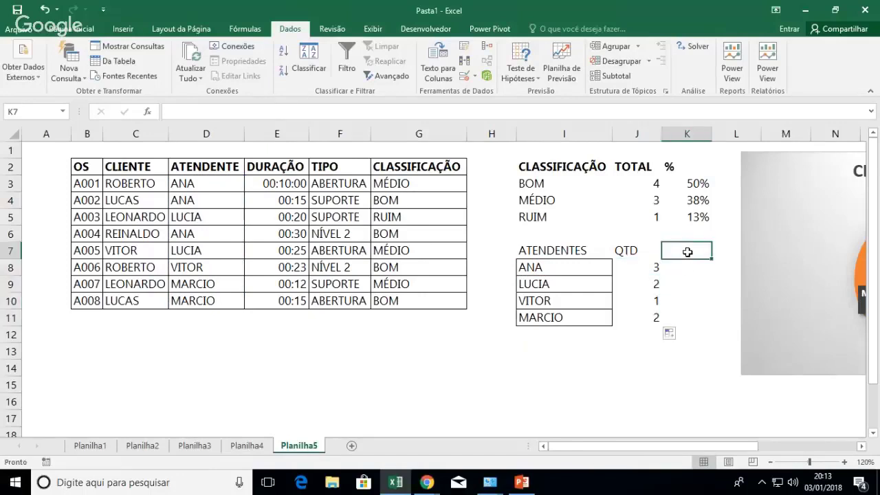
{"action": "type", "text": "%"}
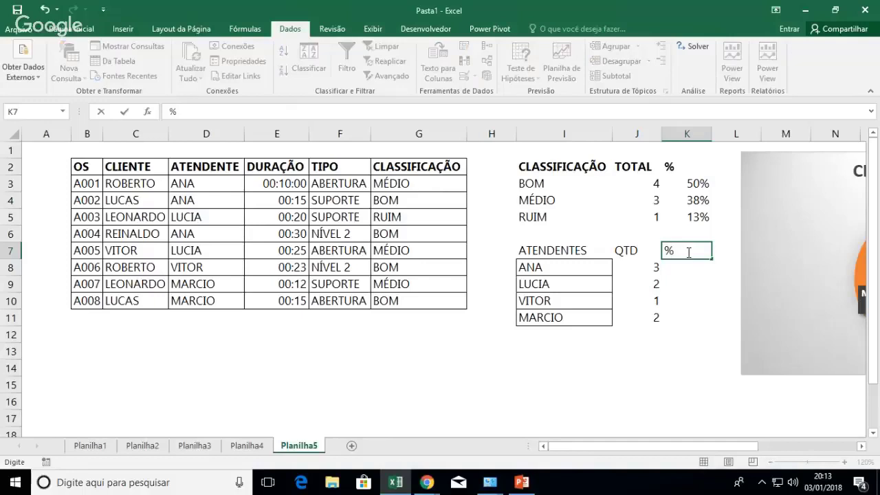
{"action": "key", "text": "Return"}
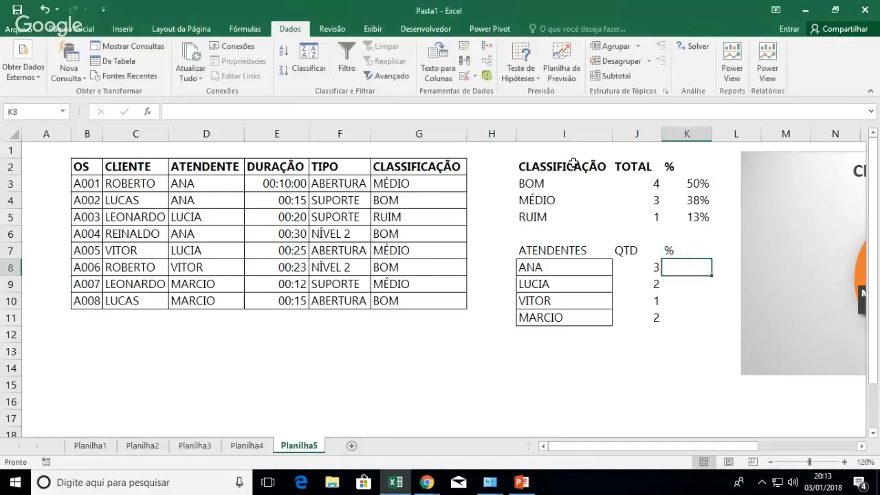
{"action": "left_click_drag", "start_coordinate": [571, 250], "coordinate": [684, 324]}
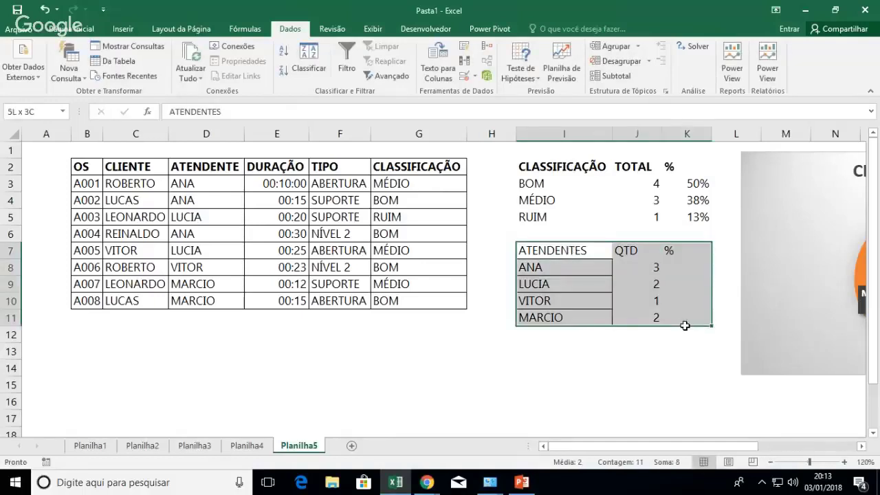
{"action": "left_click", "coordinate": [72, 29]}
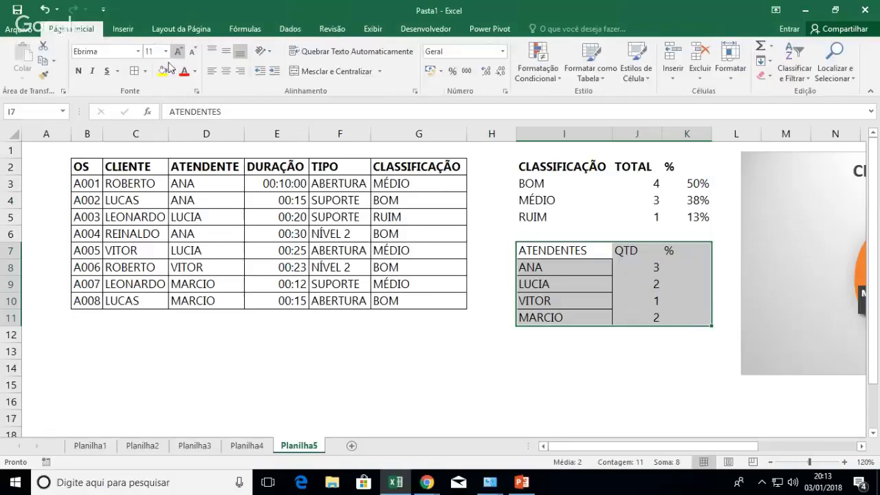
{"action": "left_click", "coordinate": [135, 71]}
- Calculate each attendant's share in K8:K11, filling =J8/SOMA($J$8:$J$11) down from K8 in percentage format
{"action": "left_click", "coordinate": [701, 266]}
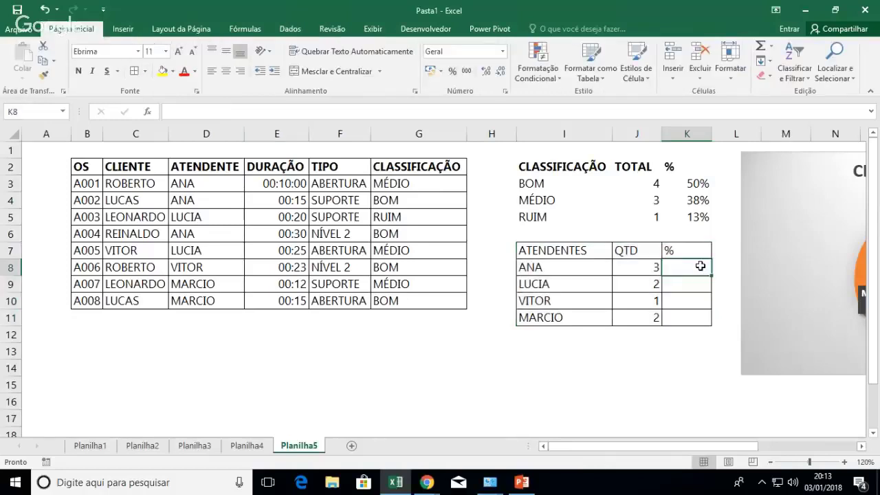
{"action": "type", "text": "="}
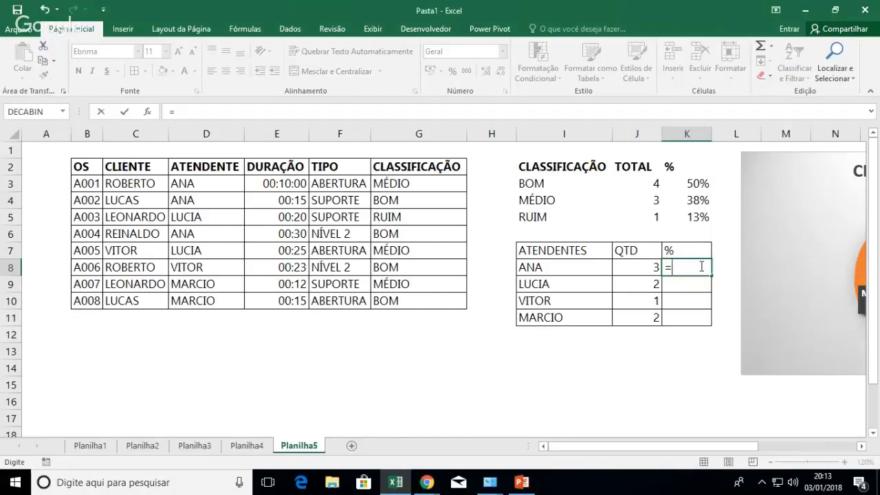
{"action": "left_click", "coordinate": [644, 270]}
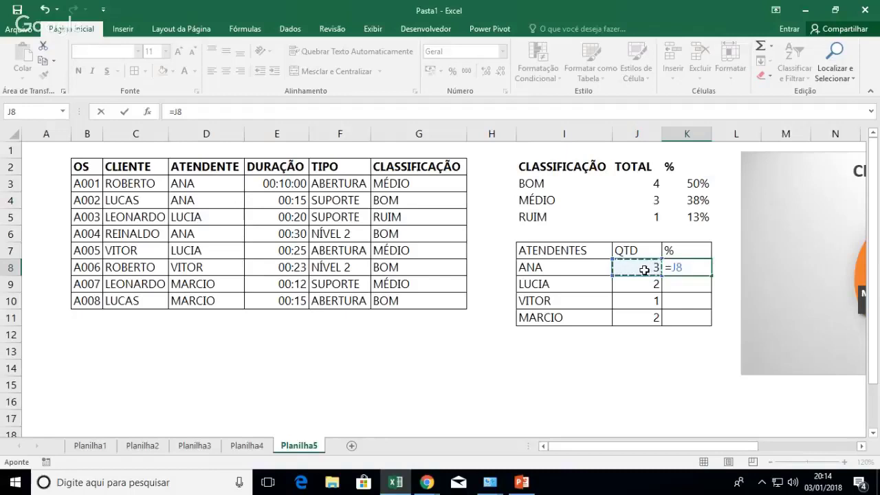
{"action": "type", "text": "/SOMA("}
{"action": "left_click_drag", "start_coordinate": [645, 270], "coordinate": [646, 317]}
{"action": "key", "text": "F4"}
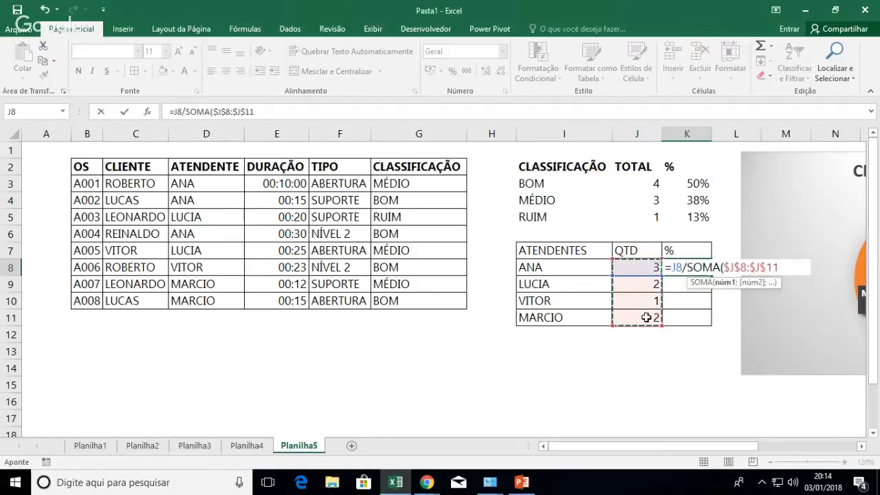
{"action": "type", "text": ")"}
{"action": "key", "text": "Return"}
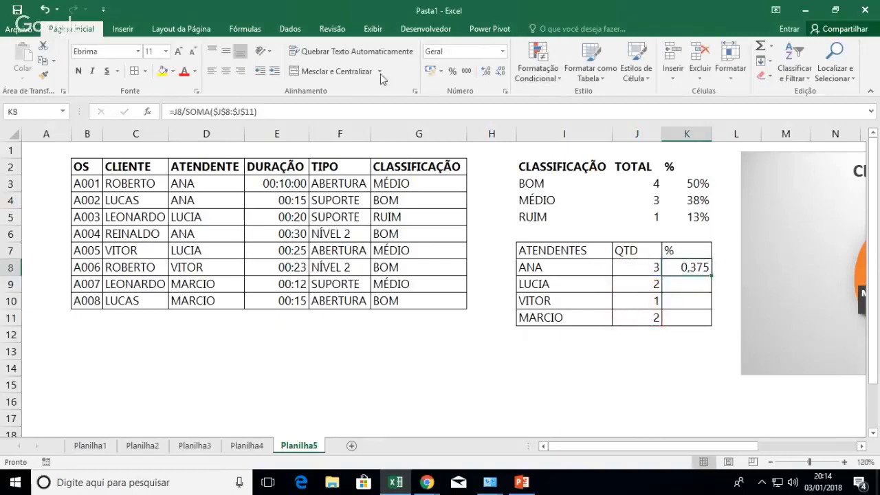
{"action": "left_click", "coordinate": [452, 71]}
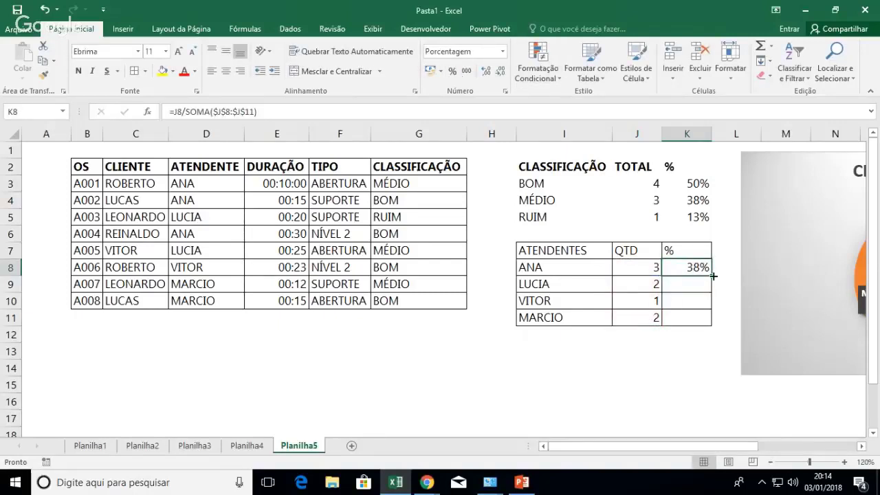
{"action": "left_click_drag", "start_coordinate": [713, 276], "coordinate": [714, 326]}
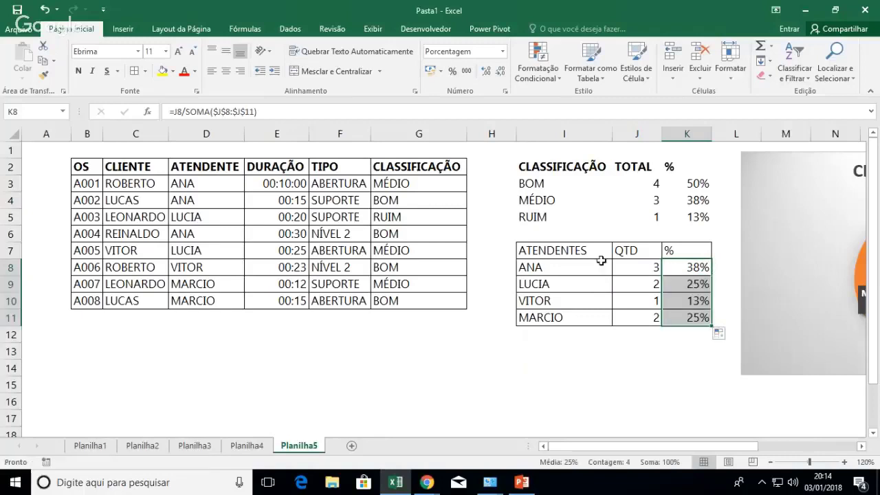
- Insert a 2D pie chart from I7:I11 and K7:K11, and apply the style with the dark background
{"action": "left_click_drag", "start_coordinate": [601, 257], "coordinate": [594, 314]}
{"action": "left_click_drag", "start_coordinate": [668, 252], "coordinate": [700, 321], "text": "ctrl"}
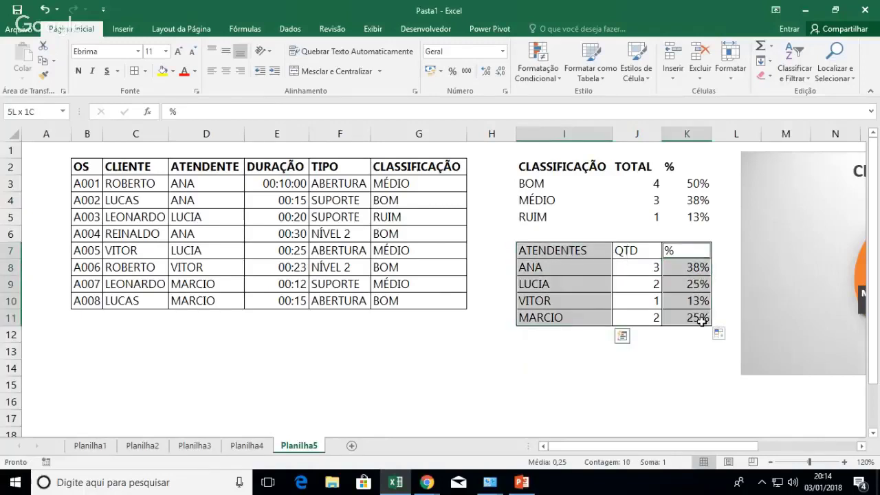
{"action": "left_click", "coordinate": [123, 29]}
{"action": "left_click", "coordinate": [401, 76]}
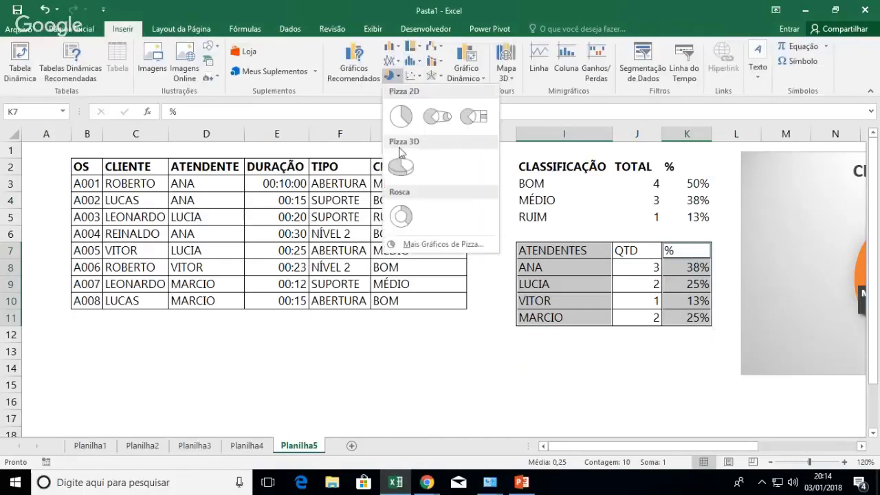
{"action": "left_click", "coordinate": [401, 118]}
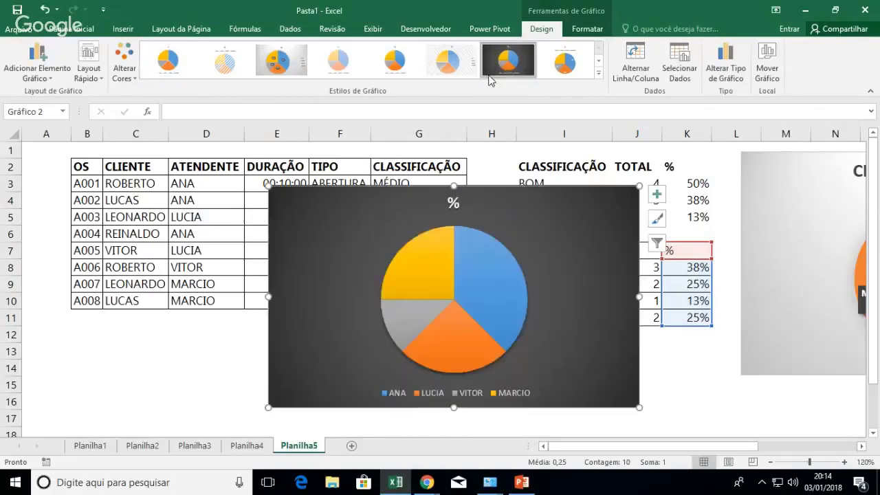
{"action": "left_click", "coordinate": [497, 63]}
- Delete the pie chart's legend and add data labels to its slices
{"action": "left_click", "coordinate": [524, 401]}
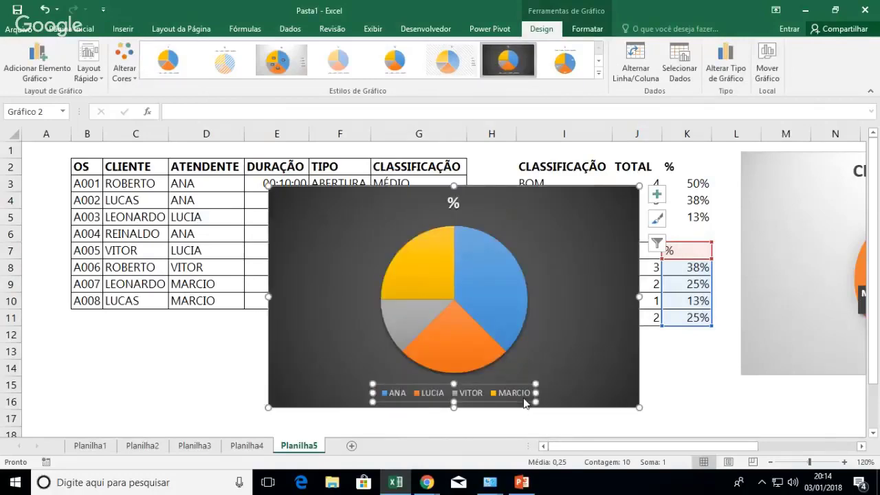
{"action": "key", "text": "Delete"}
{"action": "left_click", "coordinate": [501, 282]}
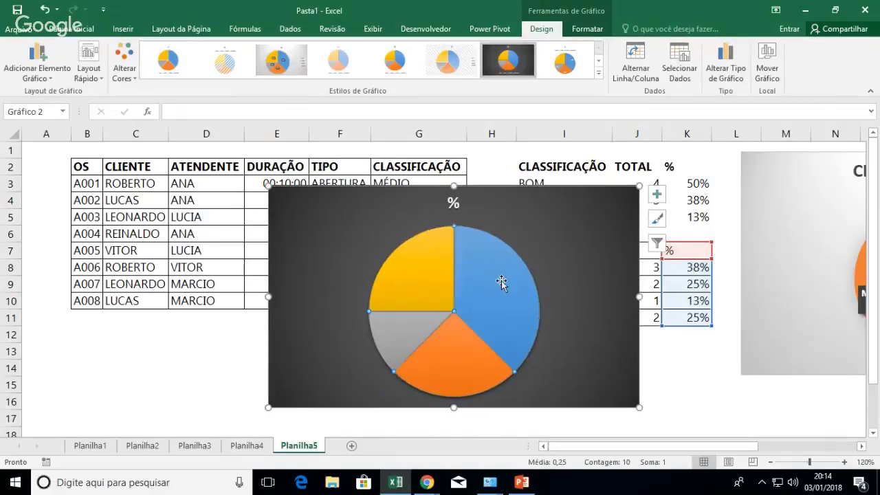
{"action": "right_click", "coordinate": [503, 284]}
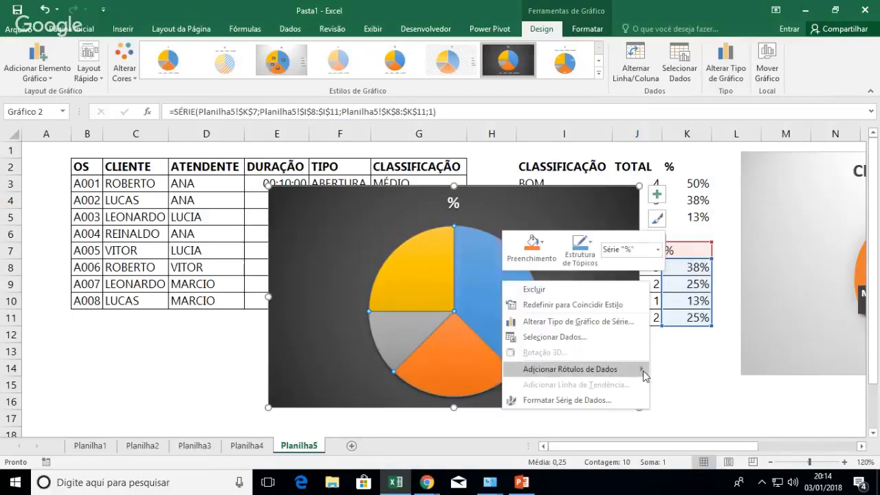
{"action": "mouse_move", "coordinate": [642, 369]}
{"action": "left_click", "coordinate": [672, 371]}
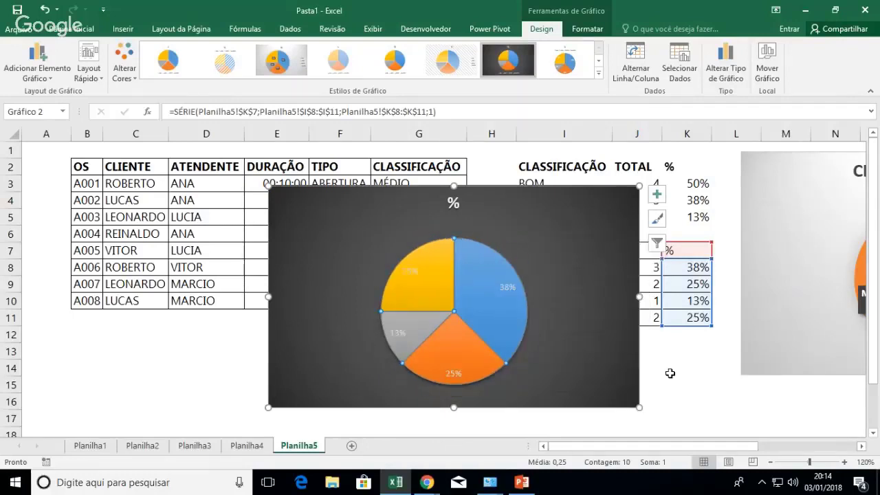
- Open the formatting options for all data labels of the attendant pie chart
{"action": "left_click", "coordinate": [506, 288]}
{"action": "right_click", "coordinate": [506, 288]}
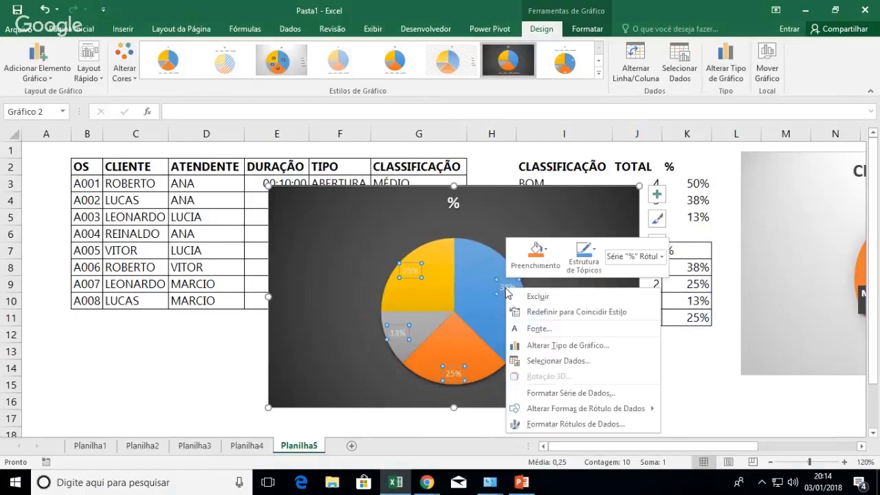
{"action": "left_click", "coordinate": [580, 424]}
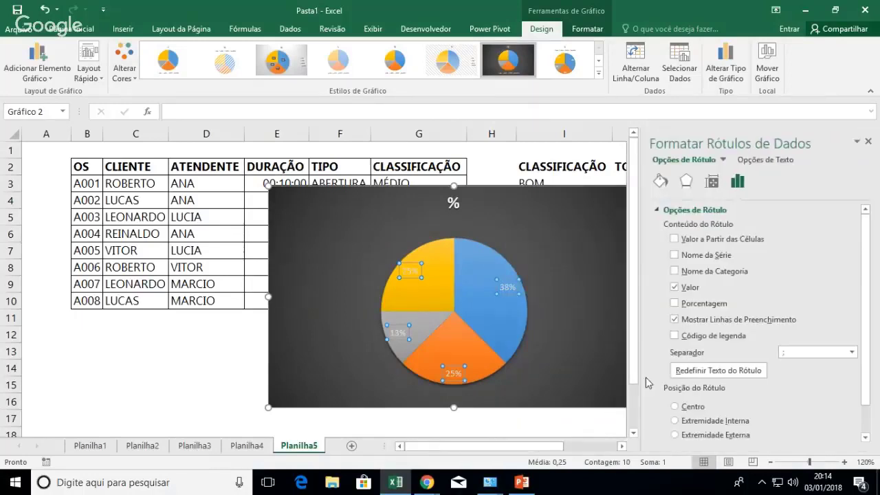
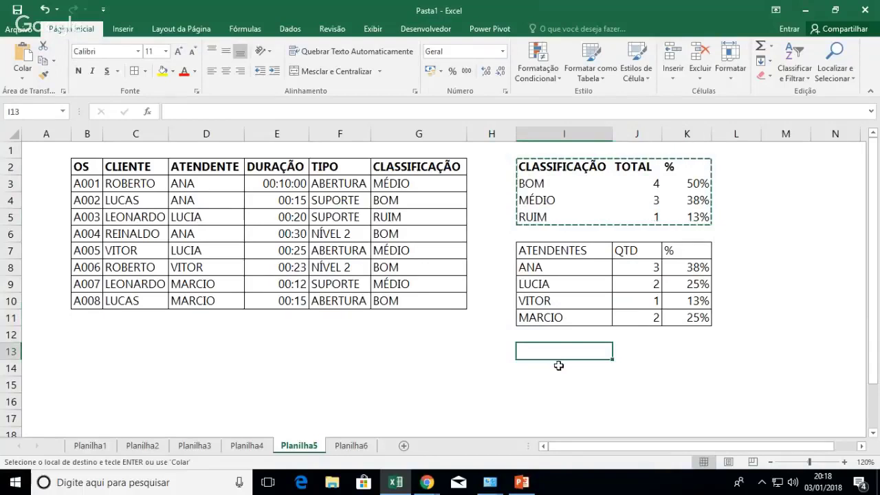
- Paste the copied classification summary I2:K5 at I13 and clear the percentages in K14:K16 of the copy
{"action": "type", "text": "CLASSIFICAÇÃO\tTOTAL\t% BOM\t4\t50% MÉDIO\t3\t38% RUIM\t1\t13%"}
{"action": "left_click", "coordinate": [632, 367]}
{"action": "left_click", "coordinate": [692, 368]}
{"action": "left_click_drag", "start_coordinate": [691, 368], "coordinate": [692, 401]}
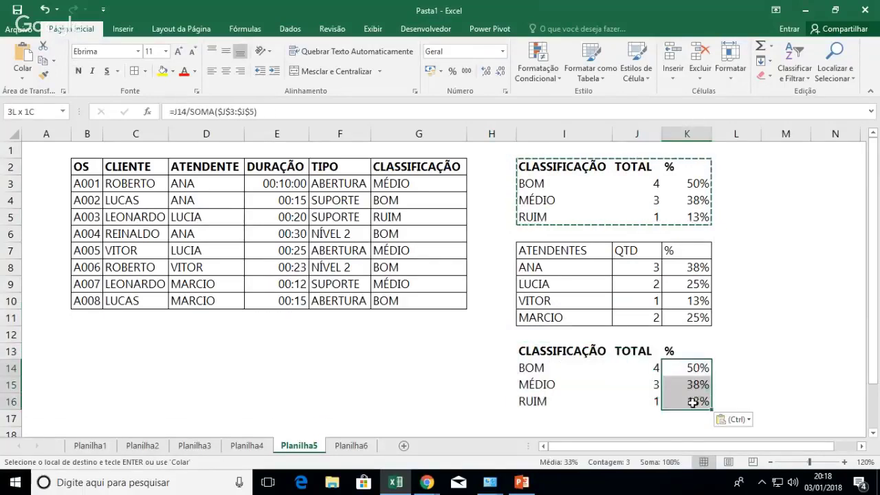
{"action": "key", "text": "Delete"}
{"action": "key", "text": "Left"}
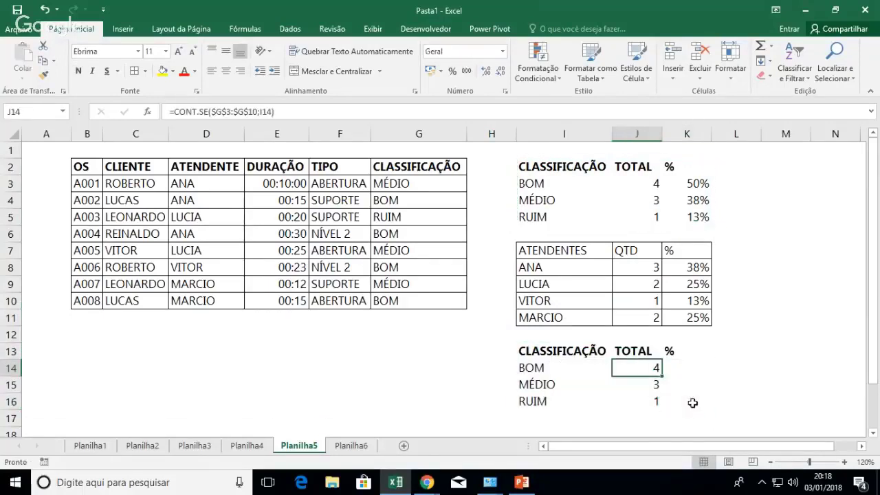
- Extend the formula in J14 to divide the count by all ratings: =CONT.SE($G$3:$G$10;I14)/CONT.VALORES(G3:G10)
{"action": "left_click", "coordinate": [315, 113]}
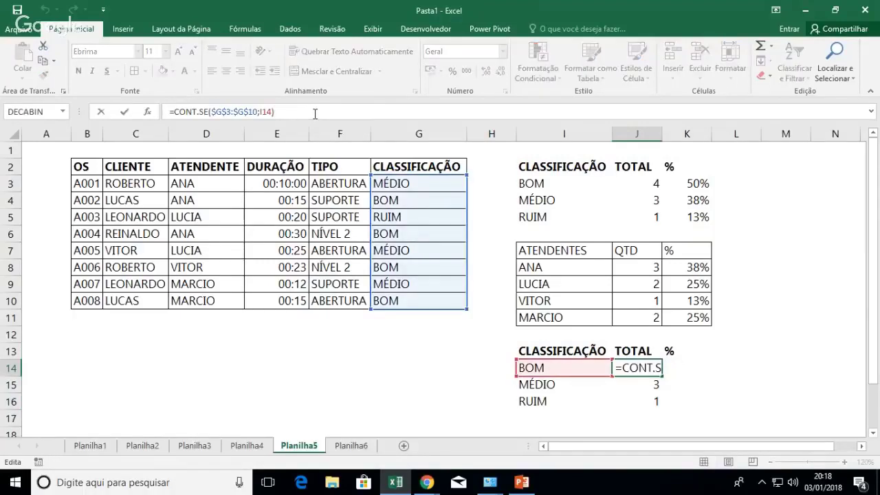
{"action": "type", "text": "/"}
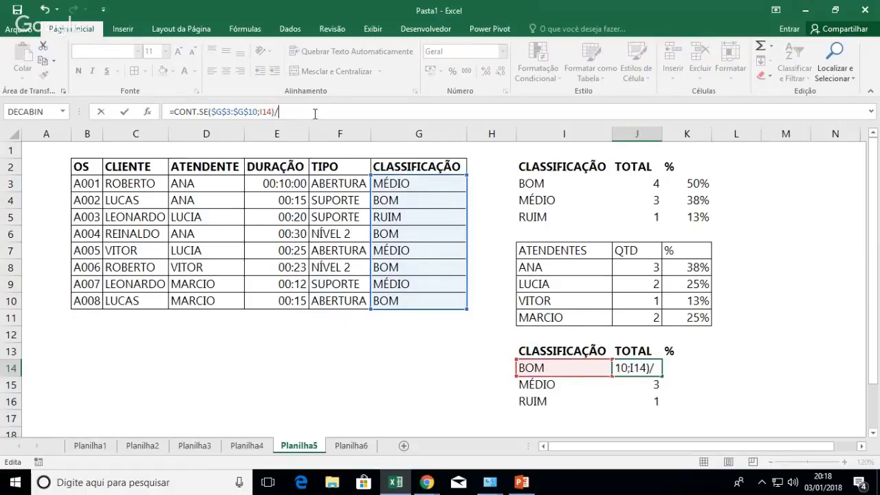
{"action": "type", "text": "CONT"}
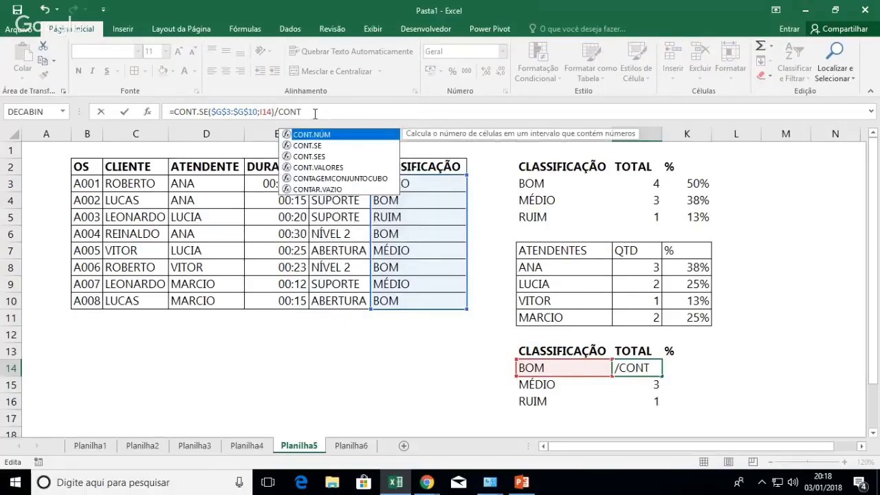
{"action": "double_click", "coordinate": [334, 172]}
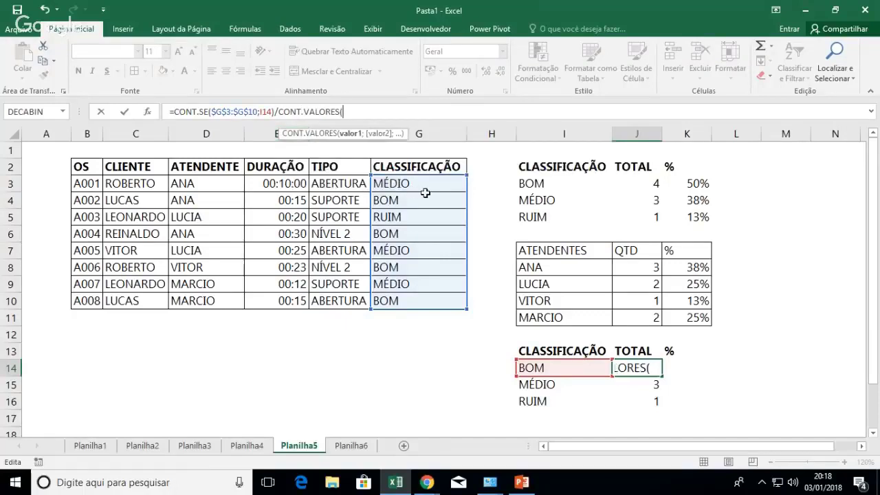
{"action": "left_click_drag", "start_coordinate": [423, 186], "coordinate": [423, 297]}
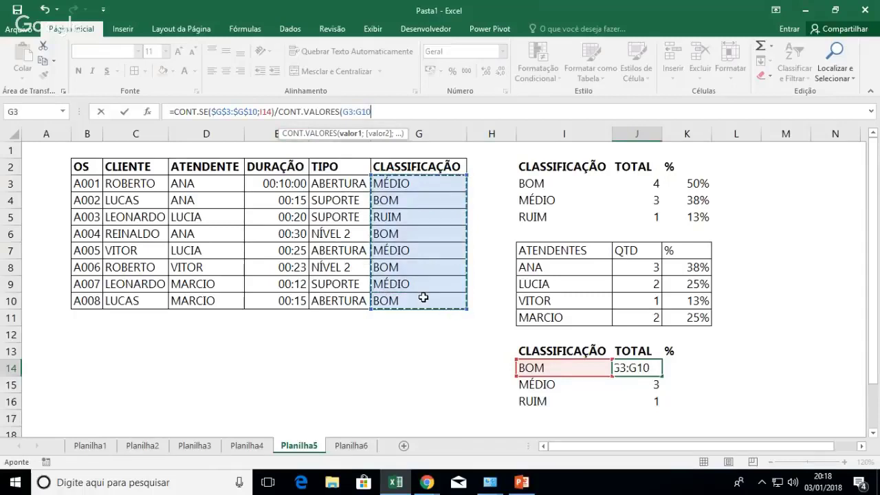
{"action": "type", "text": ")"}
{"action": "key", "text": "Return"}
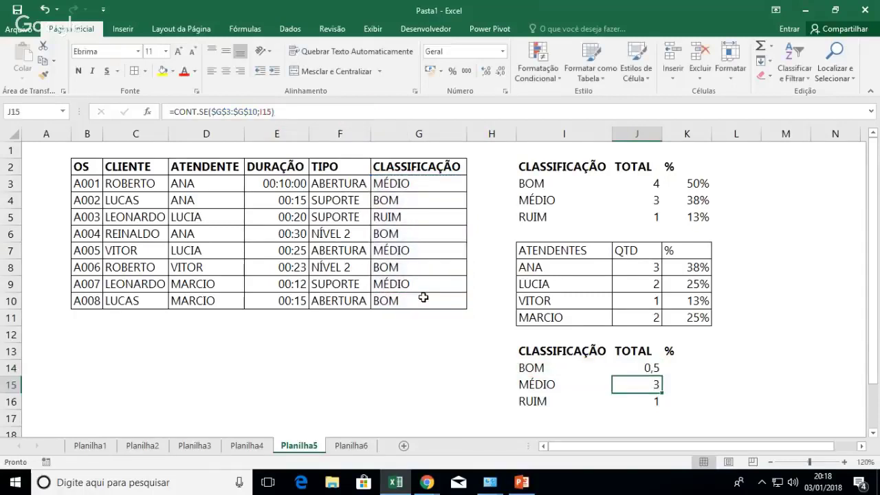
{"action": "key", "text": "Up"}
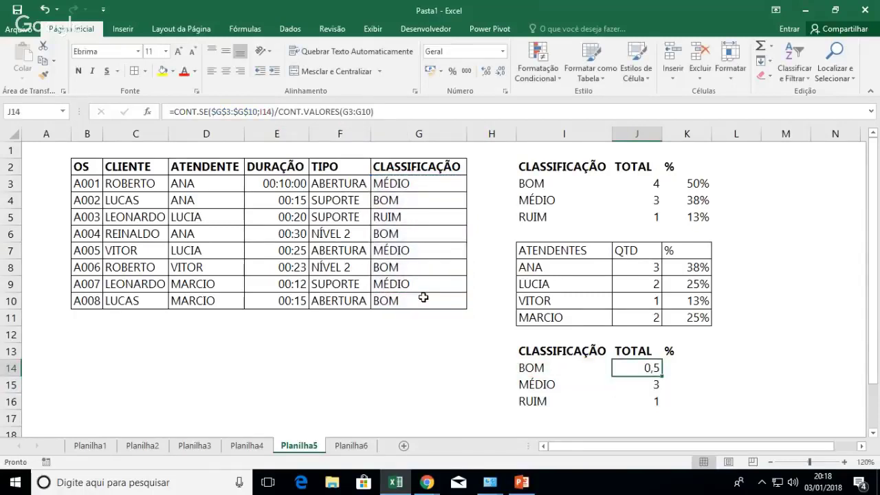
- Make the CONT.VALORES range in J14 absolute as $G$3:$G$10
{"action": "double_click", "coordinate": [660, 368]}
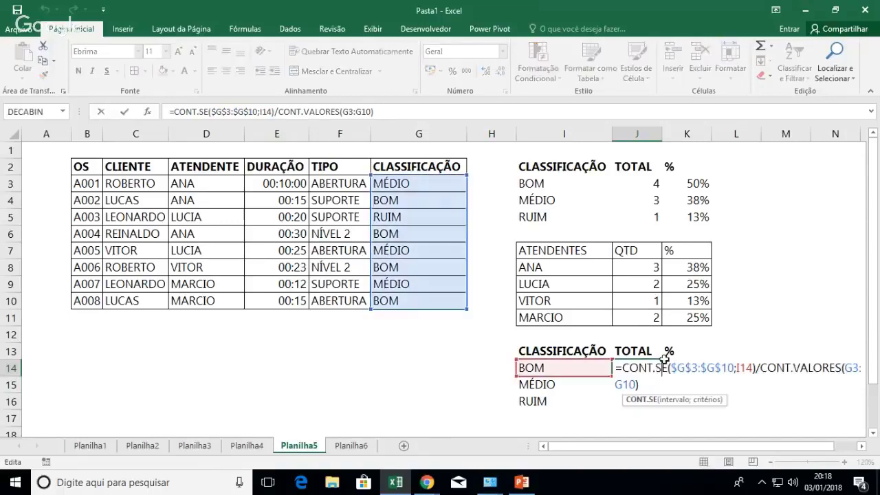
{"action": "left_click", "coordinate": [852, 368]}
{"action": "key", "text": "F4"}
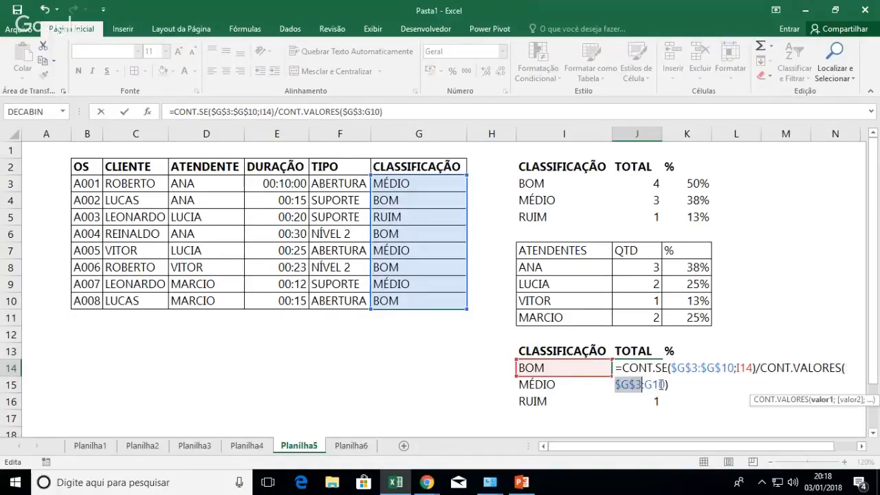
{"action": "left_click", "coordinate": [661, 385]}
{"action": "key", "text": "F4"}
{"action": "key", "text": "Return"}
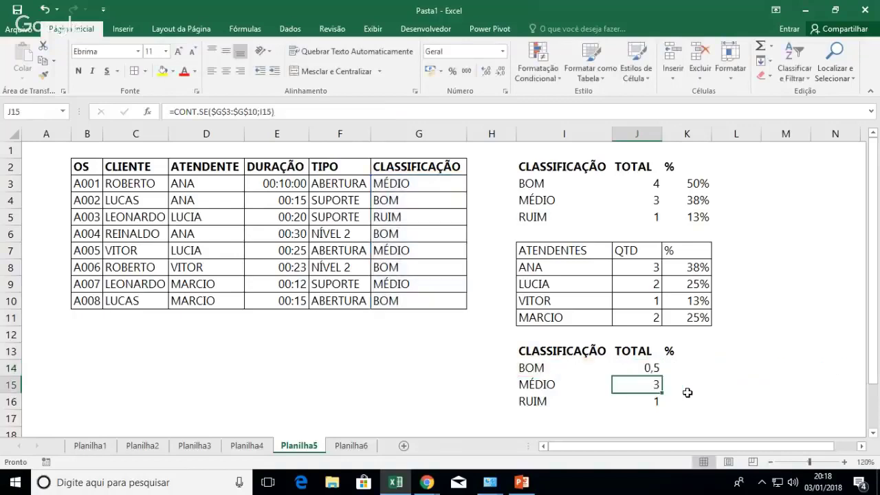
- Fill the J14 formula down to J16 and show the results in percentage format
{"action": "left_click", "coordinate": [659, 369]}
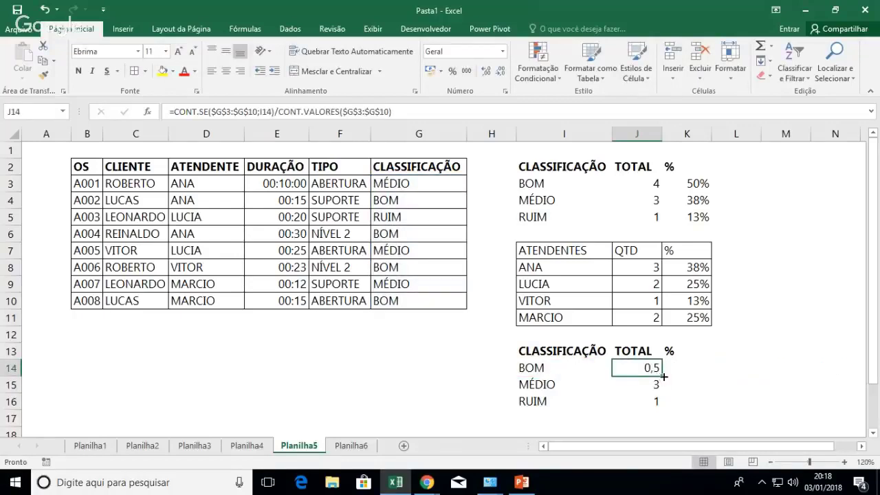
{"action": "left_click_drag", "start_coordinate": [660, 377], "coordinate": [662, 407]}
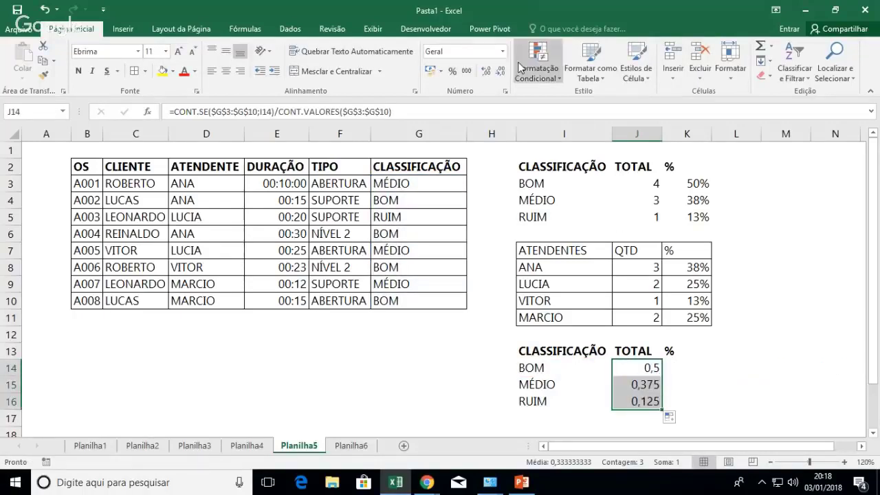
{"action": "left_click", "coordinate": [454, 71]}
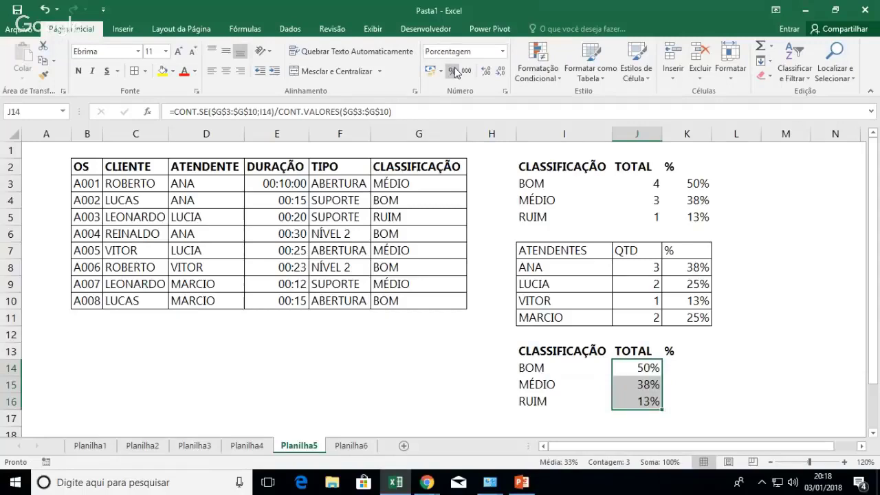
{"action": "left_click_drag", "start_coordinate": [652, 370], "coordinate": [652, 378]}
{"action": "double_click", "coordinate": [652, 369]}
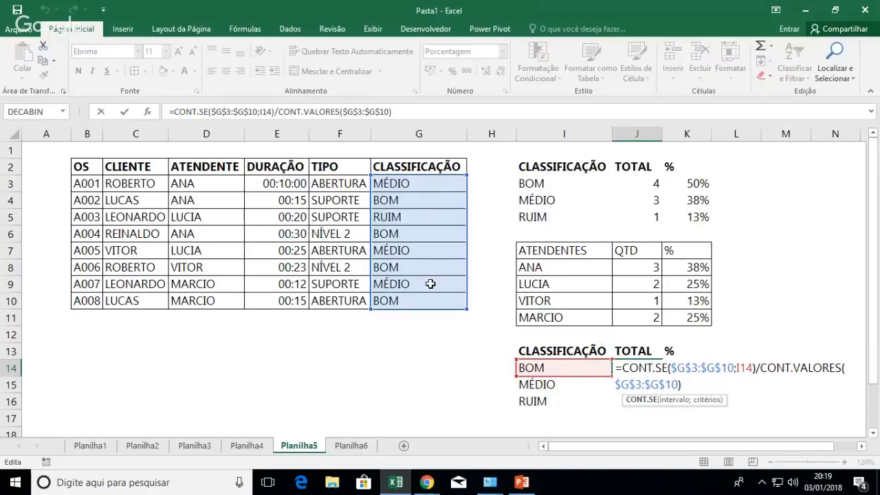
{"action": "key", "text": "Return"}
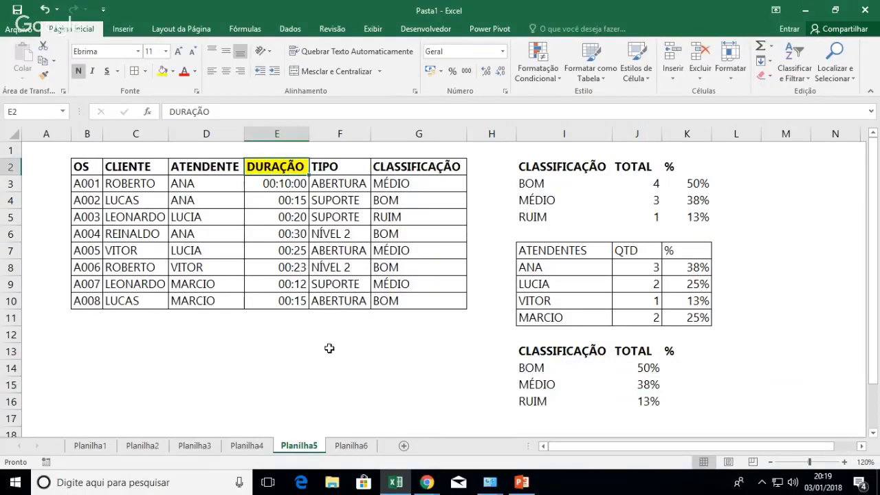
- Enter the heading QTD in A2 and fill the cell with yellow
{"action": "left_click", "coordinate": [42, 166]}
{"action": "type", "text": "QTD"}
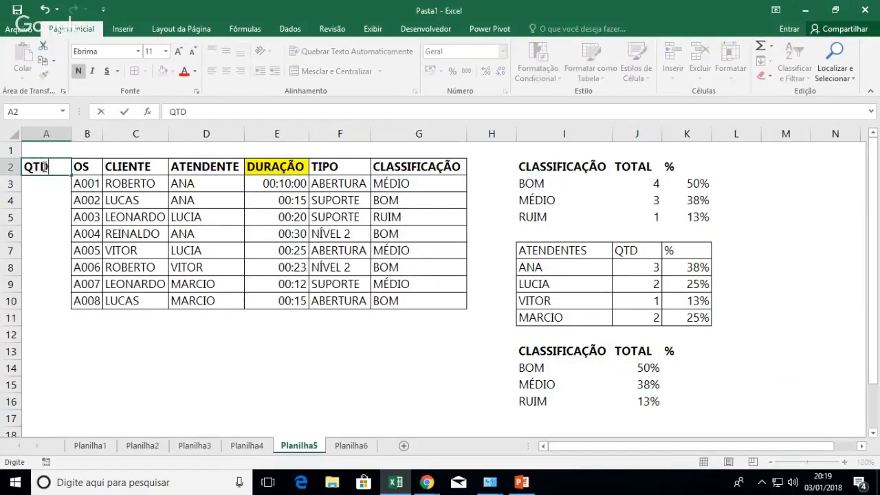
{"action": "key", "text": "Return"}
{"action": "left_click", "coordinate": [43, 166]}
{"action": "left_click", "coordinate": [163, 71]}
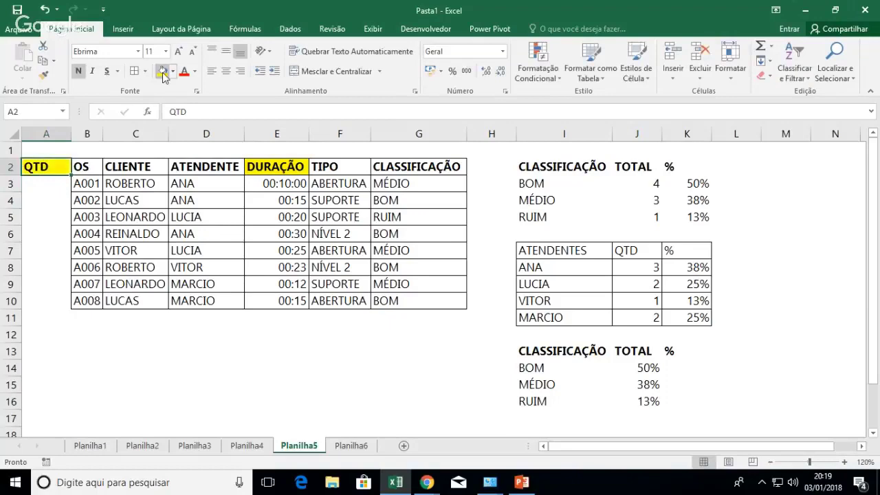
- Switch to the YouTube live chat in the browser to reread the latest question, and return to the Excel workbook
{"action": "key", "text": "alt+Tab"}
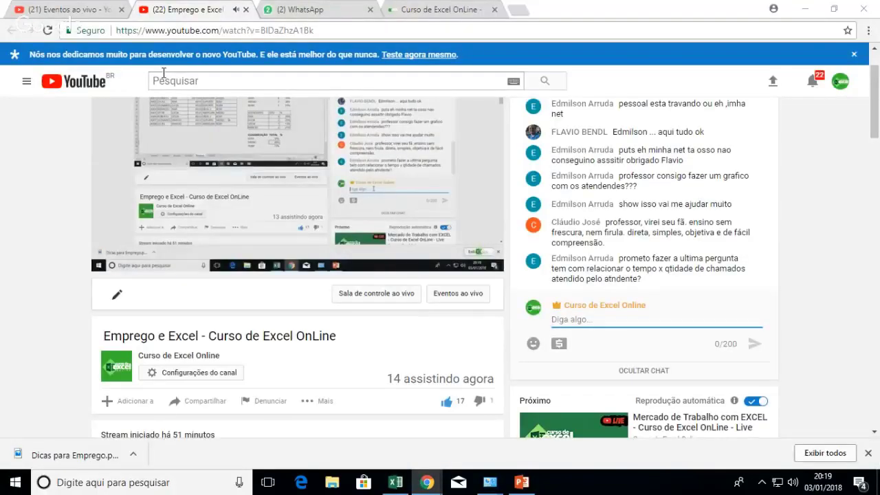
{"action": "key", "text": "alt+Tab"}
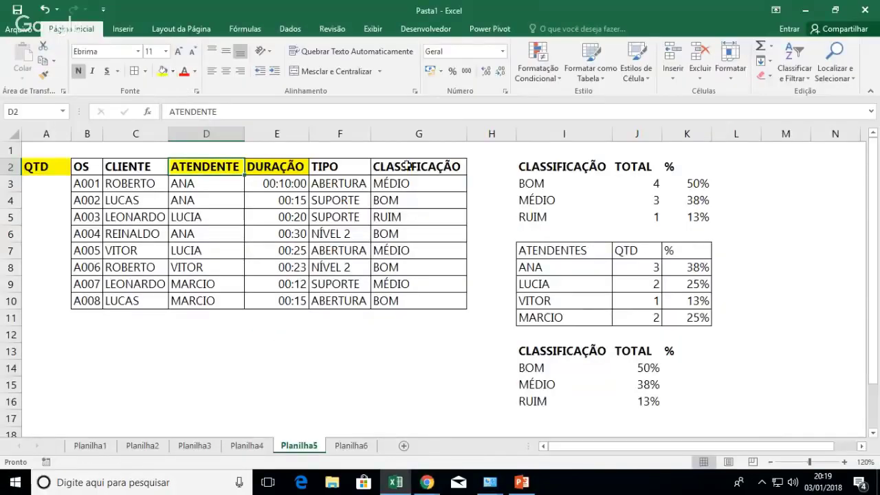
- Move the summary tables in I2:L16 to start at N2 and narrow the emptied columns I:L
{"action": "left_click", "coordinate": [544, 168]}
{"action": "left_click_drag", "start_coordinate": [544, 168], "coordinate": [736, 402]}
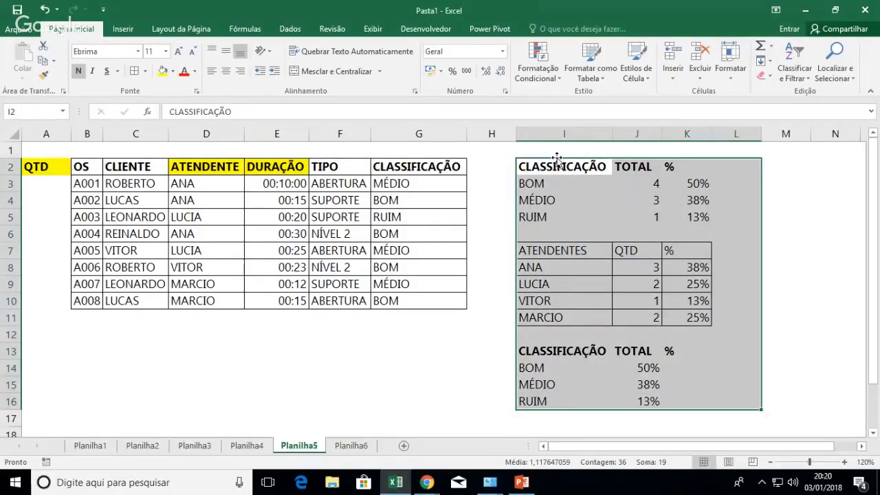
{"action": "left_click_drag", "start_coordinate": [557, 160], "coordinate": [838, 176]}
{"action": "left_click", "coordinate": [525, 167]}
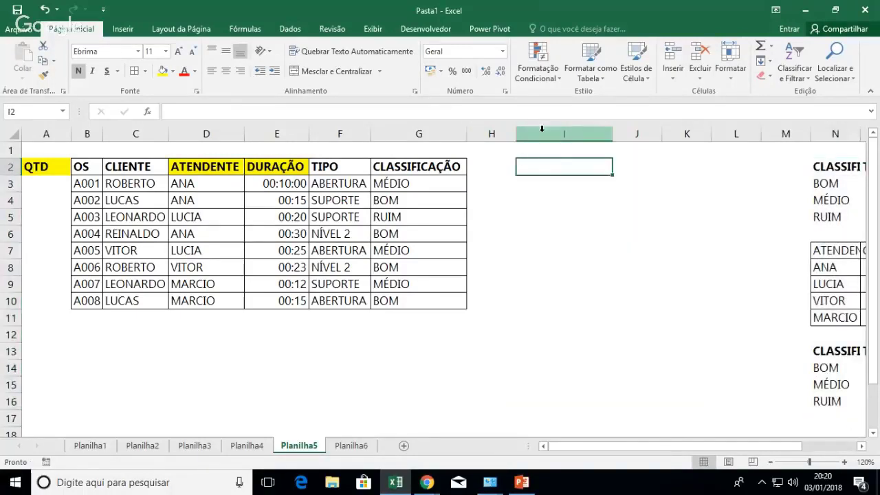
{"action": "left_click_drag", "start_coordinate": [564, 134], "coordinate": [700, 134]}
- Enter the heading ATENDENTE in I2 and list the four attendants' names below it in I3:I6
{"action": "left_click", "coordinate": [521, 165]}
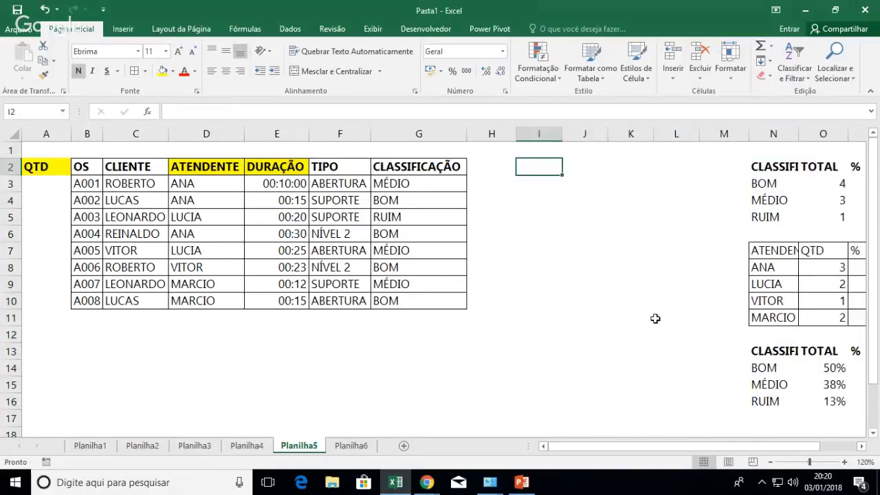
{"action": "type", "text": "ATENDENTE"}
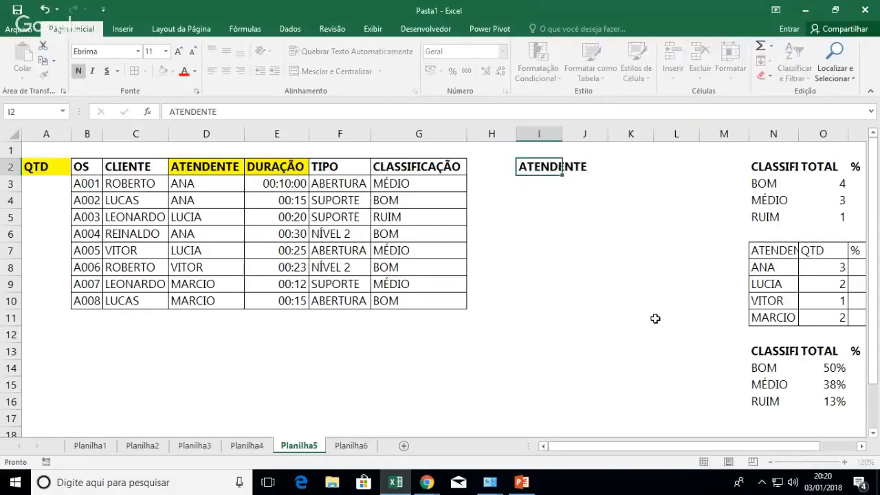
{"action": "key", "text": "Return"}
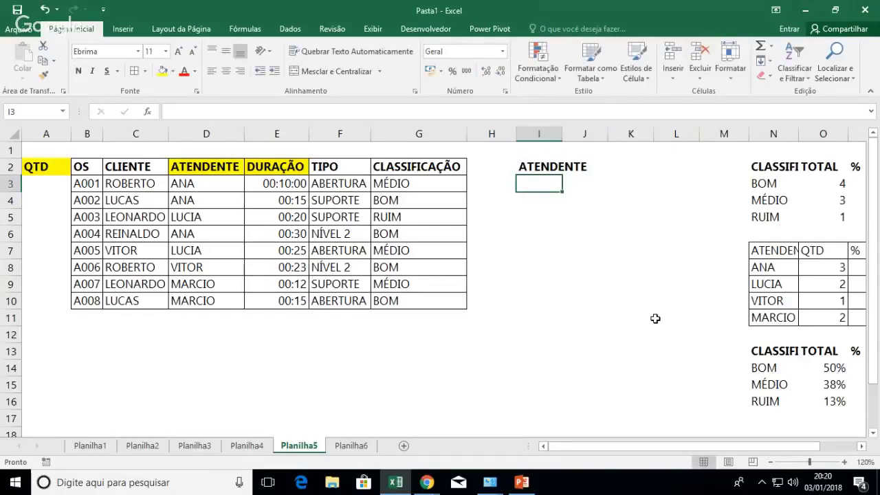
{"action": "type", "text": "ANA"}
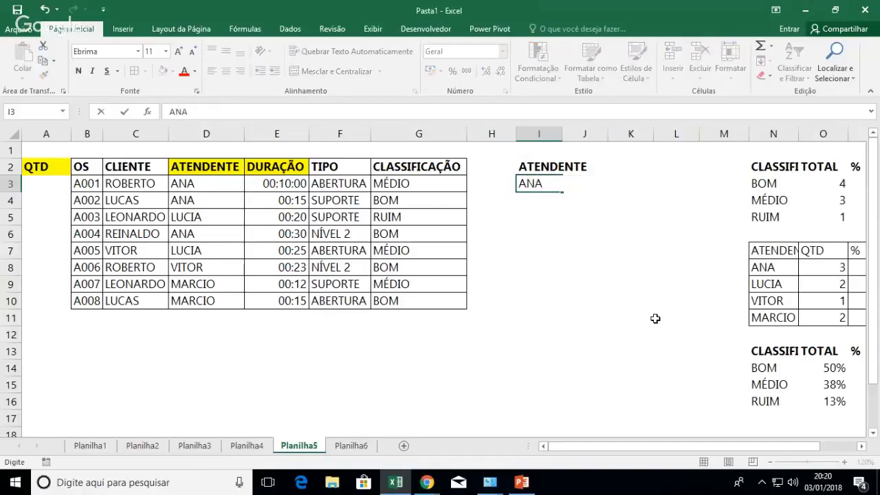
{"action": "key", "text": "Return"}
{"action": "type", "text": "LUCIA"}
{"action": "key", "text": "Return"}
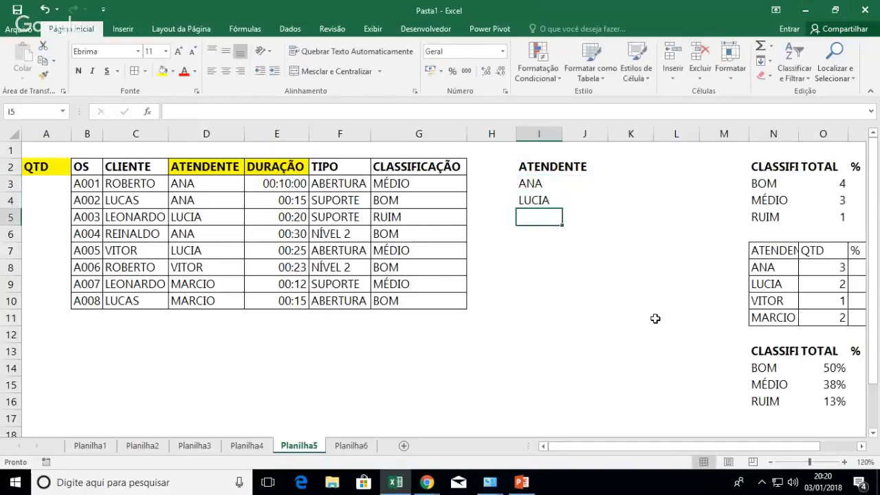
{"action": "type", "text": "VITOR"}
{"action": "key", "text": "Return"}
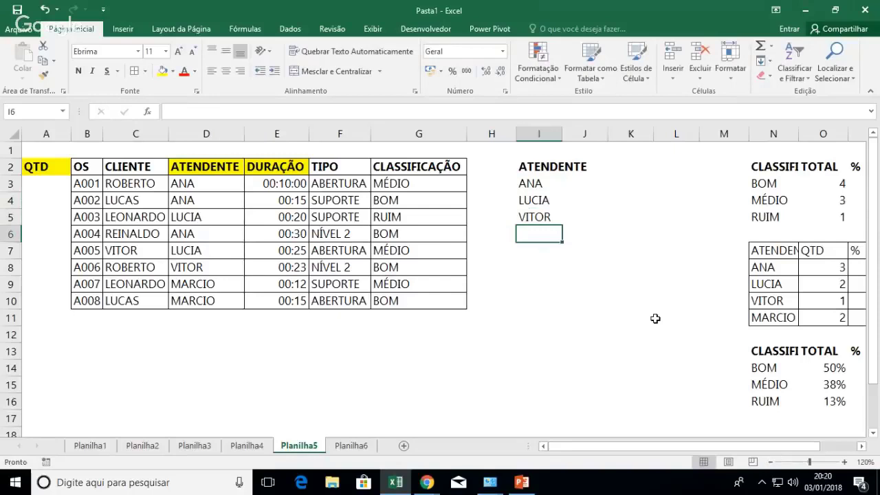
{"action": "type", "text": "MARCIO"}
{"action": "key", "text": "Return"}
- Select J2 for the next heading and fit the width of column I to its contents
{"action": "key", "text": "Right"}
{"action": "key", "text": "Up"}
{"action": "key", "text": "Up"}
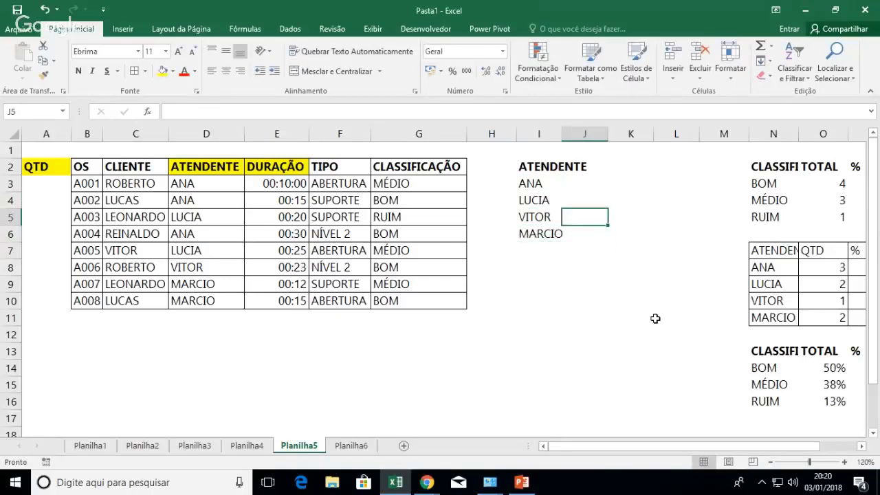
{"action": "key", "text": "Up"}
{"action": "key", "text": "Up"}
{"action": "key", "text": "Up"}
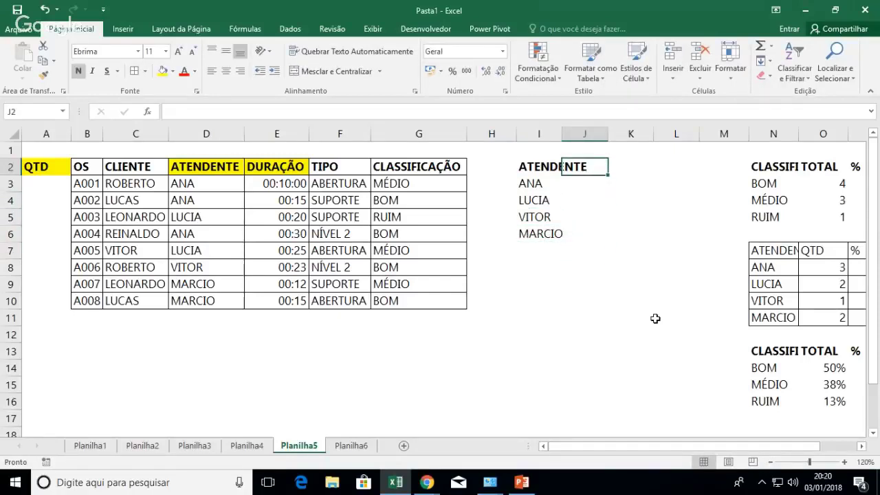
{"action": "left_click", "coordinate": [563, 134]}
{"action": "double_click", "coordinate": [563, 135]}
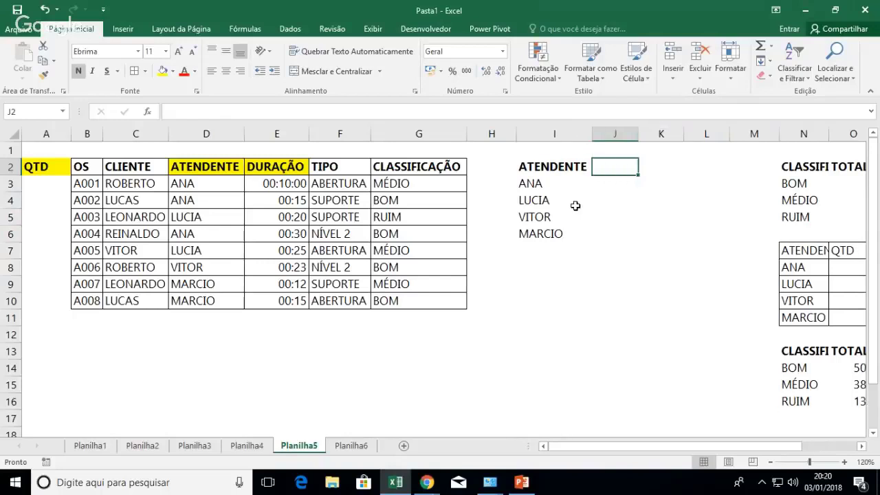
- Enter the headings QTD in J2 and DURAÇÃO in K2
{"action": "type", "text": "QTD"}
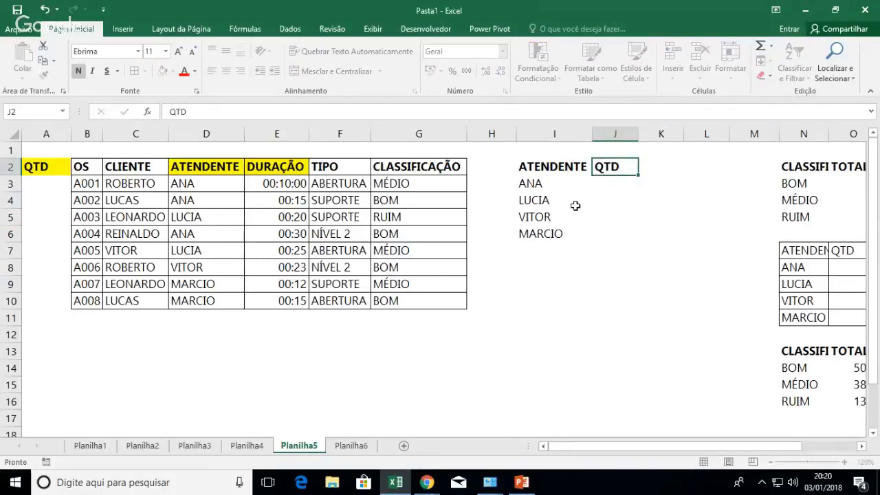
{"action": "key", "text": "Return"}
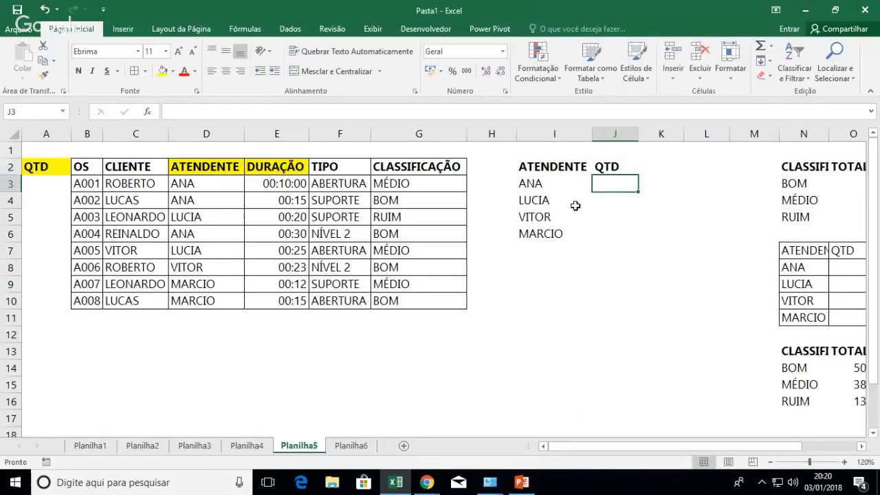
{"action": "key", "text": "Right"}
{"action": "key", "text": "Up"}
{"action": "type", "text": "DURAÇÃO"}
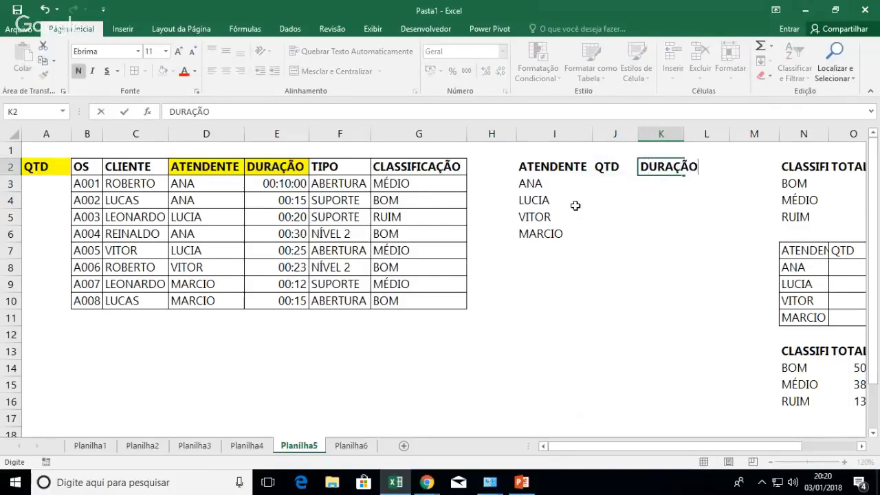
{"action": "key", "text": "Return"}
- Count the first attendant's calls in J3 with the formula =CONT.SE($D$3:$D$10;I3)
{"action": "key", "text": "Left"}
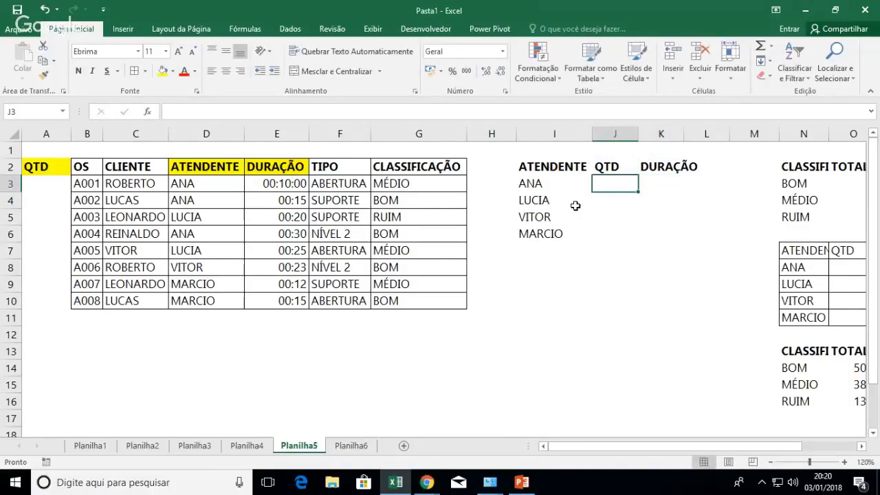
{"action": "type", "text": "="}
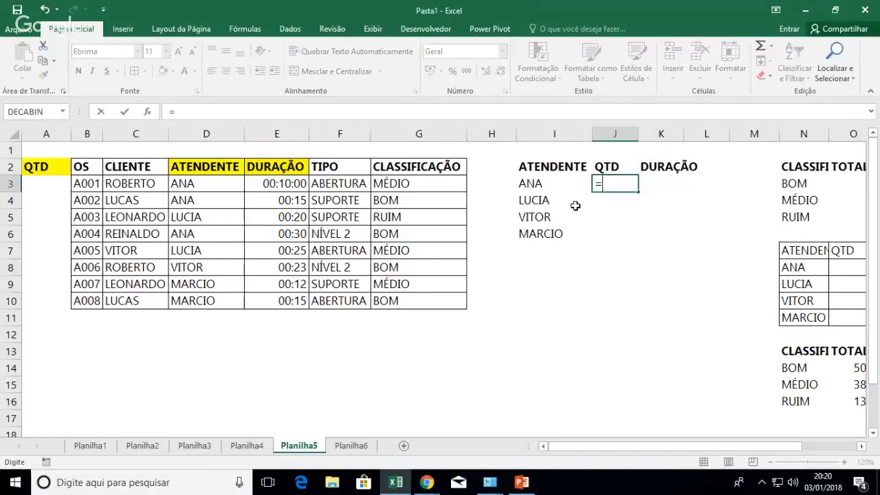
{"action": "type", "text": "CO"}
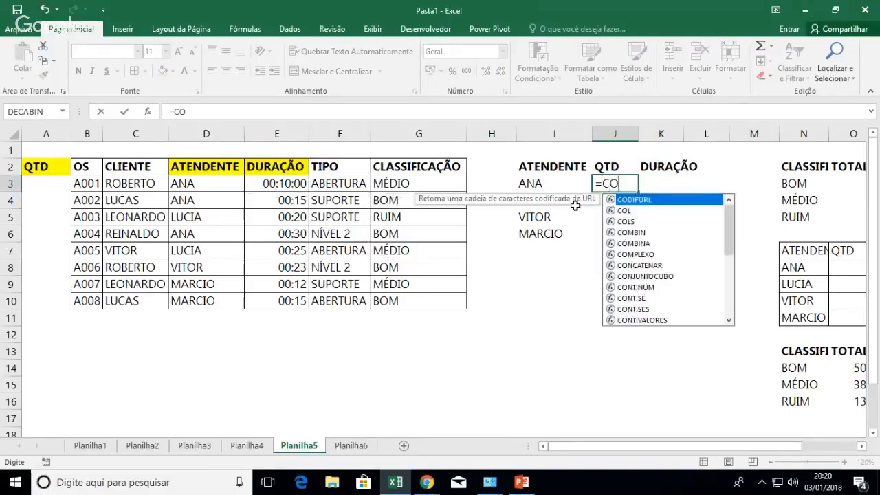
{"action": "type", "text": "NT.SE("}
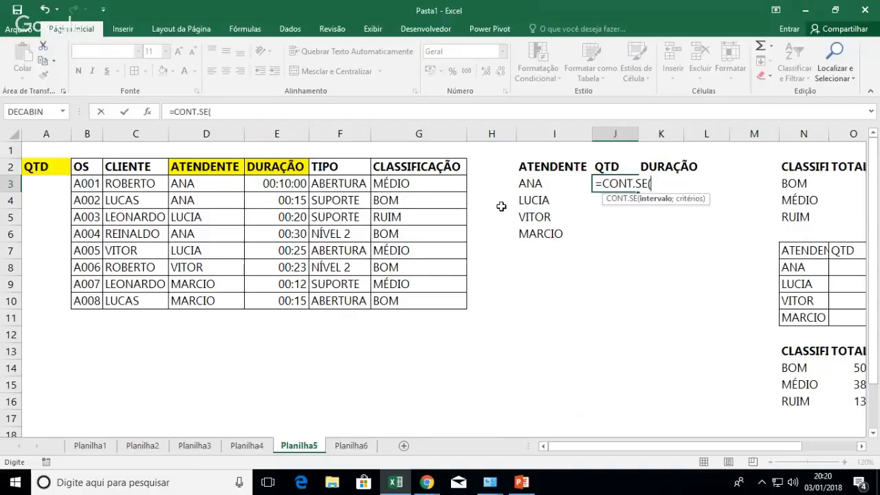
{"action": "left_click_drag", "start_coordinate": [211, 187], "coordinate": [218, 303]}
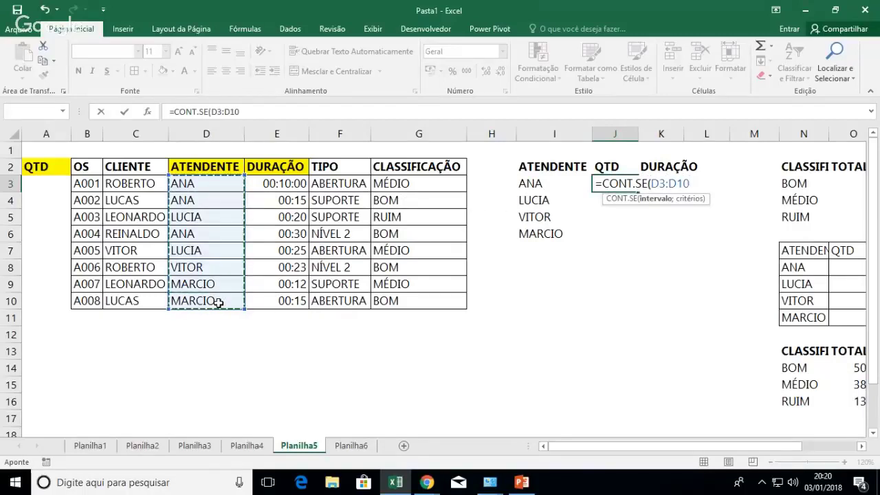
{"action": "key", "text": "F4"}
{"action": "type", "text": ";"}
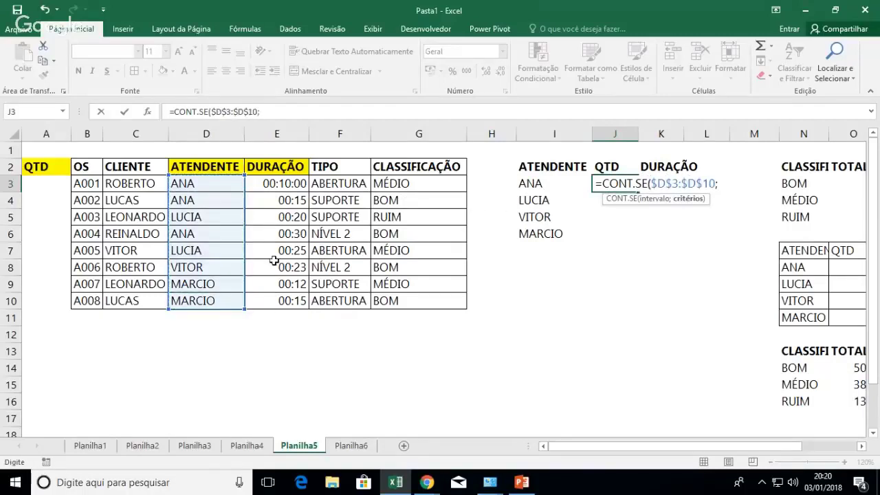
{"action": "left_click", "coordinate": [553, 185]}
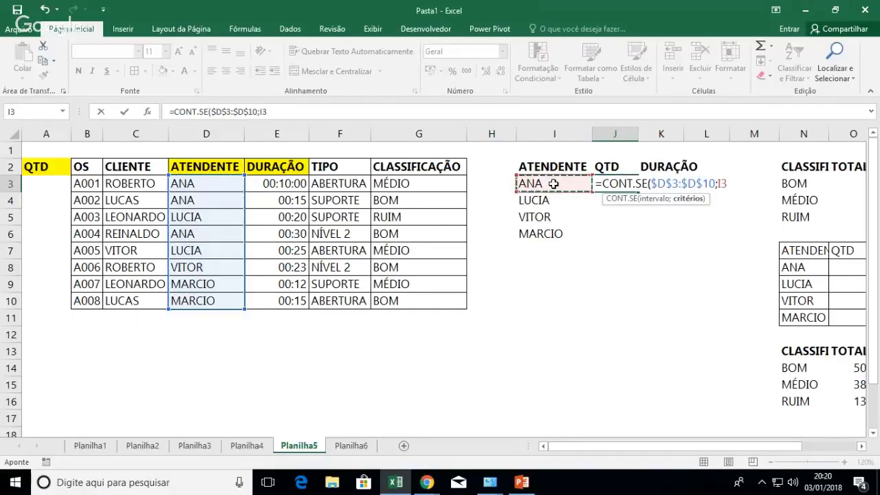
{"action": "key", "text": "Return"}
- Copy the CONT.SE formula from J3 down through J6 for the remaining attendants
{"action": "left_click", "coordinate": [629, 184]}
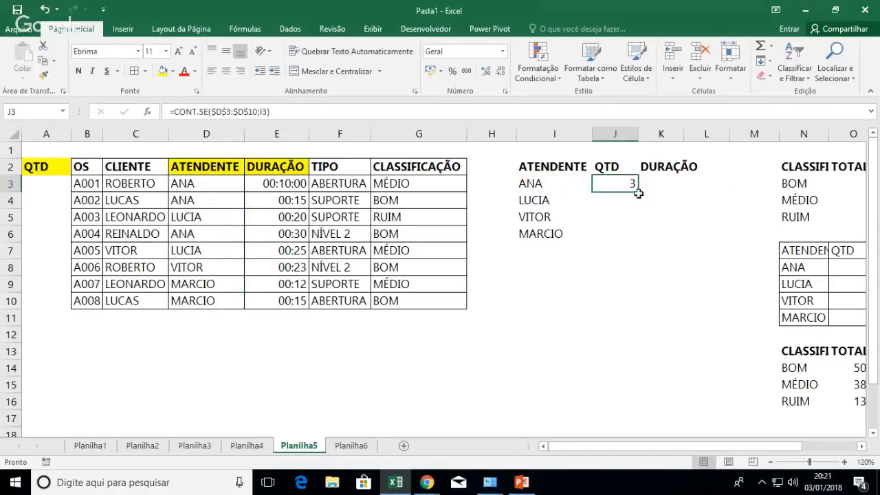
{"action": "left_click", "coordinate": [639, 197]}
{"action": "left_click", "coordinate": [636, 186]}
{"action": "left_click_drag", "start_coordinate": [639, 191], "coordinate": [638, 241]}
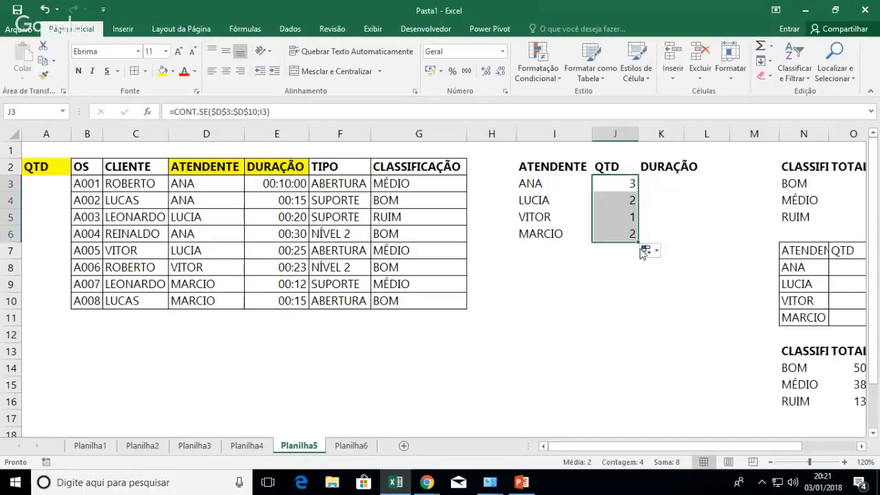
- Begin a SOMASE formula in K3 under DURAÇÃO, up to its opening parenthesis
{"action": "left_click", "coordinate": [662, 187]}
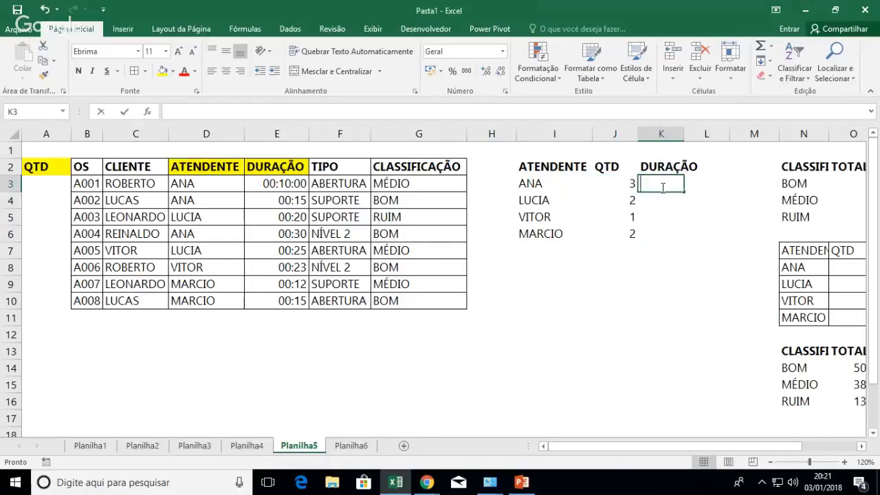
{"action": "type", "text": "=SOMASE("}
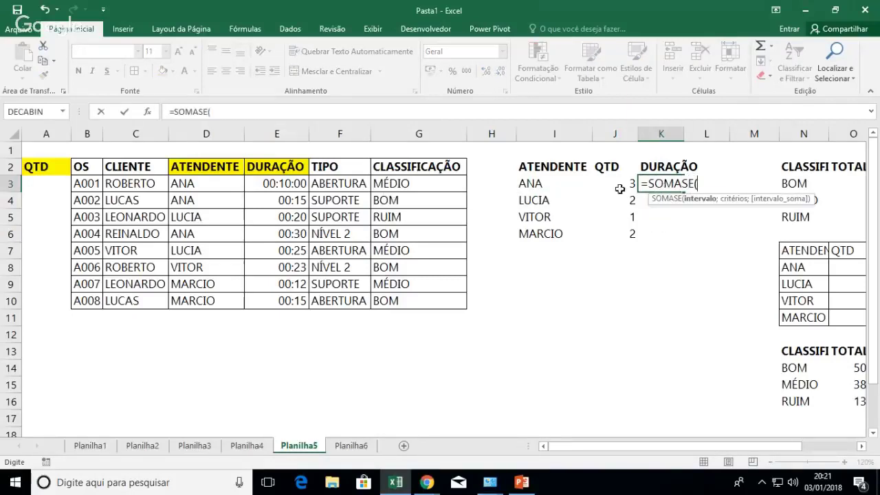
{"action": "left_click", "coordinate": [300, 185]}
{"action": "left_click_drag", "start_coordinate": [300, 184], "coordinate": [286, 301]}
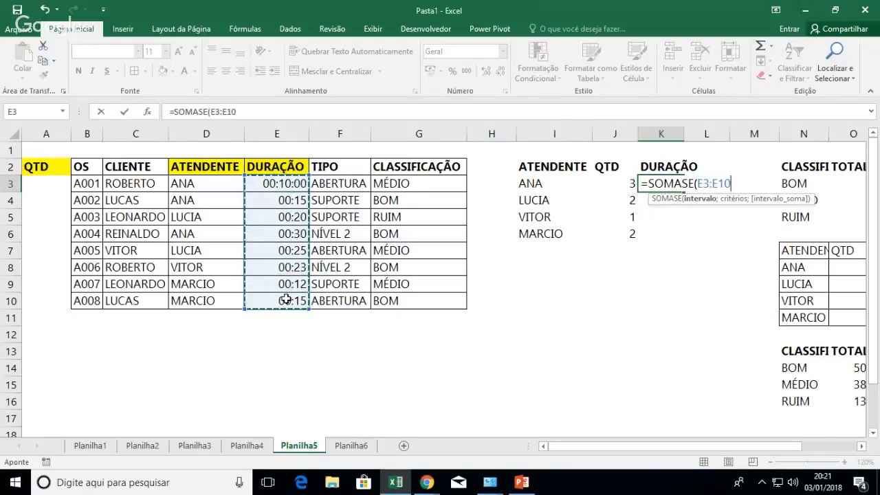
{"action": "key", "text": "F4"}
{"action": "type", "text": ";"}
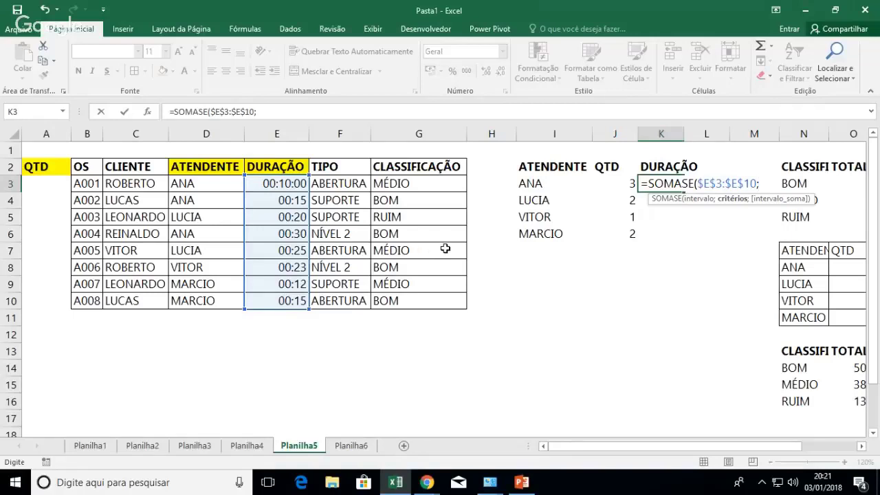
{"action": "key", "text": "BackSpace"}
{"action": "key", "text": "BackSpace"}
{"action": "key", "text": "BackSpace"}
{"action": "key", "text": "BackSpace"}
{"action": "key", "text": "BackSpace"}
{"action": "key", "text": "BackSpace"}
{"action": "key", "text": "BackSpace"}
{"action": "key", "text": "BackSpace"}
{"action": "key", "text": "BackSpace"}
{"action": "key", "text": "BackSpace"}
{"action": "key", "text": "BackSpace"}
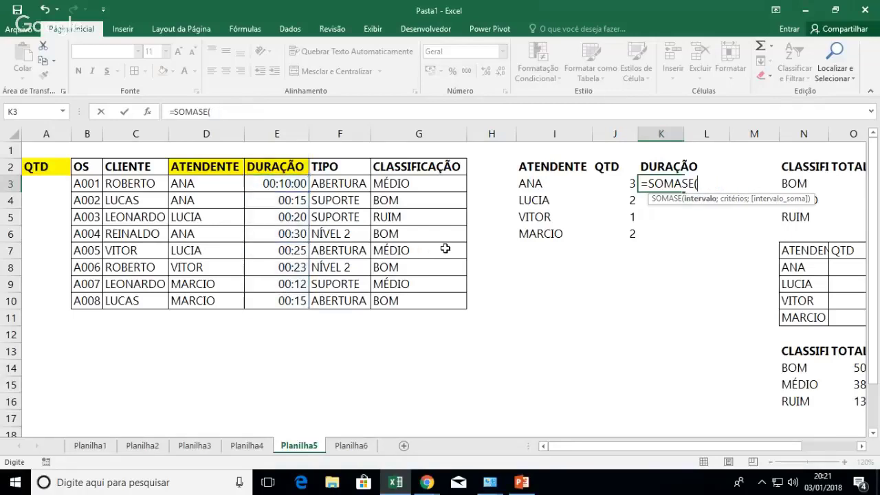
- Complete the SOMASE formula in K3 with range $D$3:$D$10, criterion I3 and sum range E3:E10
{"action": "left_click_drag", "start_coordinate": [228, 184], "coordinate": [236, 298]}
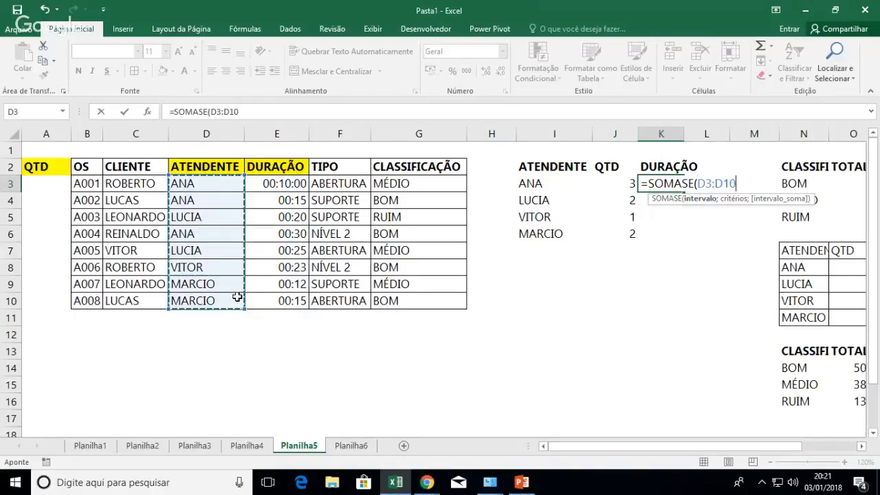
{"action": "key", "text": "F4"}
{"action": "type", "text": ";"}
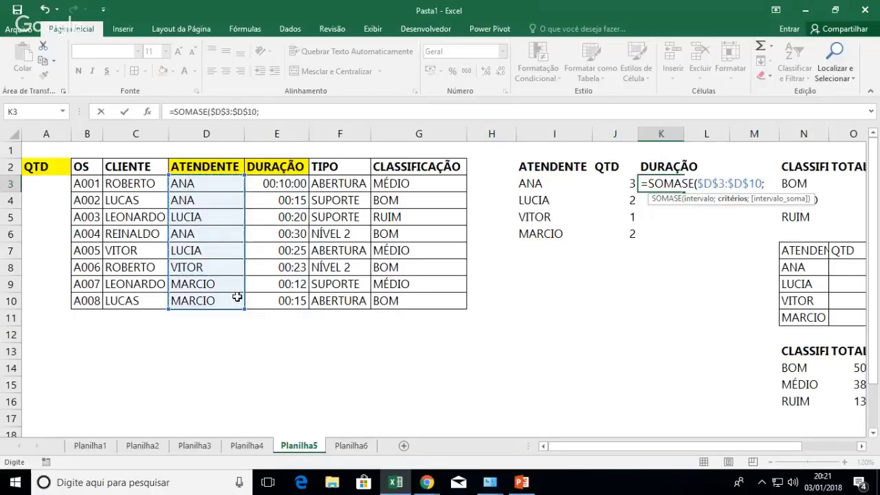
{"action": "left_click", "coordinate": [528, 181]}
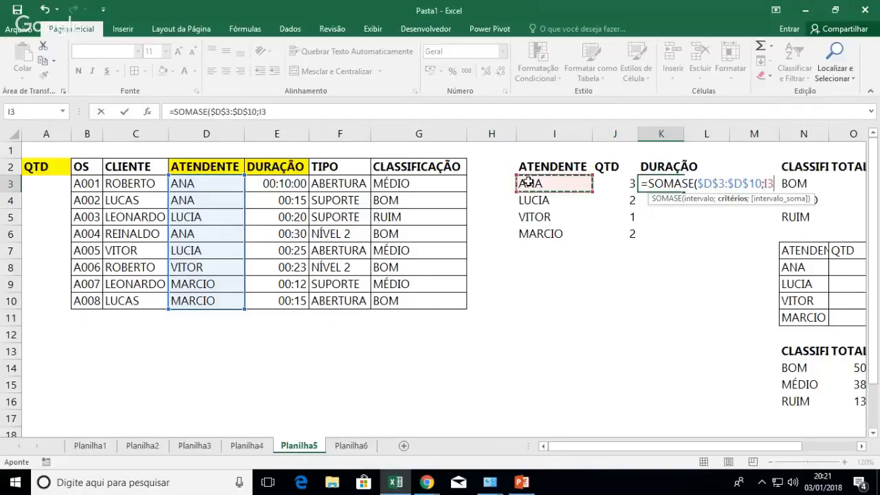
{"action": "type", "text": ";"}
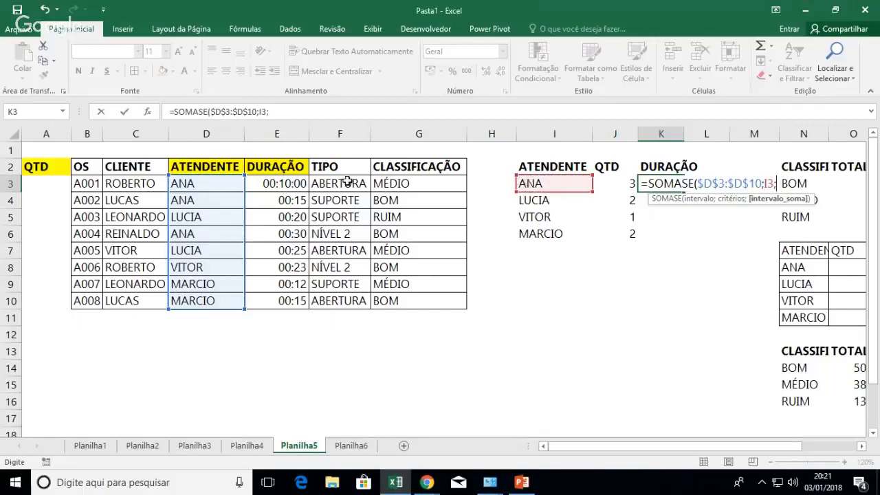
{"action": "left_click_drag", "start_coordinate": [297, 183], "coordinate": [296, 300]}
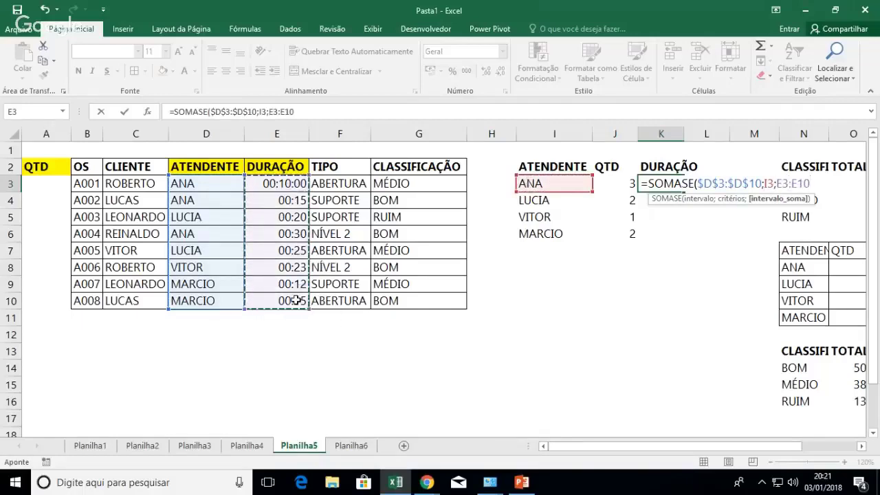
{"action": "key", "text": "Return"}
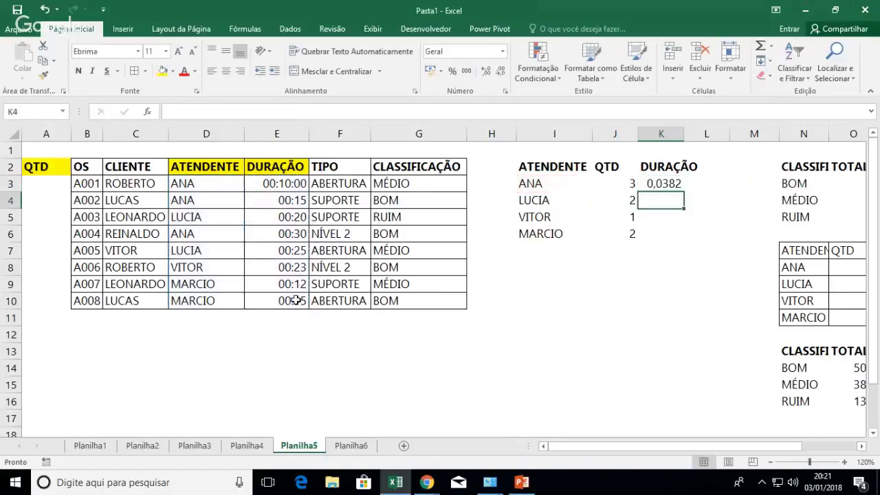
- Format K3 with the Hora number format and fit the width of column K to its contents
{"action": "key", "text": "Up"}
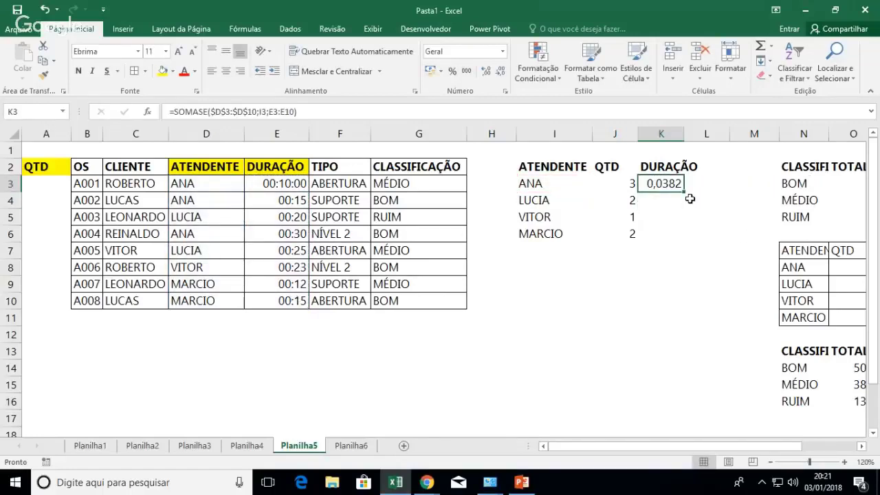
{"action": "left_click", "coordinate": [502, 54]}
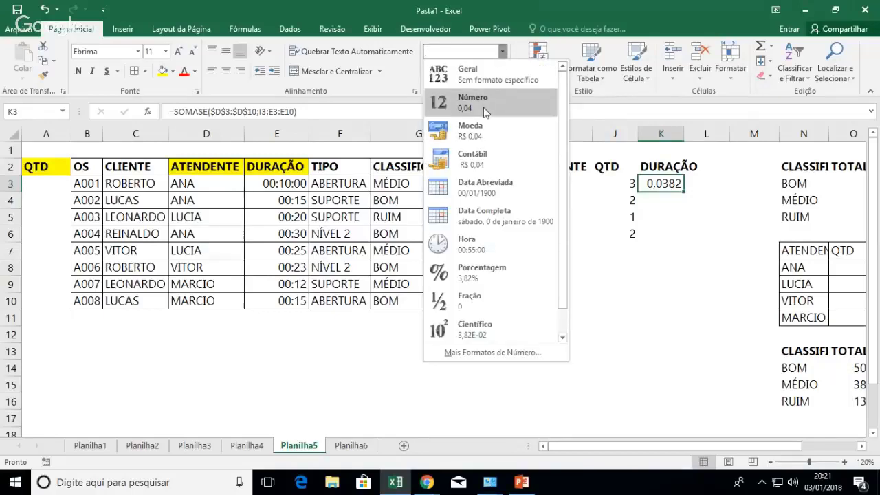
{"action": "left_click", "coordinate": [491, 245]}
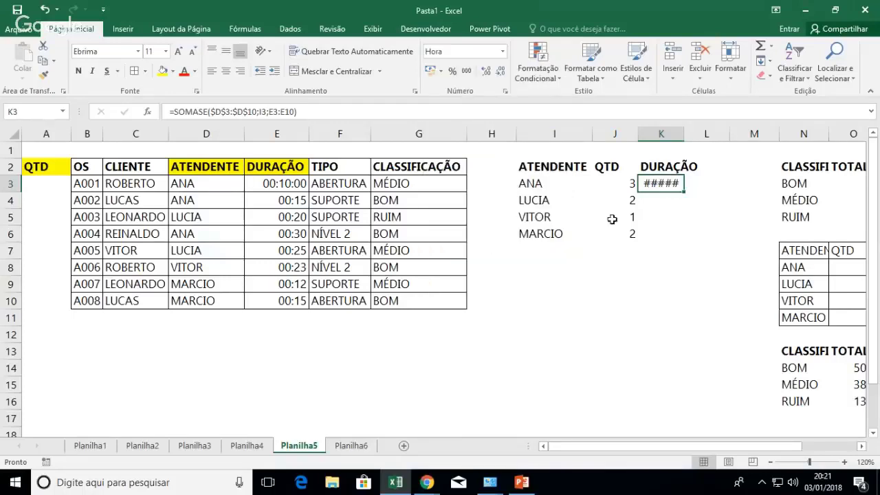
{"action": "double_click", "coordinate": [684, 132]}
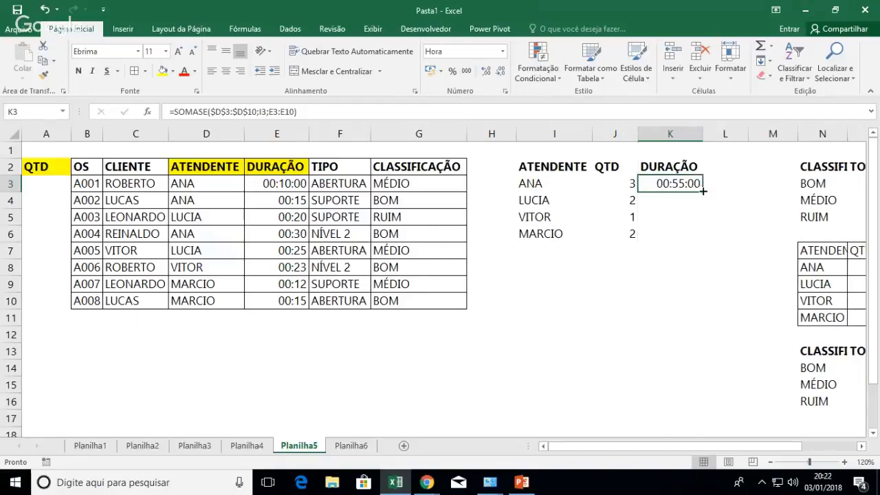
- Copy the SOMASE formula from K3 down through K6 and inspect the ranges used by the formula in K6
{"action": "left_click_drag", "start_coordinate": [702, 191], "coordinate": [702, 238]}
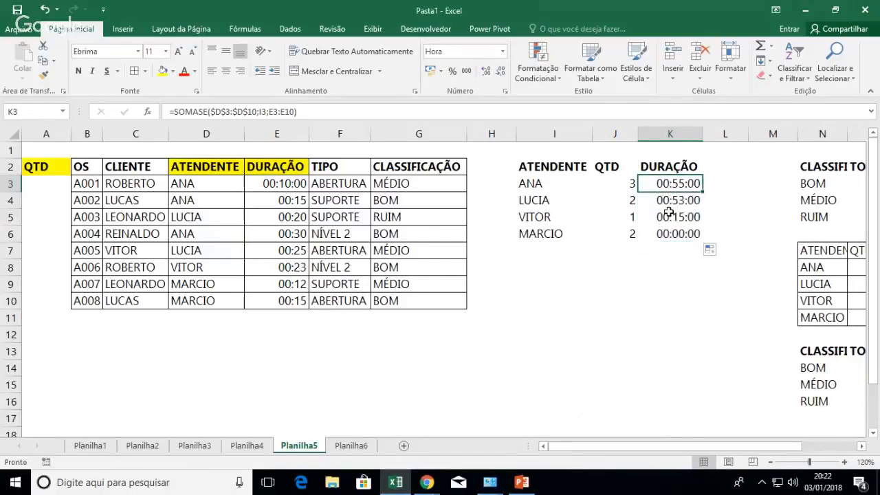
{"action": "left_click", "coordinate": [667, 235]}
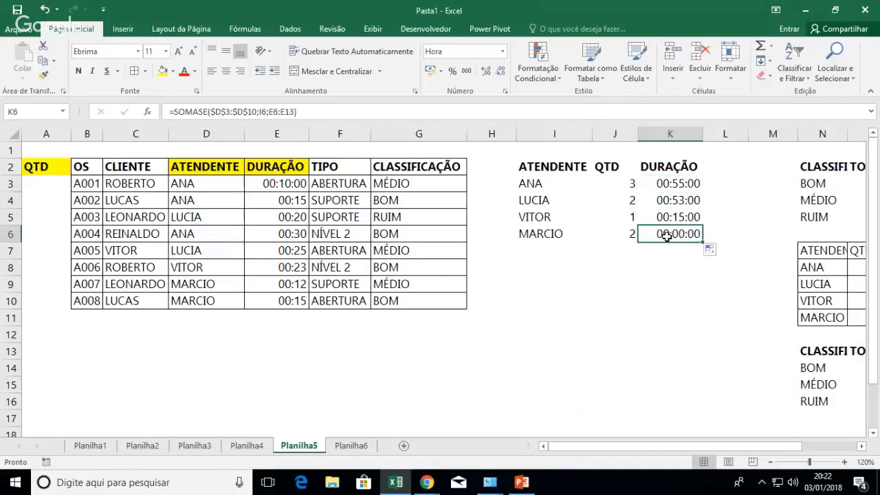
{"action": "double_click", "coordinate": [667, 234]}
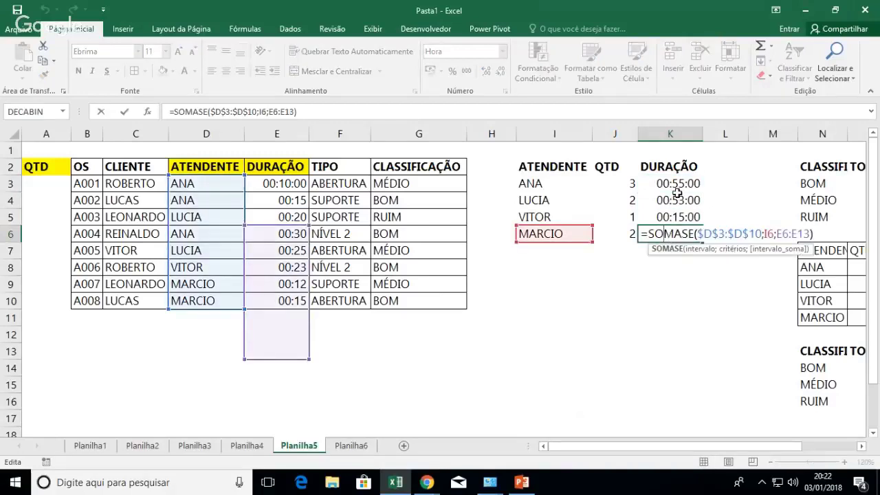
{"action": "key", "text": "Escape"}
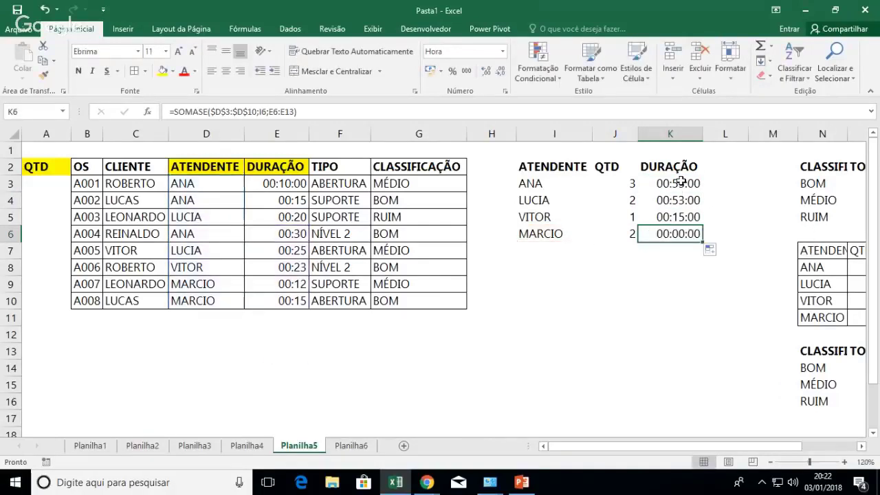
- Make the sum range in K3's SOMASE formula absolute as $E$3:$E$10 and copy the formula down through K6
{"action": "double_click", "coordinate": [679, 180]}
{"action": "double_click", "coordinate": [784, 183]}
{"action": "key", "text": "F4"}
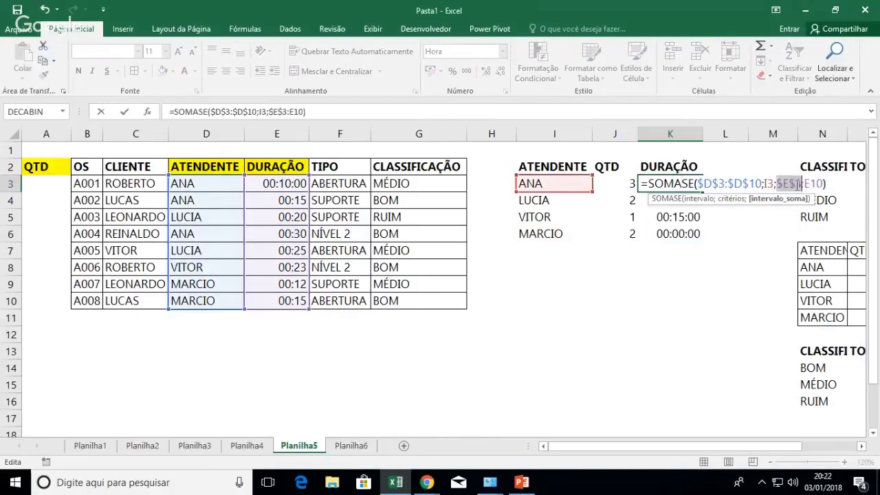
{"action": "left_click", "coordinate": [812, 183]}
{"action": "key", "text": "F4"}
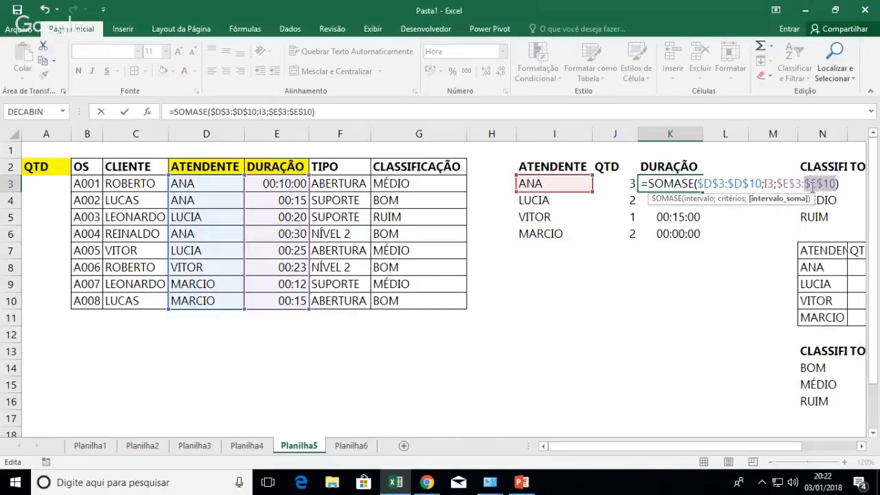
{"action": "key", "text": "Return"}
{"action": "left_click", "coordinate": [696, 182]}
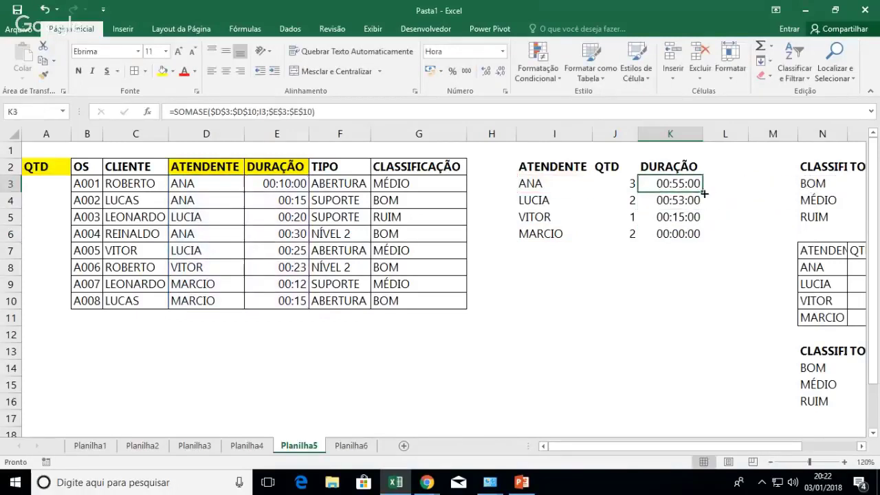
{"action": "left_click_drag", "start_coordinate": [703, 193], "coordinate": [701, 242]}
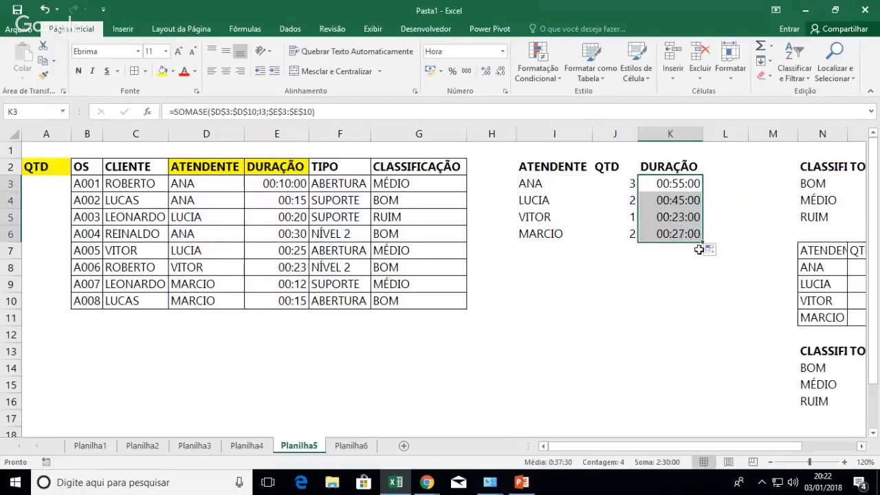
- Examine the first attendant's call quantity and total duration in cells I3 to K3 of the summary table
{"action": "left_click", "coordinate": [670, 256]}
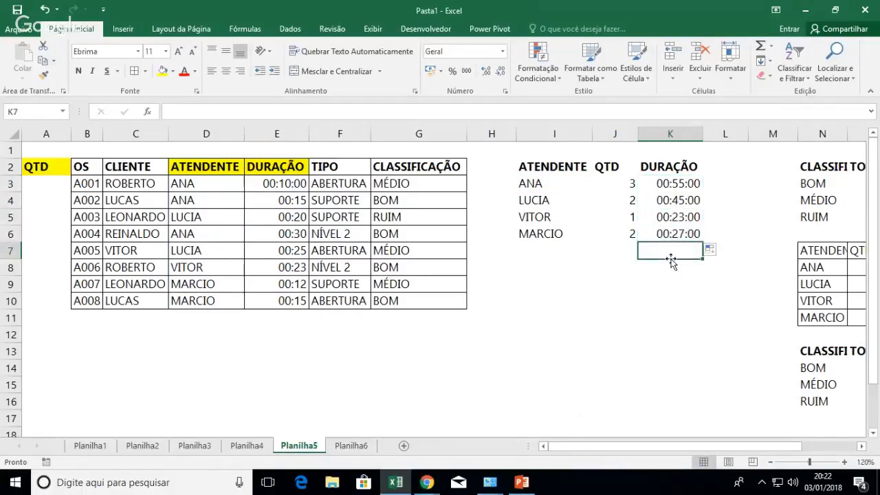
{"action": "key", "text": "Up"}
{"action": "key", "text": "Up"}
{"action": "key", "text": "Up"}
{"action": "key", "text": "Up"}
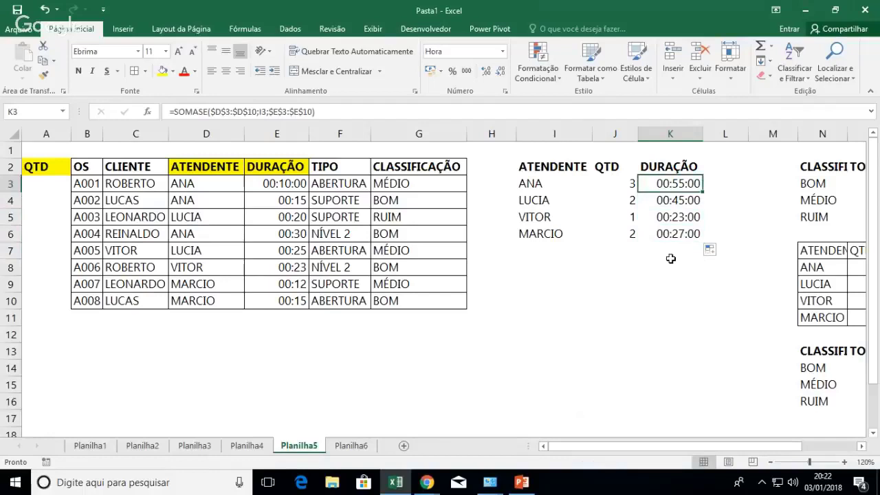
{"action": "key", "text": "Left"}
{"action": "key", "text": "Left"}
{"action": "key", "text": "Right"}
{"action": "key", "text": "Right"}
{"action": "key", "text": "Right"}
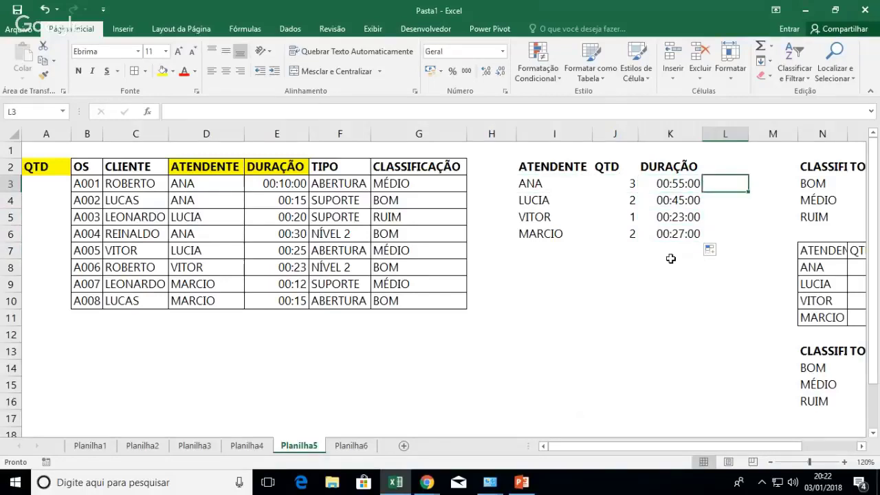
{"action": "key", "text": "Left"}
{"action": "key", "text": "Left"}
{"action": "key", "text": "Left"}
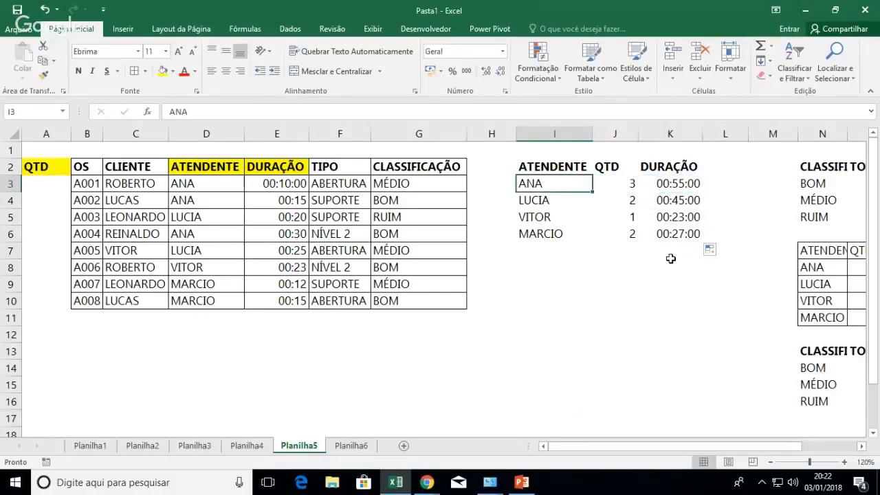
- Add the column header MÉDIA in L2, beside DURAÇÃO in the attendant summary table
{"action": "key", "text": "Right"}
{"action": "key", "text": "Right"}
{"action": "key", "text": "Right"}
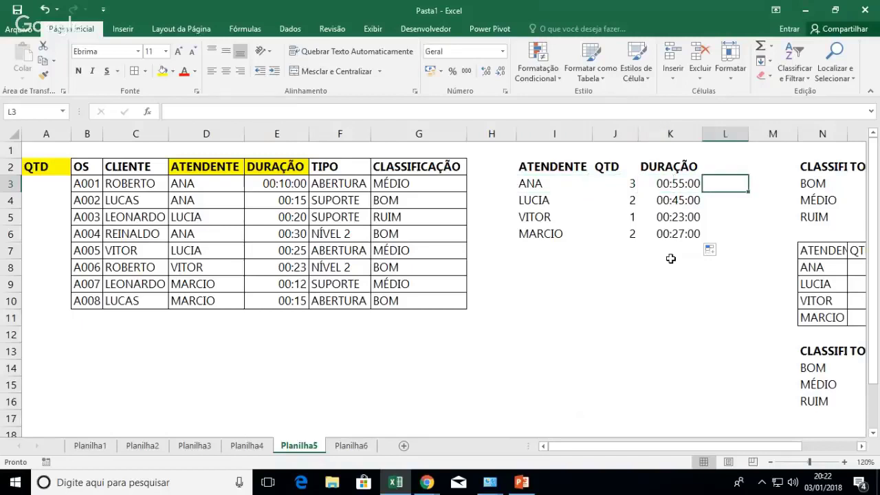
{"action": "key", "text": "Up"}
{"action": "type", "text": "MÉDIA"}
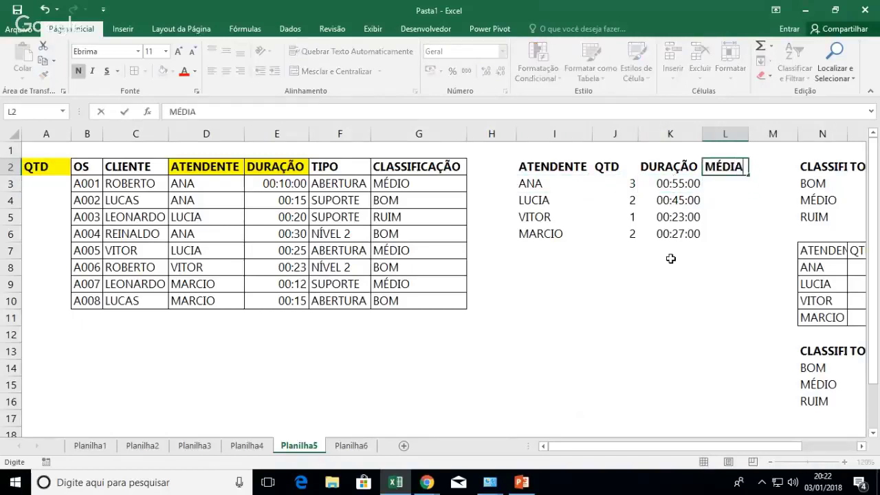
{"action": "key", "text": "Return"}
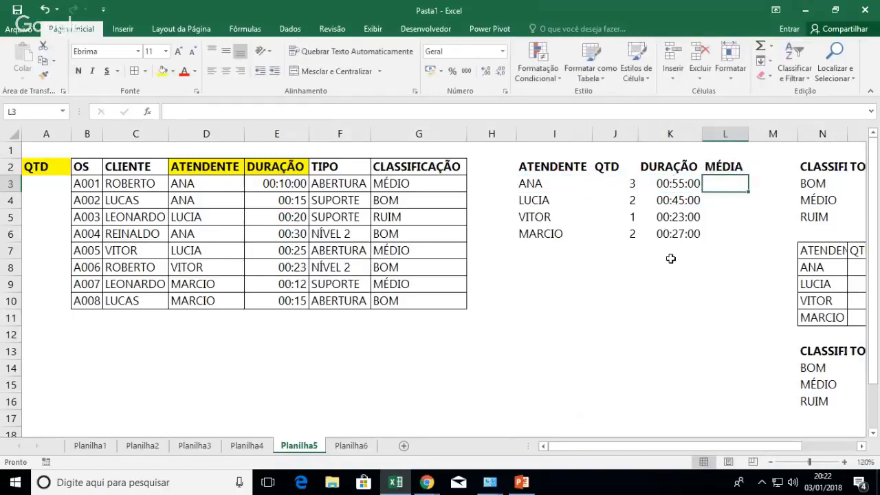
- Calculate the average duration per call in L3 as =K3/J3 and copy it down through L6, with column L fitted to its contents
{"action": "type", "text": "="}
{"action": "key", "text": "Left"}
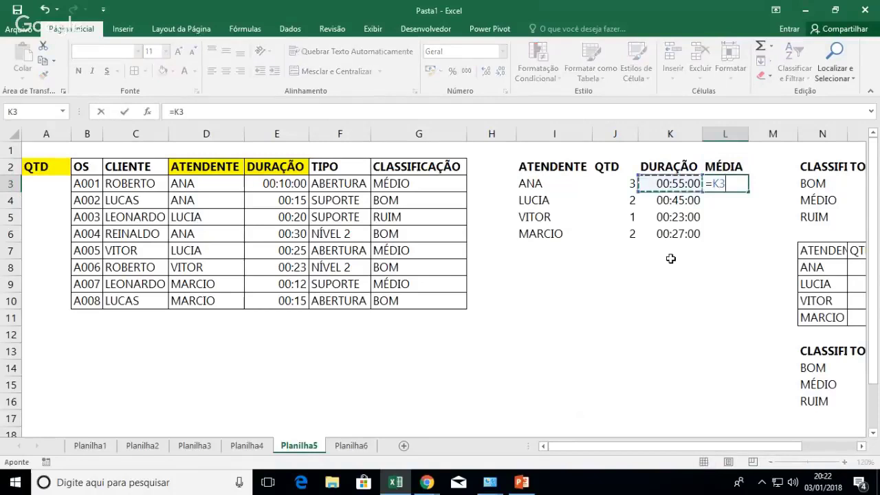
{"action": "type", "text": "/"}
{"action": "key", "text": "Left"}
{"action": "key", "text": "Left"}
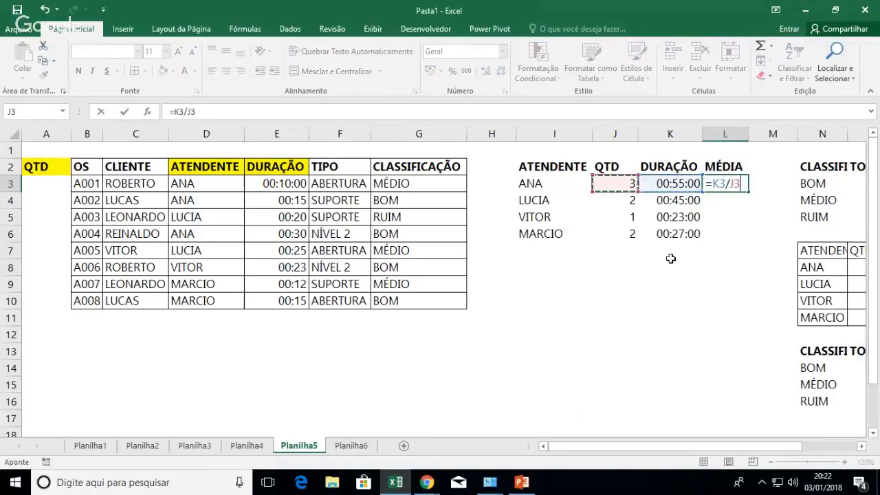
{"action": "key", "text": "Return"}
{"action": "key", "text": "Up"}
{"action": "double_click", "coordinate": [750, 133]}
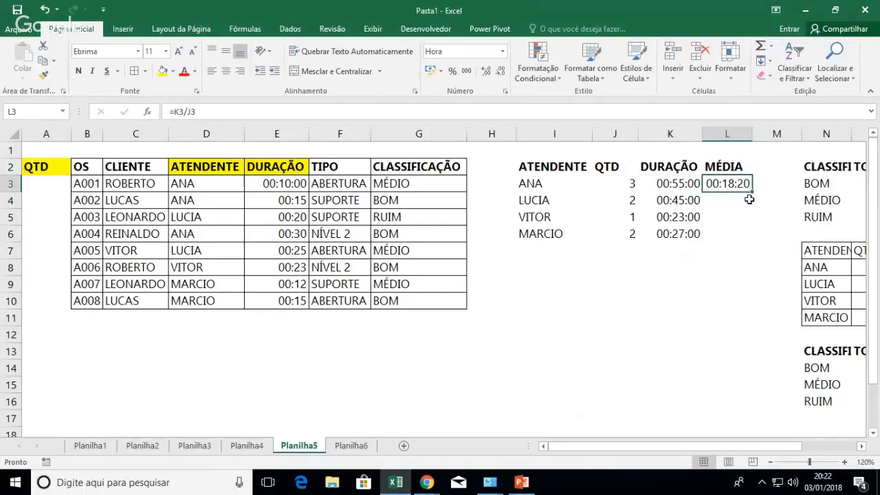
{"action": "left_click_drag", "start_coordinate": [753, 192], "coordinate": [752, 240]}
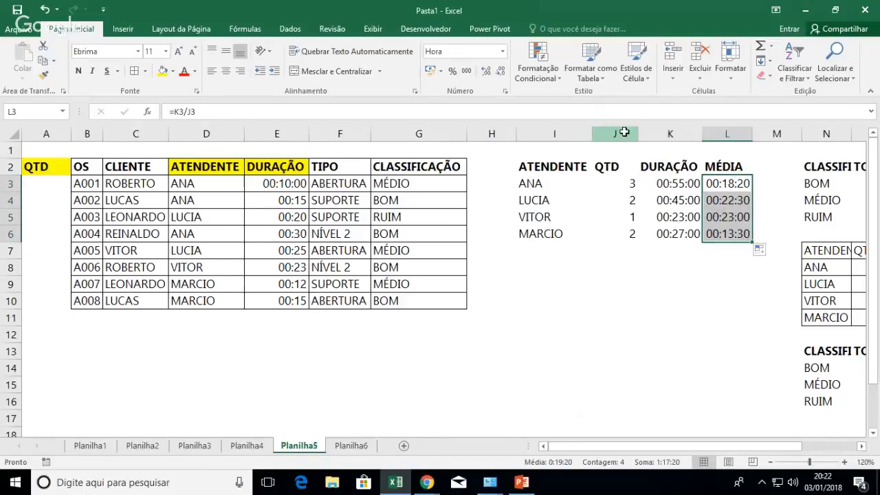
- Center the contents of columns J to L and apply all borders to the attendant summary table in I2:L6
{"action": "left_click_drag", "start_coordinate": [624, 132], "coordinate": [722, 132]}
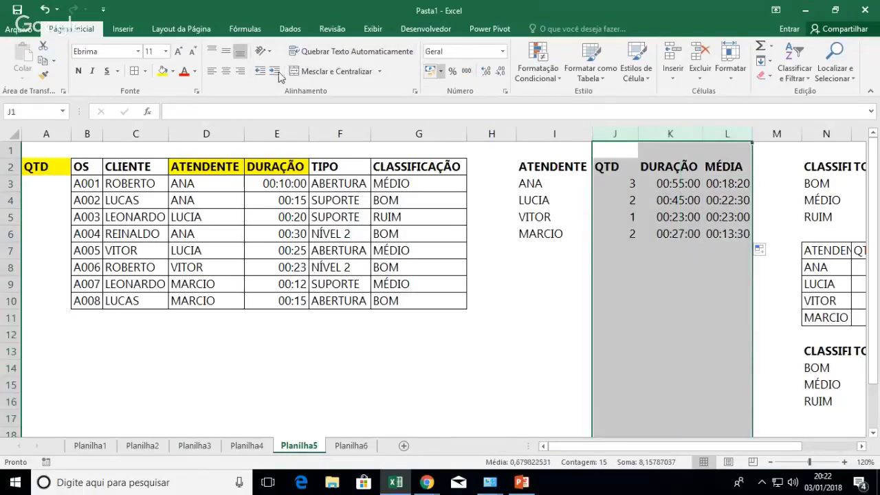
{"action": "left_click", "coordinate": [225, 71]}
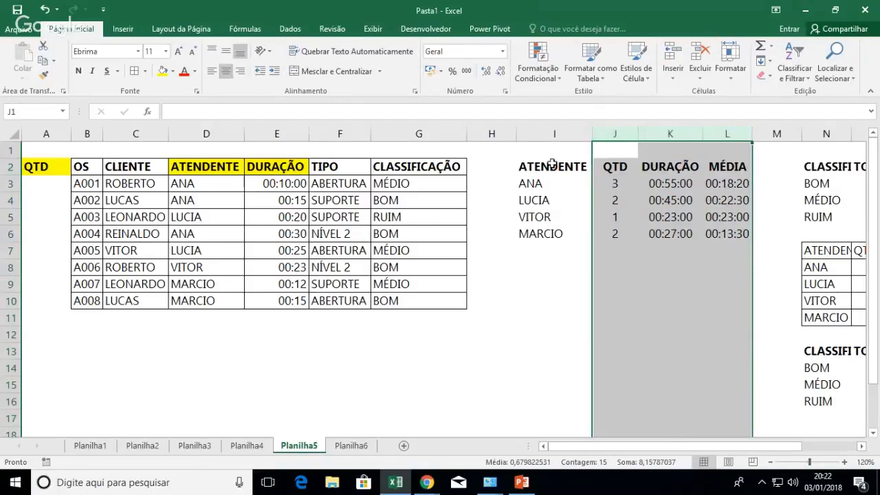
{"action": "left_click_drag", "start_coordinate": [553, 164], "coordinate": [729, 234]}
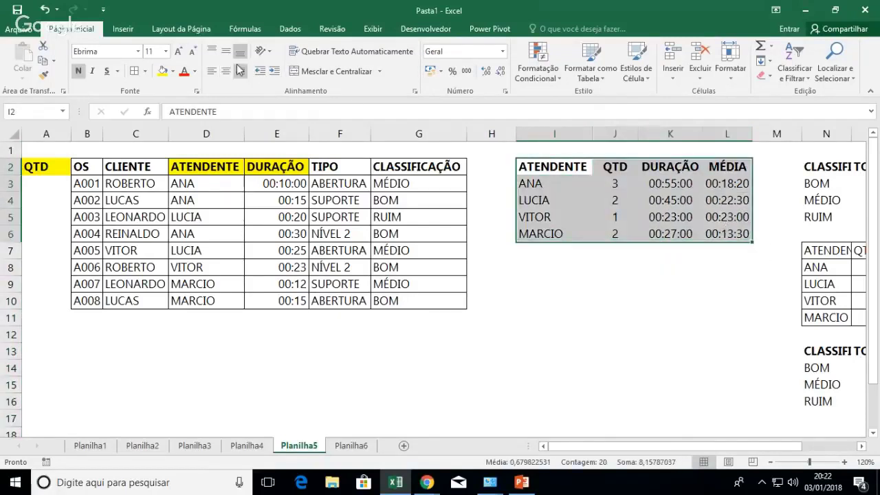
{"action": "left_click", "coordinate": [135, 71]}
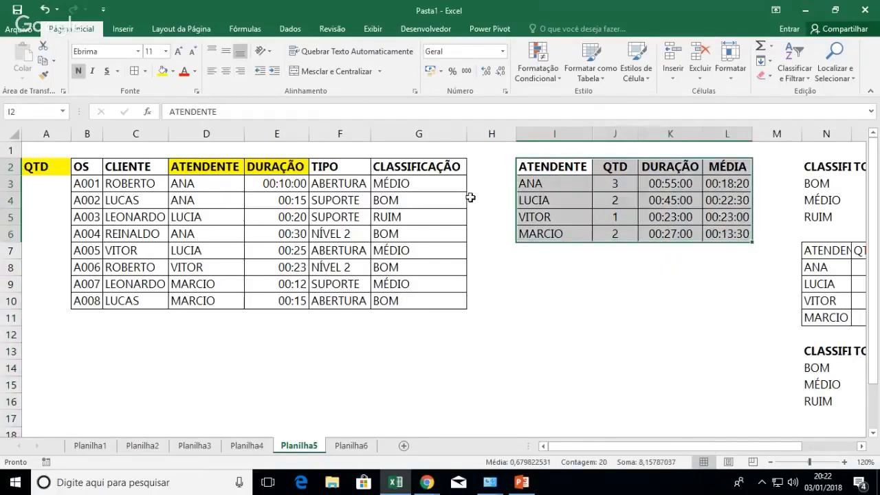
{"action": "left_click", "coordinate": [564, 276]}
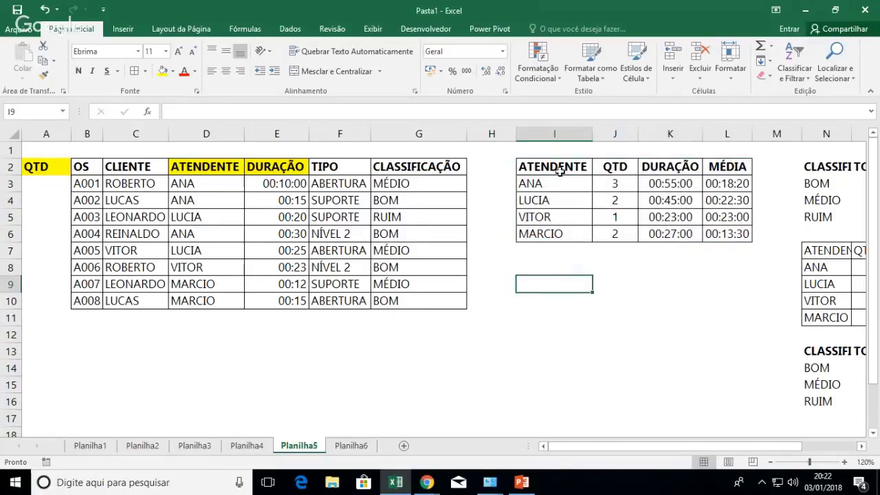
{"action": "left_click_drag", "start_coordinate": [562, 169], "coordinate": [608, 237]}
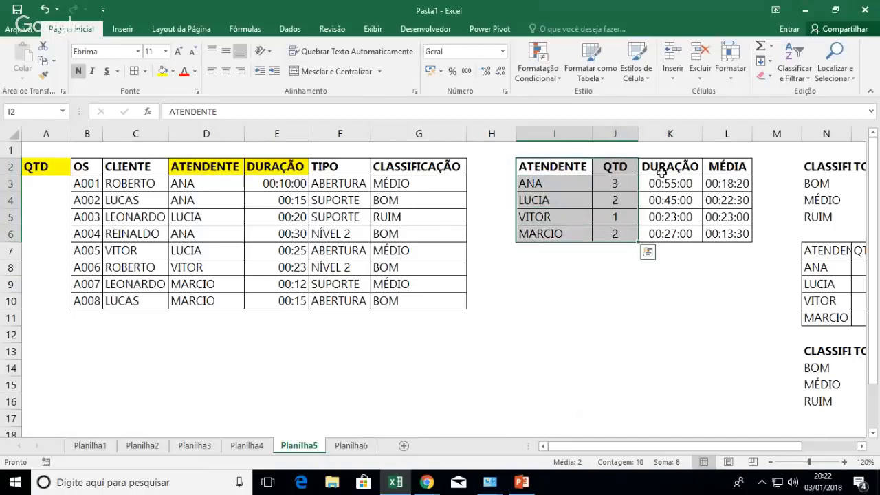
{"action": "left_click_drag", "start_coordinate": [662, 173], "coordinate": [654, 230]}
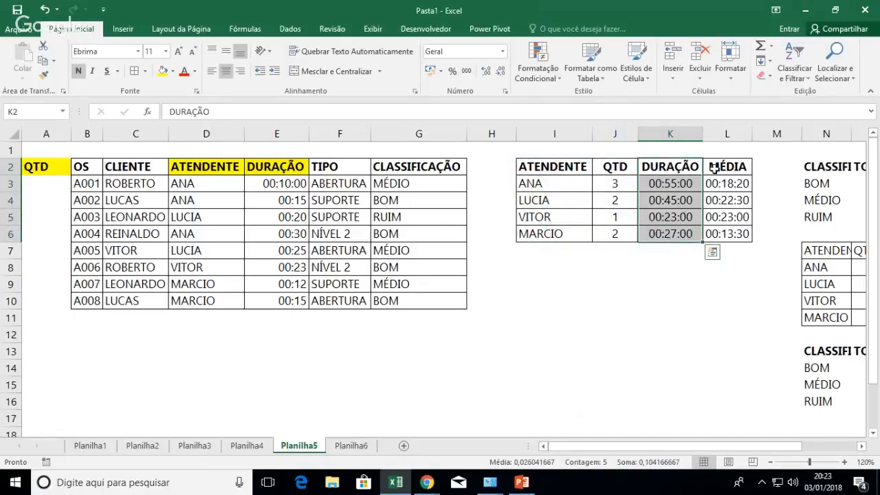
{"action": "left_click_drag", "start_coordinate": [717, 165], "coordinate": [720, 232]}
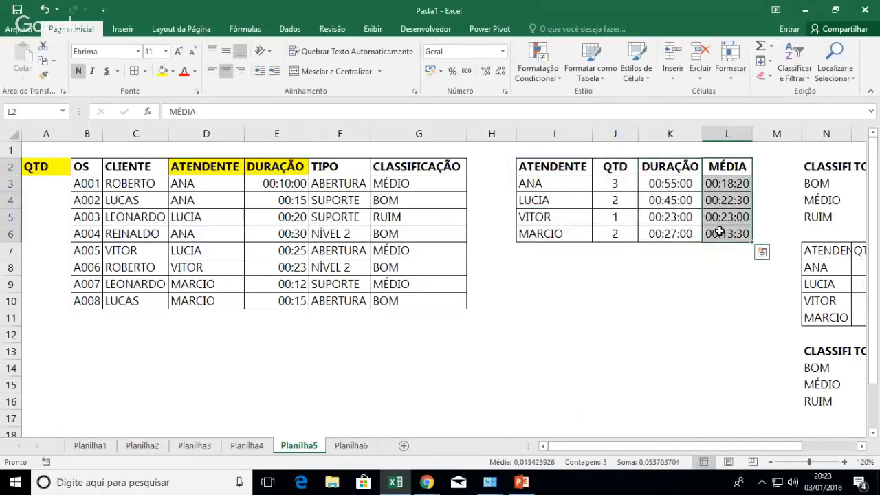
{"action": "left_click", "coordinate": [562, 187]}
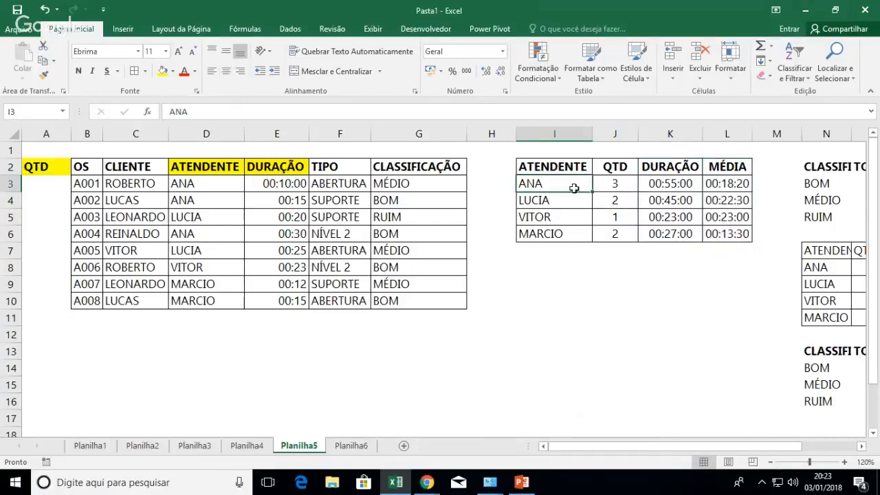
{"action": "left_click", "coordinate": [658, 187]}
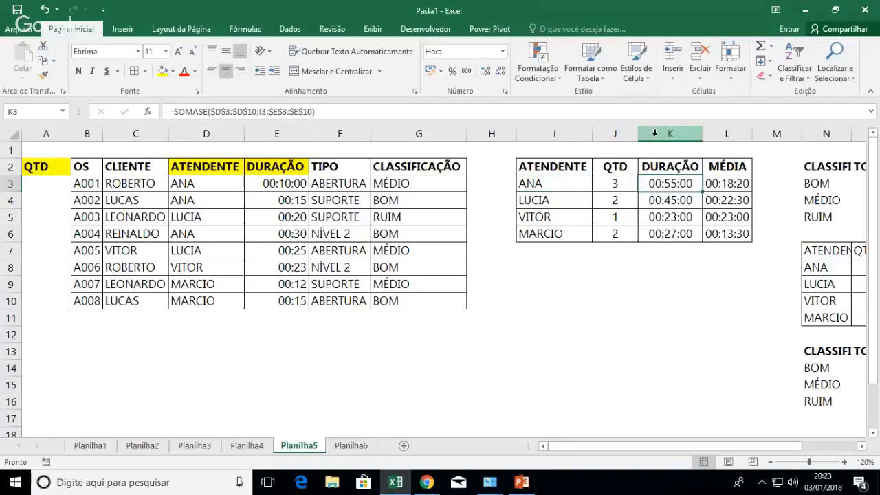
- Try a 2D clustered column chart of the attendants' quantity and duration from I2:K6, and delete it
{"action": "left_click_drag", "start_coordinate": [559, 170], "coordinate": [691, 235]}
{"action": "left_click", "coordinate": [122, 29]}
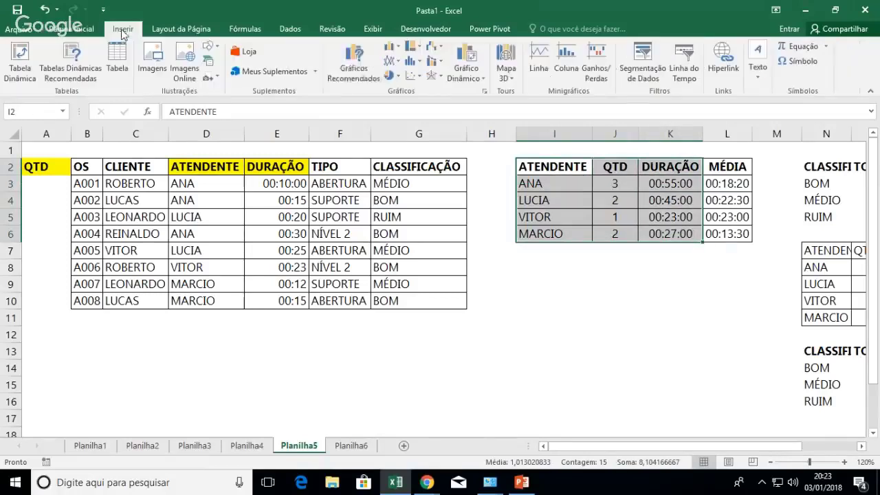
{"action": "left_click", "coordinate": [390, 47]}
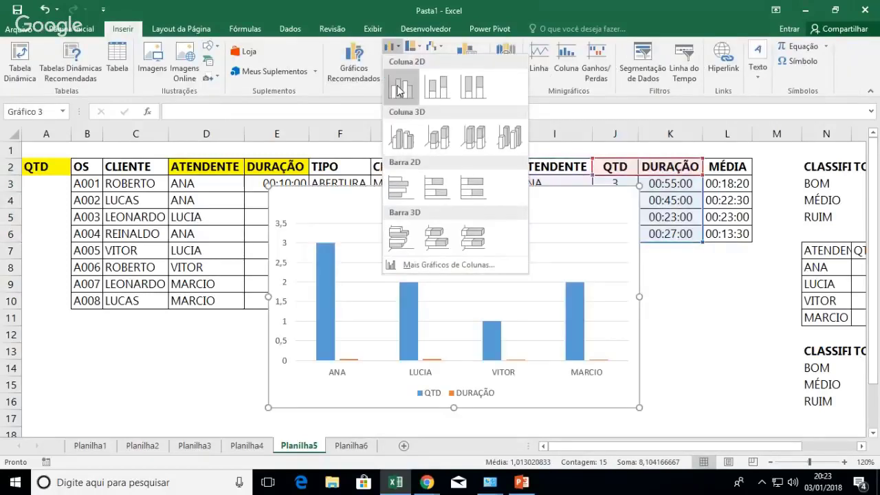
{"action": "left_click", "coordinate": [399, 88]}
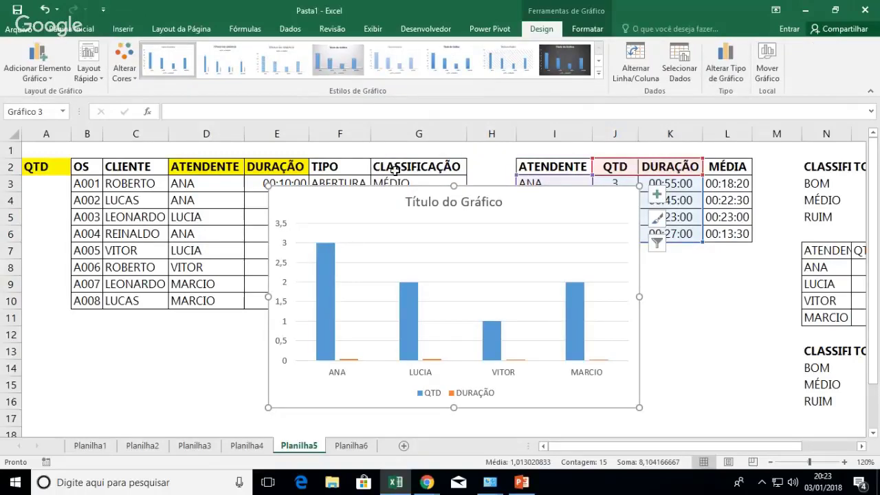
{"action": "left_click_drag", "start_coordinate": [396, 189], "coordinate": [253, 145]}
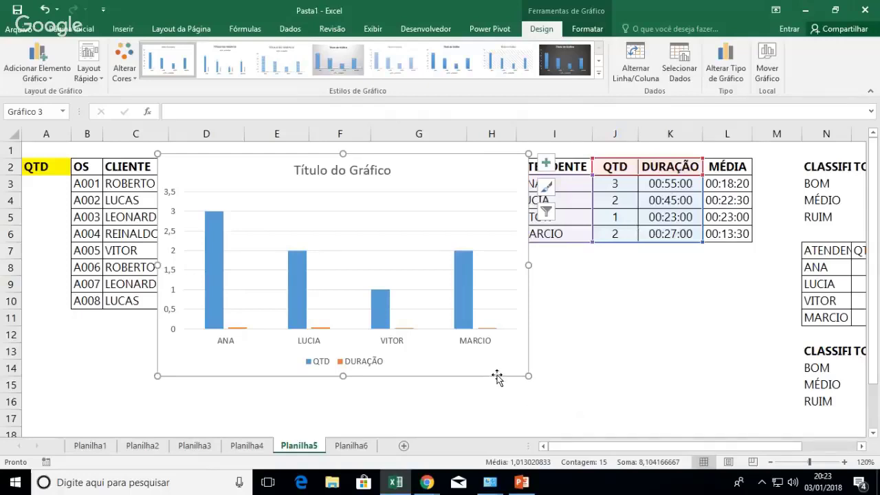
{"action": "key", "text": "Delete"}
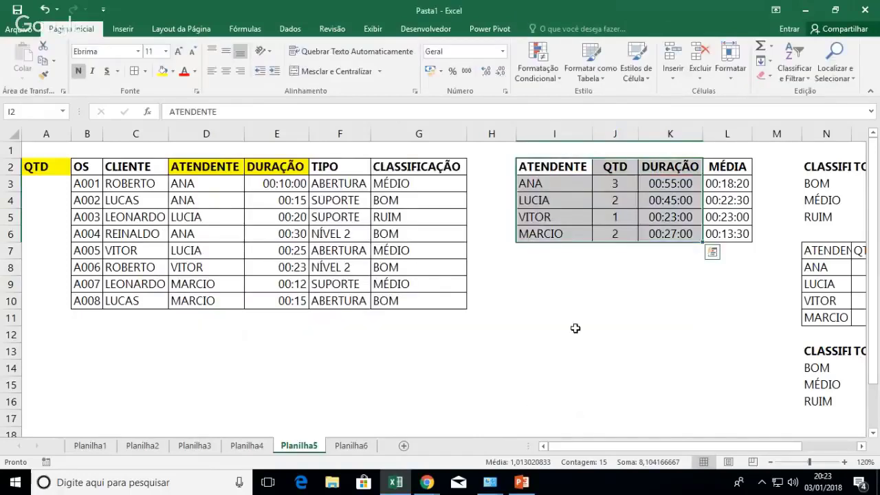
- Try the Número format on the duration in K3, and restore its Hora format
{"action": "left_click", "coordinate": [671, 183]}
{"action": "left_click", "coordinate": [502, 52]}
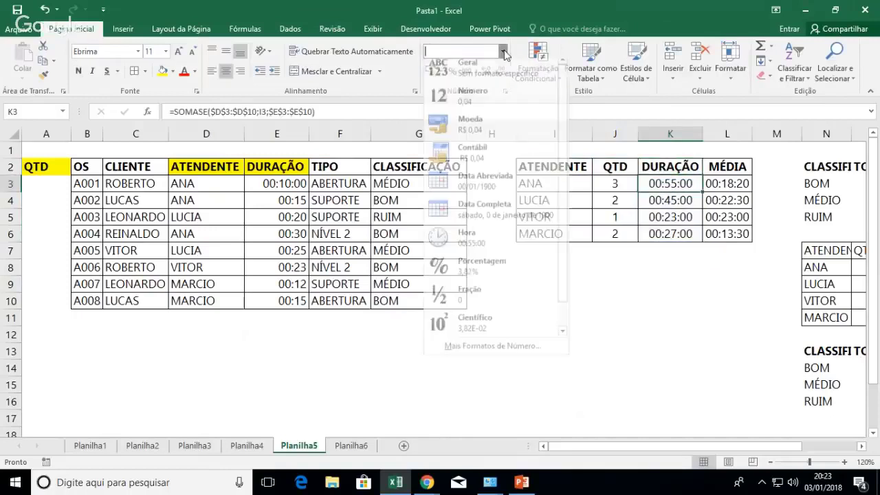
{"action": "left_click", "coordinate": [484, 100]}
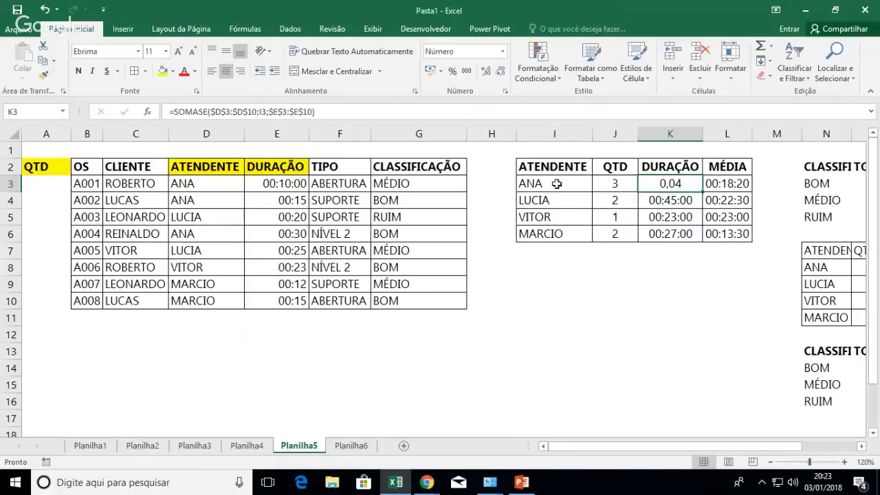
{"action": "left_click_drag", "start_coordinate": [559, 168], "coordinate": [668, 243]}
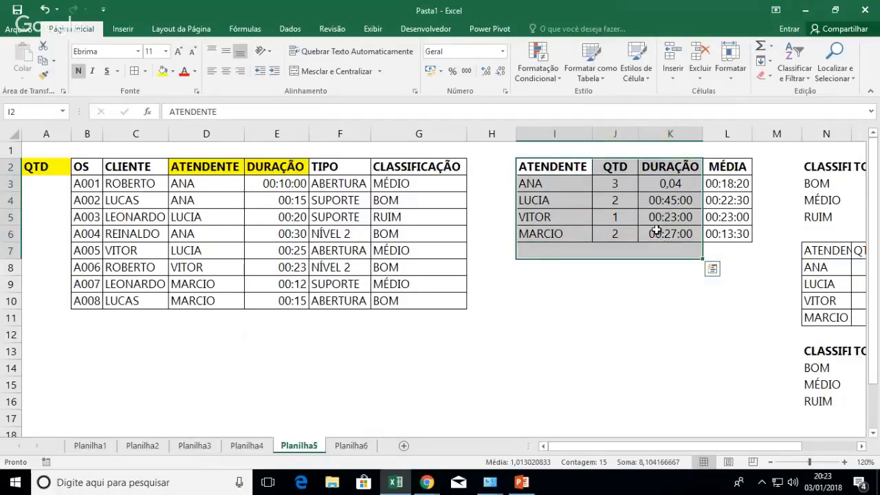
{"action": "left_click", "coordinate": [672, 185]}
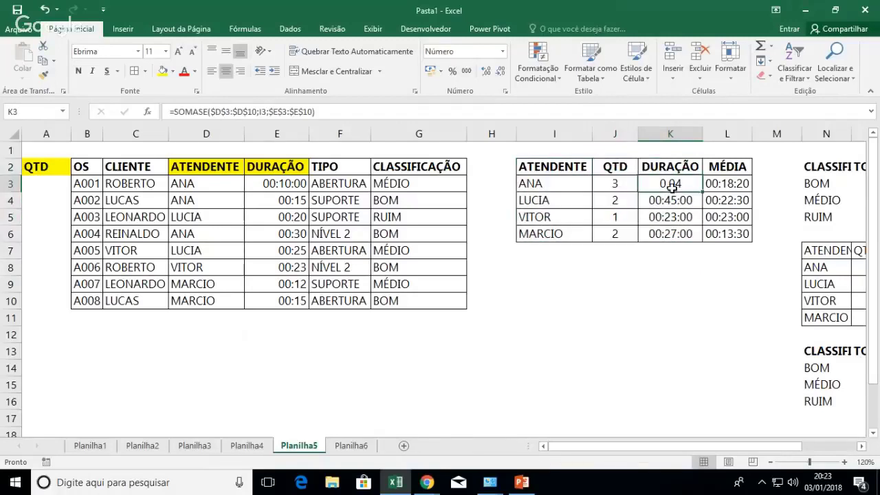
{"action": "left_click", "coordinate": [503, 52]}
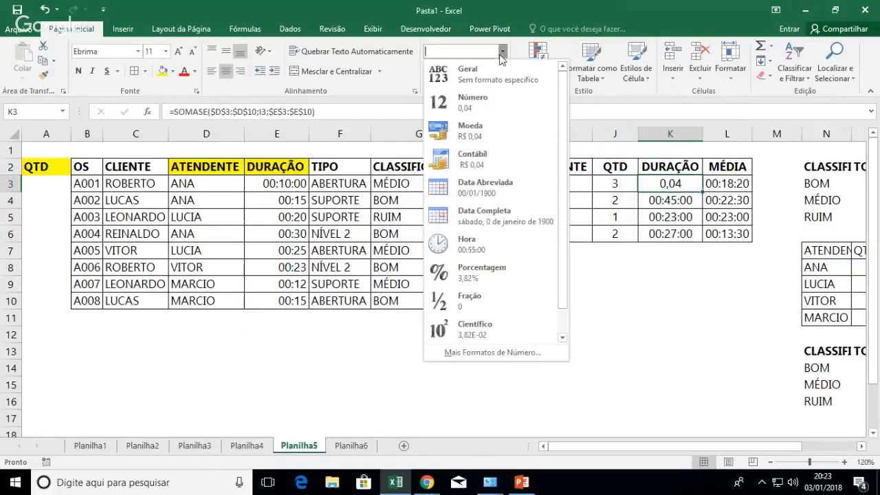
{"action": "left_click", "coordinate": [486, 252]}
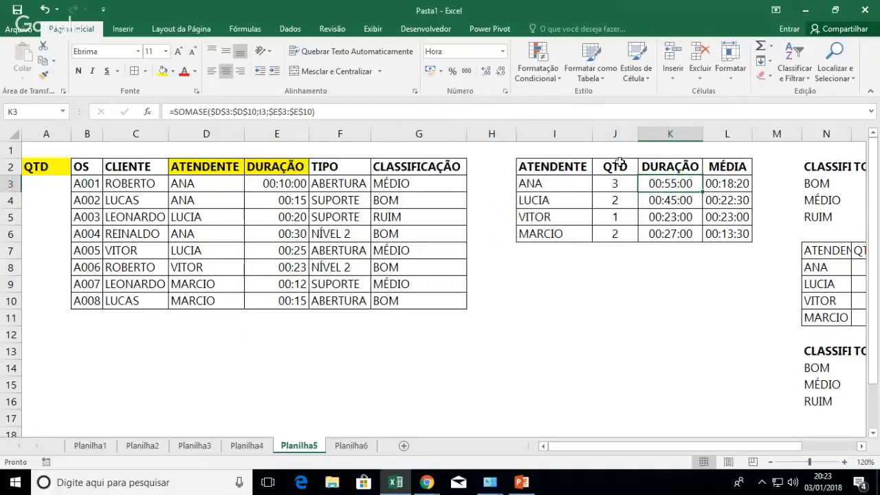
{"action": "left_click_drag", "start_coordinate": [537, 167], "coordinate": [676, 234]}
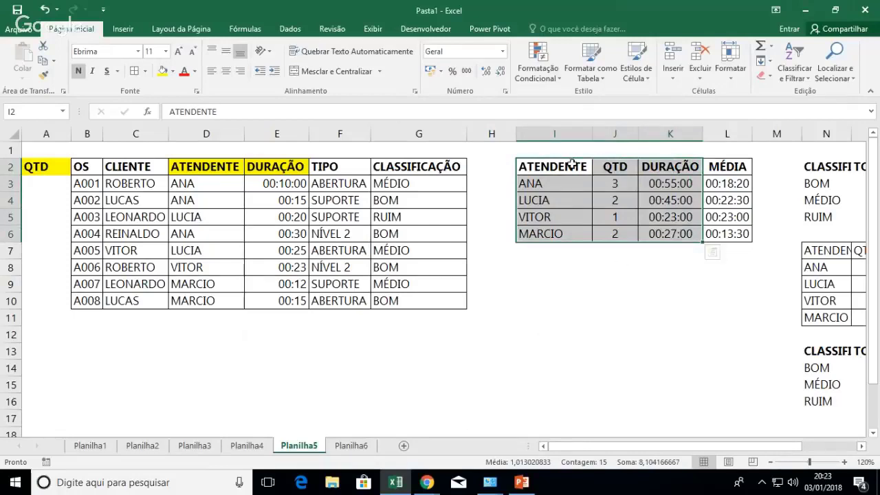
{"action": "left_click_drag", "start_coordinate": [571, 165], "coordinate": [709, 233]}
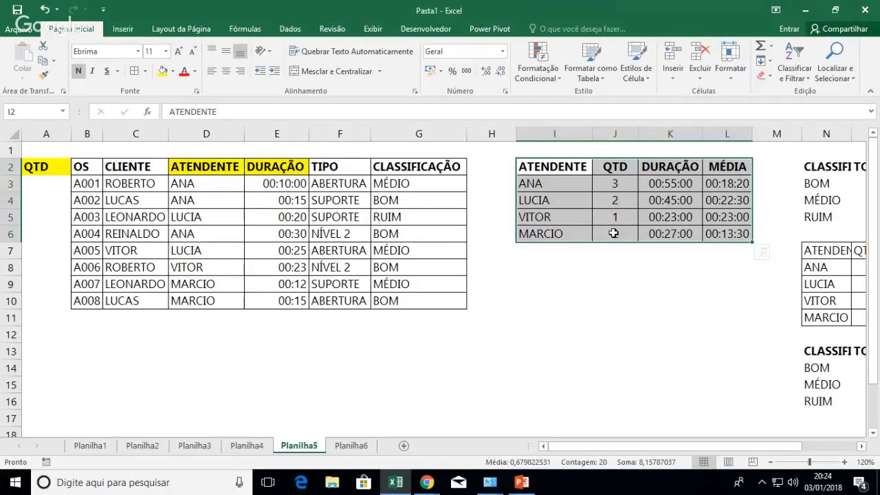
{"action": "left_click_drag", "start_coordinate": [580, 165], "coordinate": [580, 234]}
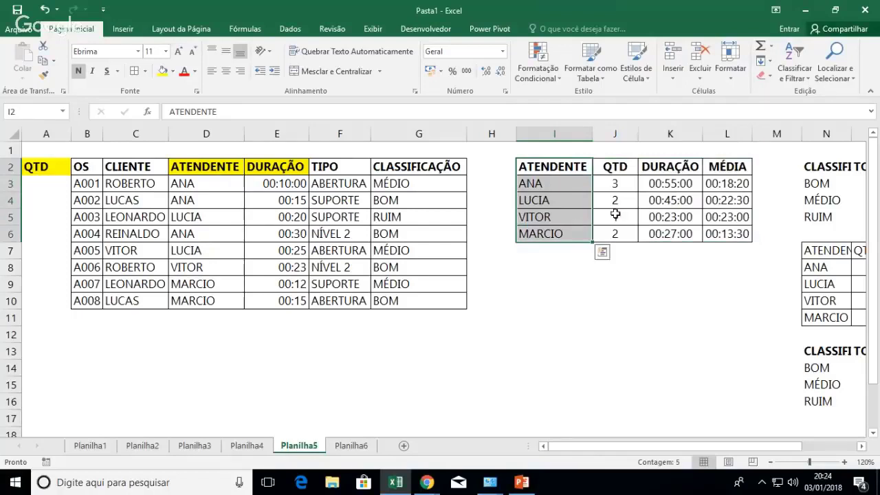
- Insert an empty 2D clustered column chart on Planilha5 and move it over the service-order table, clear of the attendant summary
{"action": "key", "text": "ctrl+q"}
{"action": "left_click_drag", "start_coordinate": [690, 168], "coordinate": [686, 232]}
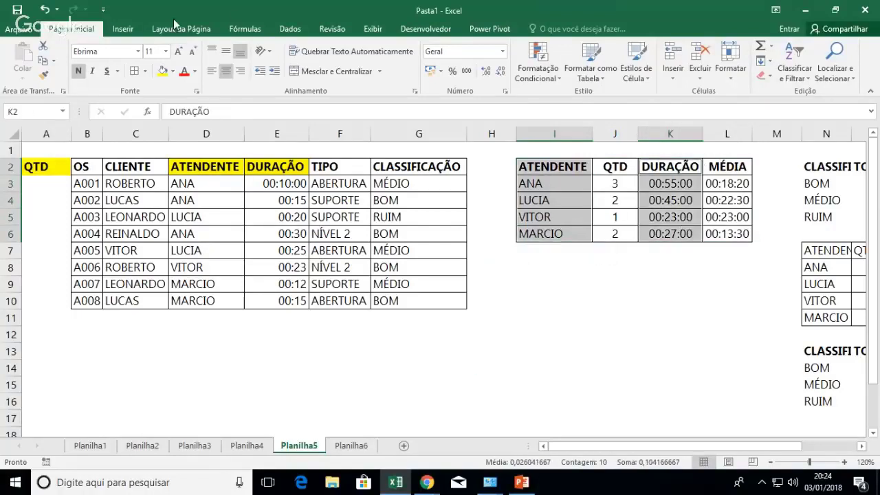
{"action": "left_click", "coordinate": [123, 29]}
{"action": "left_click", "coordinate": [602, 318]}
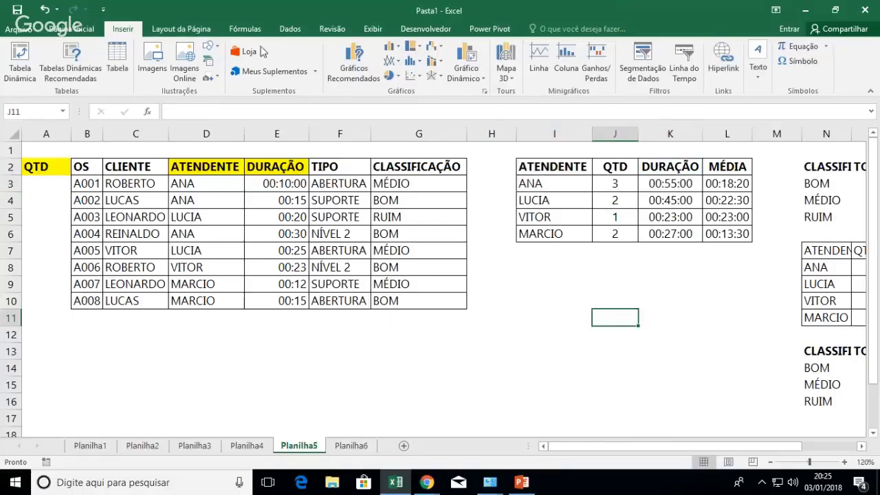
{"action": "left_click", "coordinate": [397, 51]}
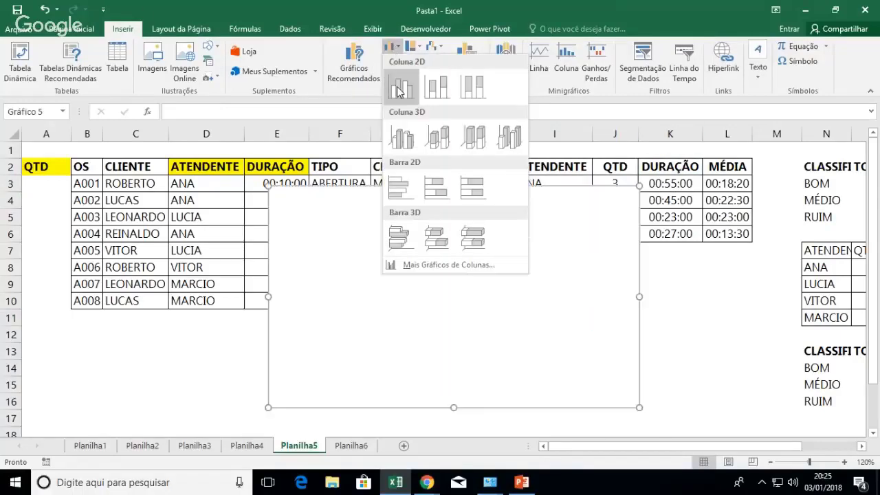
{"action": "left_click", "coordinate": [406, 66]}
{"action": "left_click_drag", "start_coordinate": [582, 191], "coordinate": [430, 158]}
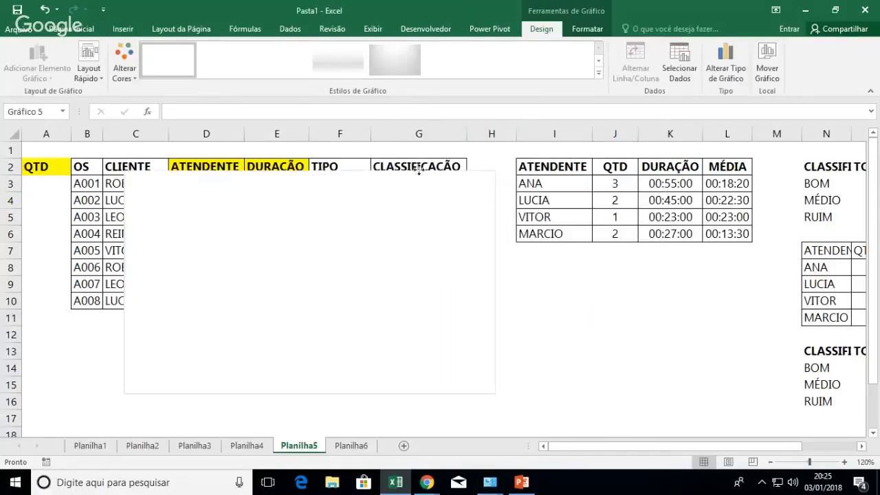
- Add a chart data series for the first attendant, with its name from I3 and its value from the duration in K3
{"action": "left_click", "coordinate": [681, 65]}
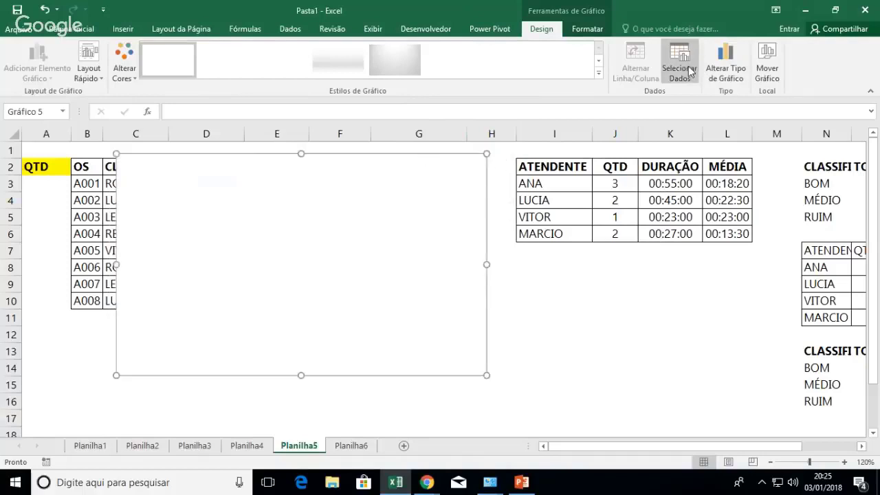
{"action": "left_click", "coordinate": [313, 216]}
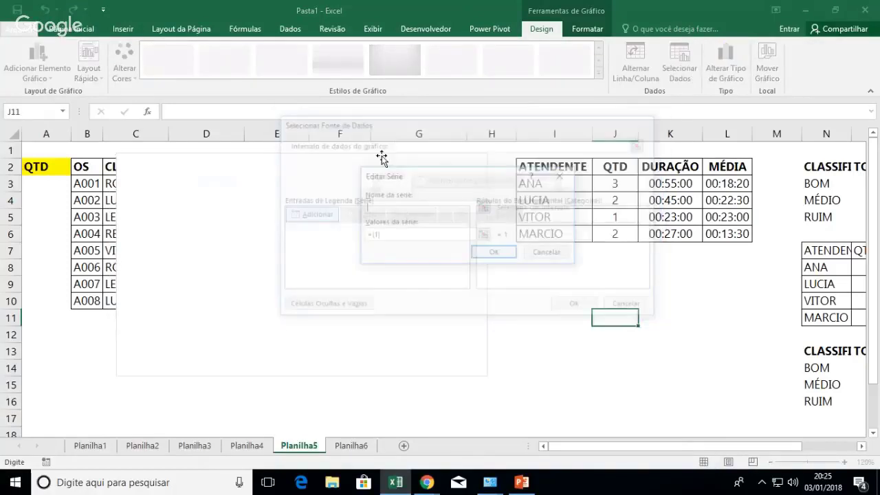
{"action": "left_click_drag", "start_coordinate": [516, 186], "coordinate": [363, 145]}
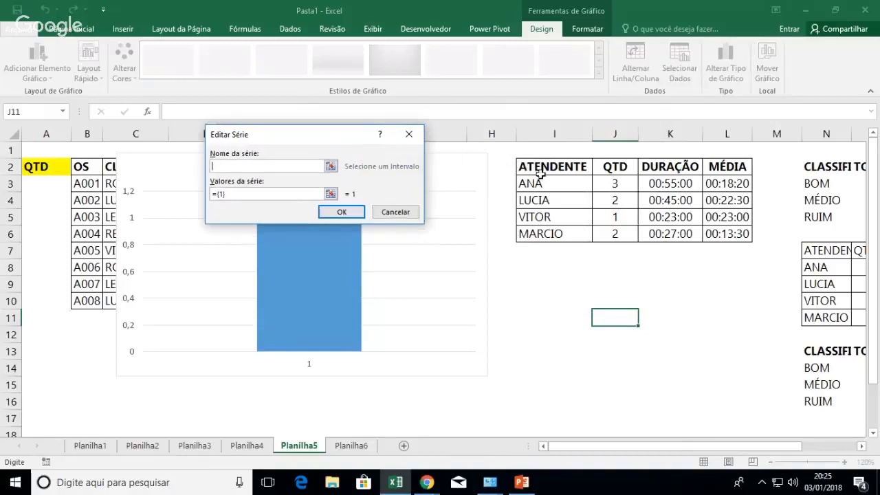
{"action": "left_click", "coordinate": [543, 183]}
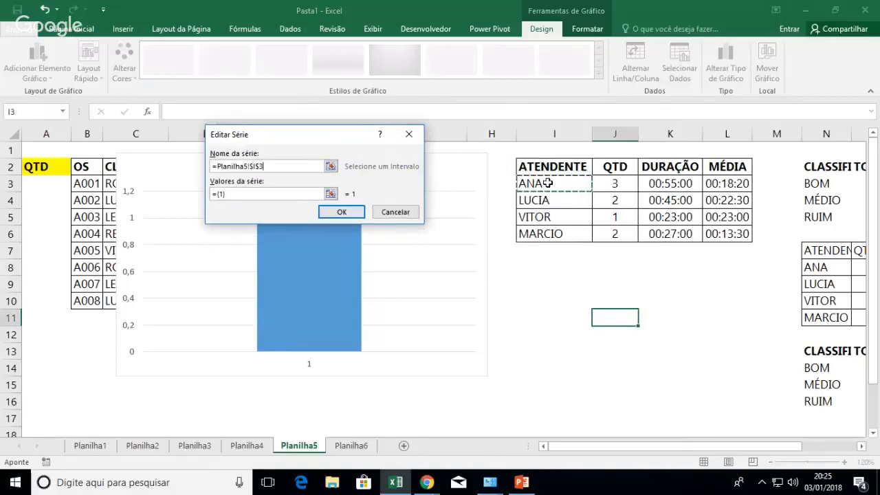
{"action": "left_click", "coordinate": [270, 195]}
{"action": "left_click_drag", "start_coordinate": [270, 195], "coordinate": [138, 191]}
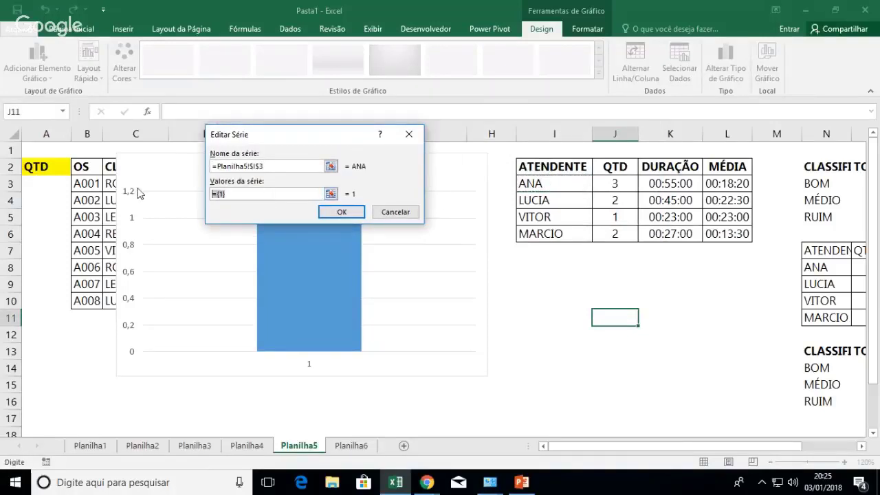
{"action": "key", "text": "BackSpace"}
{"action": "left_click", "coordinate": [665, 184]}
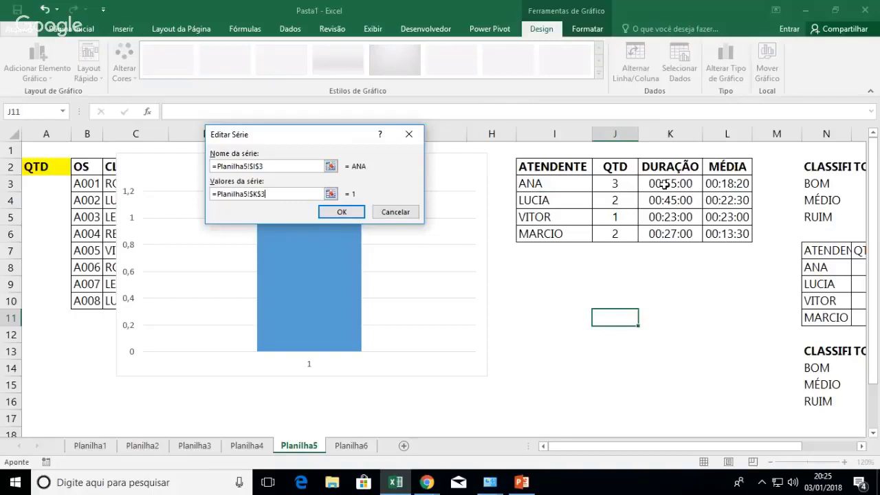
{"action": "left_click", "coordinate": [342, 213]}
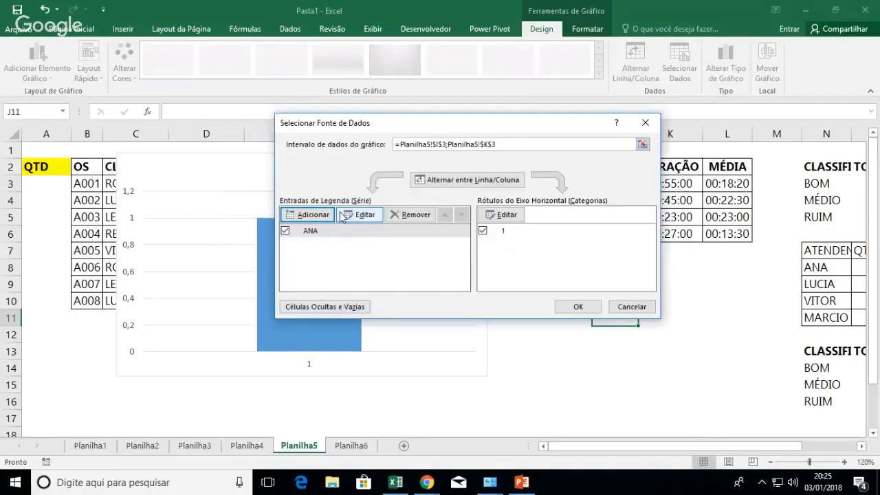
- Add a second chart series named from I4, taking its value from the duration in K4
{"action": "left_click", "coordinate": [329, 216]}
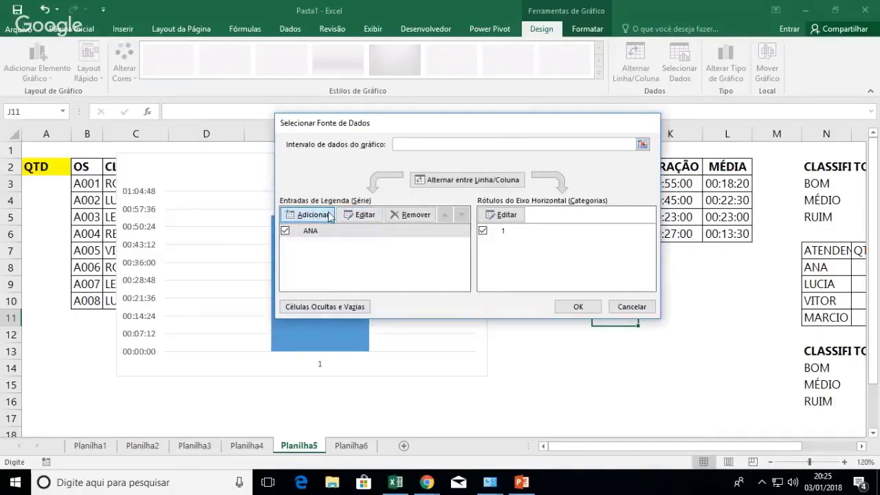
{"action": "left_click", "coordinate": [548, 200]}
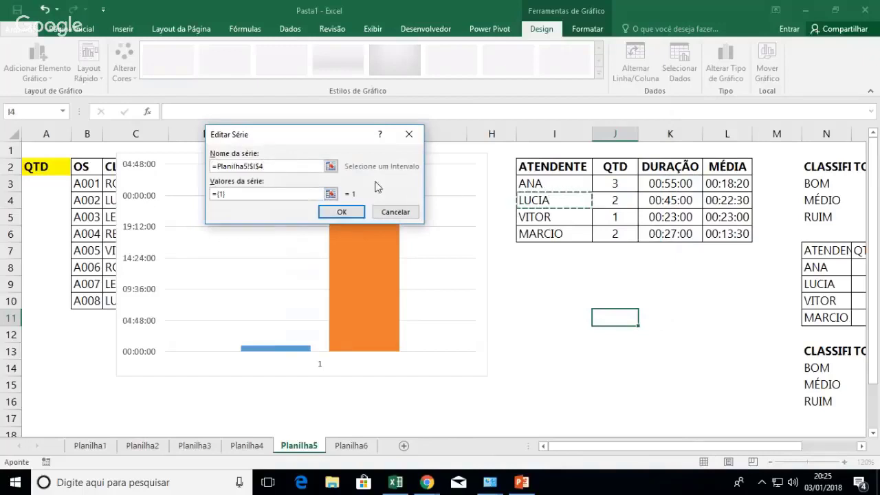
{"action": "left_click", "coordinate": [291, 194]}
{"action": "key", "text": "BackSpace"}
{"action": "key", "text": "BackSpace"}
{"action": "key", "text": "BackSpace"}
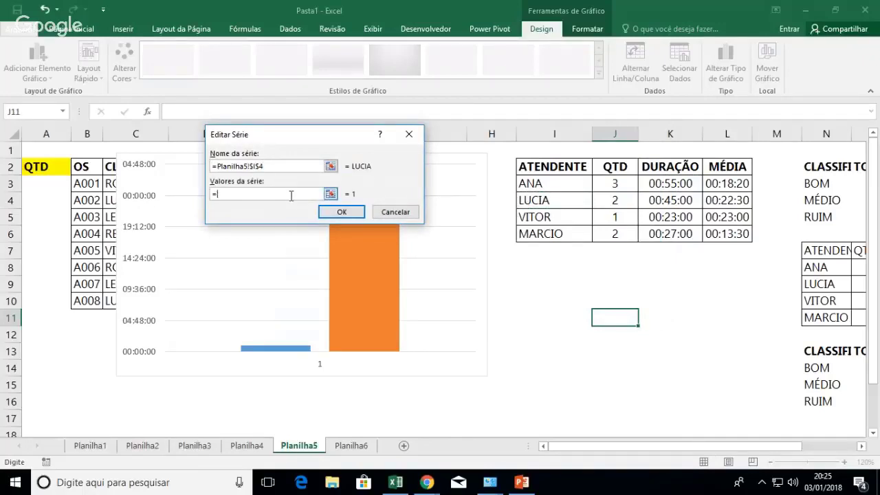
{"action": "left_click", "coordinate": [681, 201]}
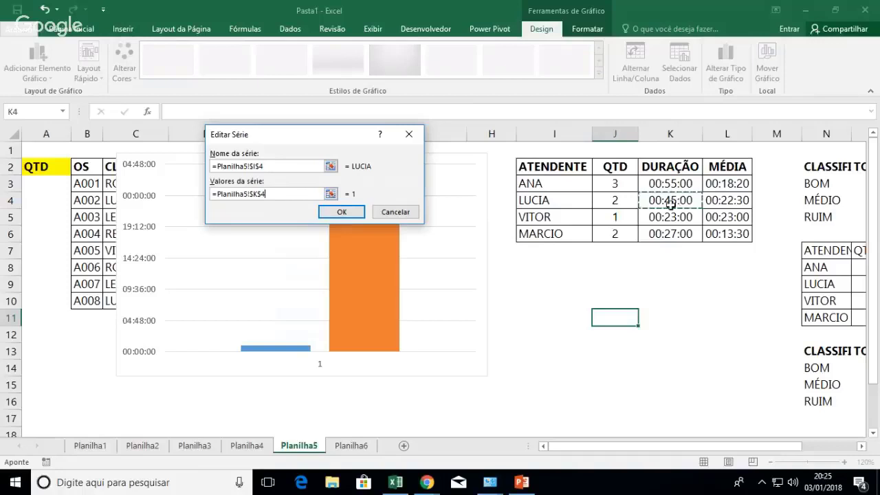
{"action": "left_click", "coordinate": [342, 212]}
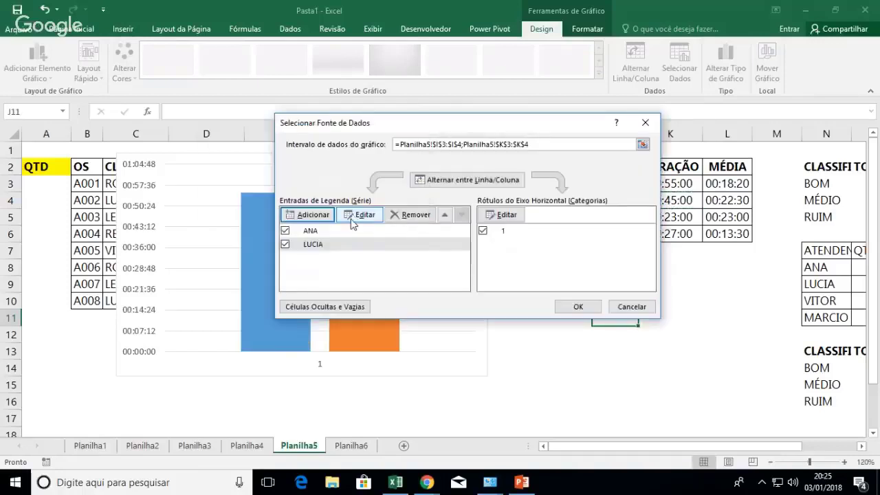
- Add a third chart series named from I5, taking its value from the duration in K5
{"action": "left_click", "coordinate": [318, 217]}
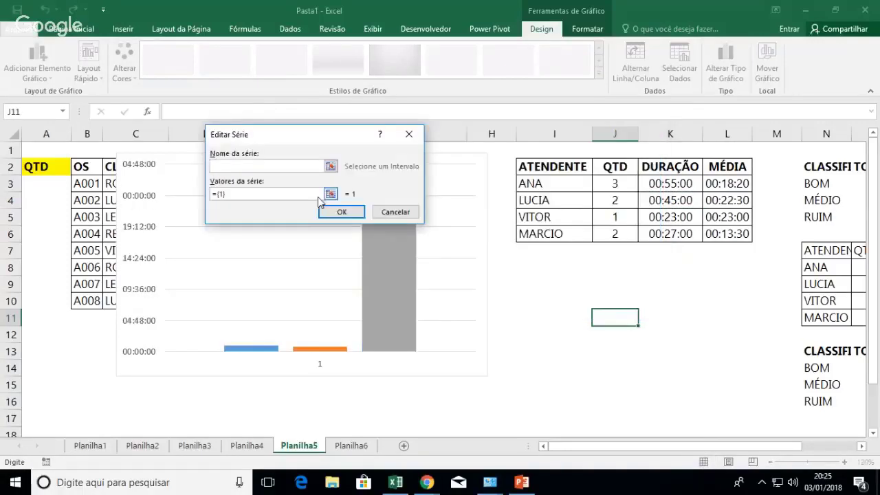
{"action": "left_click", "coordinate": [551, 215]}
{"action": "left_click", "coordinate": [274, 194]}
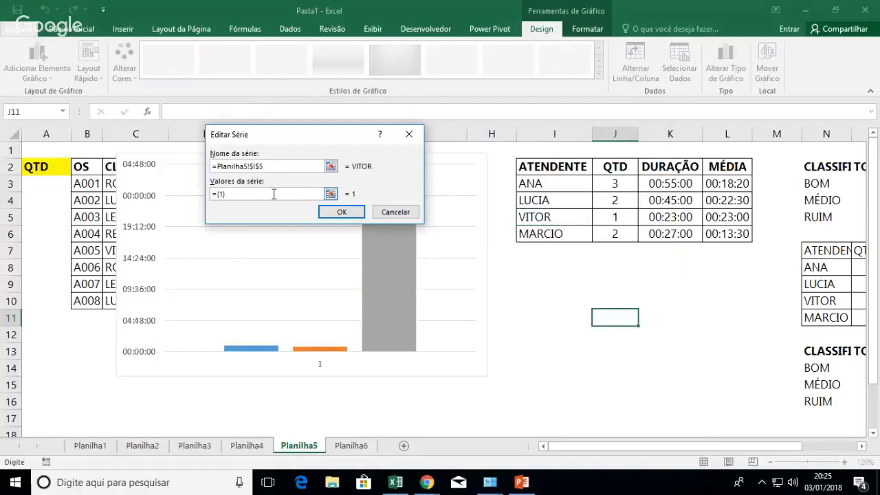
{"action": "left_click", "coordinate": [670, 217]}
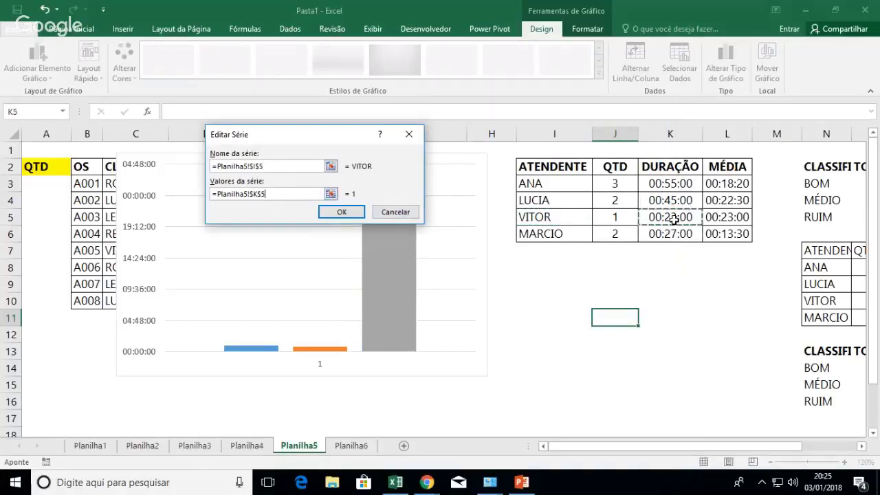
{"action": "left_click", "coordinate": [348, 215]}
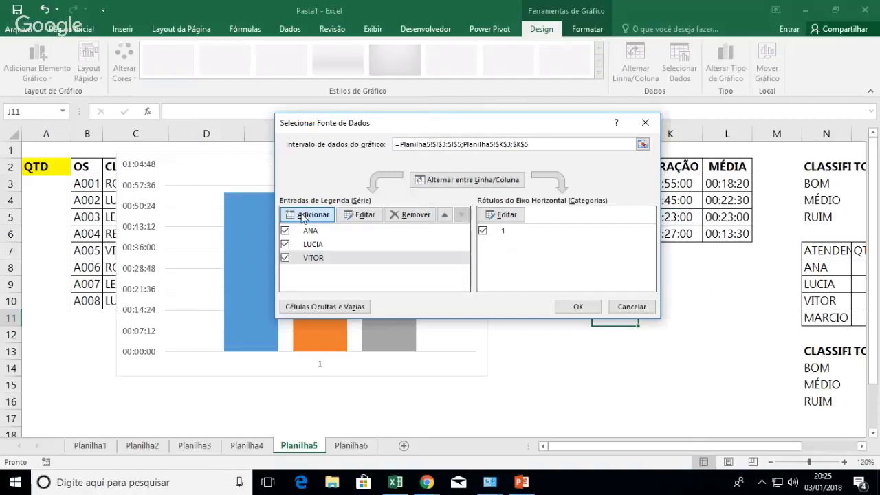
- Add a fourth chart series named from I6 with its value from K6, and apply the chart's data source
{"action": "left_click", "coordinate": [302, 215]}
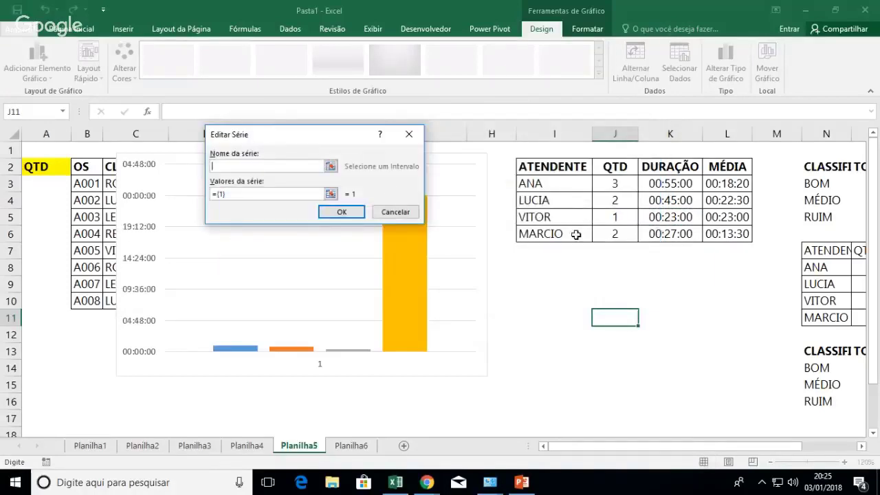
{"action": "left_click", "coordinate": [575, 234]}
{"action": "left_click", "coordinate": [285, 194]}
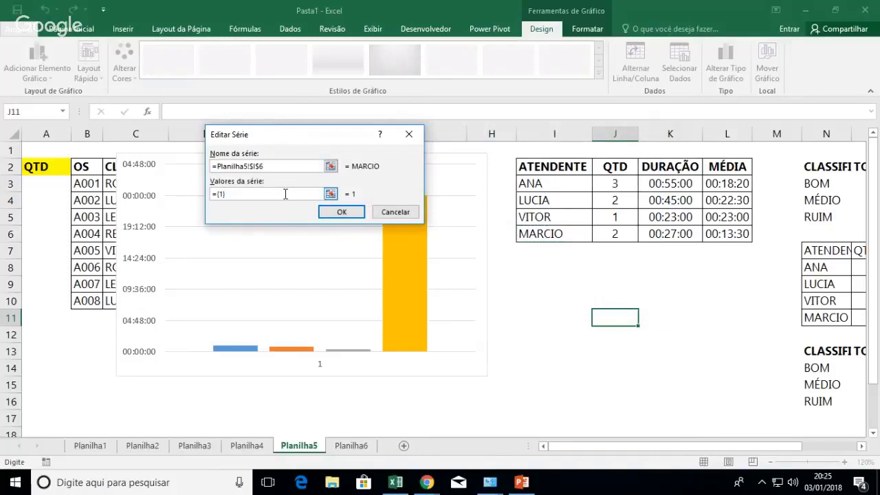
{"action": "key", "text": "BackSpace"}
{"action": "key", "text": "BackSpace"}
{"action": "key", "text": "BackSpace"}
{"action": "key", "text": "BackSpace"}
{"action": "left_click", "coordinate": [675, 234]}
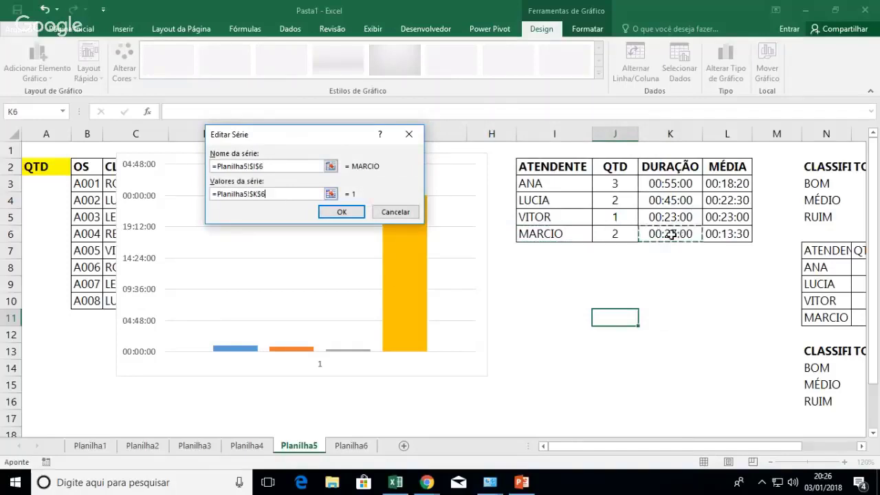
{"action": "left_click", "coordinate": [342, 213]}
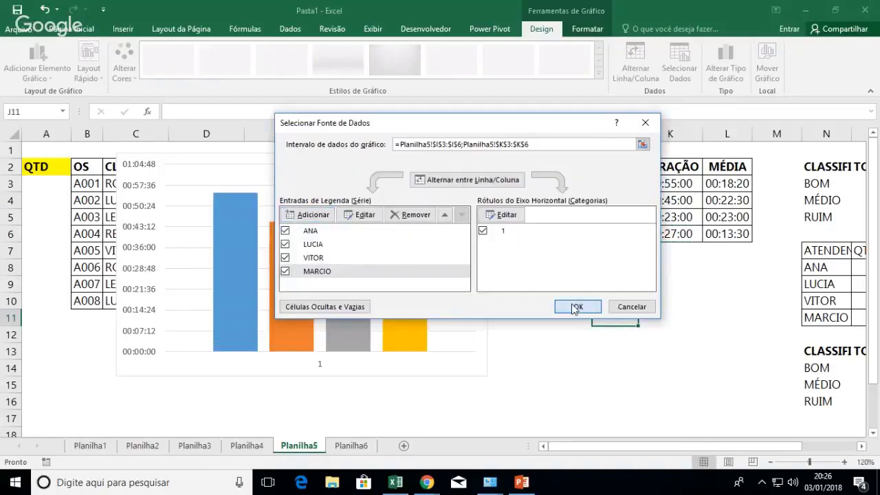
{"action": "left_click", "coordinate": [575, 308]}
{"action": "left_click", "coordinate": [575, 306]}
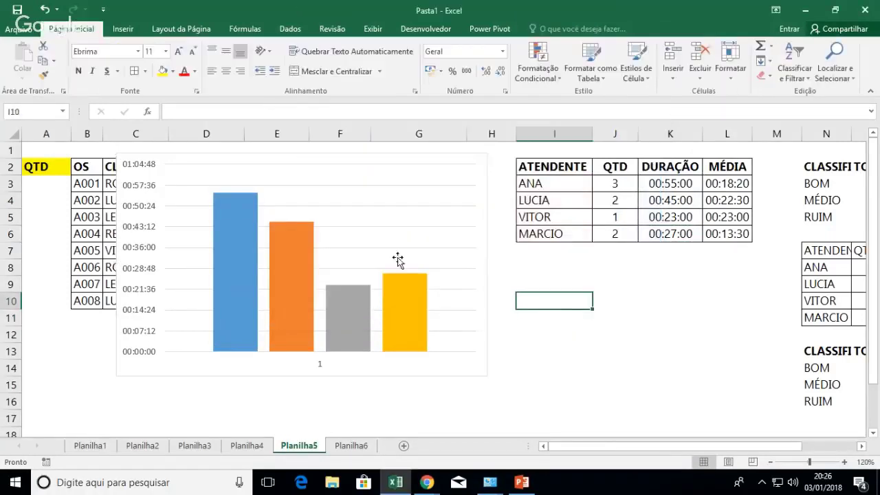
- Delete the duration chart's vertical axis and set its horizontal axis category label to ANALISTAS
{"action": "left_click", "coordinate": [149, 232]}
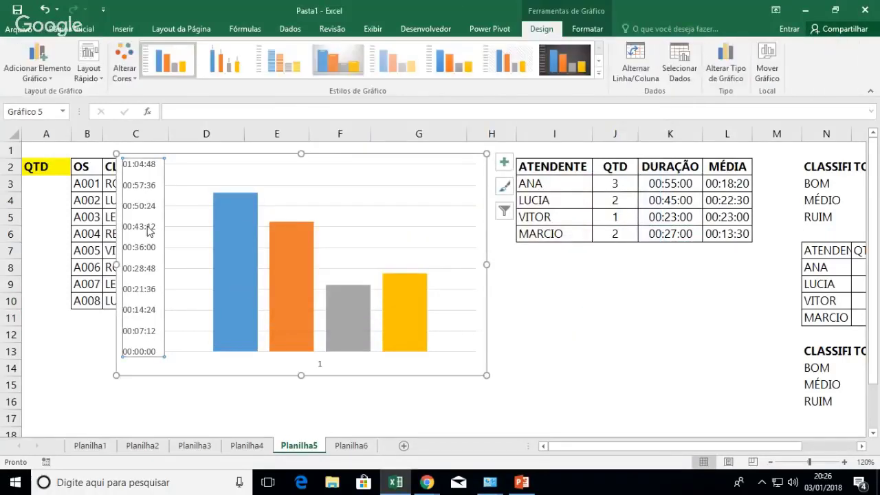
{"action": "key", "text": "Delete"}
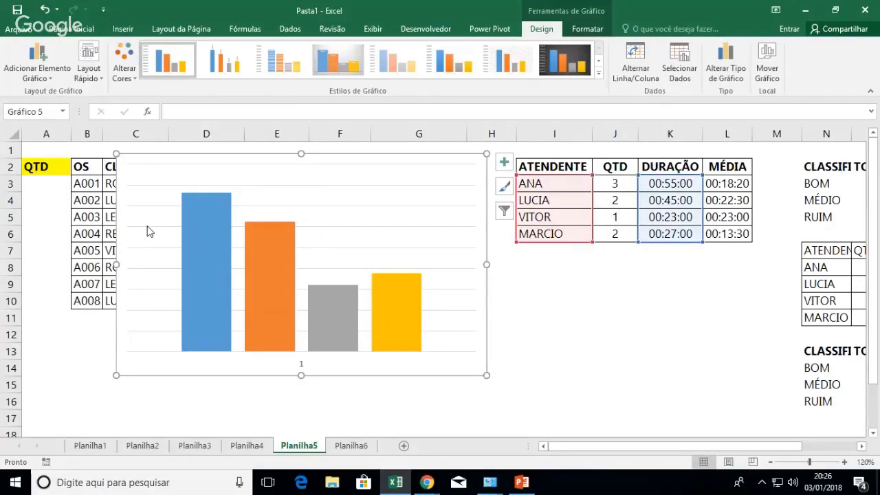
{"action": "left_click", "coordinate": [300, 370]}
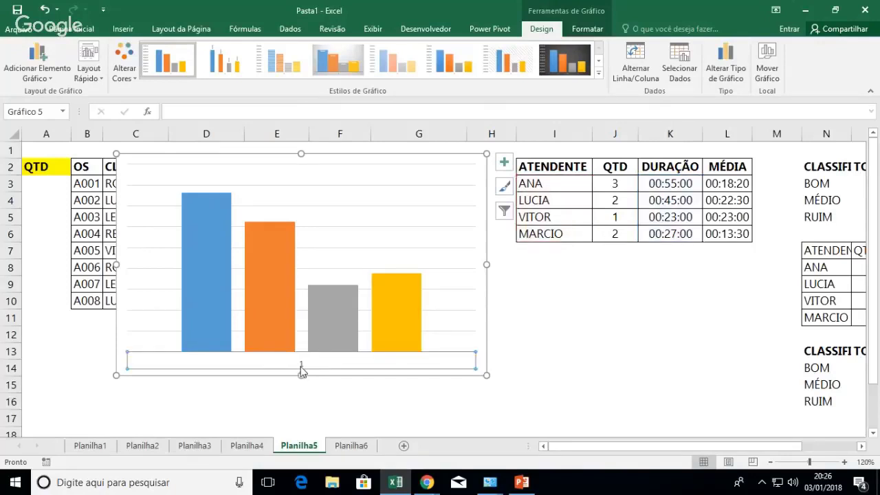
{"action": "left_click", "coordinate": [679, 73]}
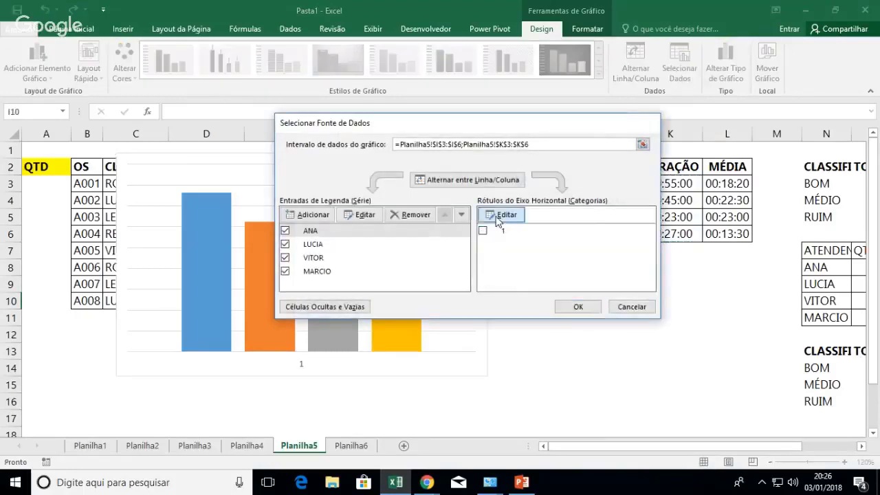
{"action": "left_click", "coordinate": [502, 214]}
{"action": "type", "text": "ANALISTAS"}
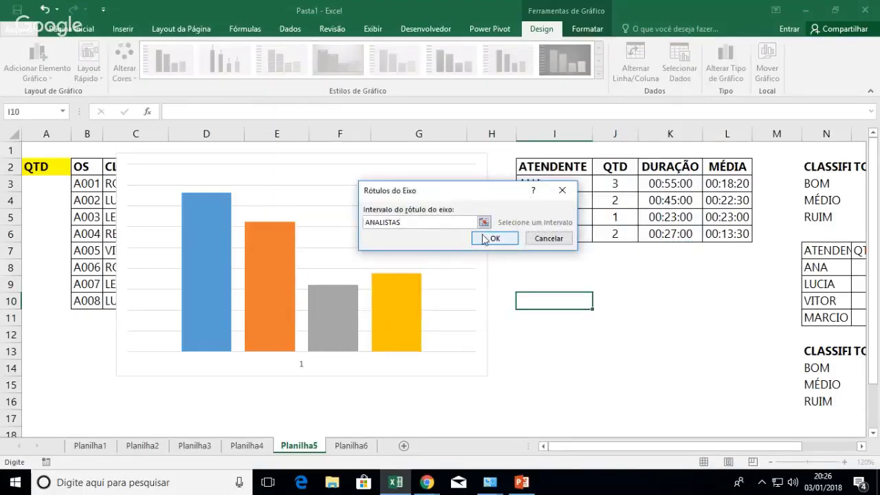
{"action": "left_click", "coordinate": [486, 239]}
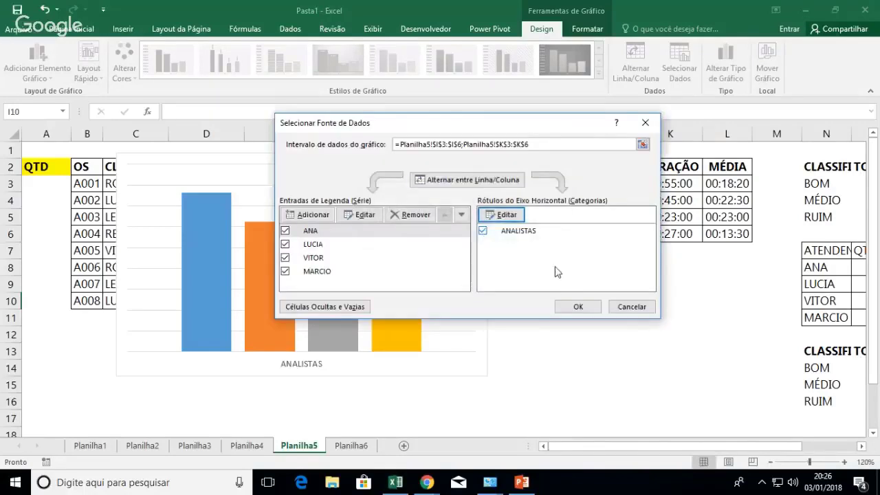
{"action": "left_click", "coordinate": [572, 311]}
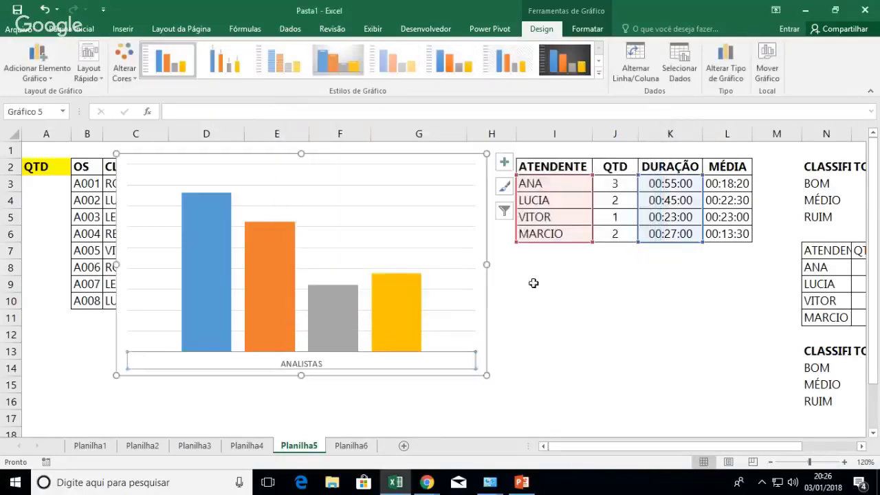
- Remove the duration chart's gridlines and add a chart title above the columns
{"action": "left_click", "coordinate": [450, 227]}
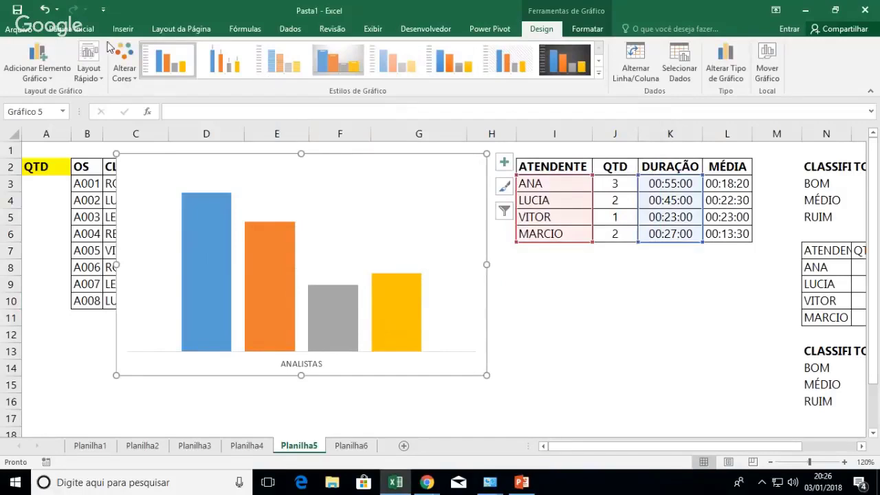
{"action": "left_click", "coordinate": [88, 70]}
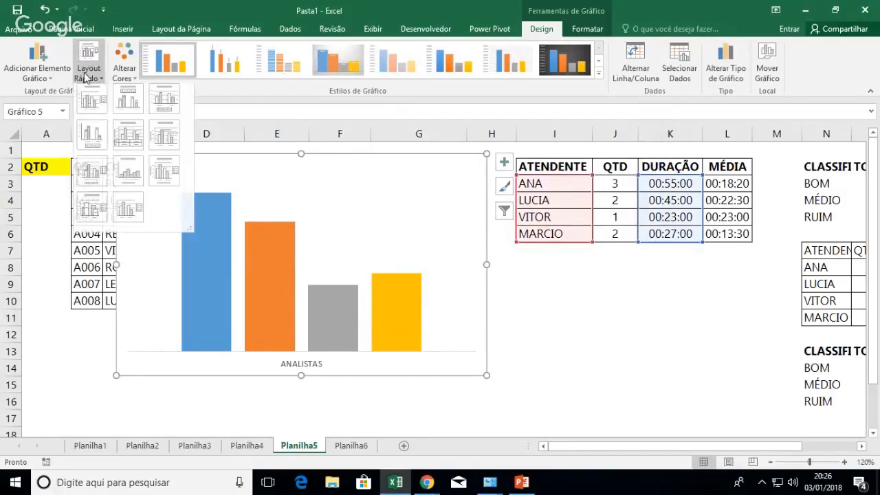
{"action": "left_click", "coordinate": [47, 87]}
{"action": "left_click", "coordinate": [40, 77]}
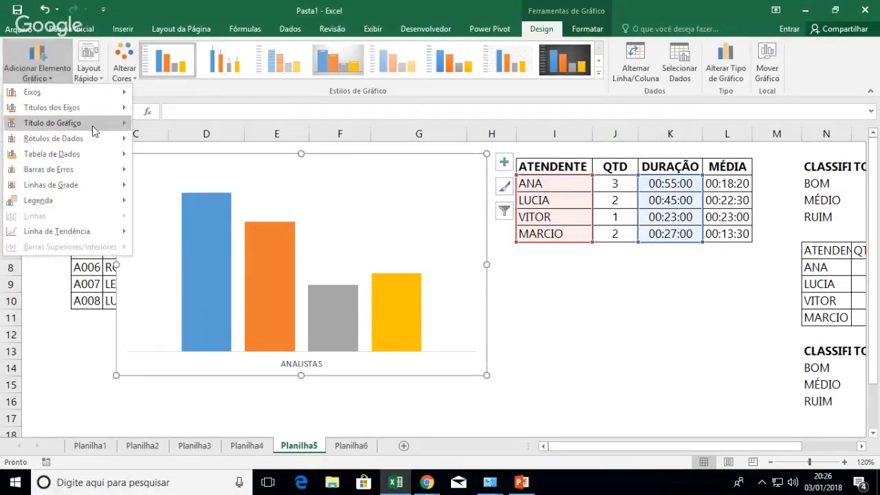
{"action": "mouse_move", "coordinate": [95, 124]}
{"action": "left_click", "coordinate": [194, 153]}
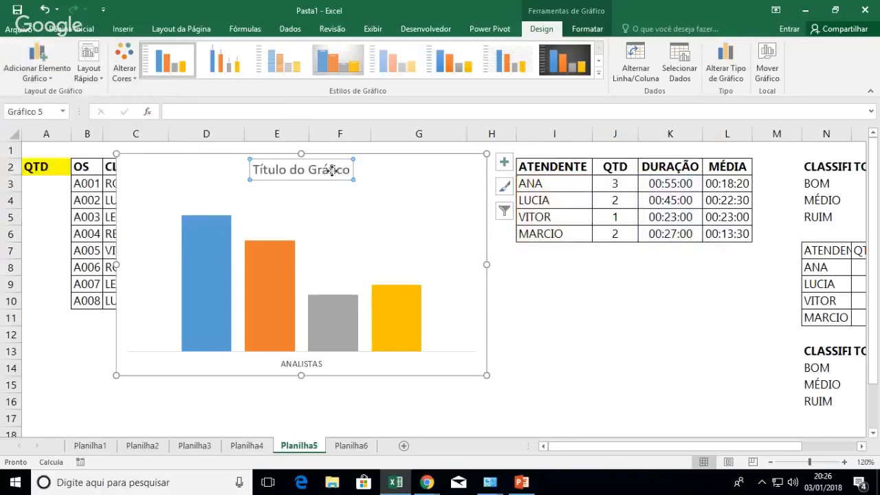
- Replace the chart's placeholder title with GRÁFICO DURAÇÃO TOTAL ATENDIMENTO
{"action": "double_click", "coordinate": [332, 171]}
{"action": "triple_click", "coordinate": [333, 172]}
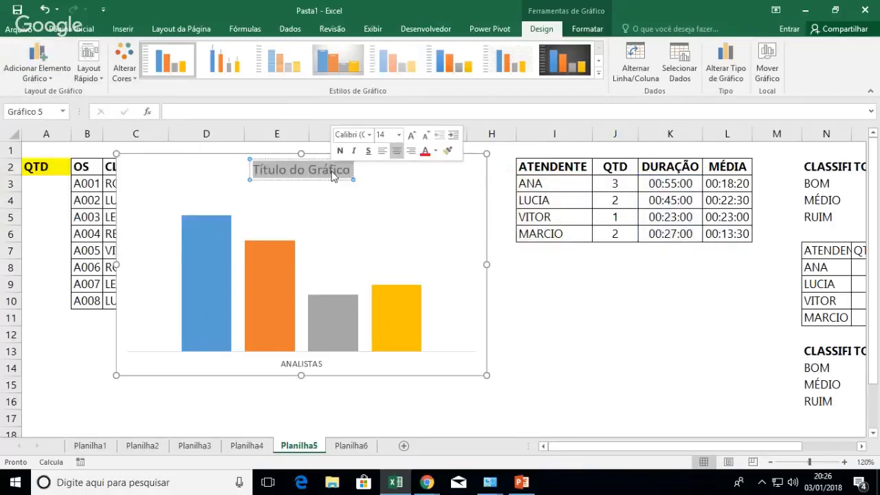
{"action": "type", "text": "GRÁ"}
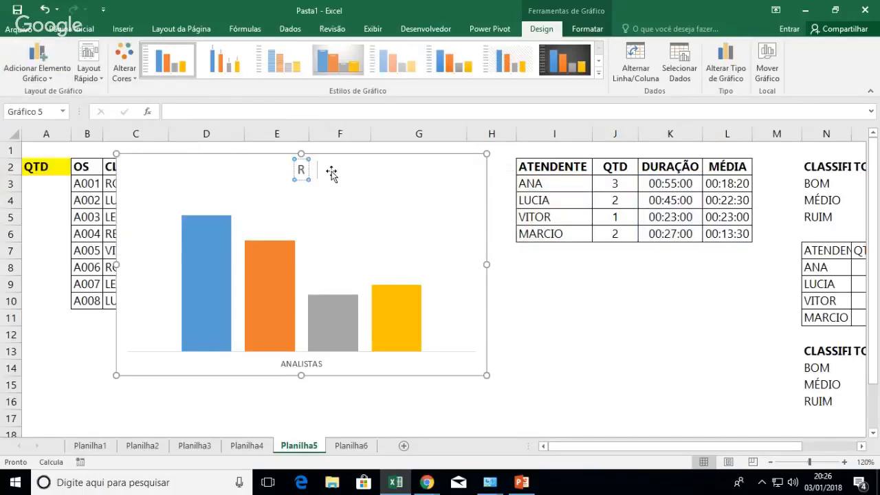
{"action": "type", "text": "FICO"}
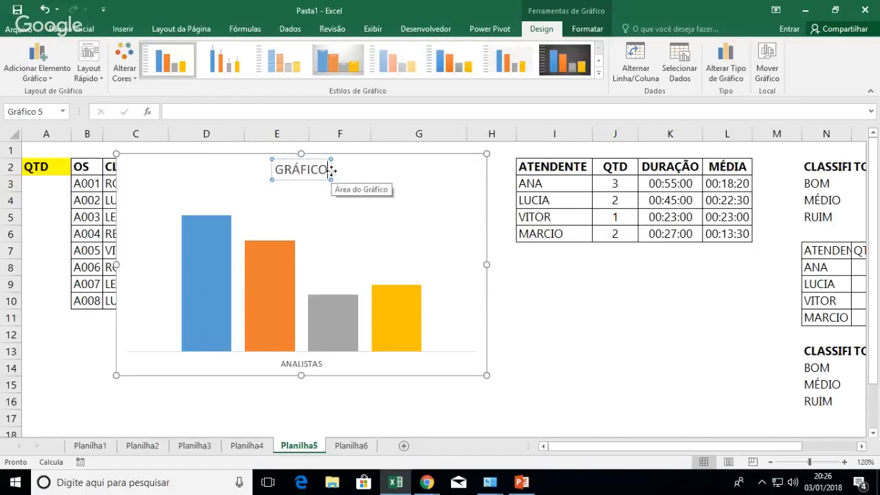
{"action": "type", "text": " DURAÇÃO"}
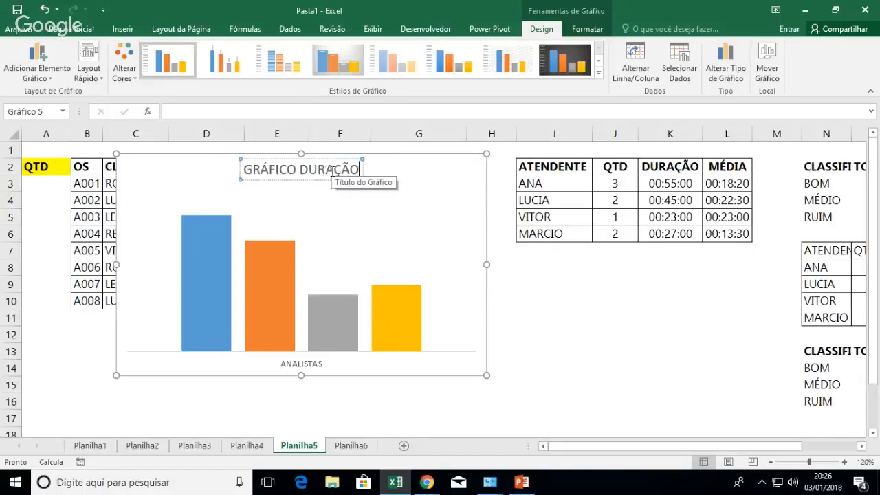
{"action": "type", "text": " TOTAL ATEBD"}
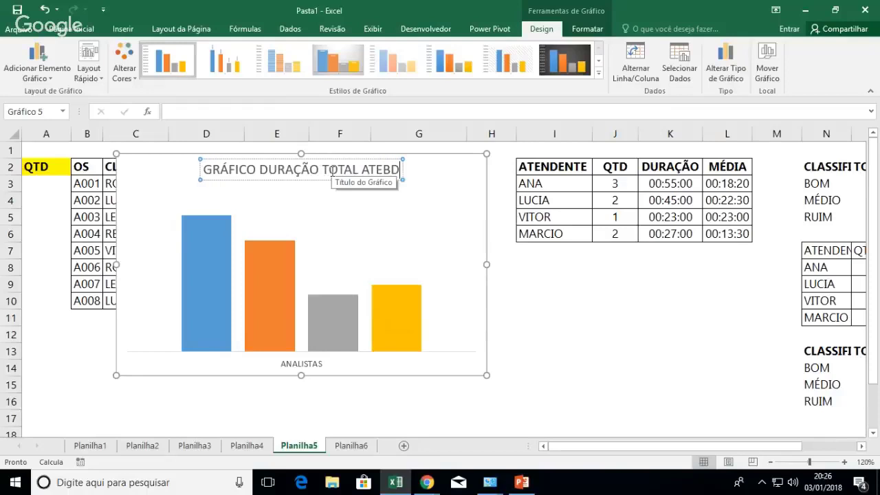
{"action": "key", "text": "BackSpace"}
{"action": "key", "text": "BackSpace"}
{"action": "key", "text": "BackSpace"}
{"action": "type", "text": "EN"}
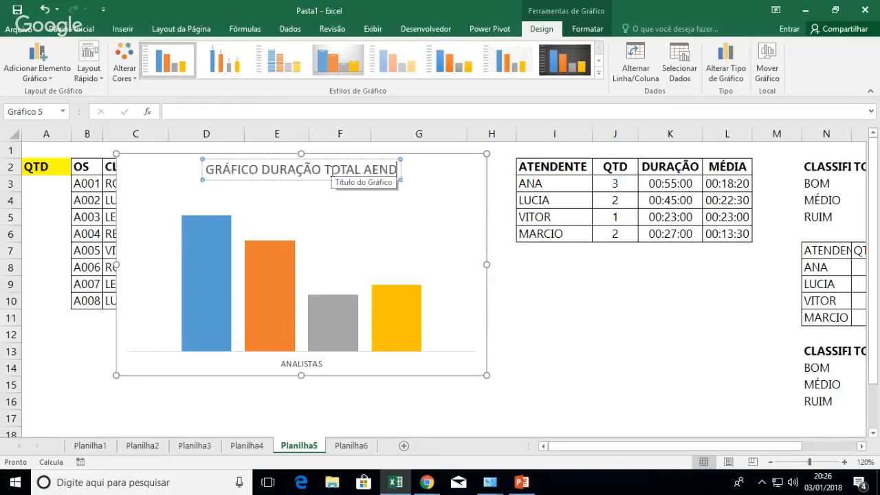
{"action": "key", "text": "BackSpace"}
{"action": "key", "text": "BackSpace"}
{"action": "type", "text": "TENDI"}
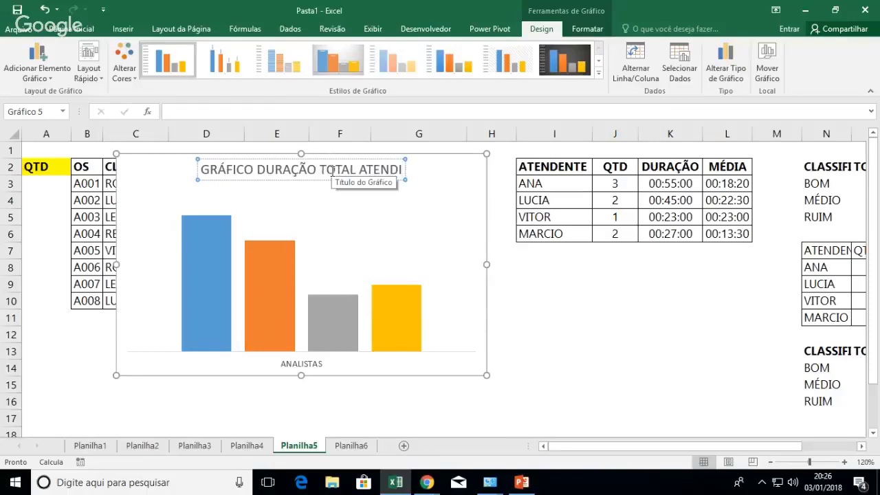
{"action": "type", "text": "MENTO"}
{"action": "left_click", "coordinate": [357, 209]}
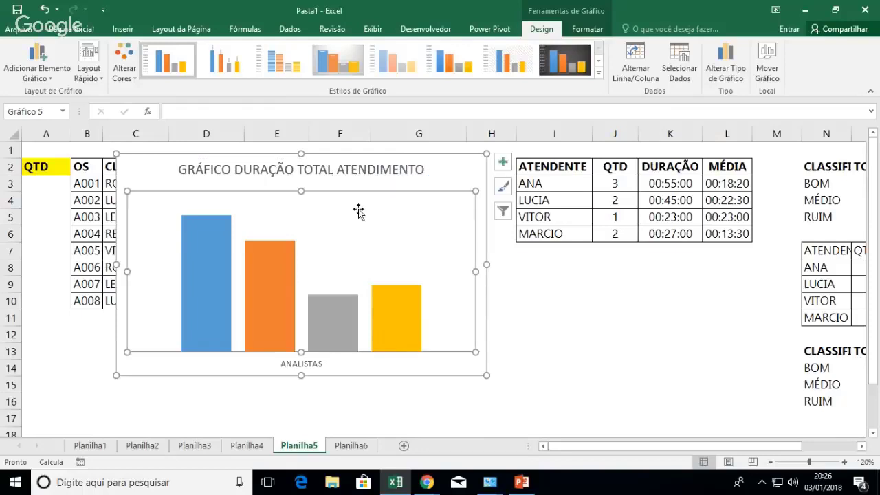
- Add data labels to the blue and orange columns of the duration chart
{"action": "left_click", "coordinate": [208, 228]}
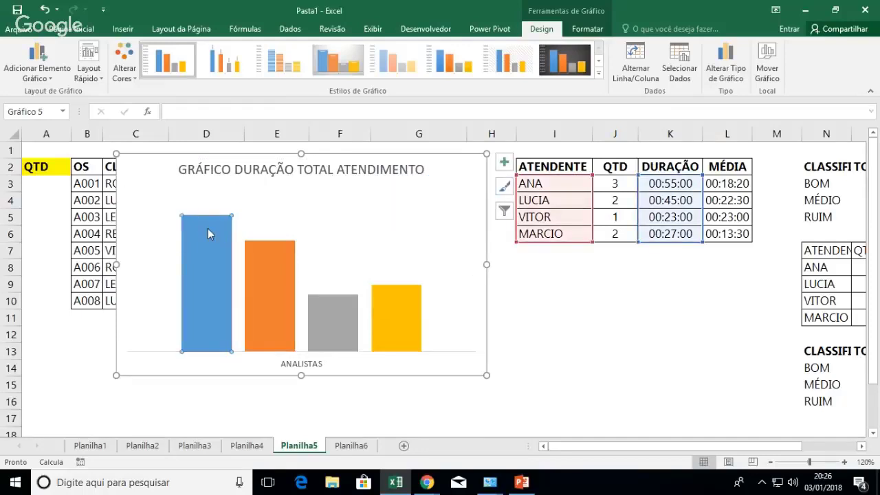
{"action": "right_click", "coordinate": [207, 228]}
{"action": "mouse_move", "coordinate": [343, 317]}
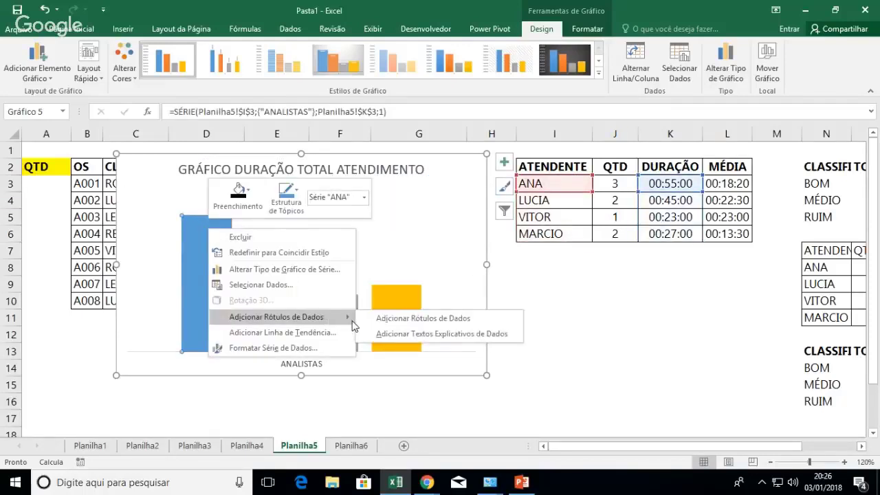
{"action": "left_click", "coordinate": [407, 328]}
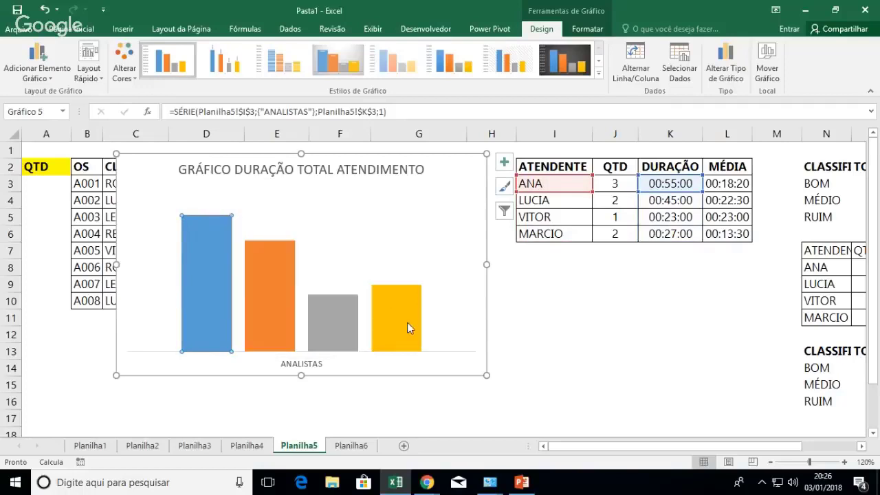
{"action": "left_click", "coordinate": [276, 297]}
{"action": "right_click", "coordinate": [276, 298]}
{"action": "mouse_move", "coordinate": [357, 386]}
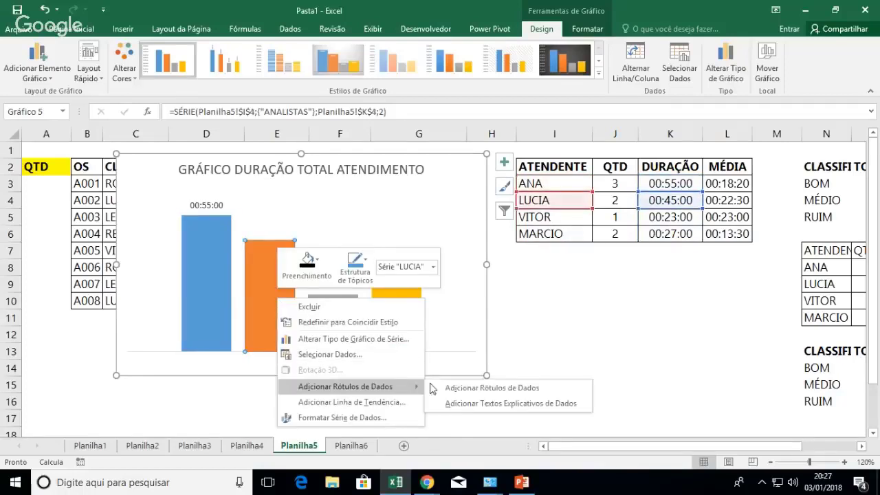
{"action": "left_click", "coordinate": [482, 389]}
- Add data labels to the grey and yellow columns of the duration chart
{"action": "left_click", "coordinate": [334, 309]}
{"action": "right_click", "coordinate": [334, 309]}
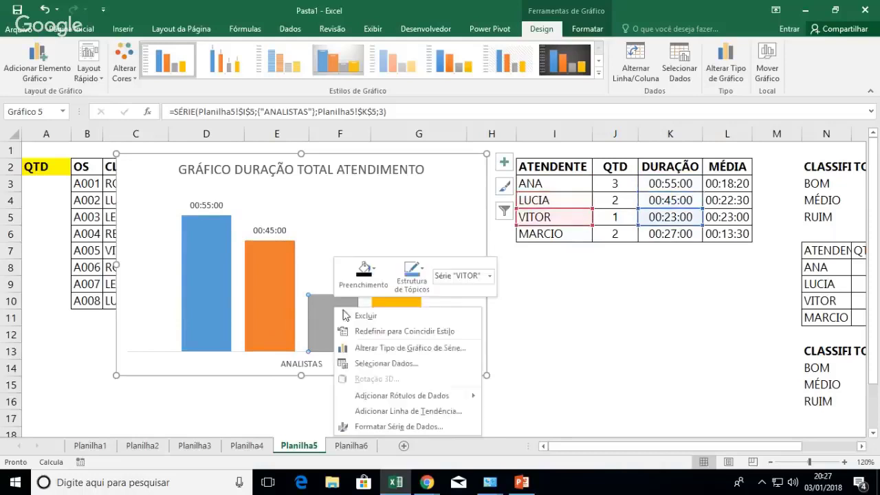
{"action": "mouse_move", "coordinate": [413, 396]}
{"action": "left_click", "coordinate": [514, 397]}
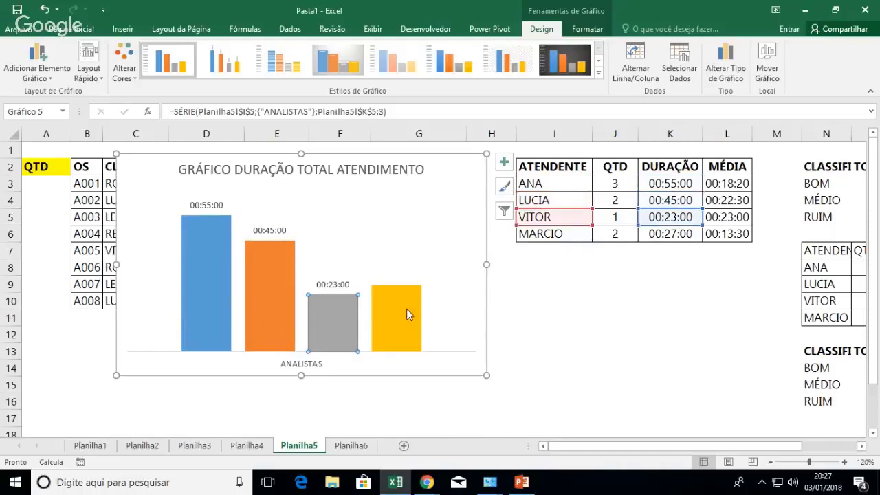
{"action": "left_click", "coordinate": [407, 309]}
{"action": "right_click", "coordinate": [407, 308]}
{"action": "mouse_move", "coordinate": [543, 398]}
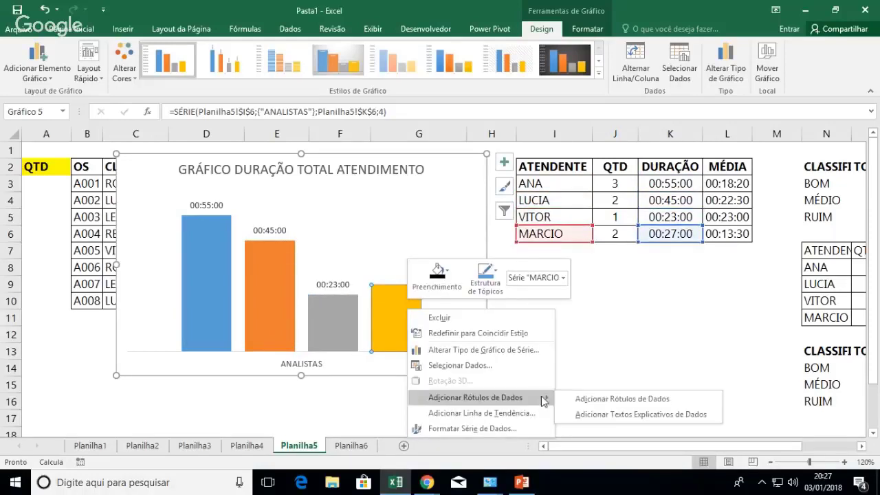
{"action": "left_click", "coordinate": [590, 398]}
{"action": "left_click", "coordinate": [437, 273]}
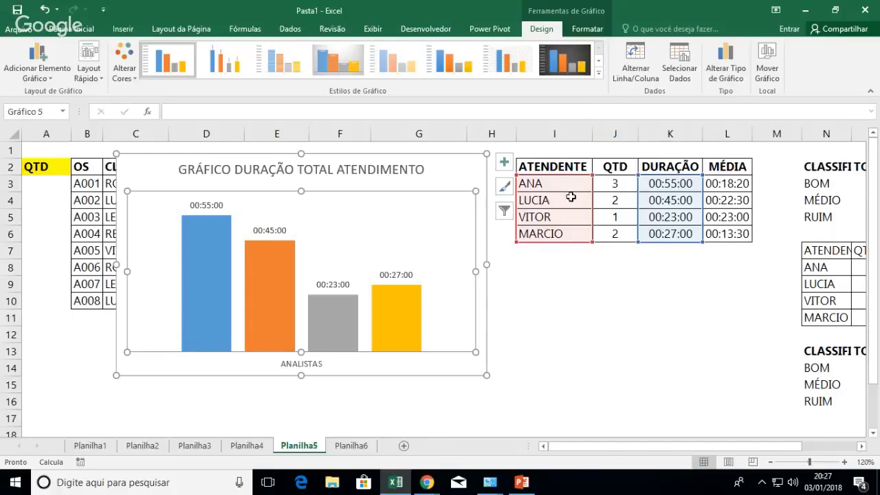
- Move the duration chart below the service-order table, starting around row 12
{"action": "key", "text": "alt+Tab"}
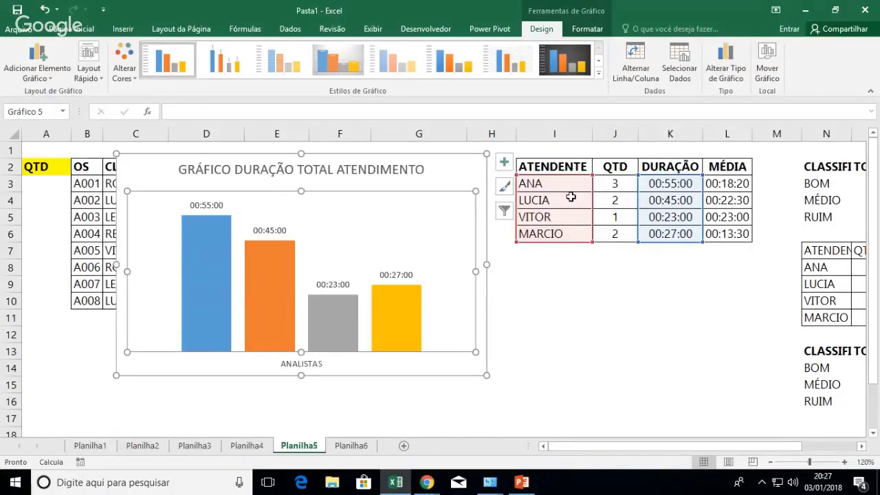
{"action": "left_click", "coordinate": [583, 313]}
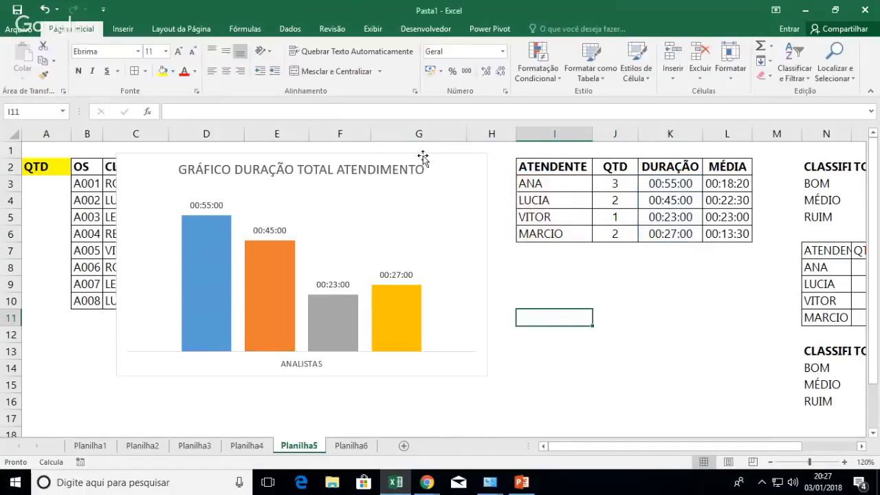
{"action": "left_click_drag", "start_coordinate": [423, 154], "coordinate": [406, 329]}
- Copy the summary headers I2:L2 to row 8 starting at I8, and enter the first attendant's name in I9
{"action": "left_click_drag", "start_coordinate": [524, 166], "coordinate": [717, 160]}
{"action": "key", "text": "ctrl+c"}
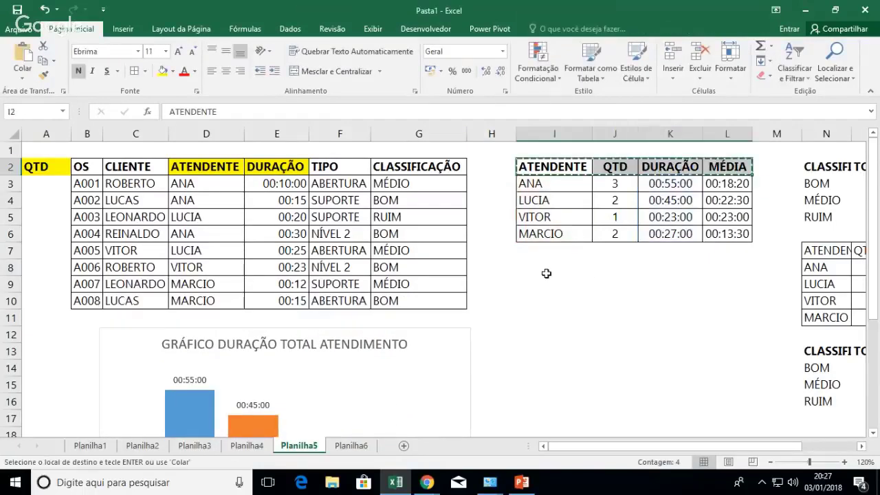
{"action": "left_click", "coordinate": [546, 271]}
{"action": "key", "text": "ctrl+v"}
{"action": "key", "text": "Escape"}
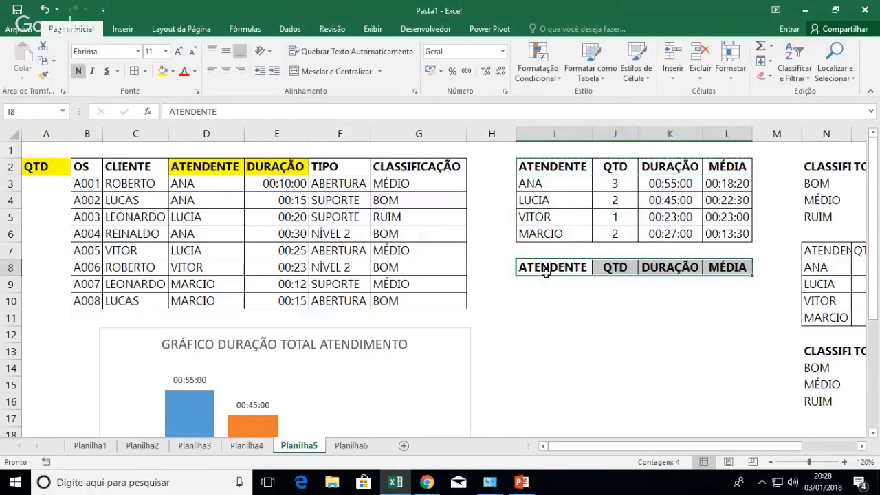
{"action": "left_click", "coordinate": [545, 287]}
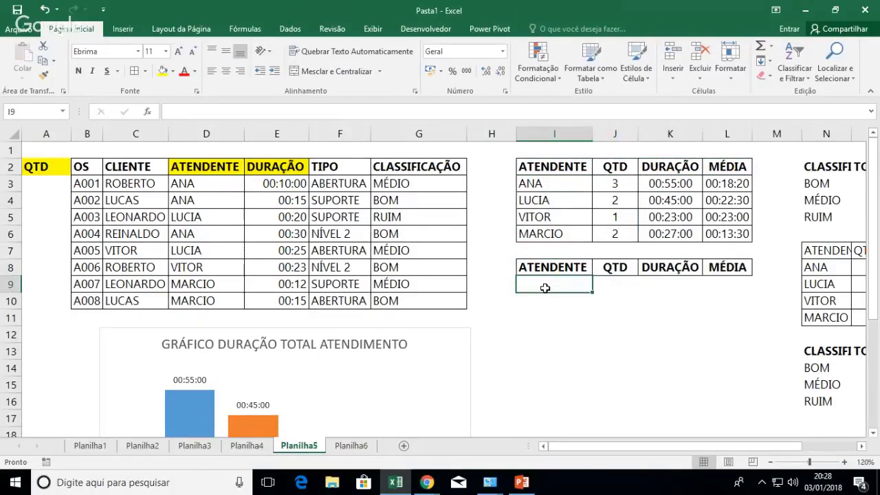
{"action": "type", "text": "ANA"}
{"action": "key", "text": "Return"}
- Enter the lookup formula =PROCV(I9;I3:J6;2;0) in J9 under QTD to return the attendant's quantity
{"action": "key", "text": "Right"}
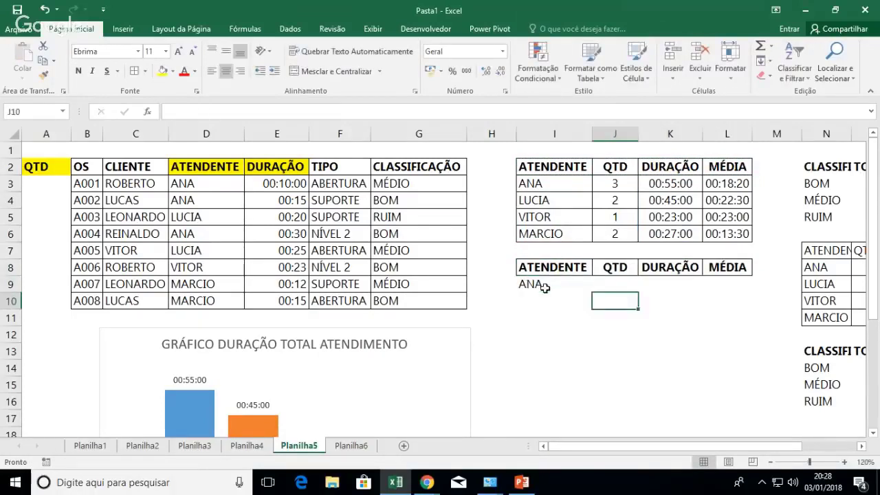
{"action": "key", "text": "Up"}
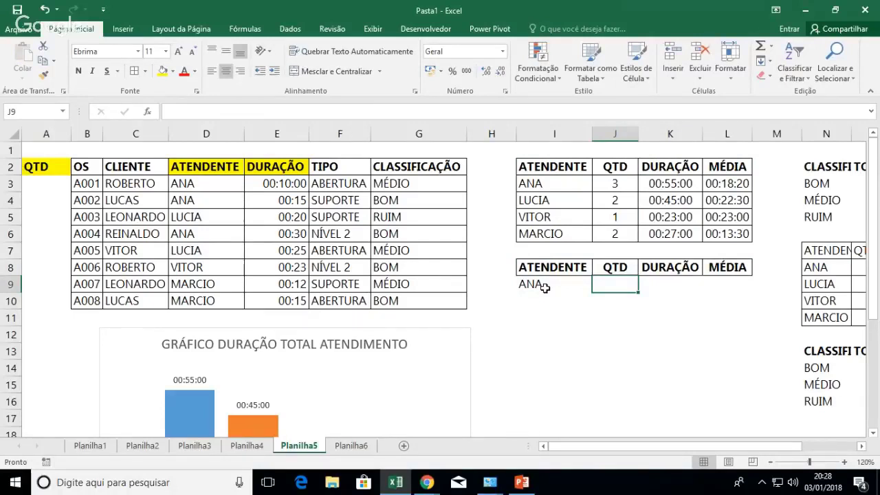
{"action": "type", "text": "=P"}
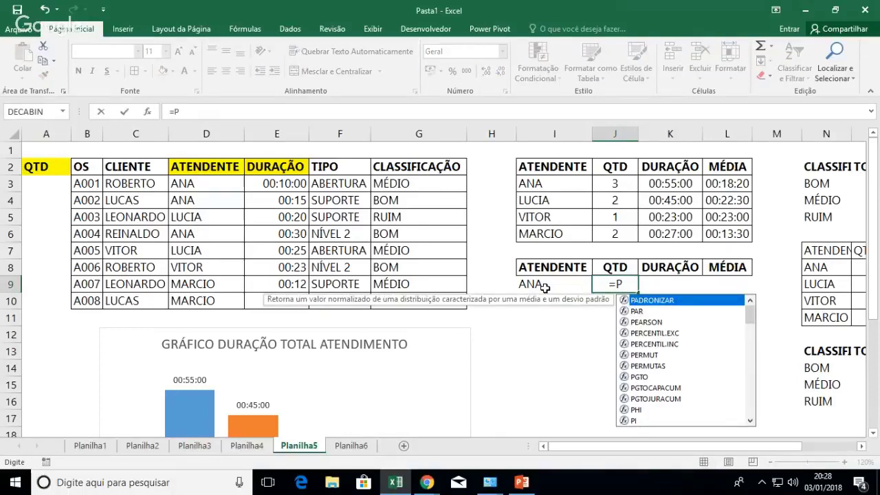
{"action": "type", "text": "ROCV("}
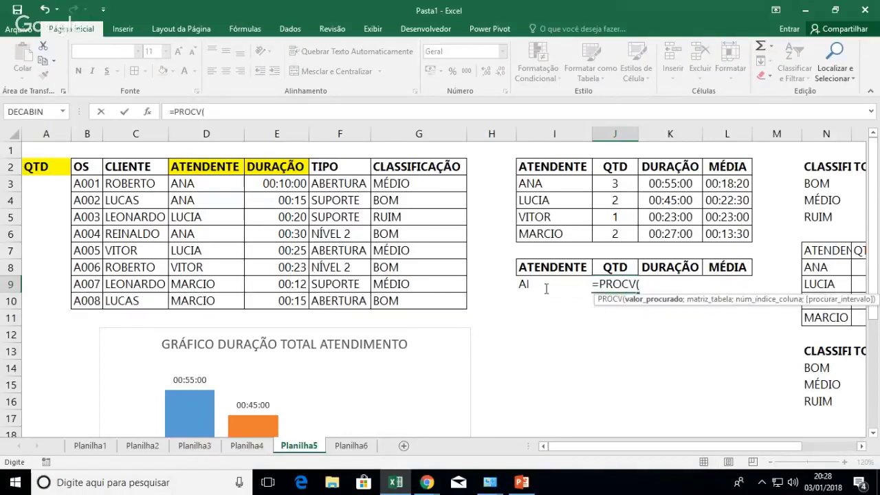
{"action": "left_click", "coordinate": [523, 286]}
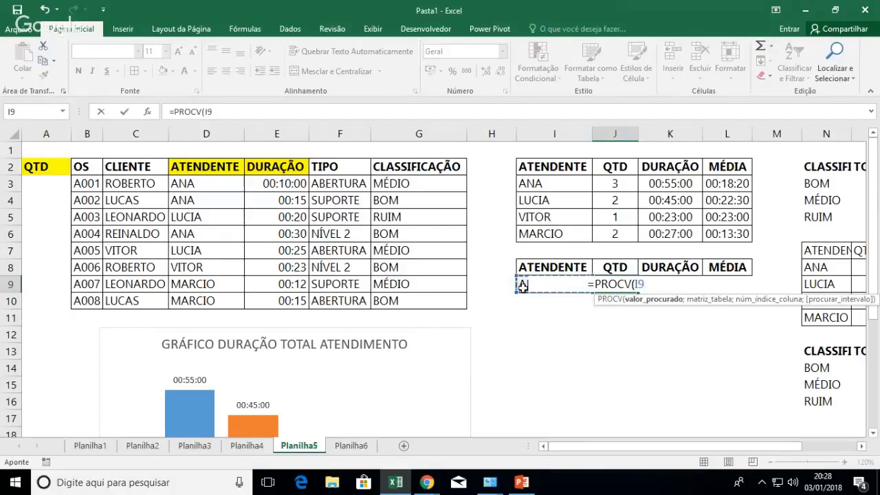
{"action": "type", "text": ";"}
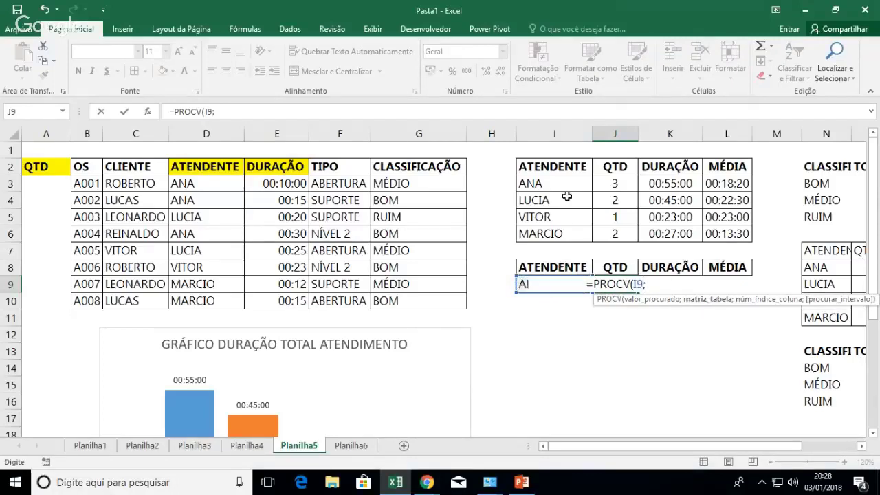
{"action": "left_click_drag", "start_coordinate": [564, 183], "coordinate": [625, 237]}
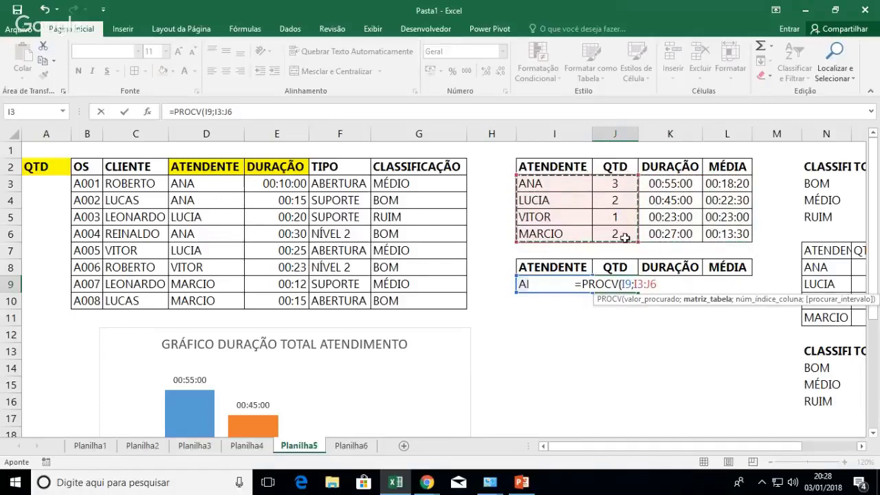
{"action": "type", "text": ";2;0"}
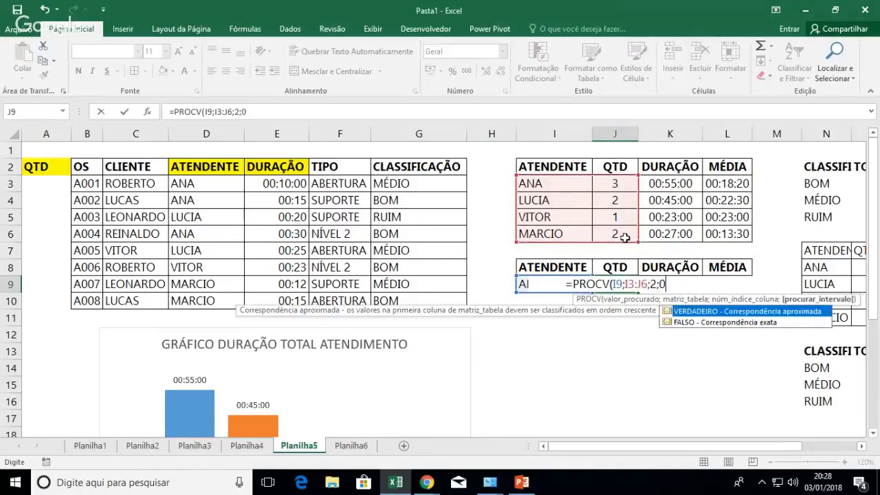
{"action": "key", "text": "ctrl+Return"}
- Test the lookup by replacing the name in I9 with the second attendant's name and after that the third attendant's name
{"action": "key", "text": "Left"}
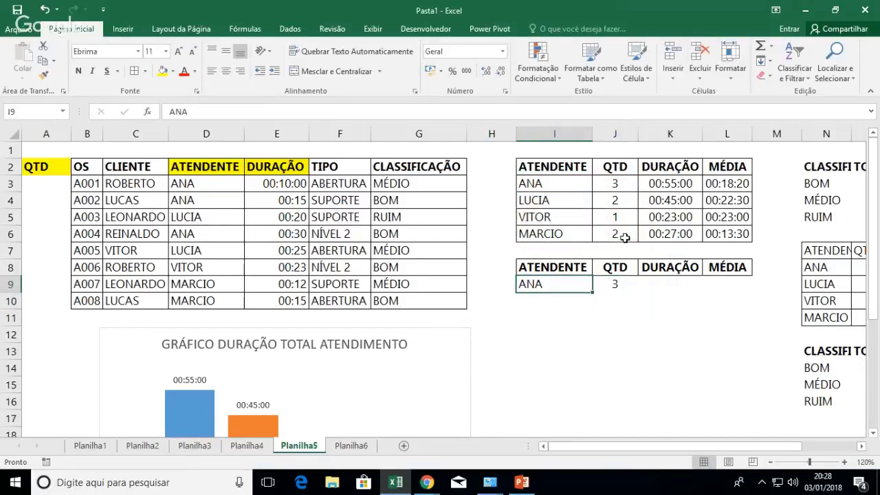
{"action": "type", "text": "Lucia"}
{"action": "key", "text": "Return"}
{"action": "key", "text": "Up"}
{"action": "type", "text": "vitor"}
{"action": "key", "text": "Return"}
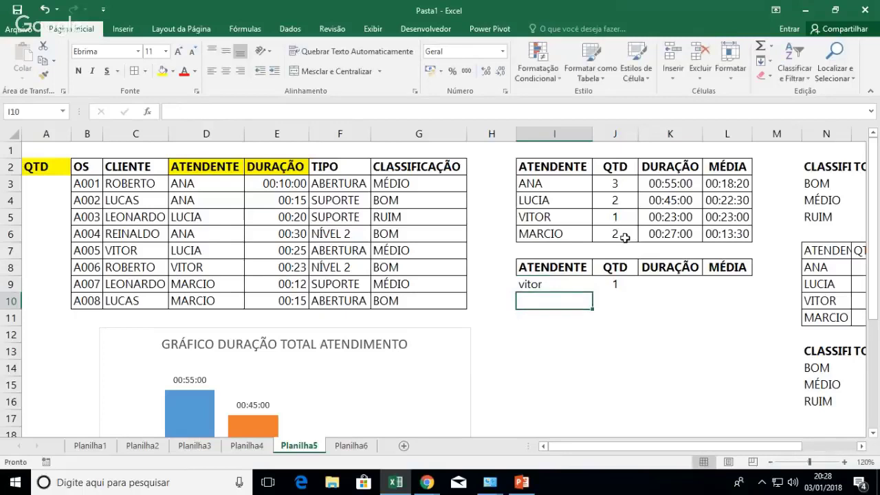
- Test the quantity lookup with the fourth attendant's name in I9
{"action": "key", "text": "Up"}
{"action": "type", "text": "MARCIO"}
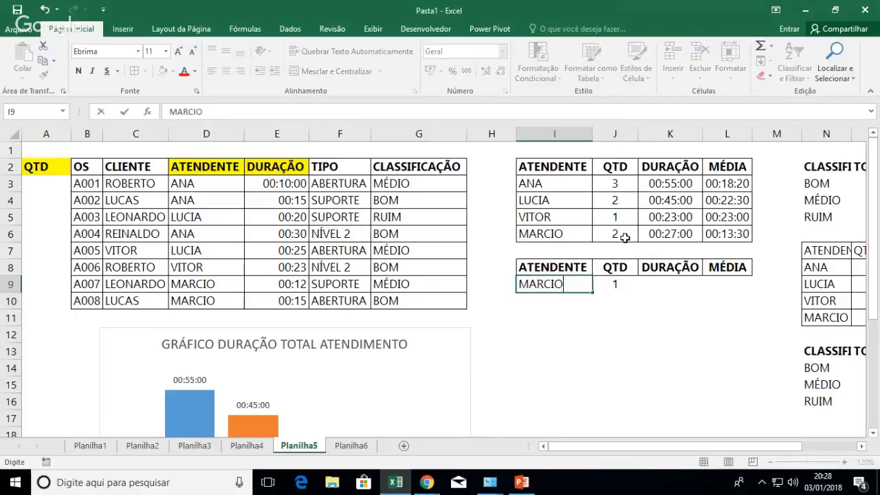
{"action": "key", "text": "Return"}
- Enter the lookup formula =PROCV(I9;I3:K6;3) in K9 under DURAÇÃO to return the attendant's total duration
{"action": "key", "text": "Right"}
{"action": "key", "text": "Right"}
{"action": "key", "text": "Up"}
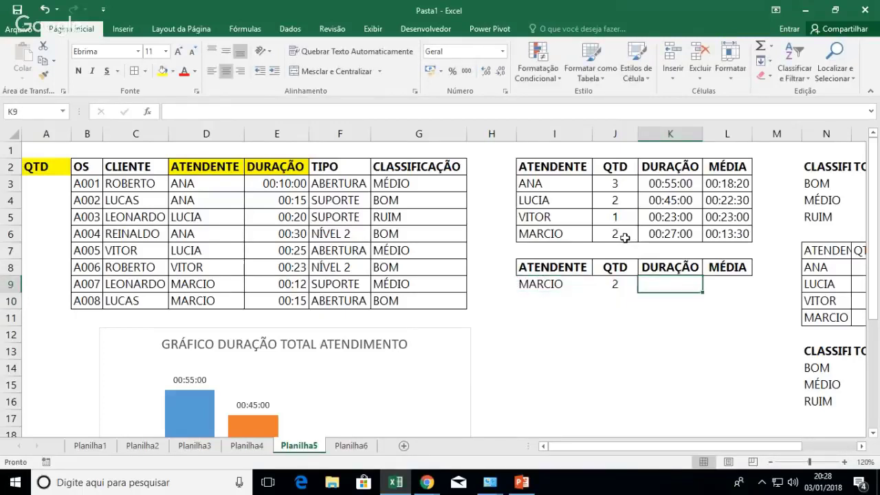
{"action": "type", "text": "=PROCV("}
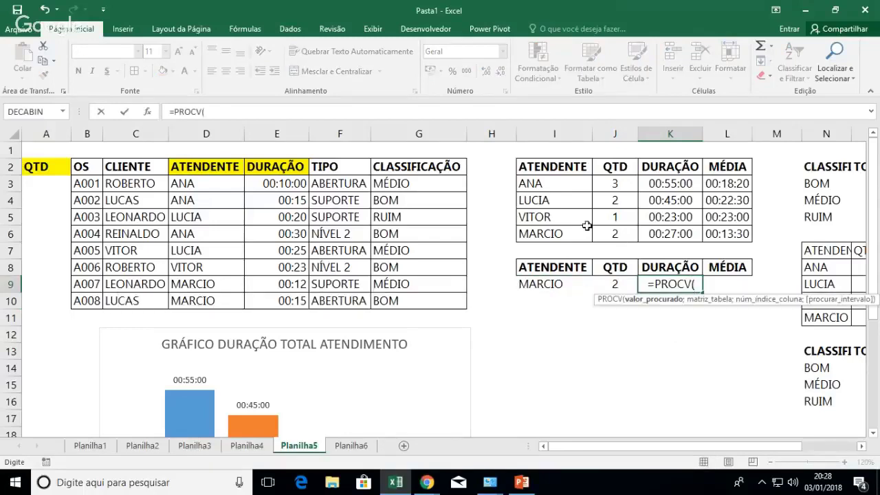
{"action": "left_click", "coordinate": [562, 283]}
{"action": "type", "text": ";"}
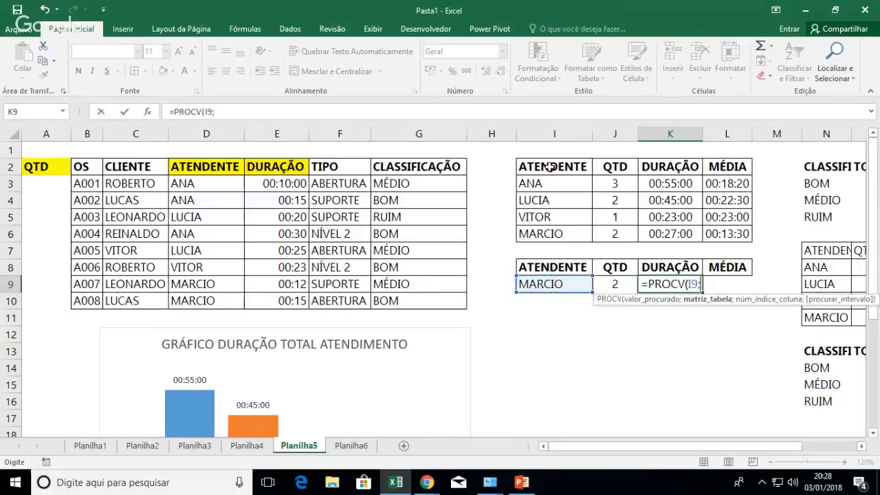
{"action": "left_click", "coordinate": [556, 183]}
{"action": "left_click_drag", "start_coordinate": [556, 184], "coordinate": [660, 237]}
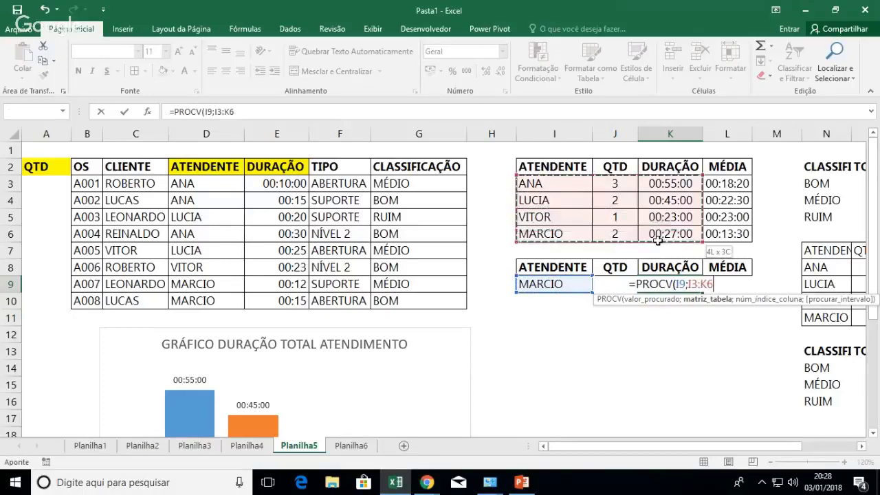
{"action": "type", "text": ";3"}
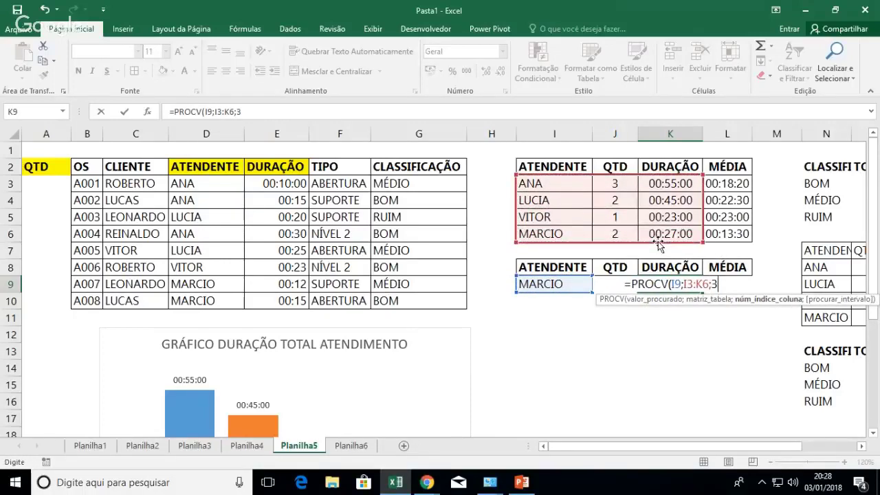
{"action": "key", "text": "Return"}
- Enter the lookup formula =PROCV(I9;I3:L6;4;0) in L9 under MÉDIA to return the attendant's average duration
{"action": "key", "text": "Up"}
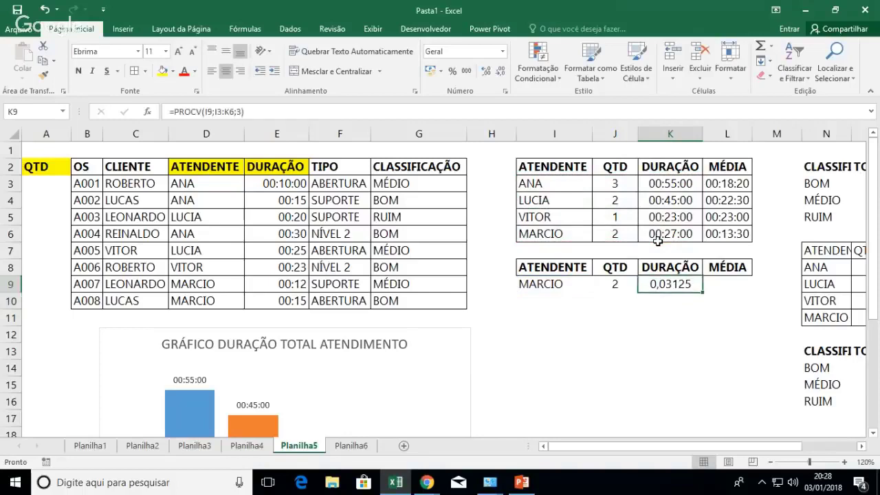
{"action": "key", "text": "Right"}
{"action": "type", "text": "=PR"}
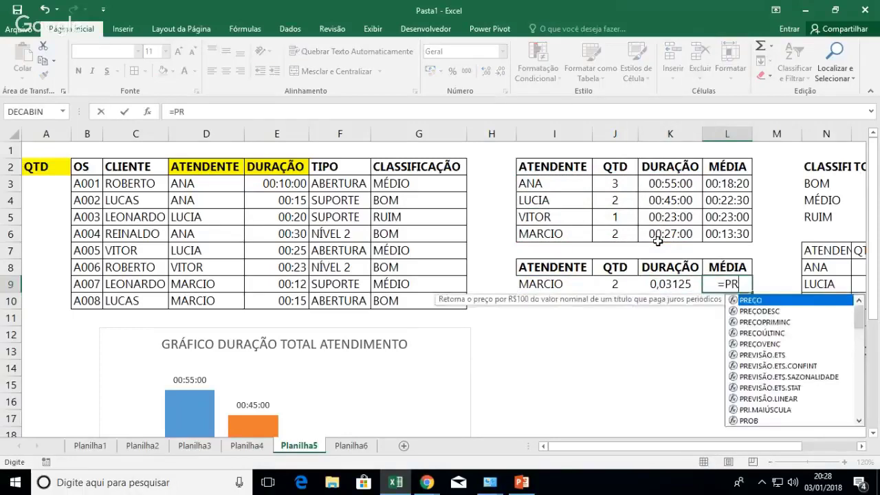
{"action": "type", "text": "OCV("}
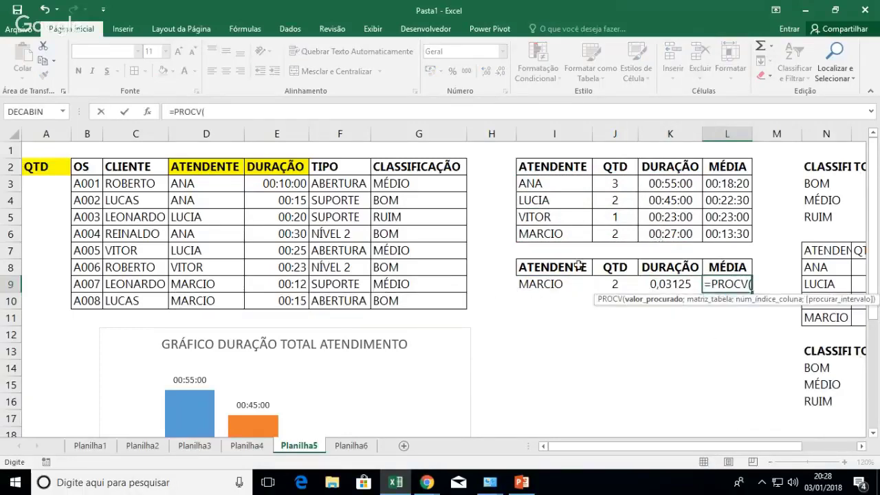
{"action": "left_click", "coordinate": [565, 283]}
{"action": "type", "text": ";"}
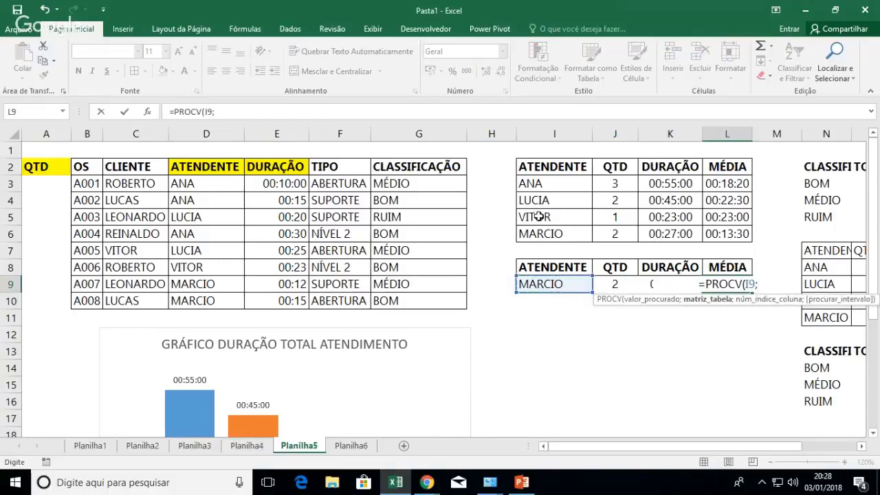
{"action": "left_click_drag", "start_coordinate": [554, 183], "coordinate": [725, 239]}
{"action": "type", "text": ";4;0"}
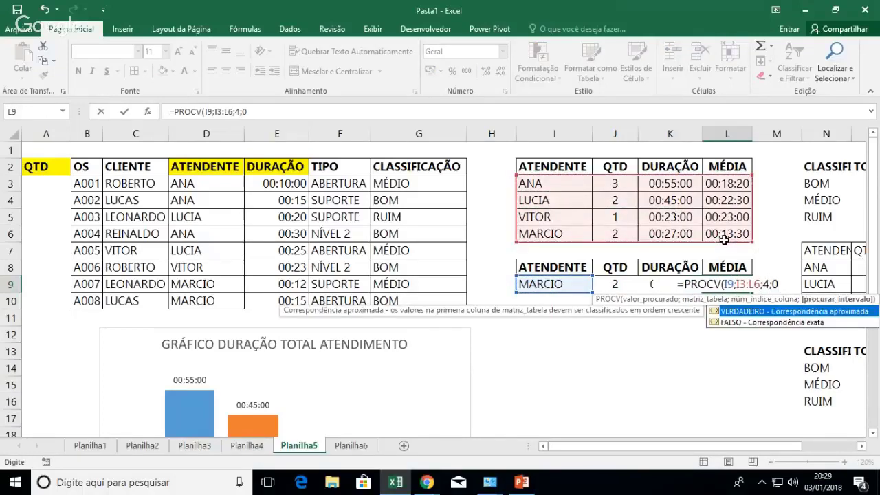
{"action": "key", "text": "ctrl+Return"}
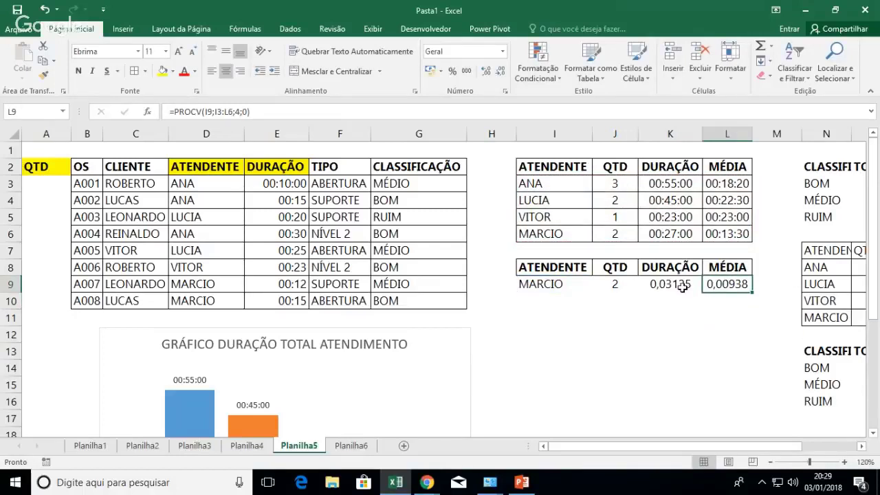
- Format K9:L9 with the Hora time format and add borders to the lookup row I9:L9
{"action": "left_click_drag", "start_coordinate": [683, 288], "coordinate": [721, 283]}
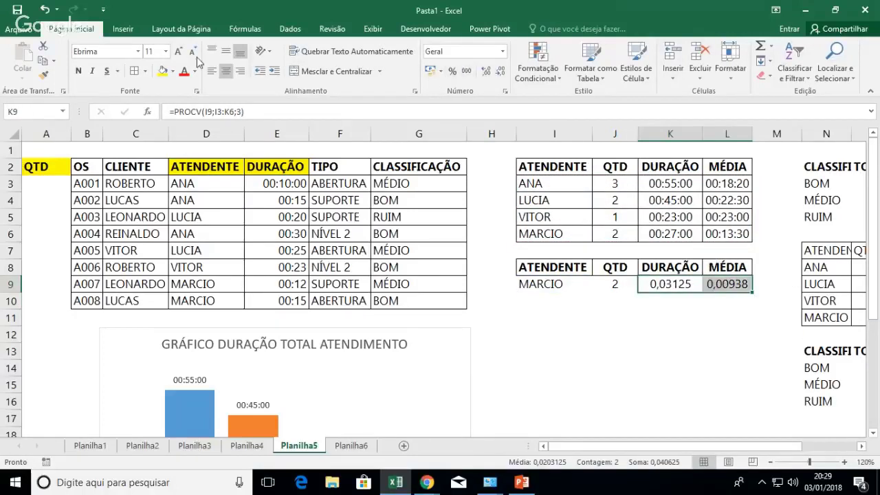
{"action": "left_click", "coordinate": [503, 52]}
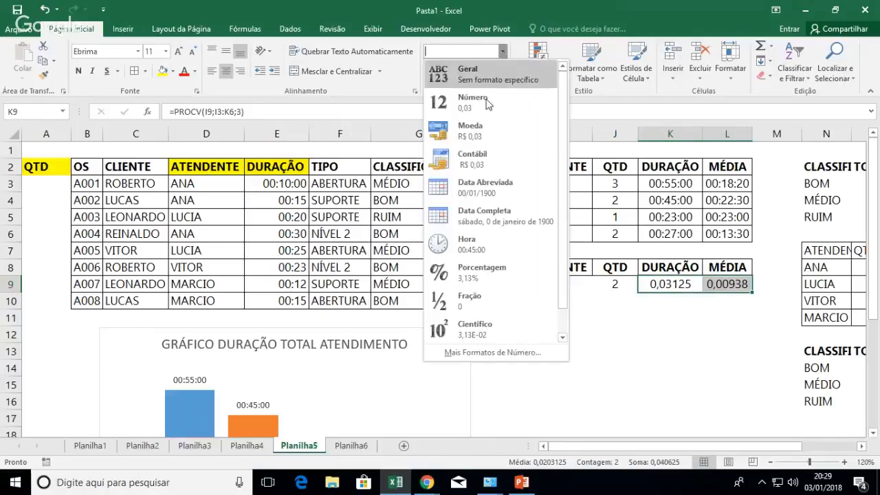
{"action": "scroll", "coordinate": [499, 262], "scroll_direction": "down", "scroll_amount": 1}
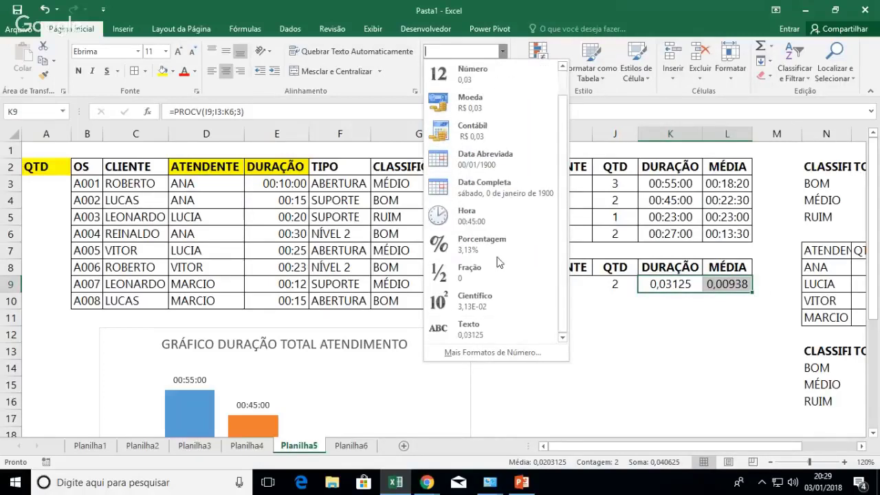
{"action": "scroll", "coordinate": [499, 262], "scroll_direction": "up", "scroll_amount": 1}
{"action": "left_click", "coordinate": [490, 254]}
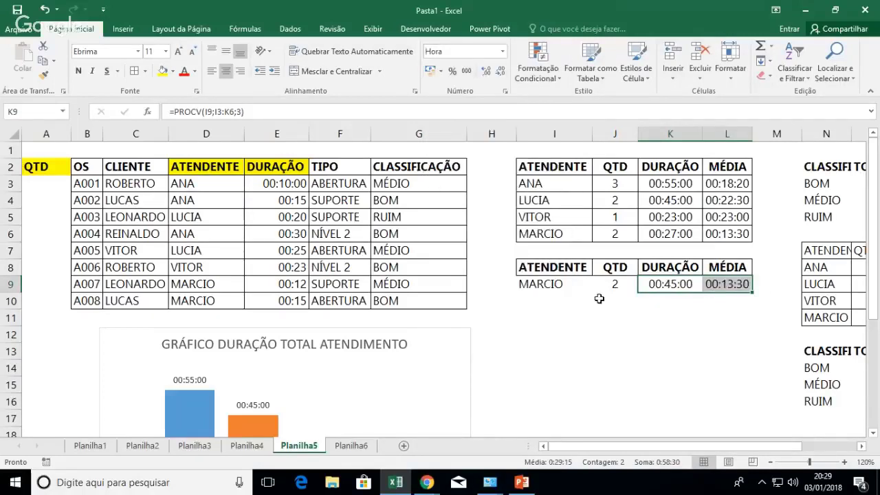
{"action": "left_click_drag", "start_coordinate": [552, 282], "coordinate": [732, 289]}
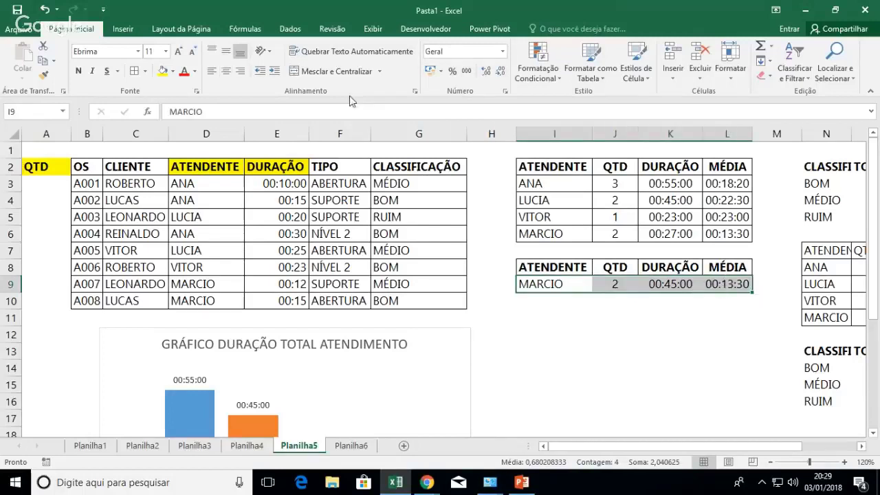
- Test the three lookups by replacing the name in I9 with the second attendant's name and after that the fourth attendant's name
{"action": "left_click", "coordinate": [564, 283]}
{"action": "type", "text": "LUCIA"}
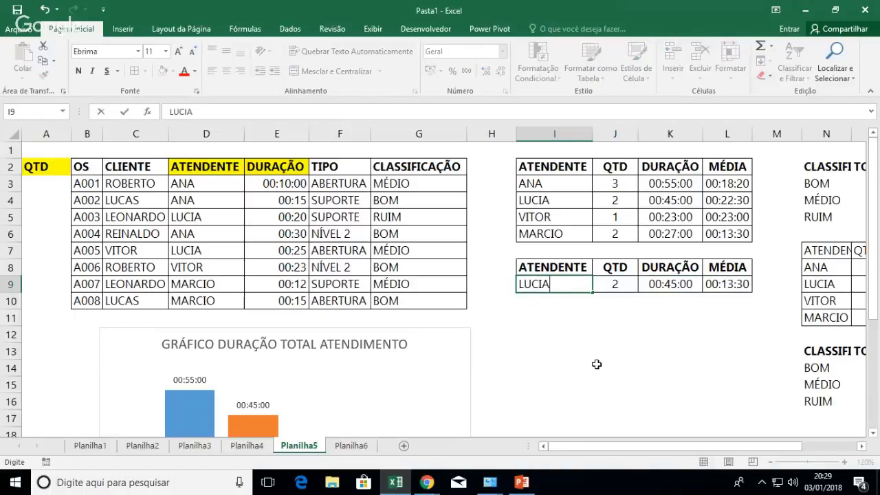
{"action": "key", "text": "Return"}
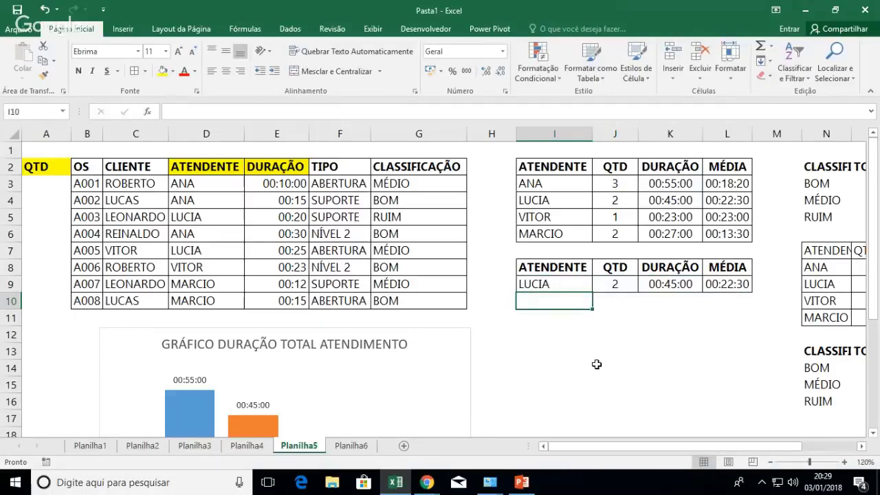
{"action": "key", "text": "Up"}
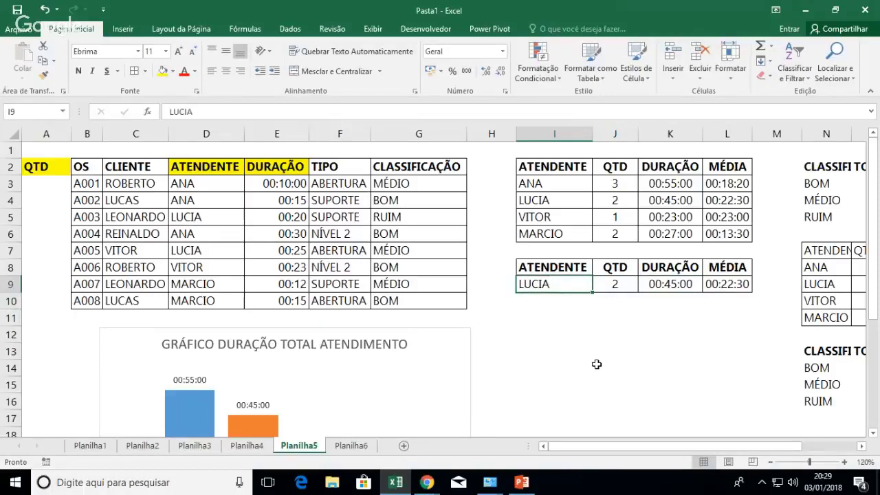
{"action": "type", "text": "MART"}
{"action": "key", "text": "BackSpace"}
{"action": "type", "text": "CIO"}
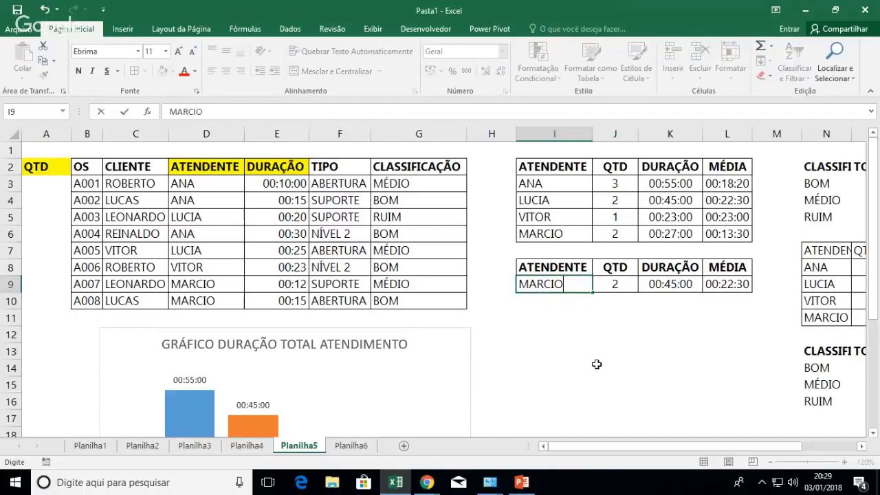
{"action": "key", "text": "Return"}
- Test the lookups with the first and after that the third attendant's name in I9, and inspect the result cells up to L9
{"action": "key", "text": "Up"}
{"action": "type", "text": "ANA"}
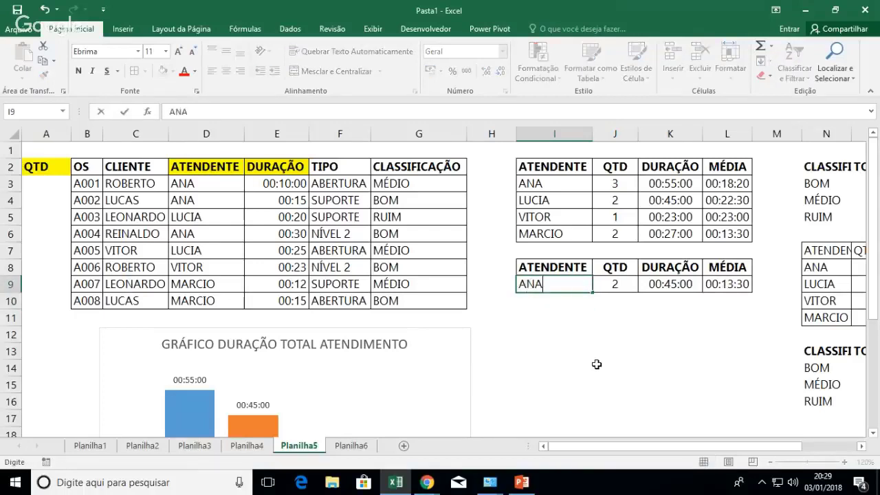
{"action": "key", "text": "Return"}
{"action": "key", "text": "Up"}
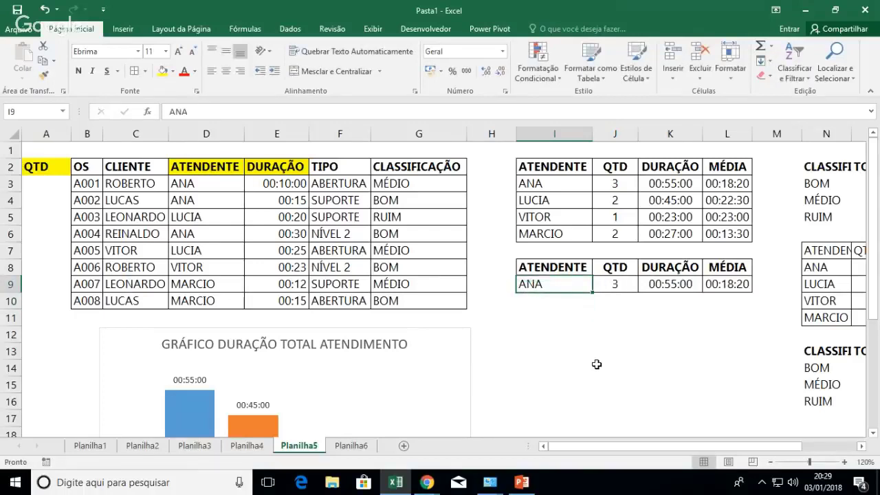
{"action": "type", "text": "VITOR"}
{"action": "key", "text": "Return"}
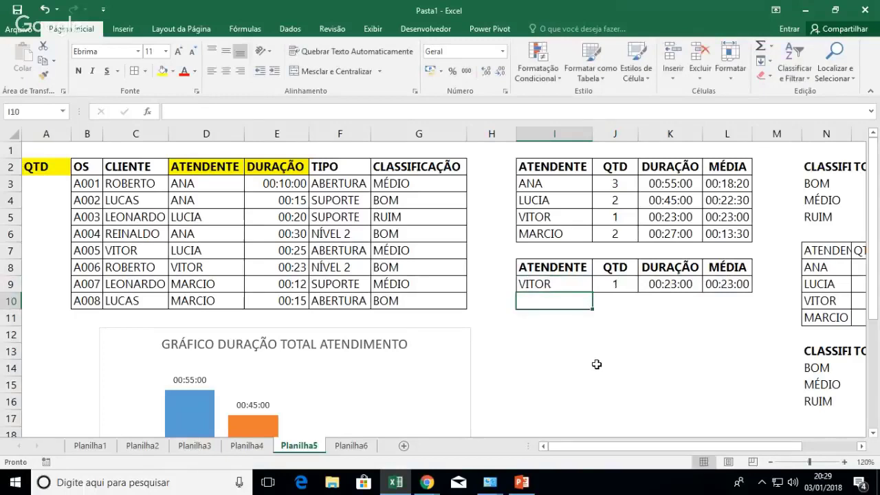
{"action": "key", "text": "Up"}
{"action": "key", "text": "Right"}
{"action": "key", "text": "Right"}
{"action": "key", "text": "Right"}
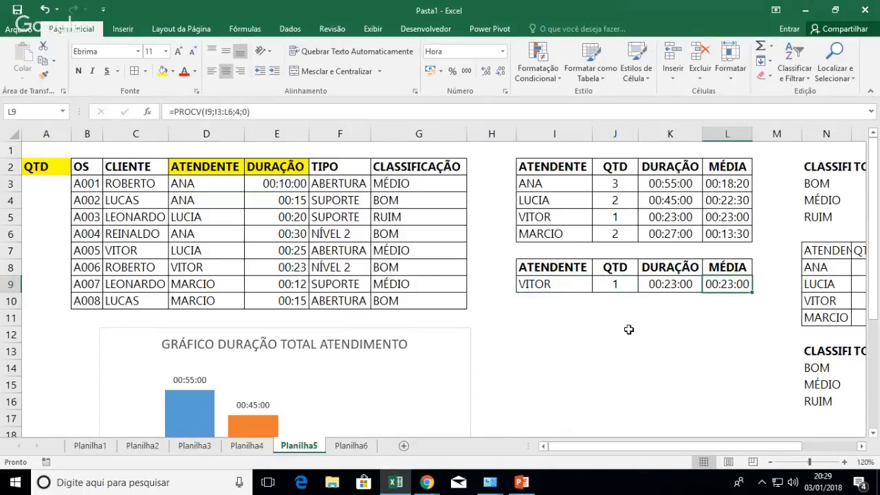
- Replace the third attendant's name in I9 with the fourth attendant's name to check the lookup row again
{"action": "left_click", "coordinate": [563, 284]}
{"action": "type", "text": "MARCI"}
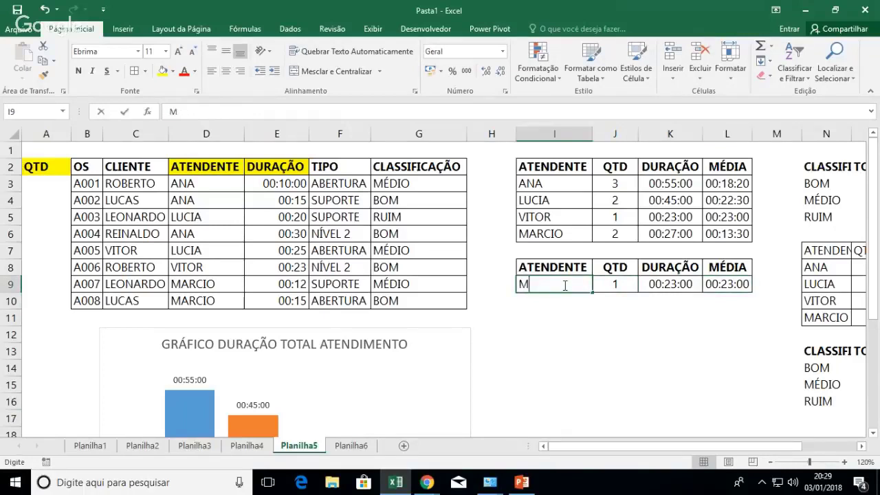
{"action": "key", "text": "Return"}
{"action": "key", "text": "Up"}
{"action": "key", "text": "Up"}
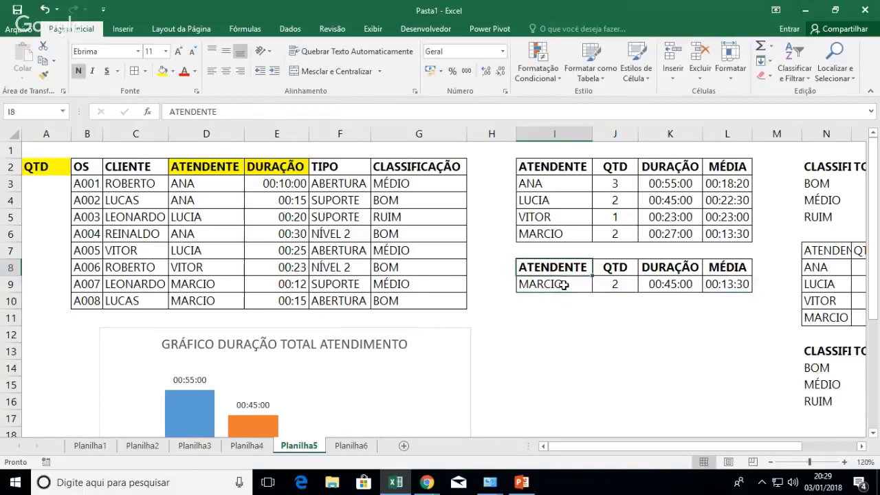
{"action": "type", "text": "ANA"}
{"action": "key", "text": "Return"}
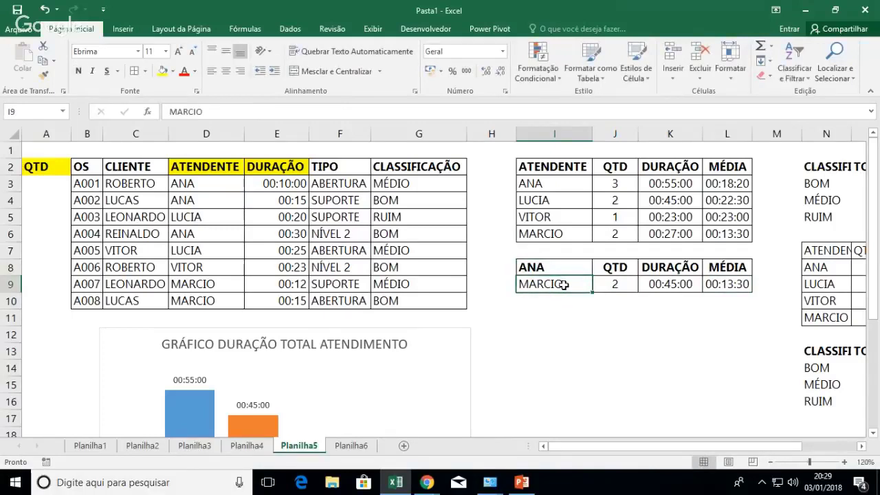
{"action": "key", "text": "ctrl+z"}
- Enter the first attendant's name in I9 as the lookup value
{"action": "left_click", "coordinate": [563, 284]}
{"action": "type", "text": "ANA"}
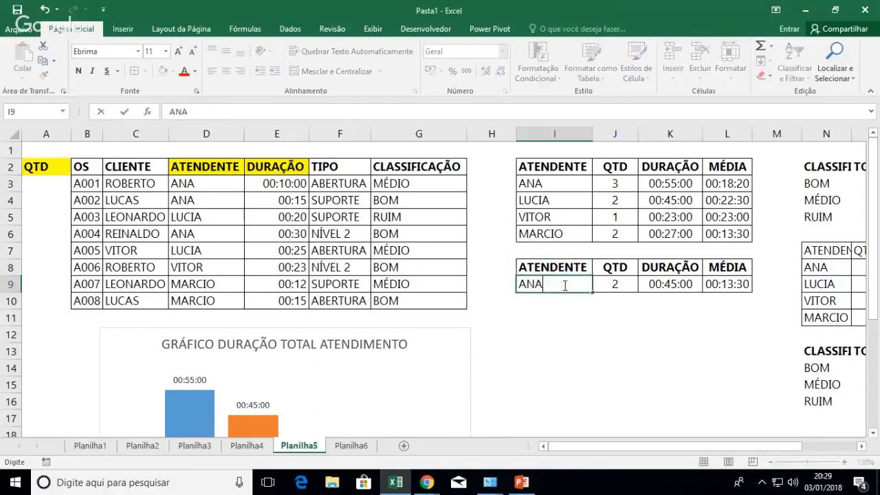
{"action": "key", "text": "Return"}
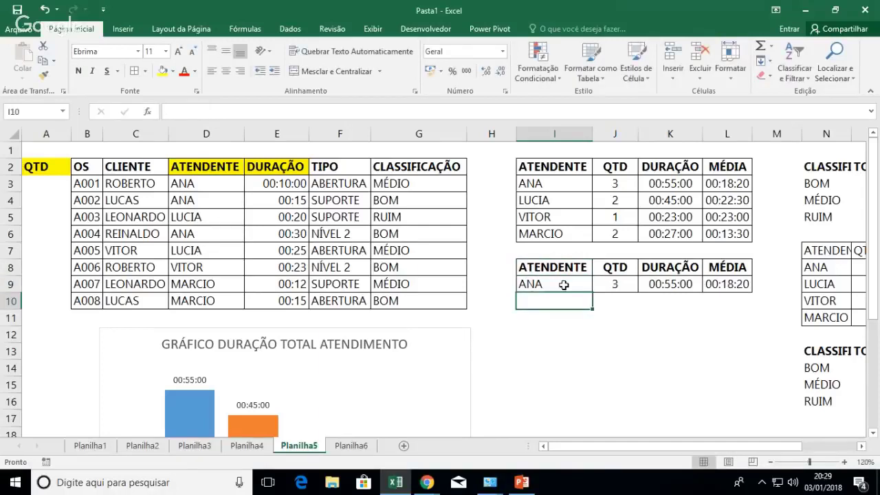